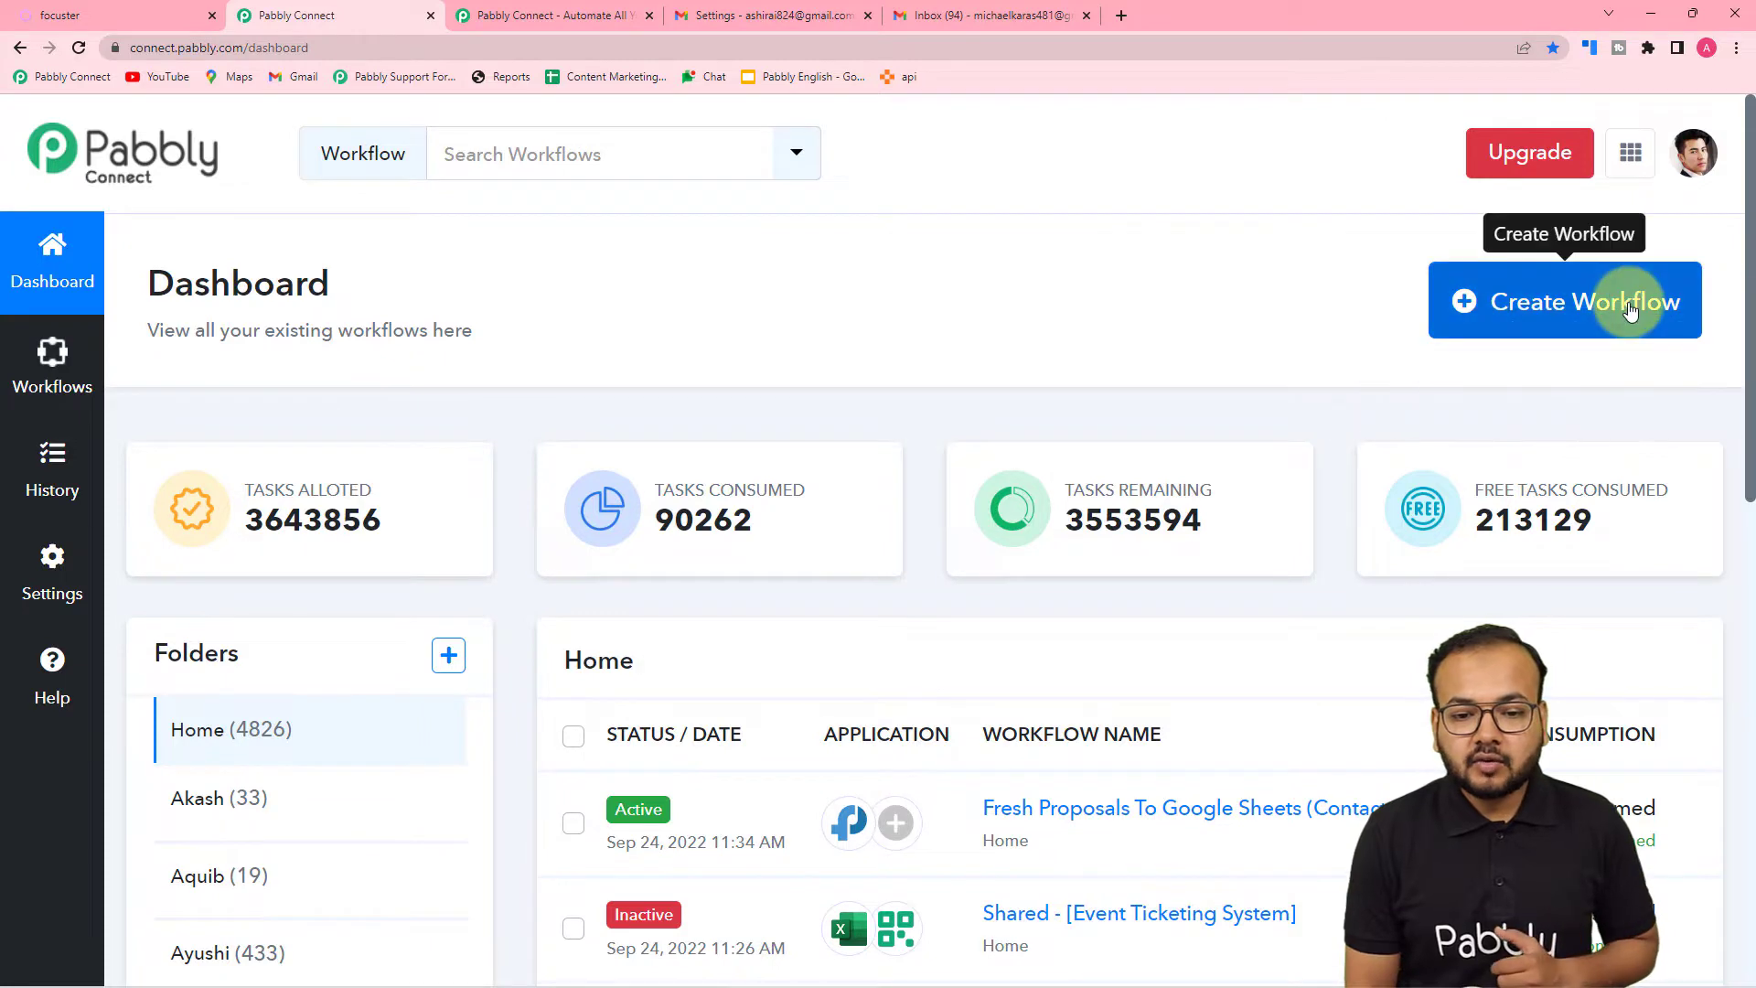
Create a new workflow named "Emails to Focuster Automation"
click(1628, 307)
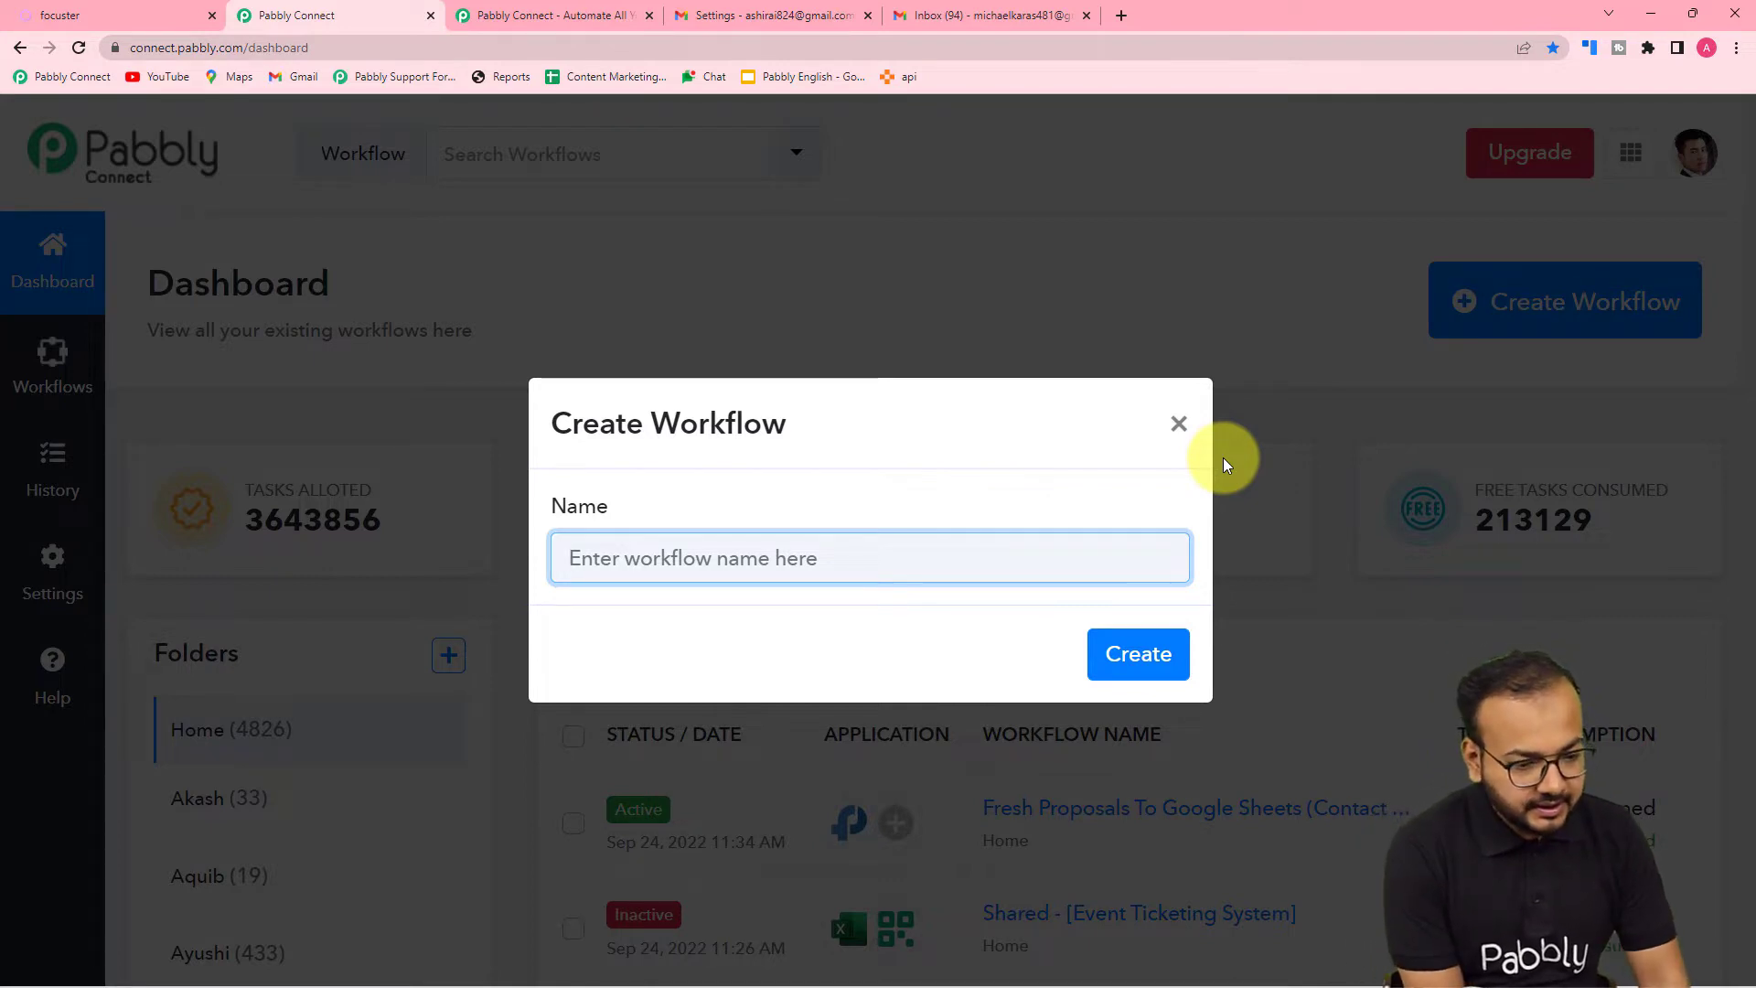
text(Emails )
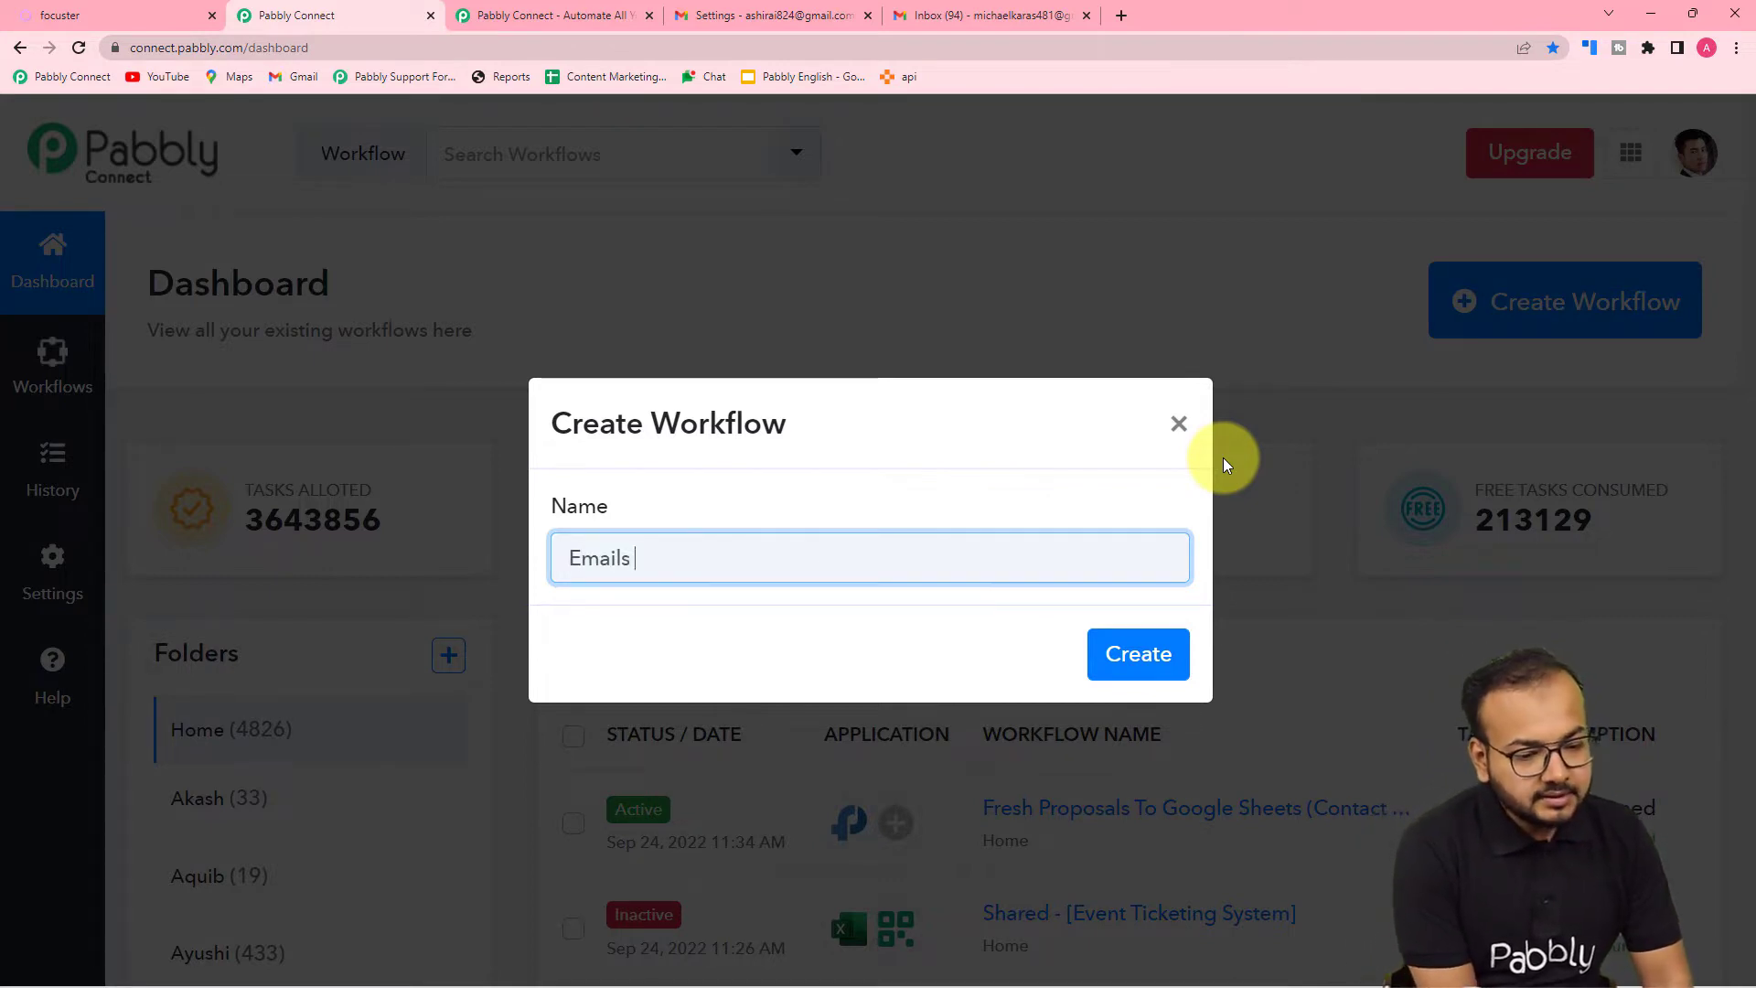
text(to F)
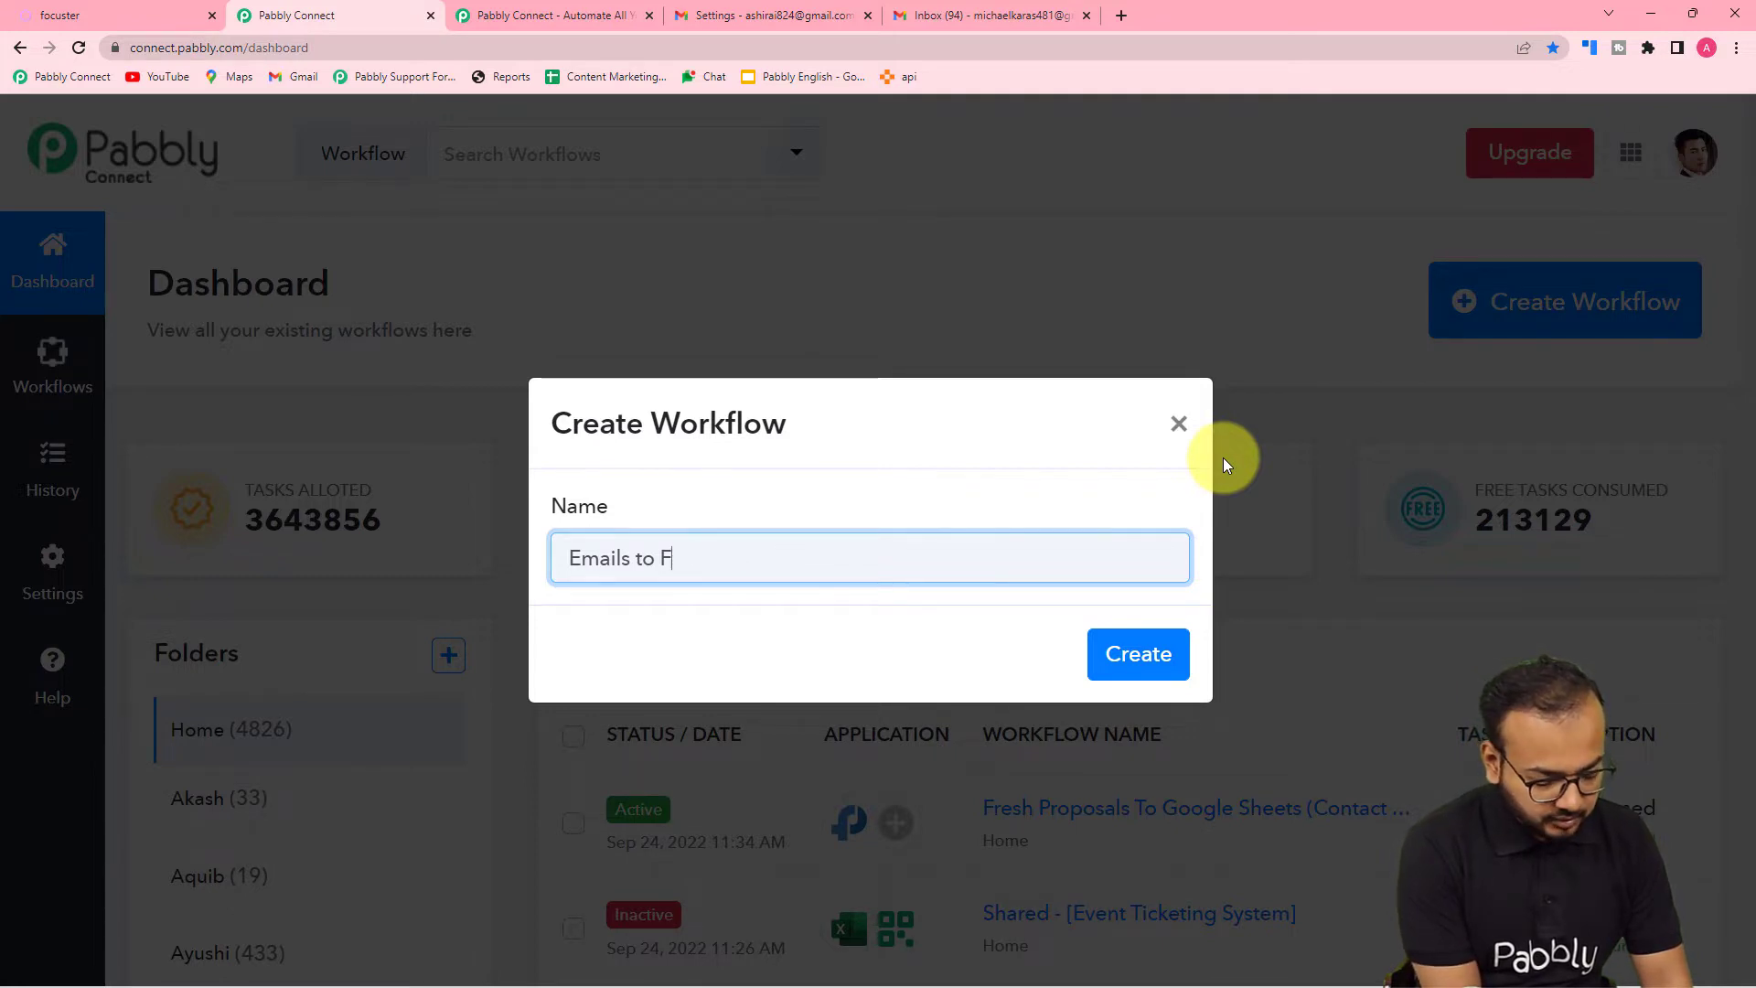
text(ocuster A)
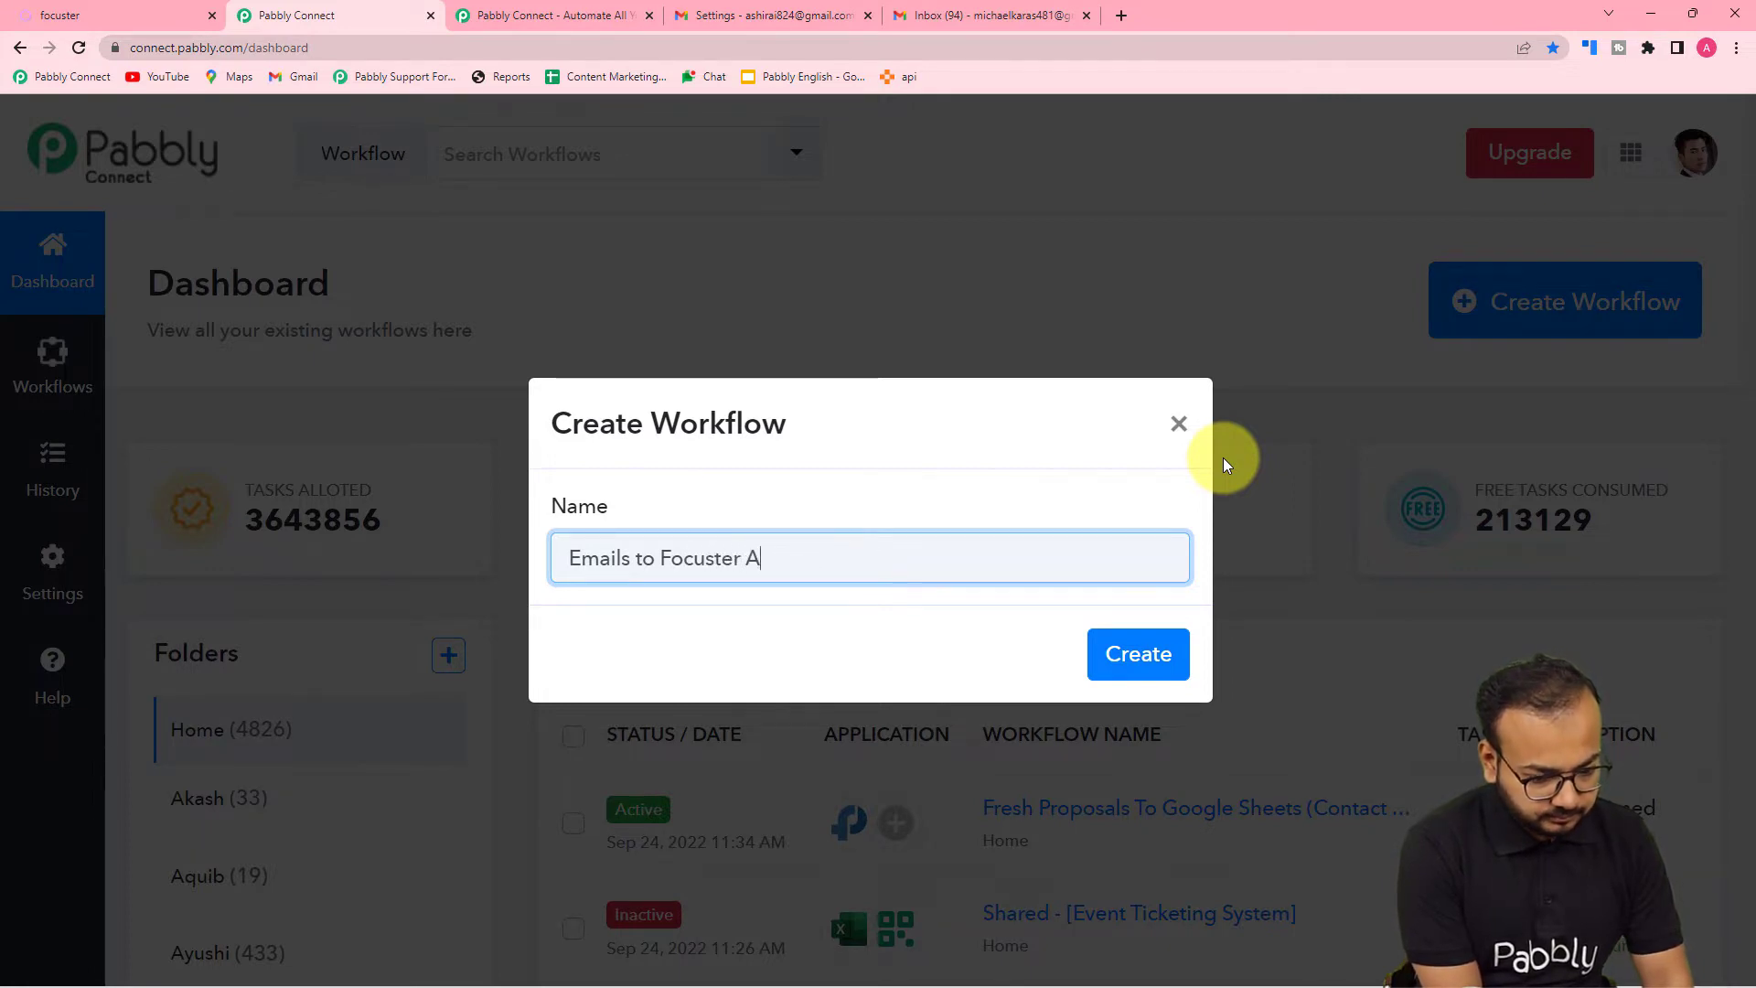
text(uto)
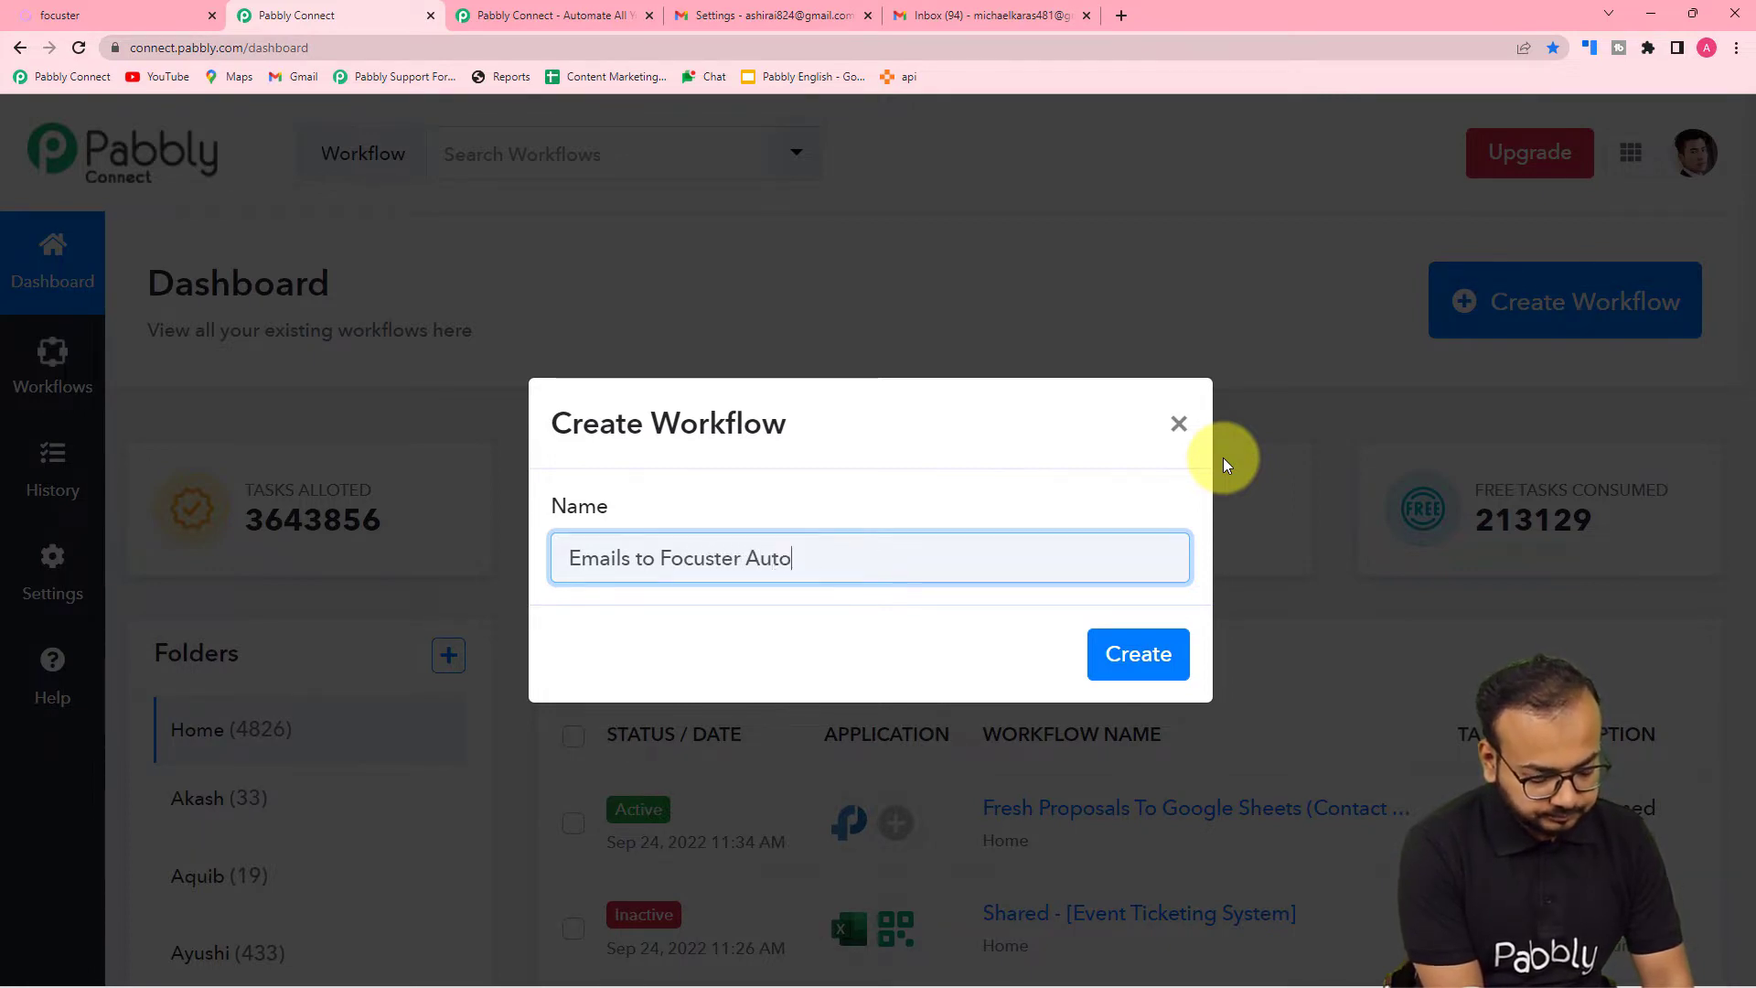
text(mation)
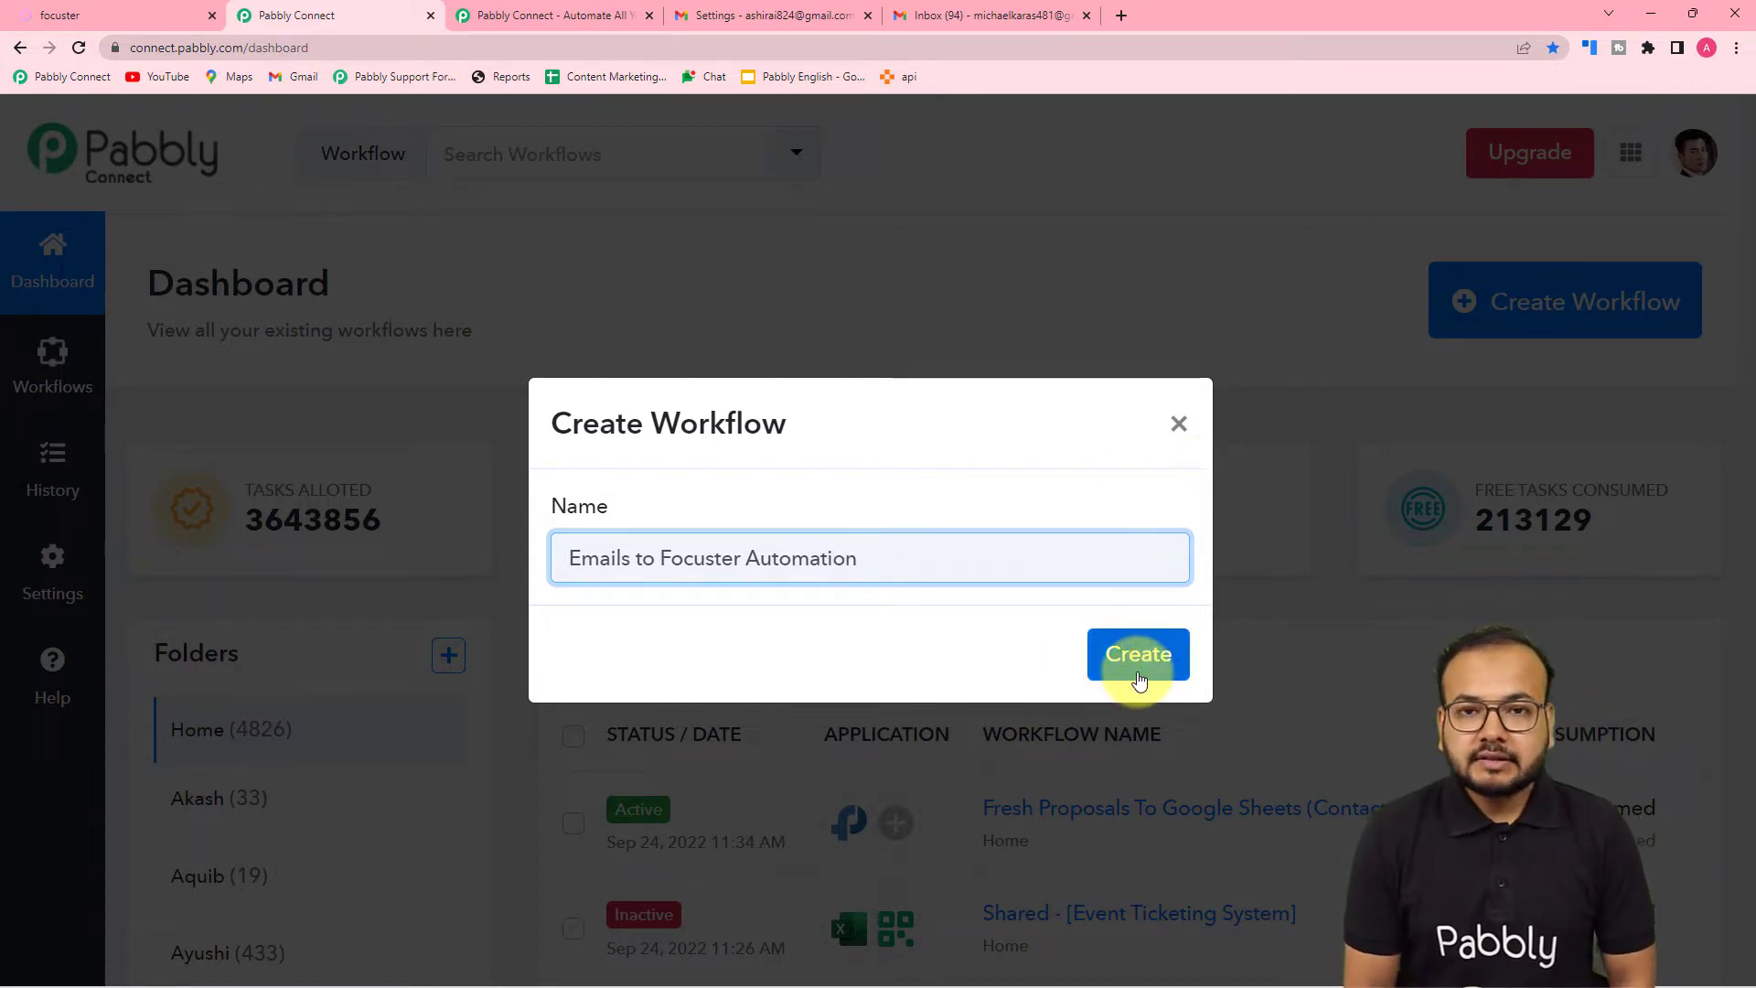
click(1139, 675)
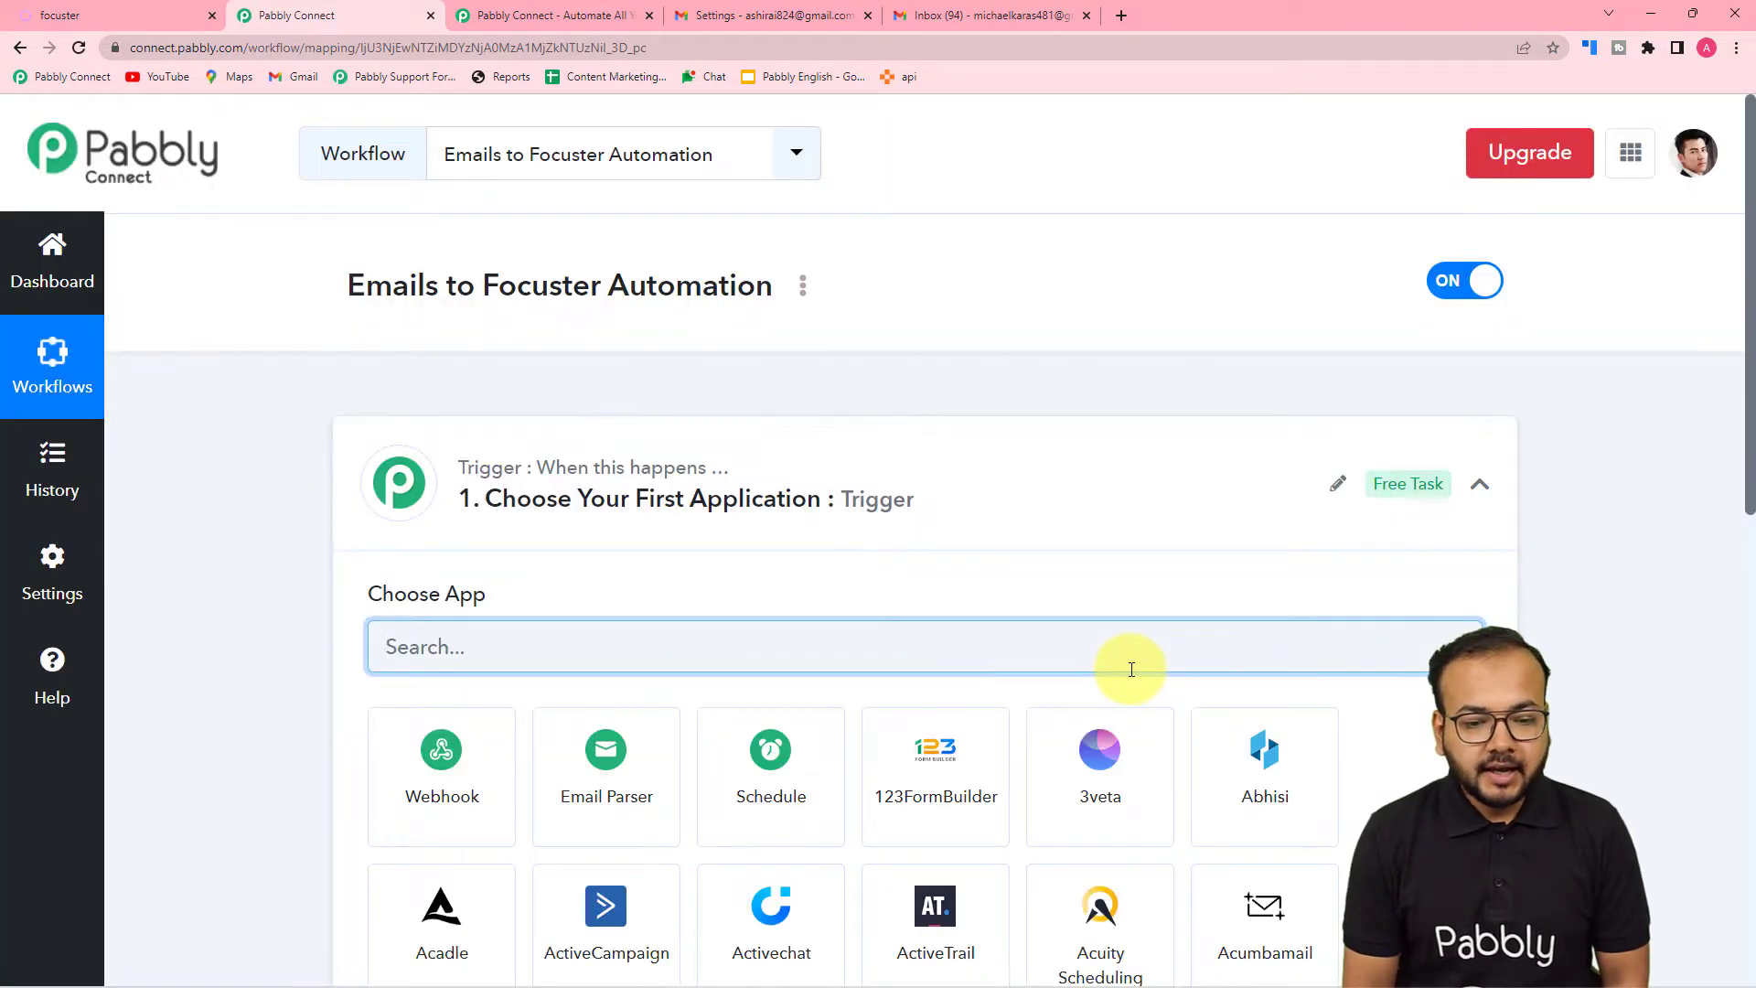
Expand the workflow's trigger and action steps and choose Email Parser as the trigger application
click(1476, 492)
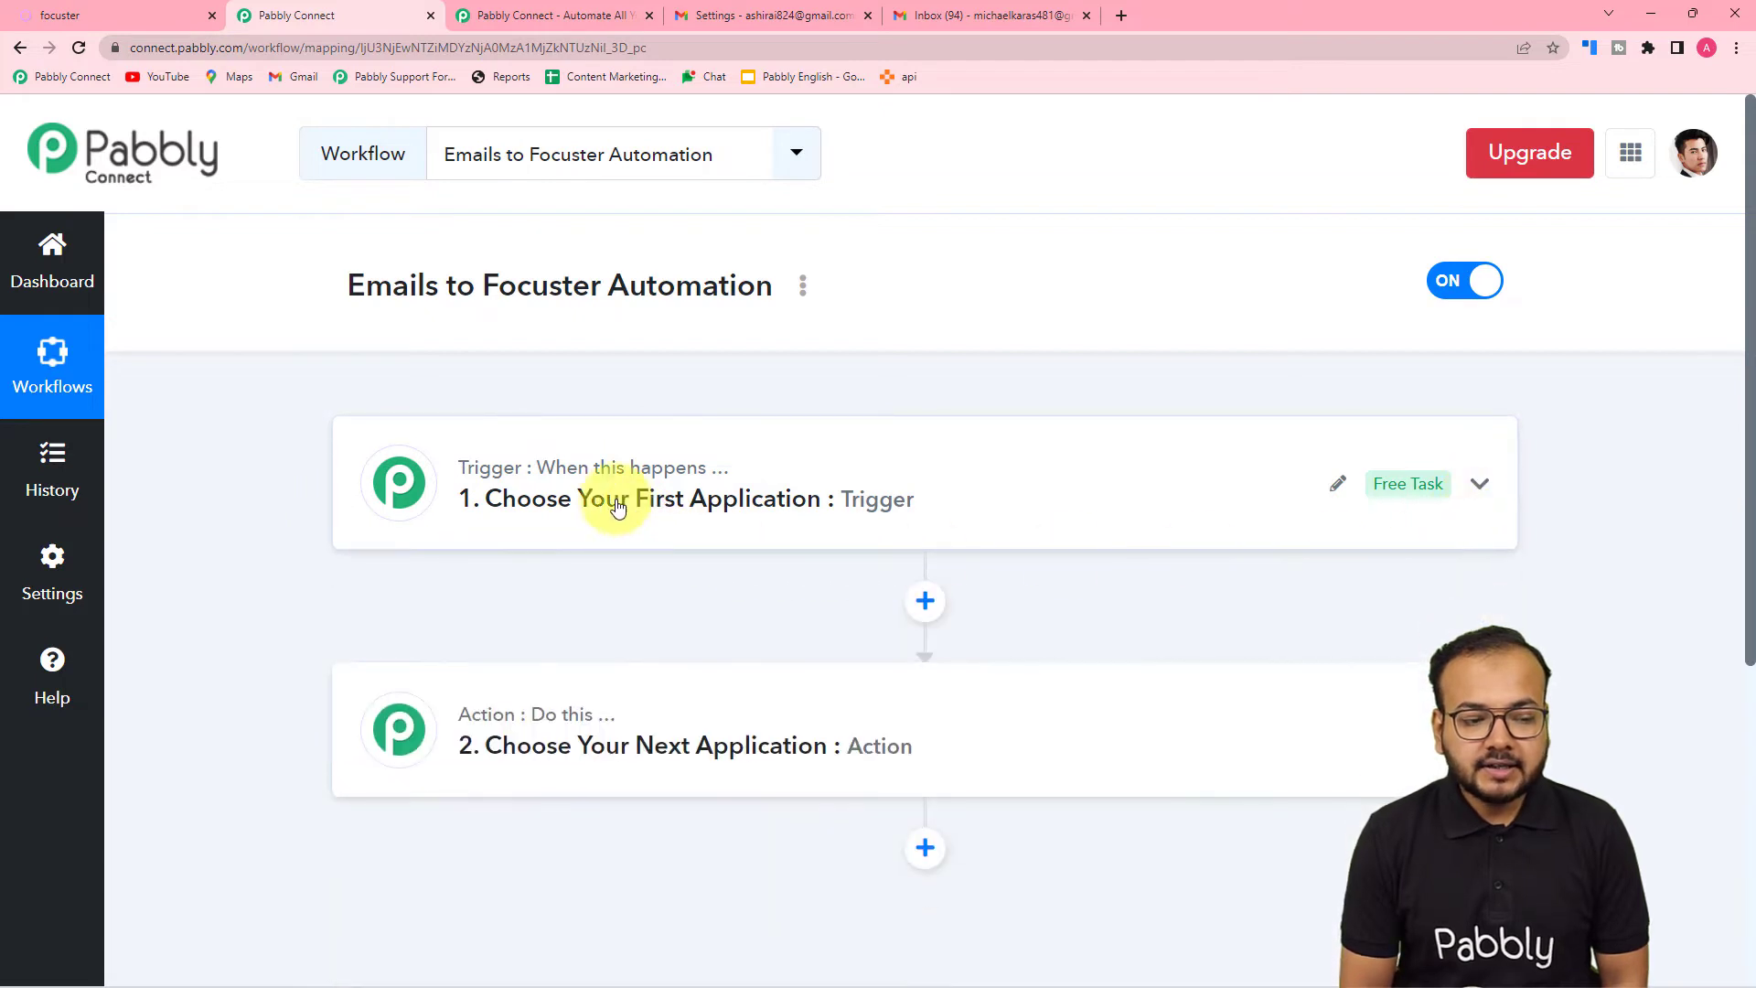
mouse_move(489, 736)
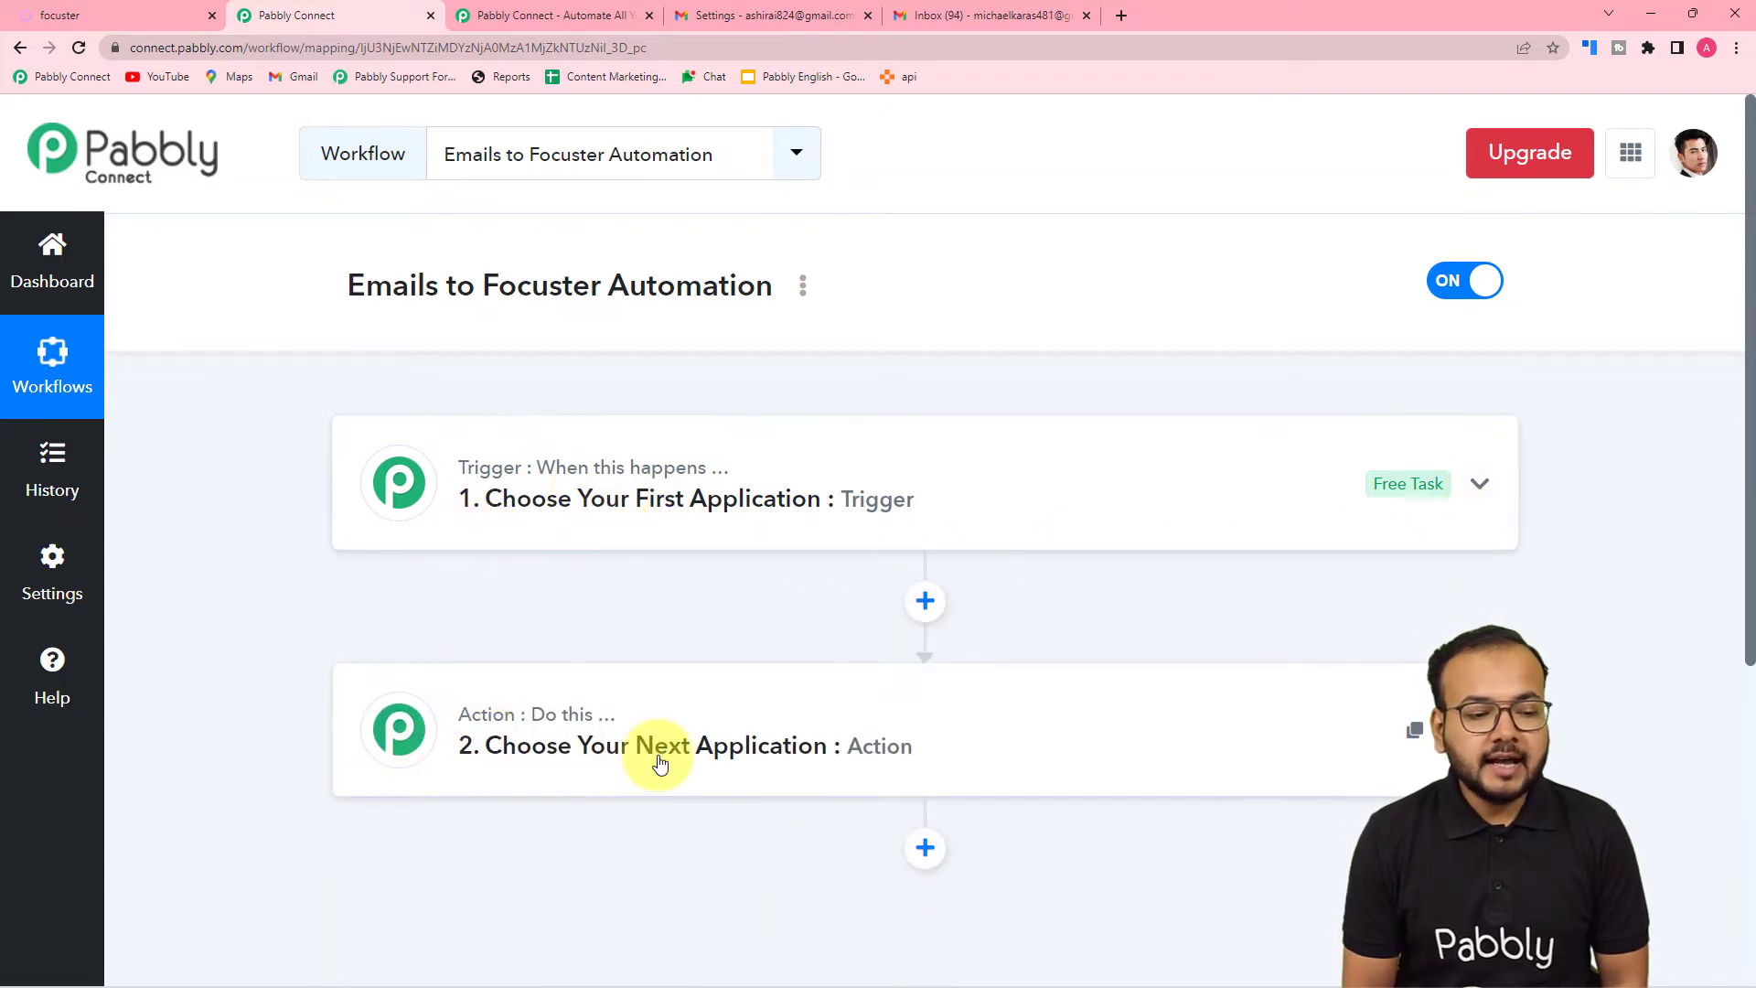
click(549, 530)
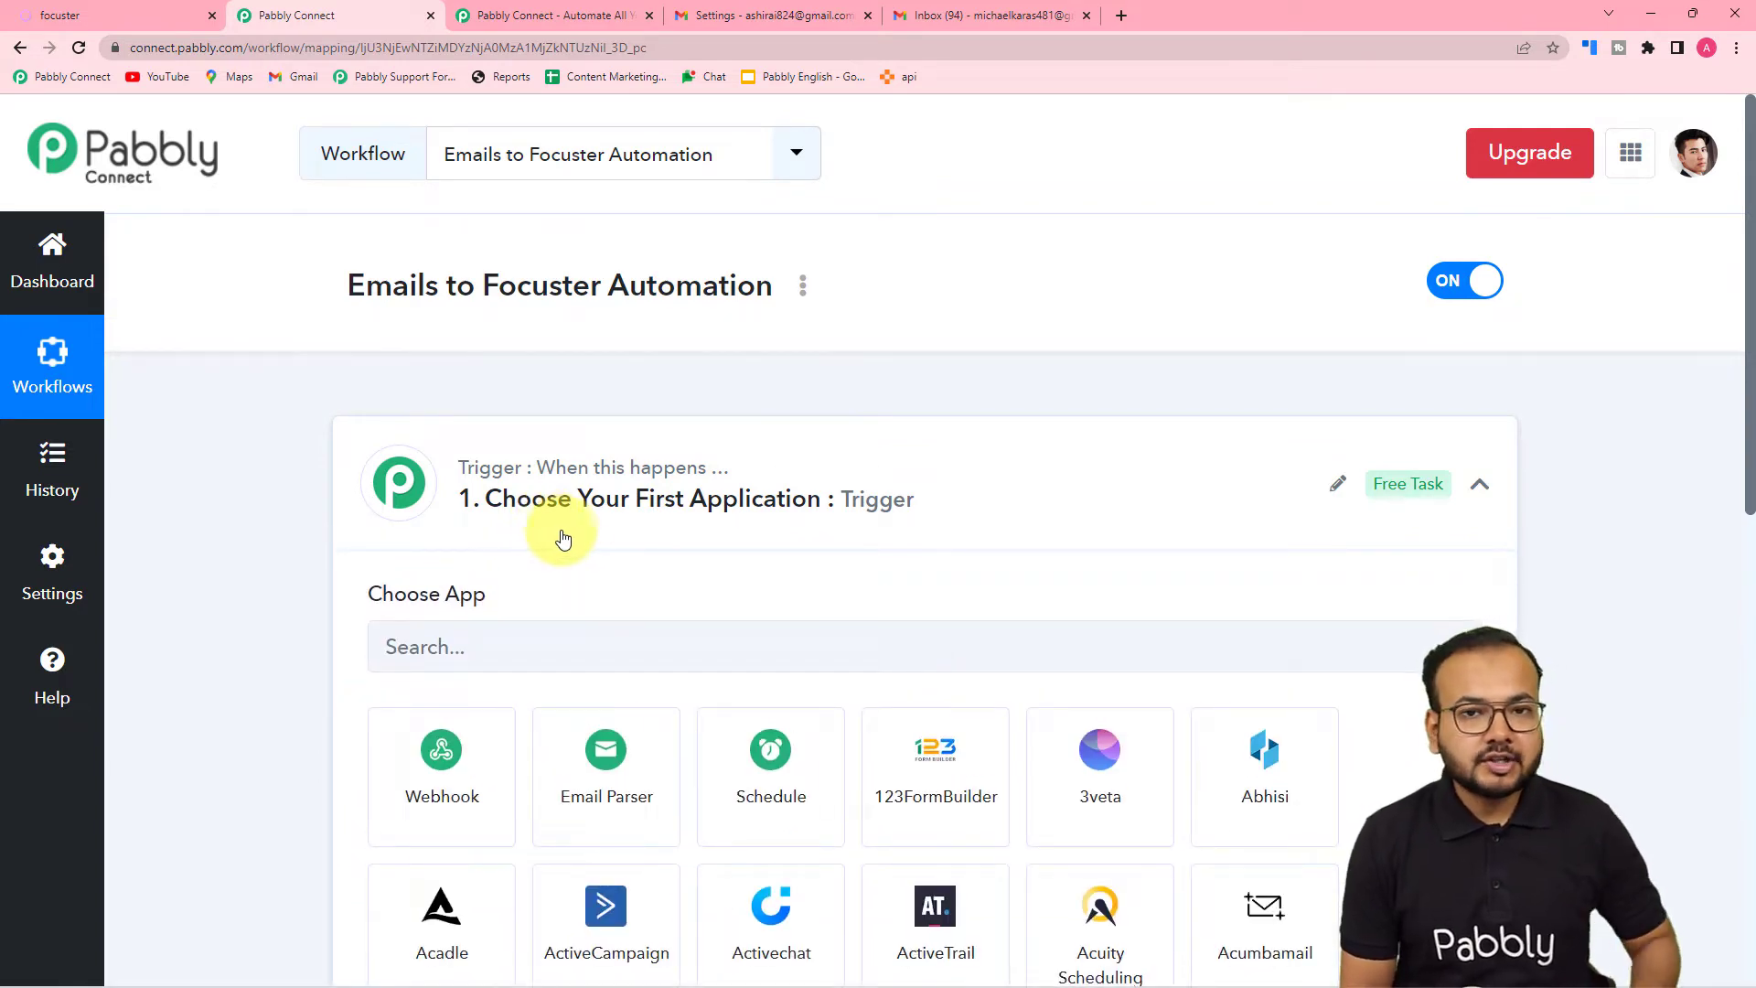
scroll(561, 540, down, 6)
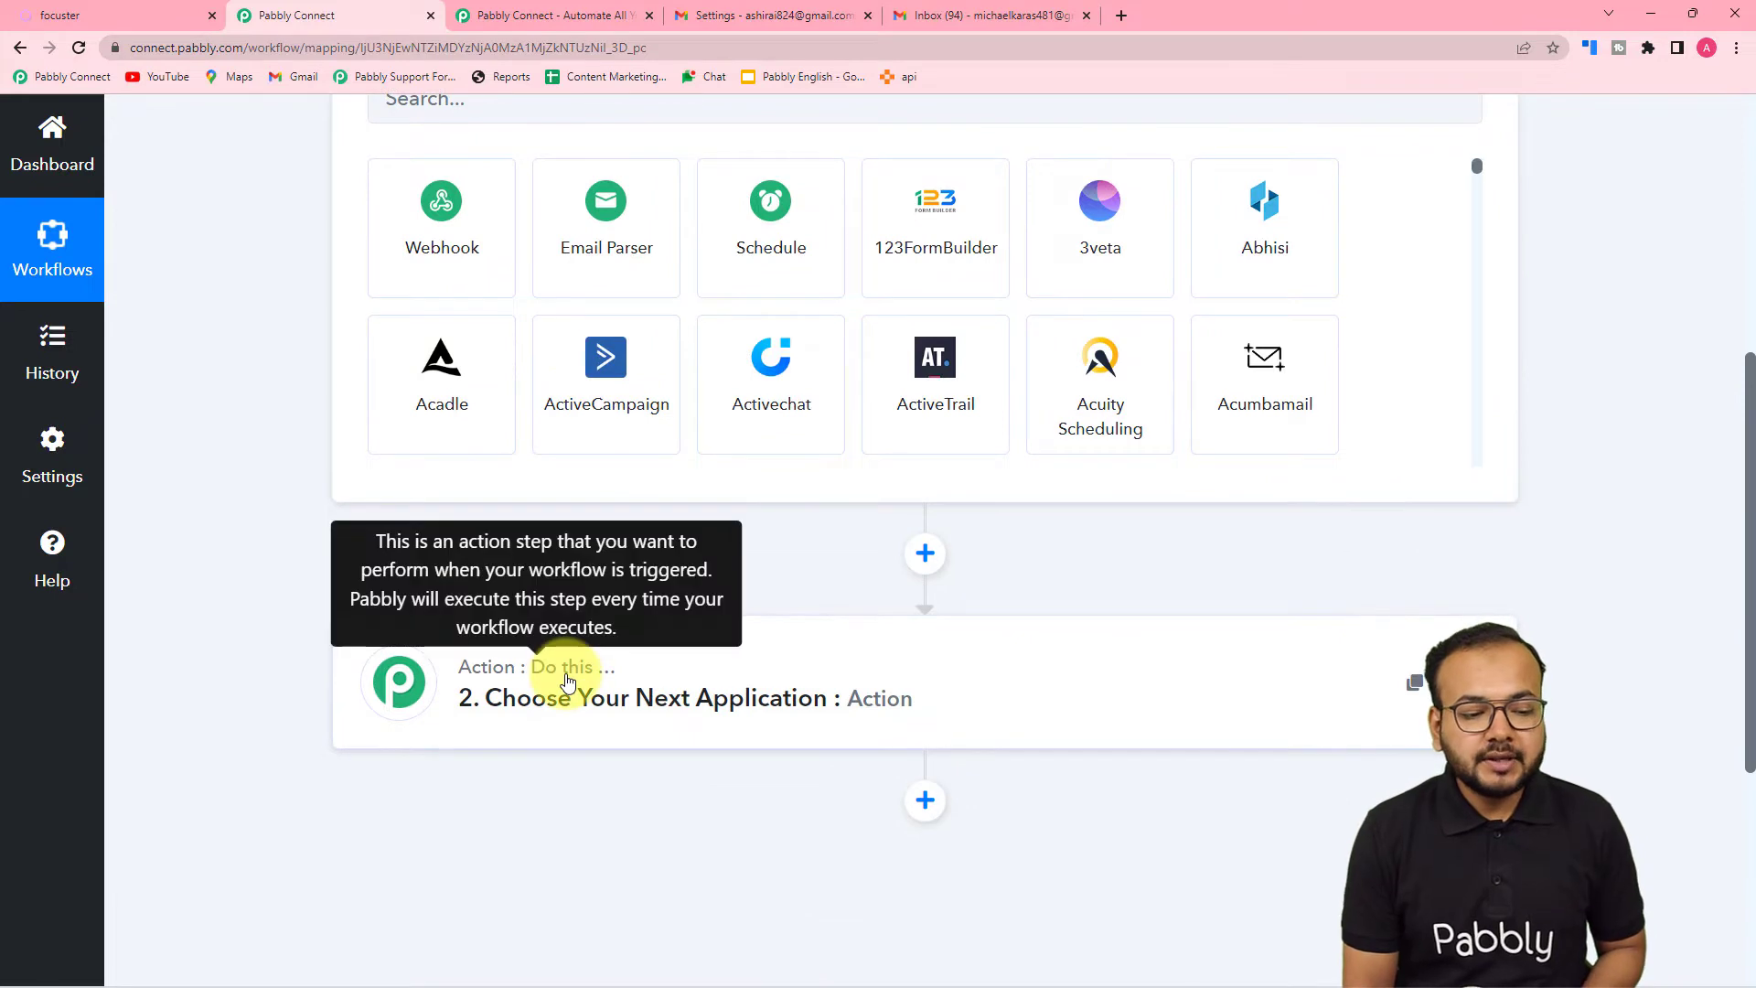
click(585, 679)
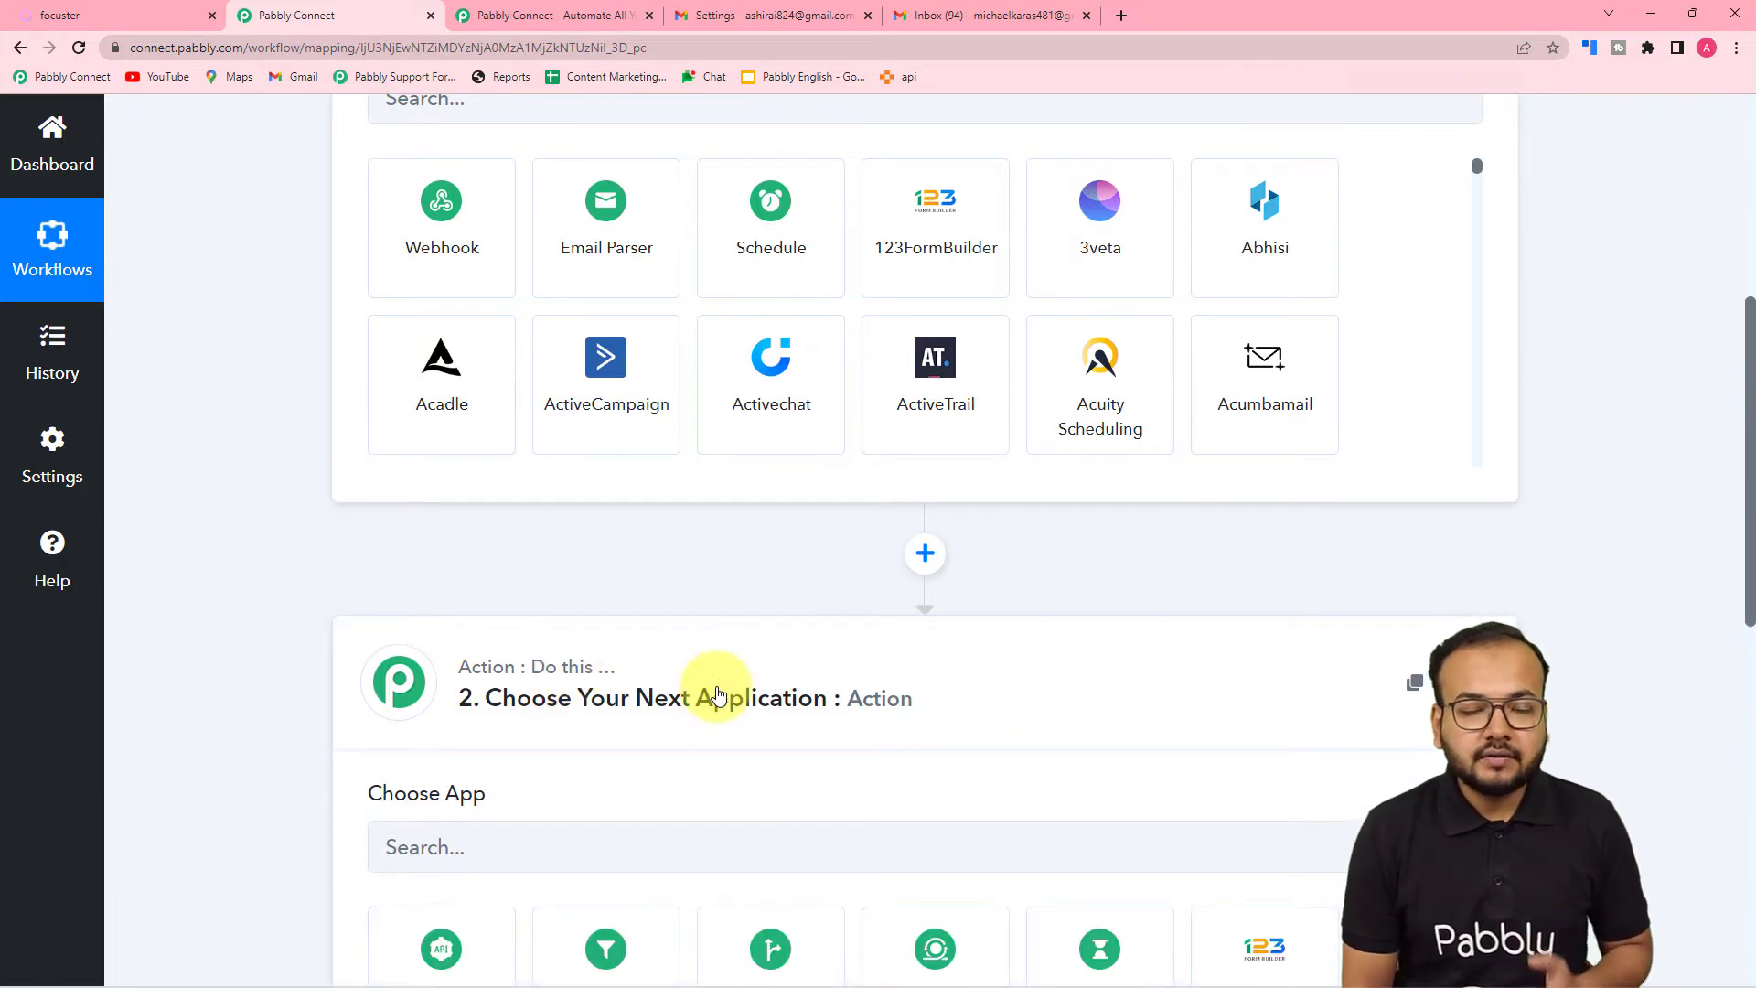
scroll(718, 699, up, 3)
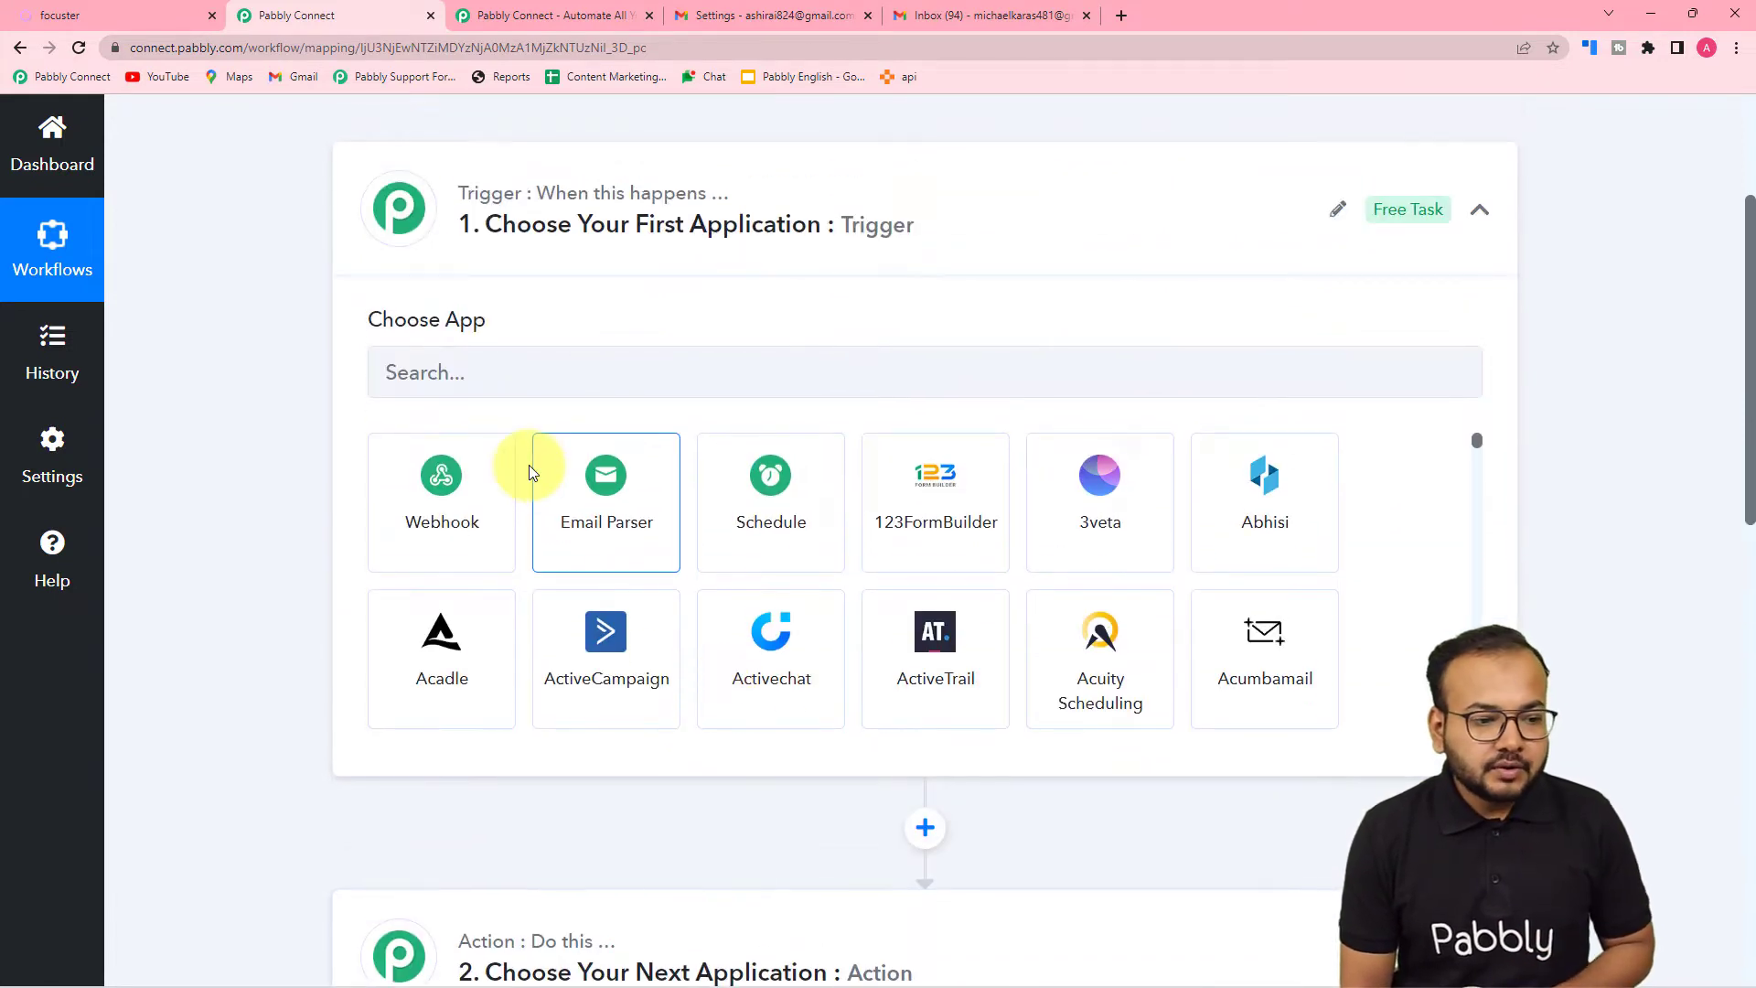
scroll(504, 388, up, 1)
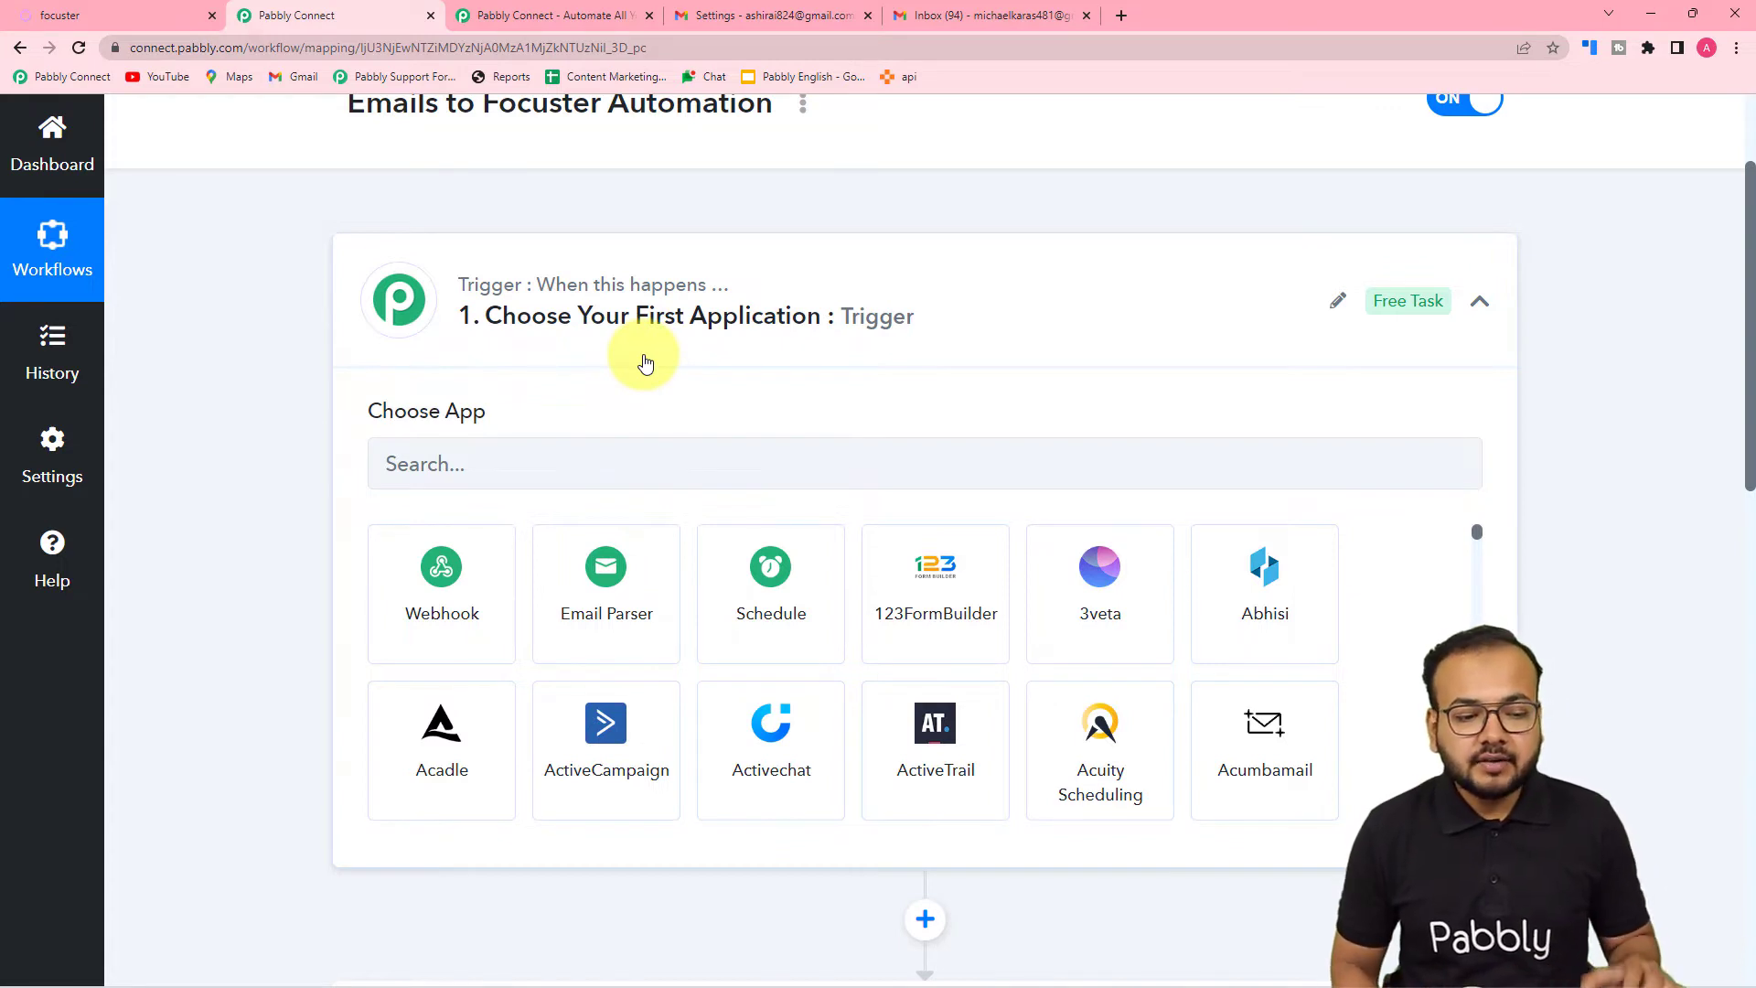
click(599, 650)
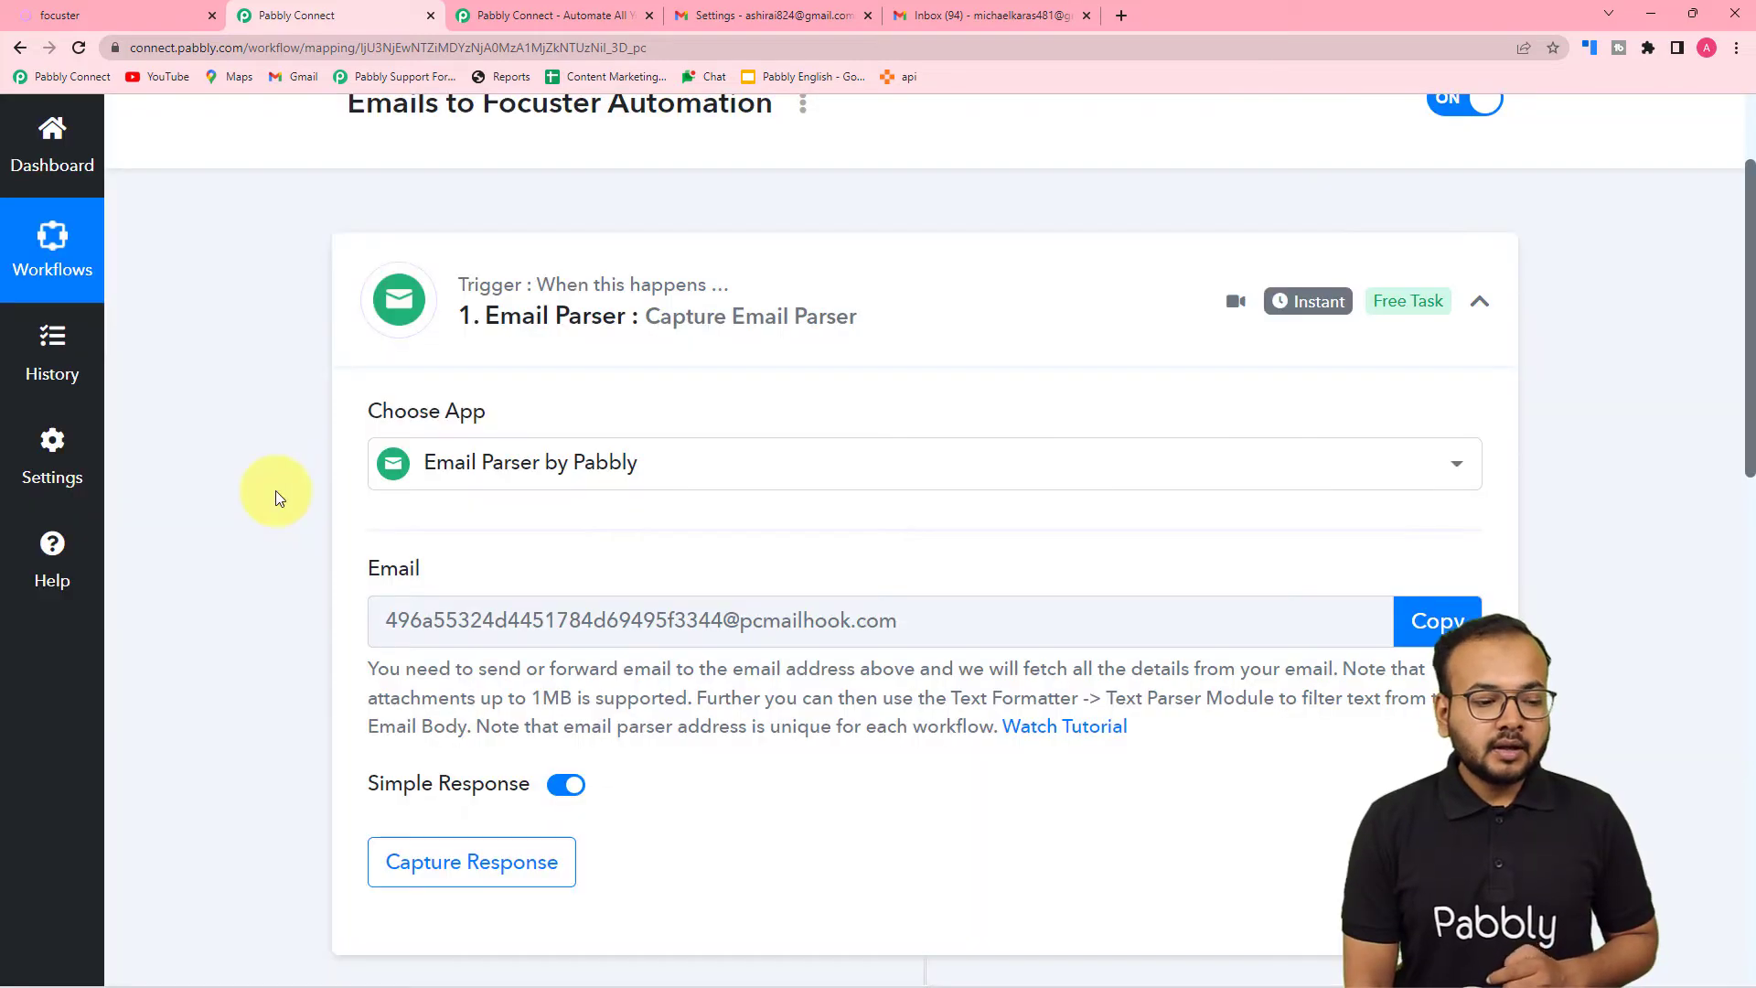
Switch to Gmail's forwarding settings and start adding a new forwarding address
scroll(276, 490, down, 1)
scroll(305, 475, down, 1)
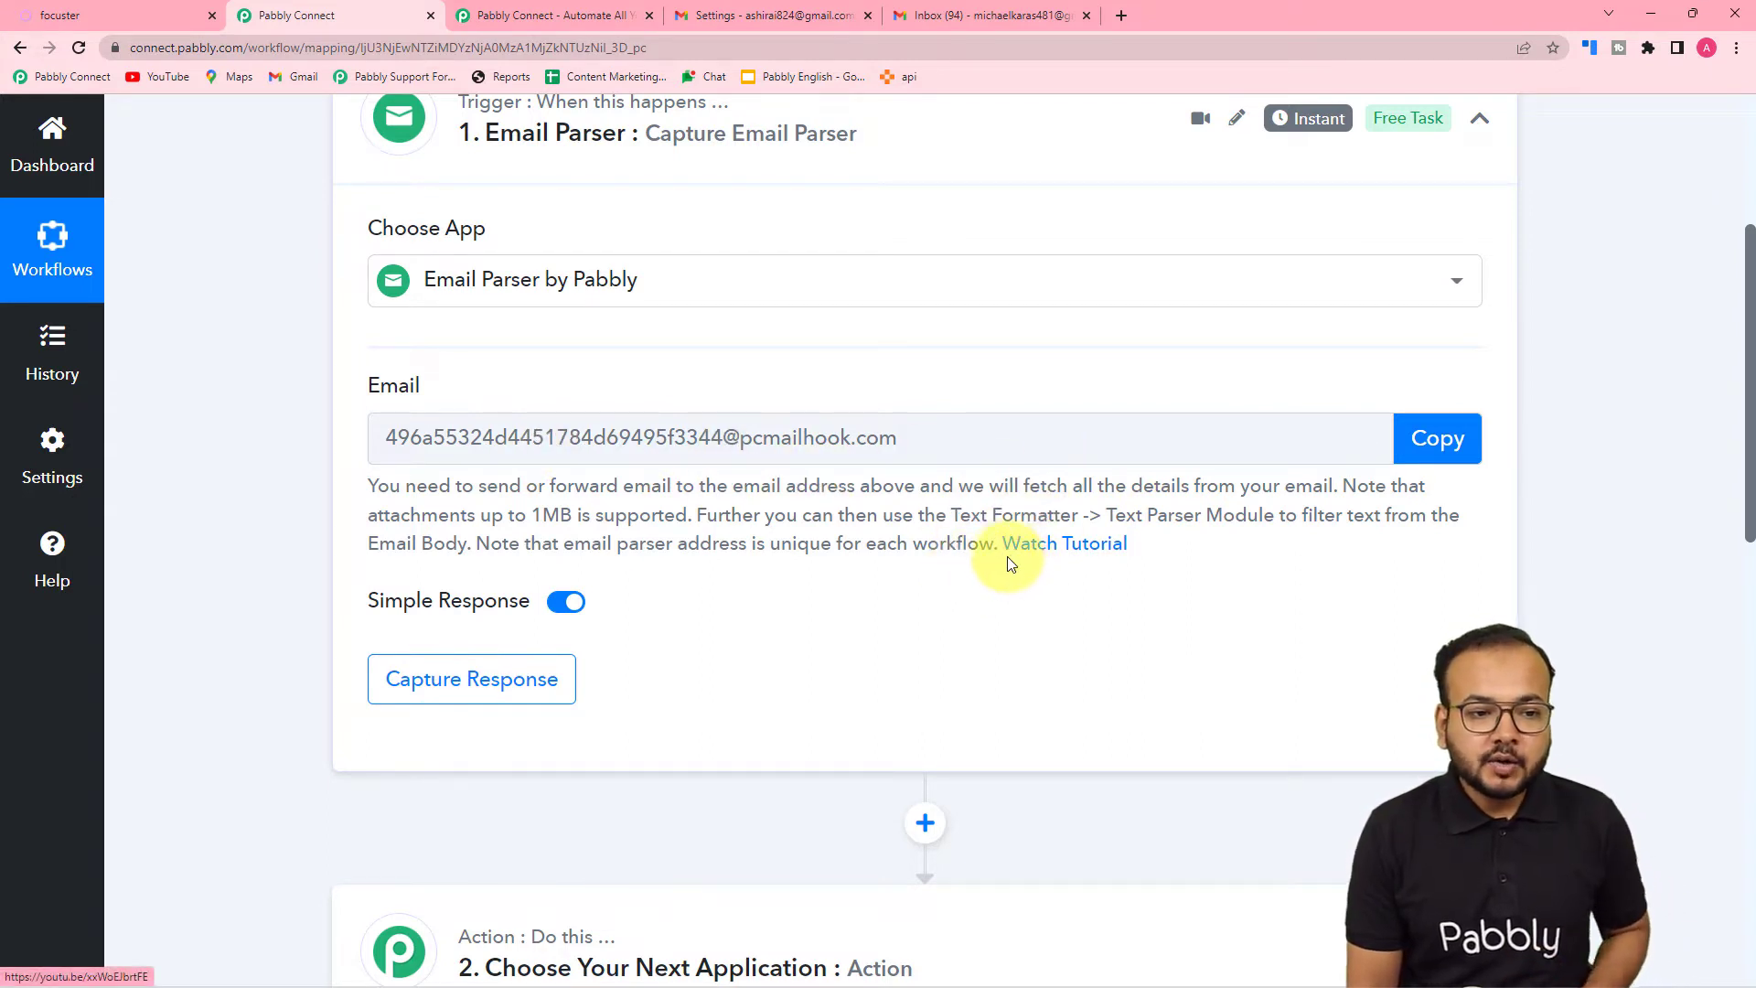
click(765, 18)
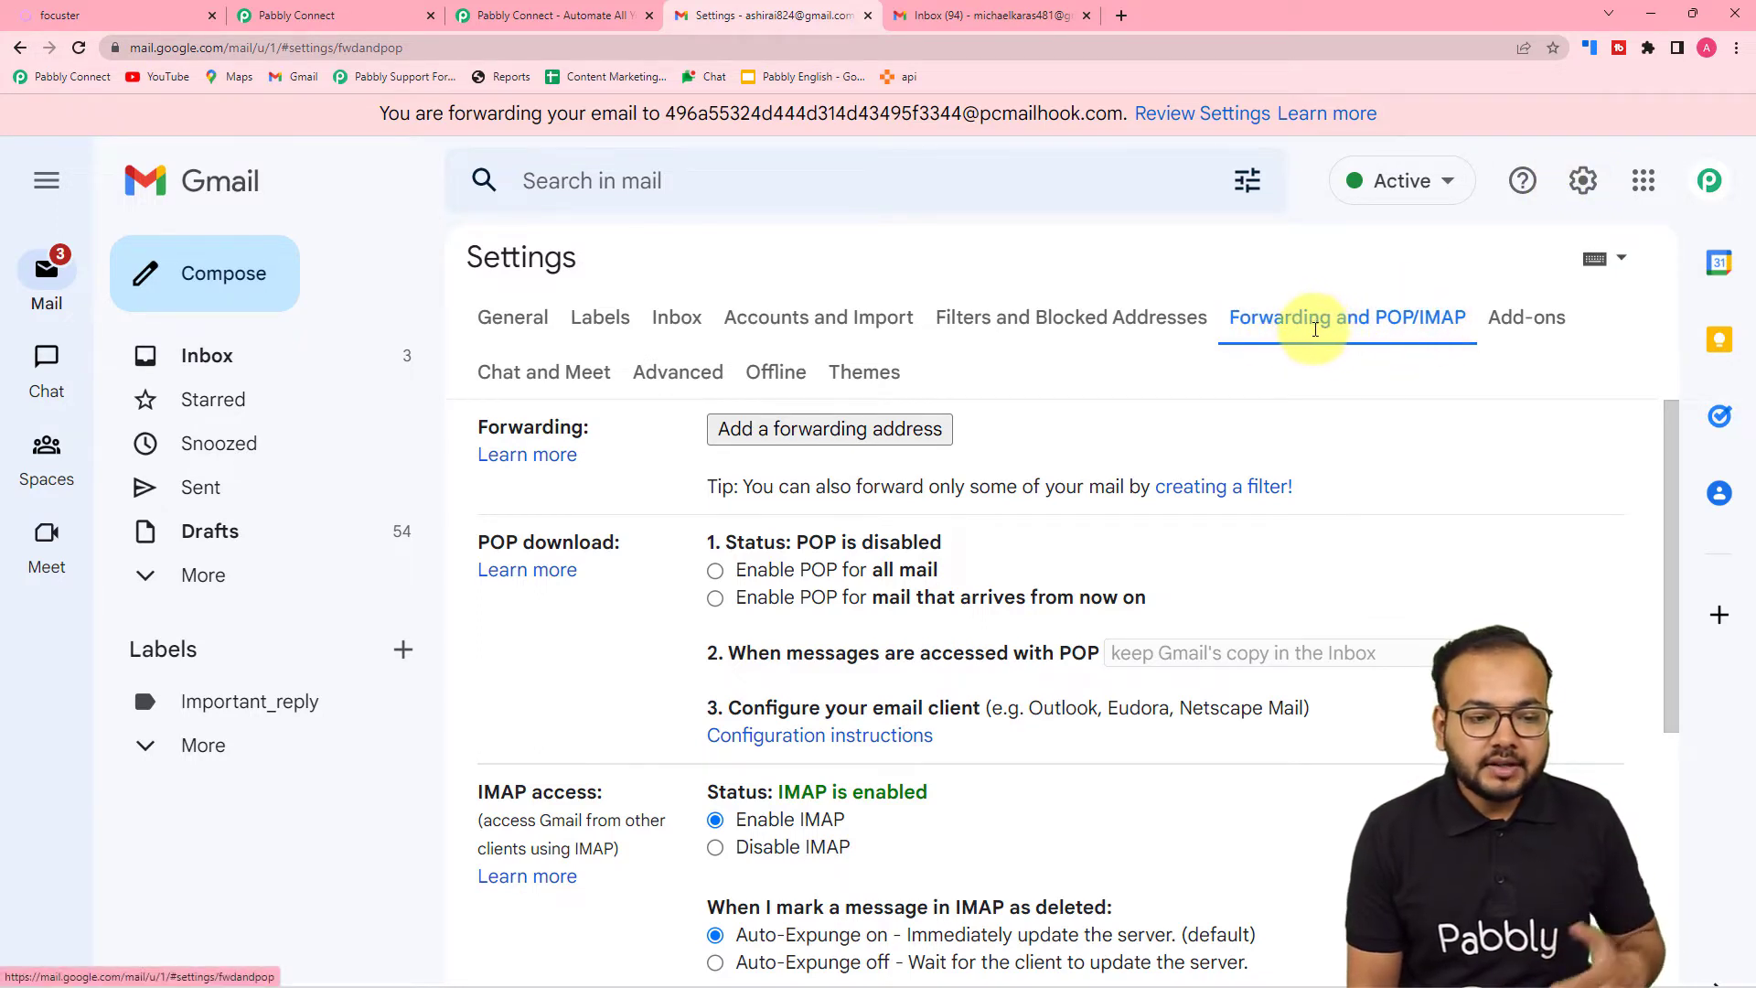
click(860, 445)
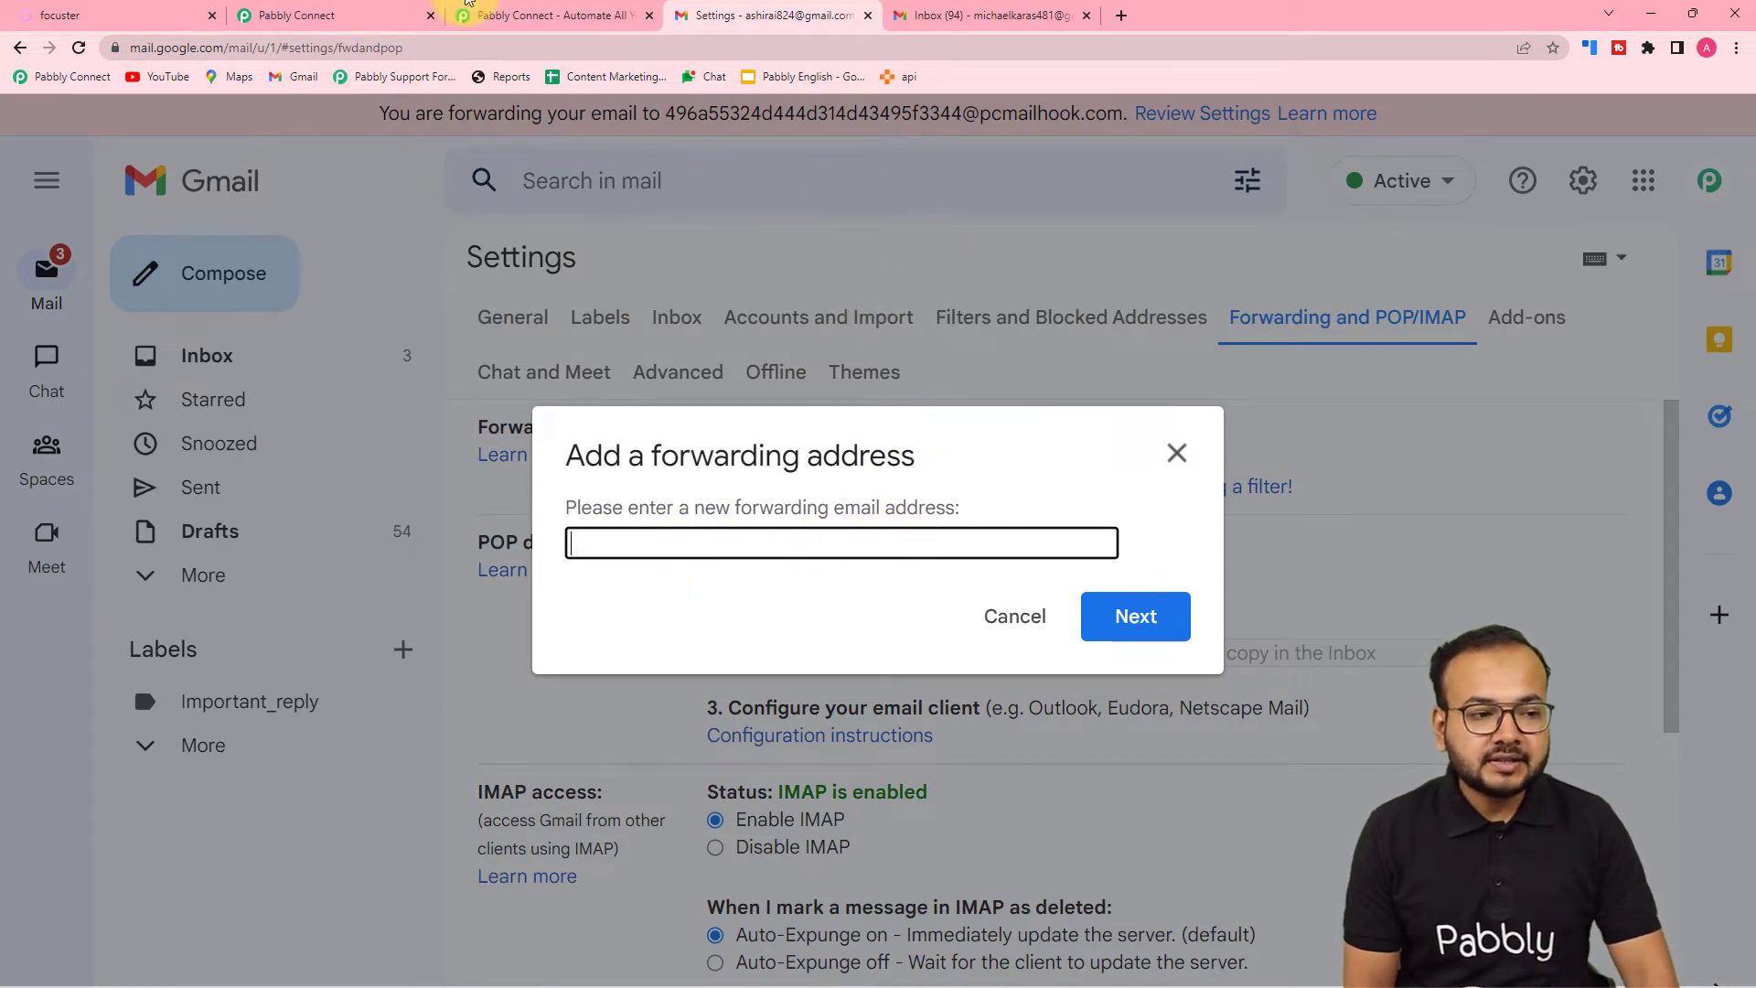
Copy the email parser address from the Pabbly Connect trigger, enter it as Gmail's new forwarding address and proceed with the forwarding request
click(334, 13)
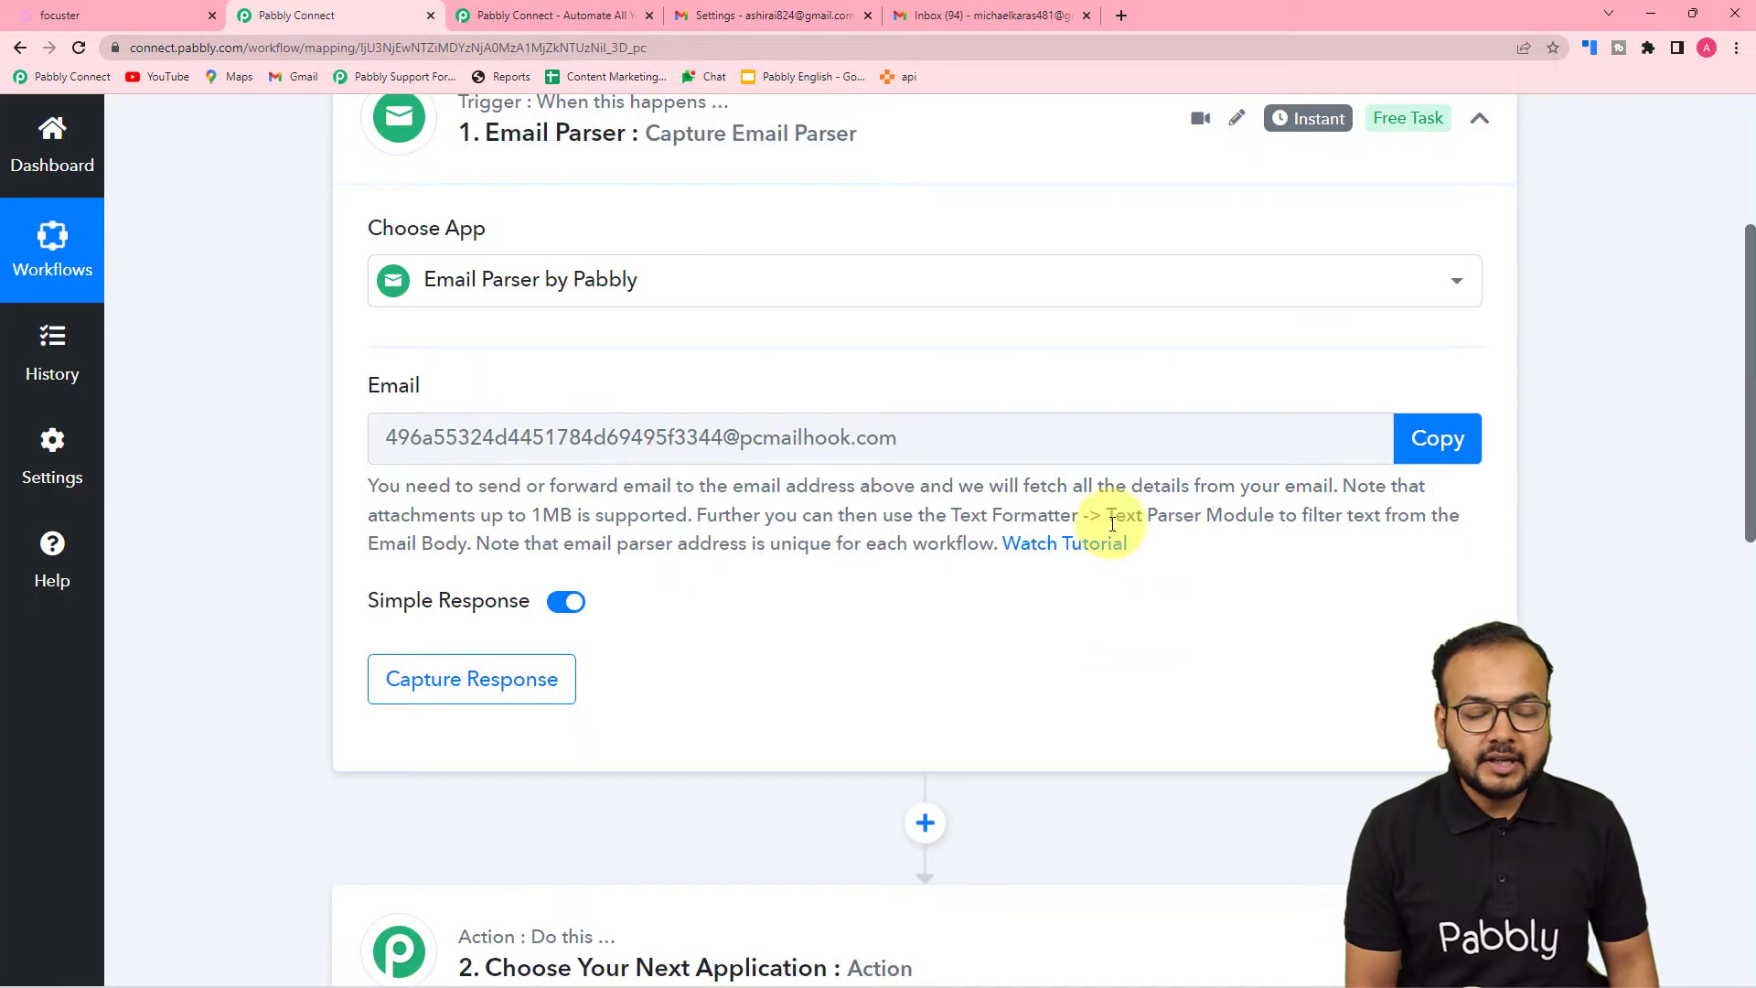
click(1467, 465)
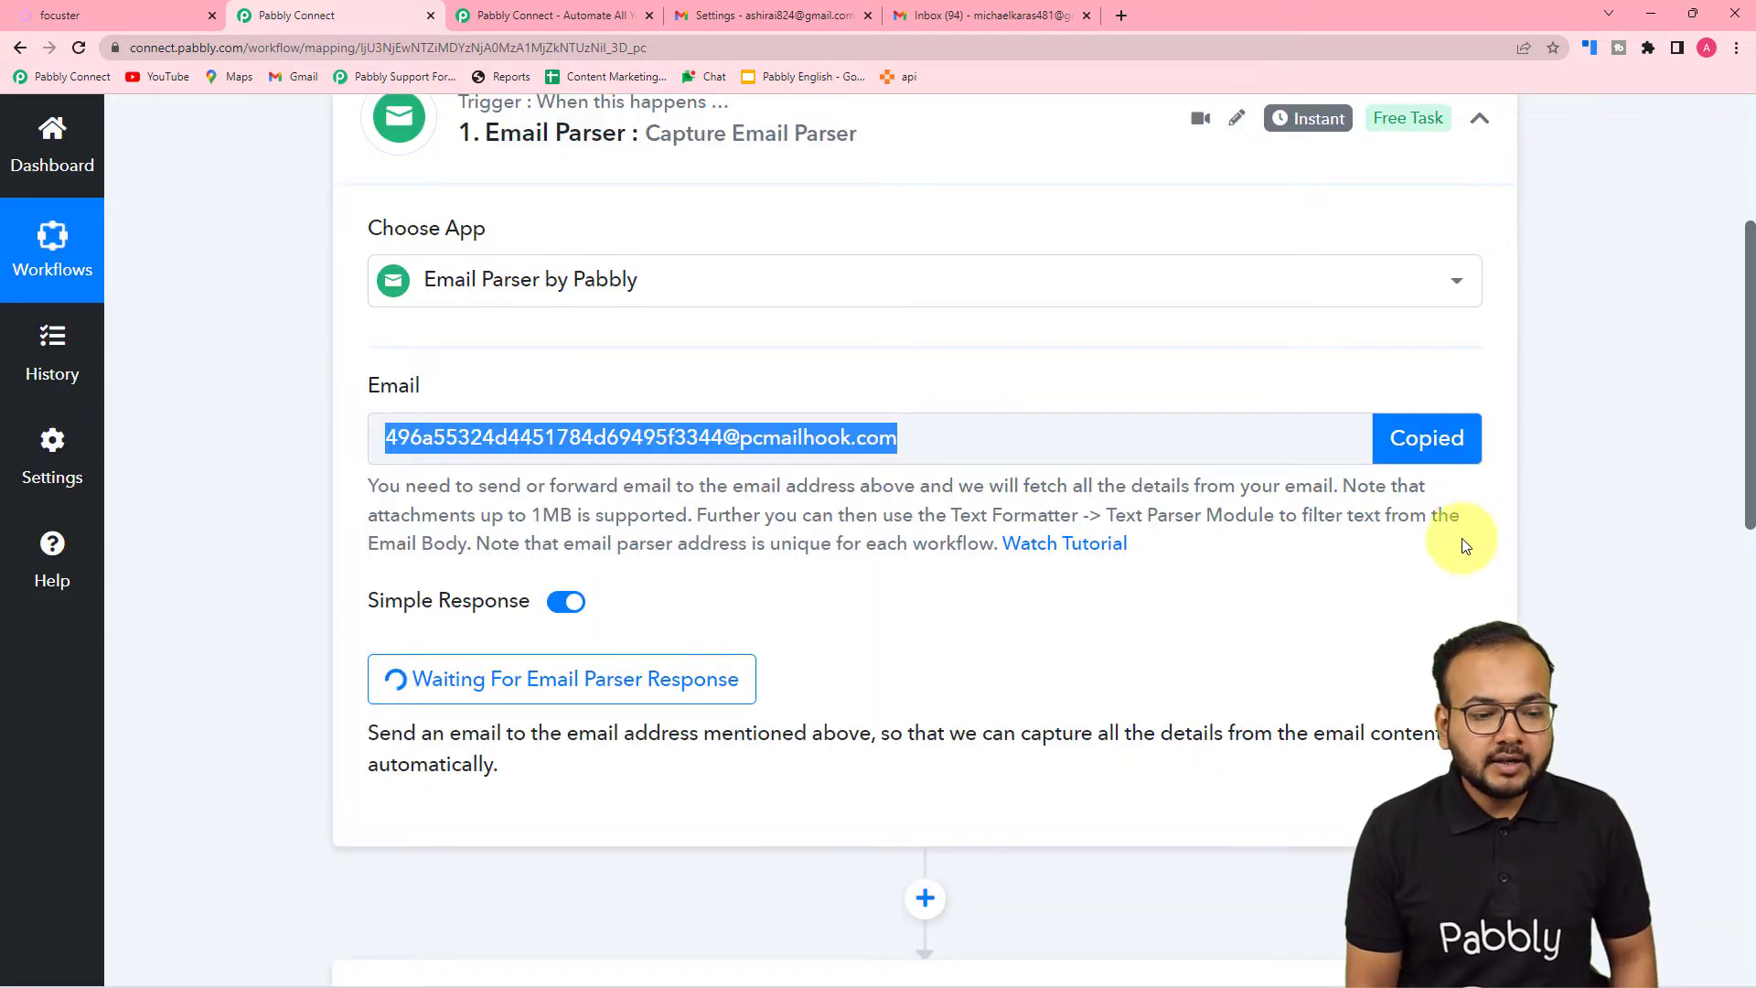
click(818, 18)
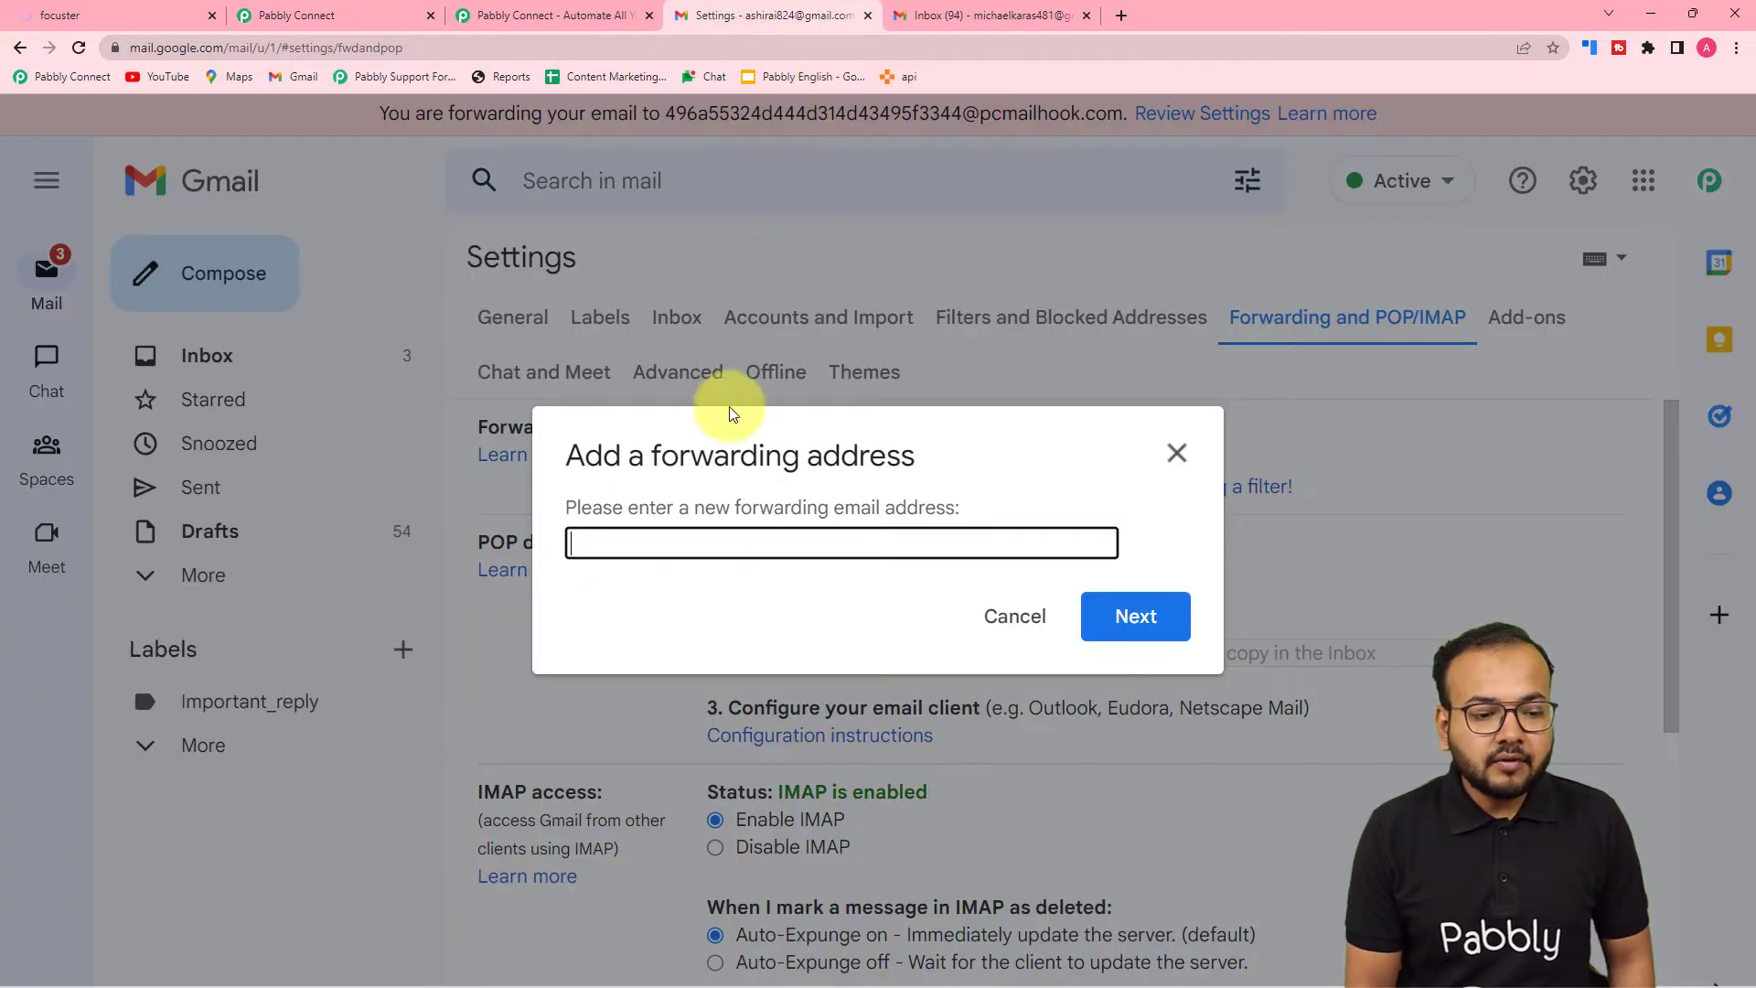
right_click(647, 546)
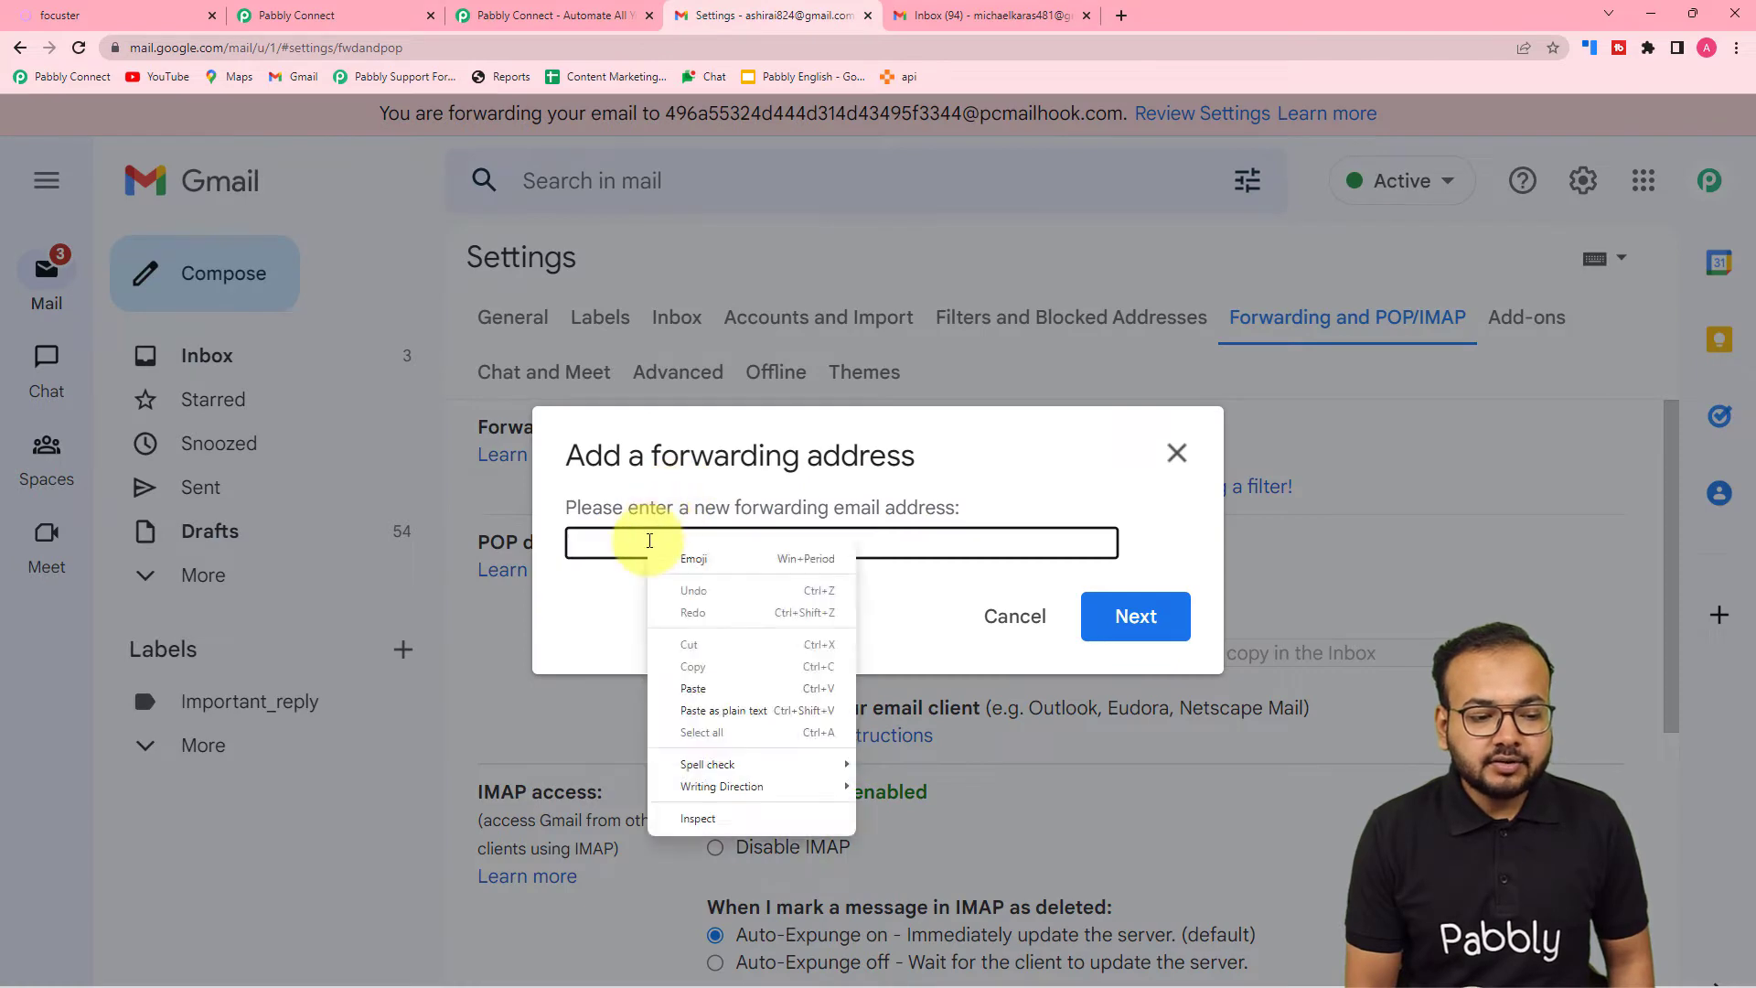
click(731, 709)
click(1150, 629)
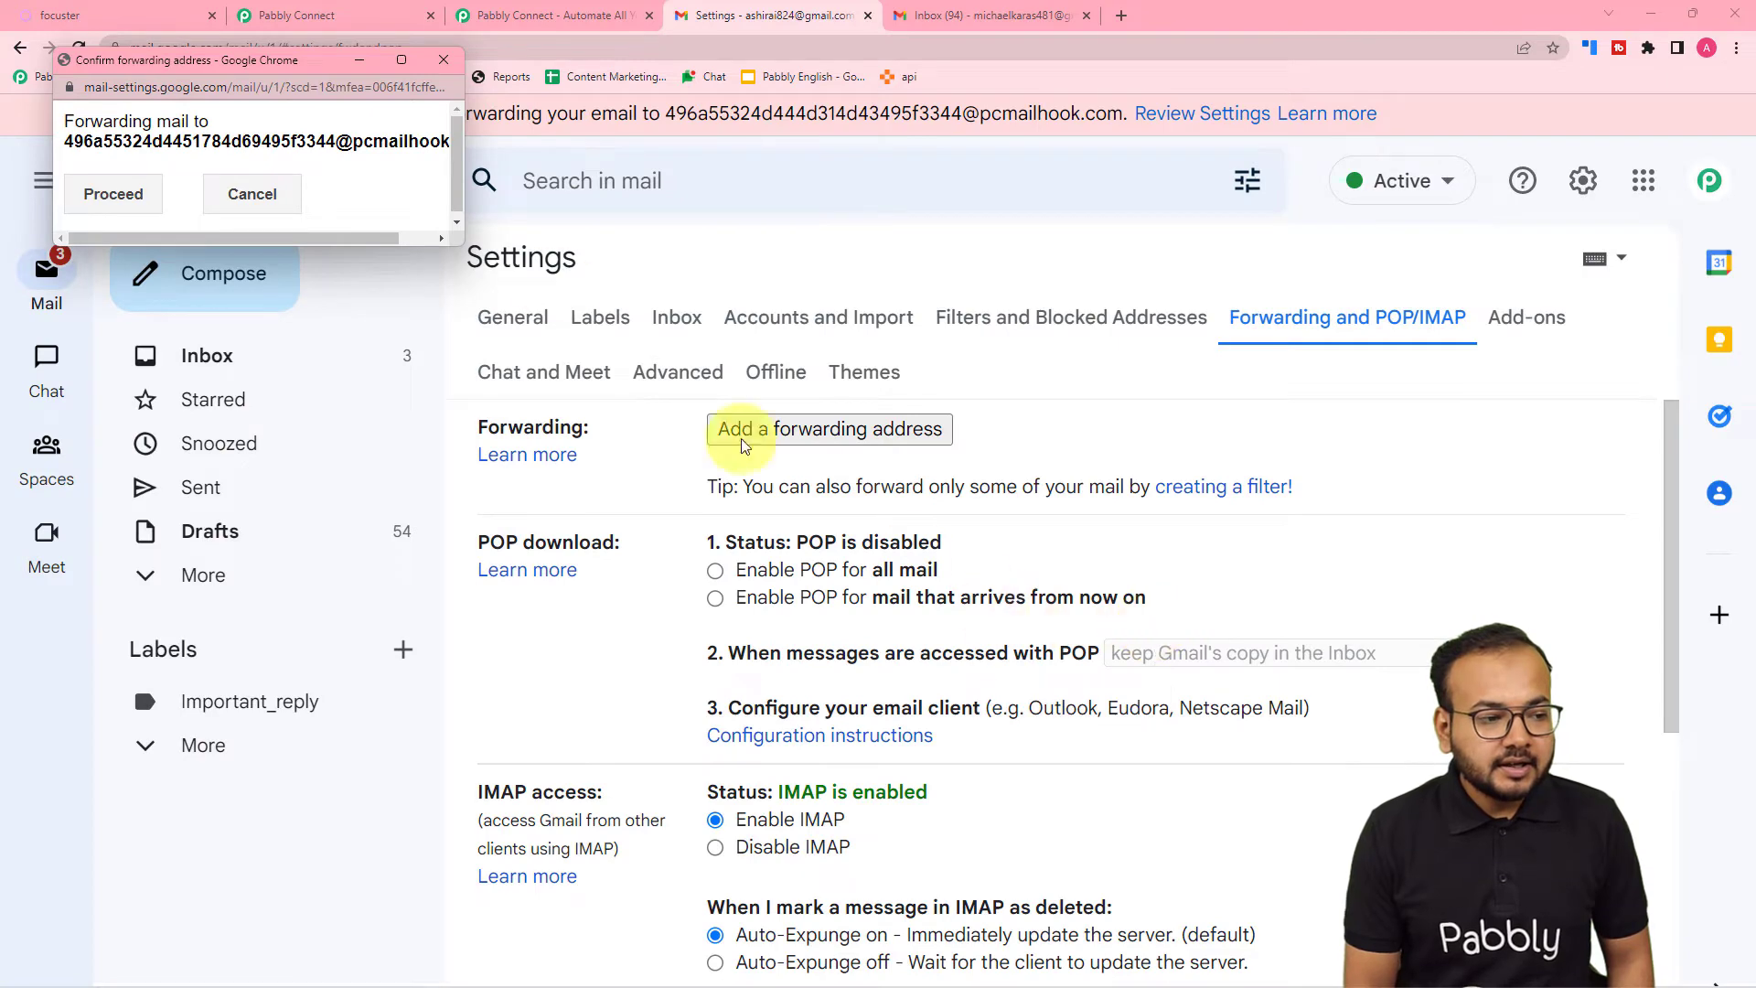
click(114, 194)
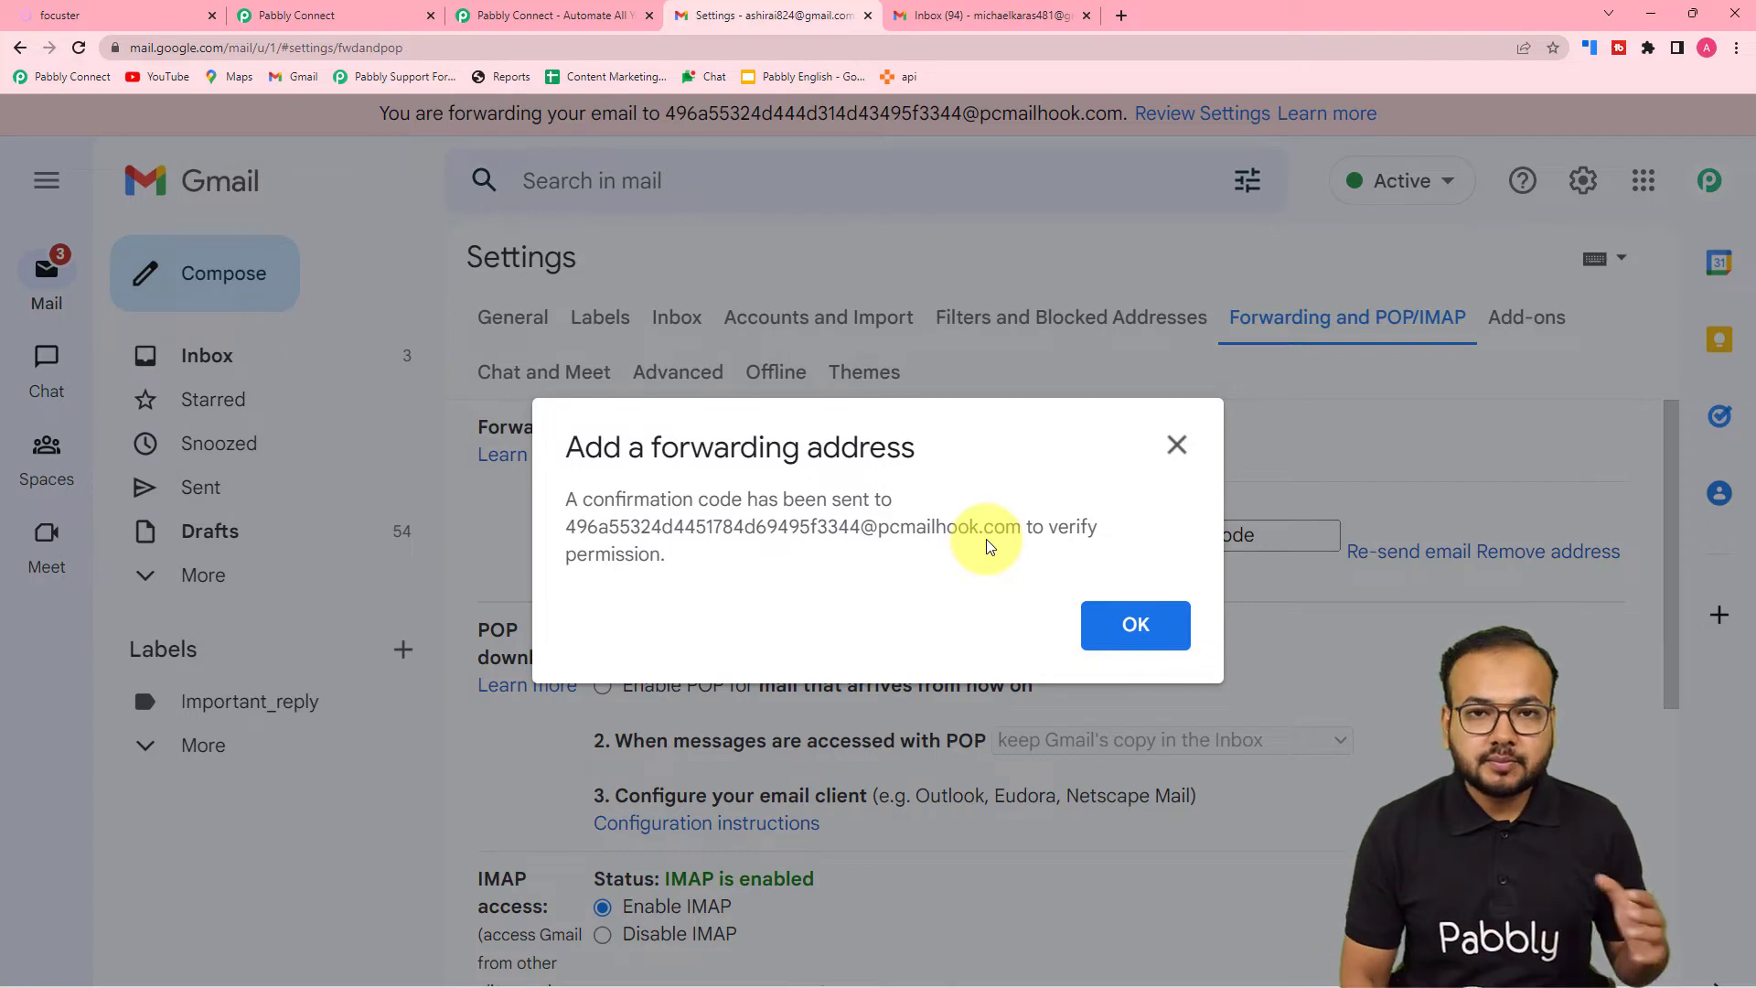
Return to the Pabbly Connect workflow and examine the fields of the captured email parser response, from the recipient down to the body text
click(370, 14)
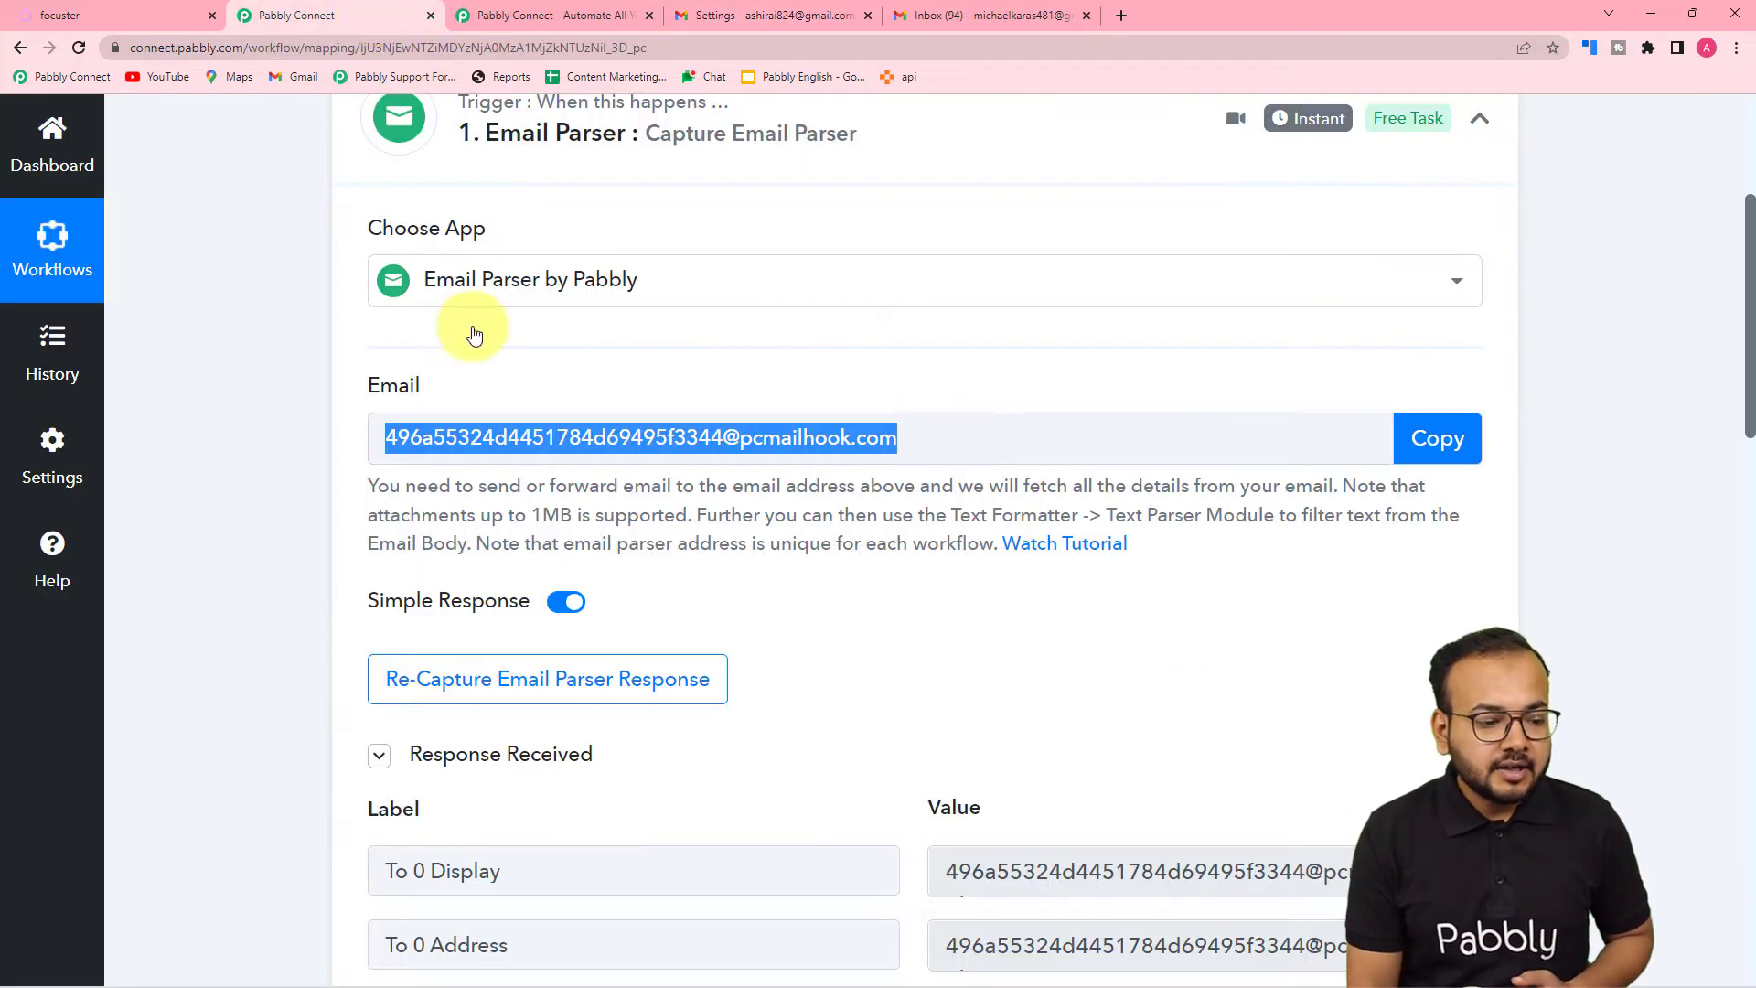
scroll(358, 476, down, 1)
scroll(358, 470, down, 3)
scroll(510, 616, down, 3)
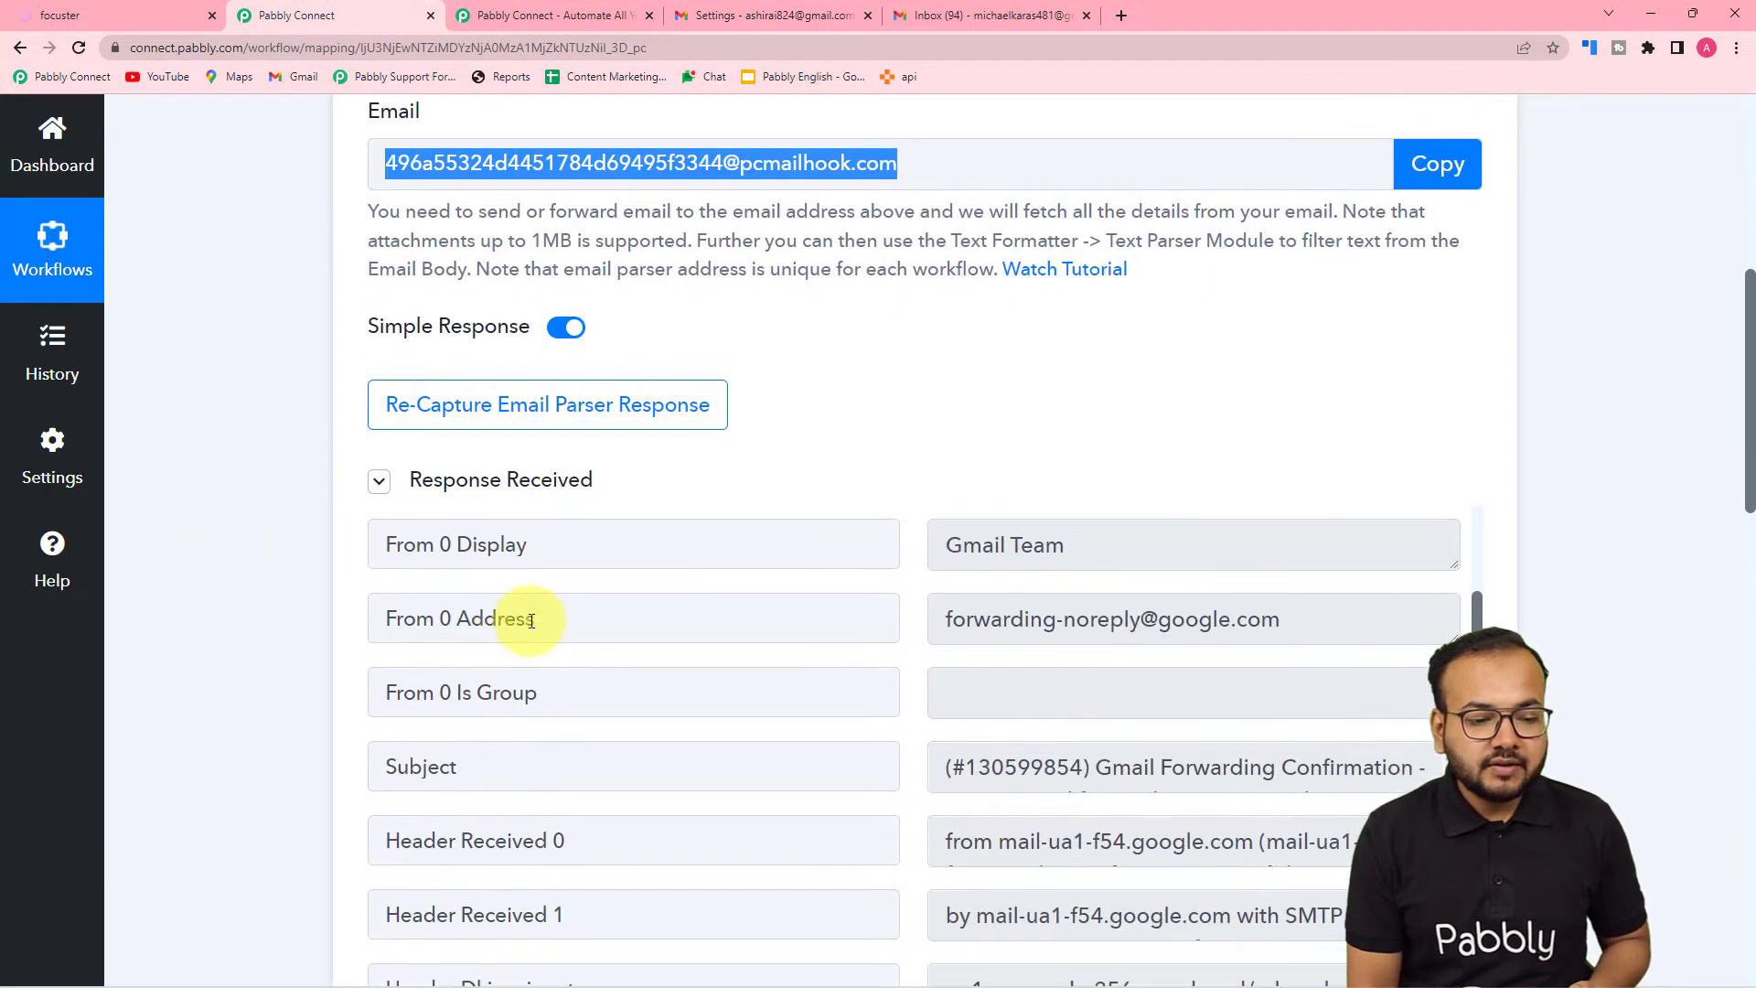
scroll(364, 628, up, 4)
scroll(161, 562, down, 6)
scroll(649, 503, up, 4)
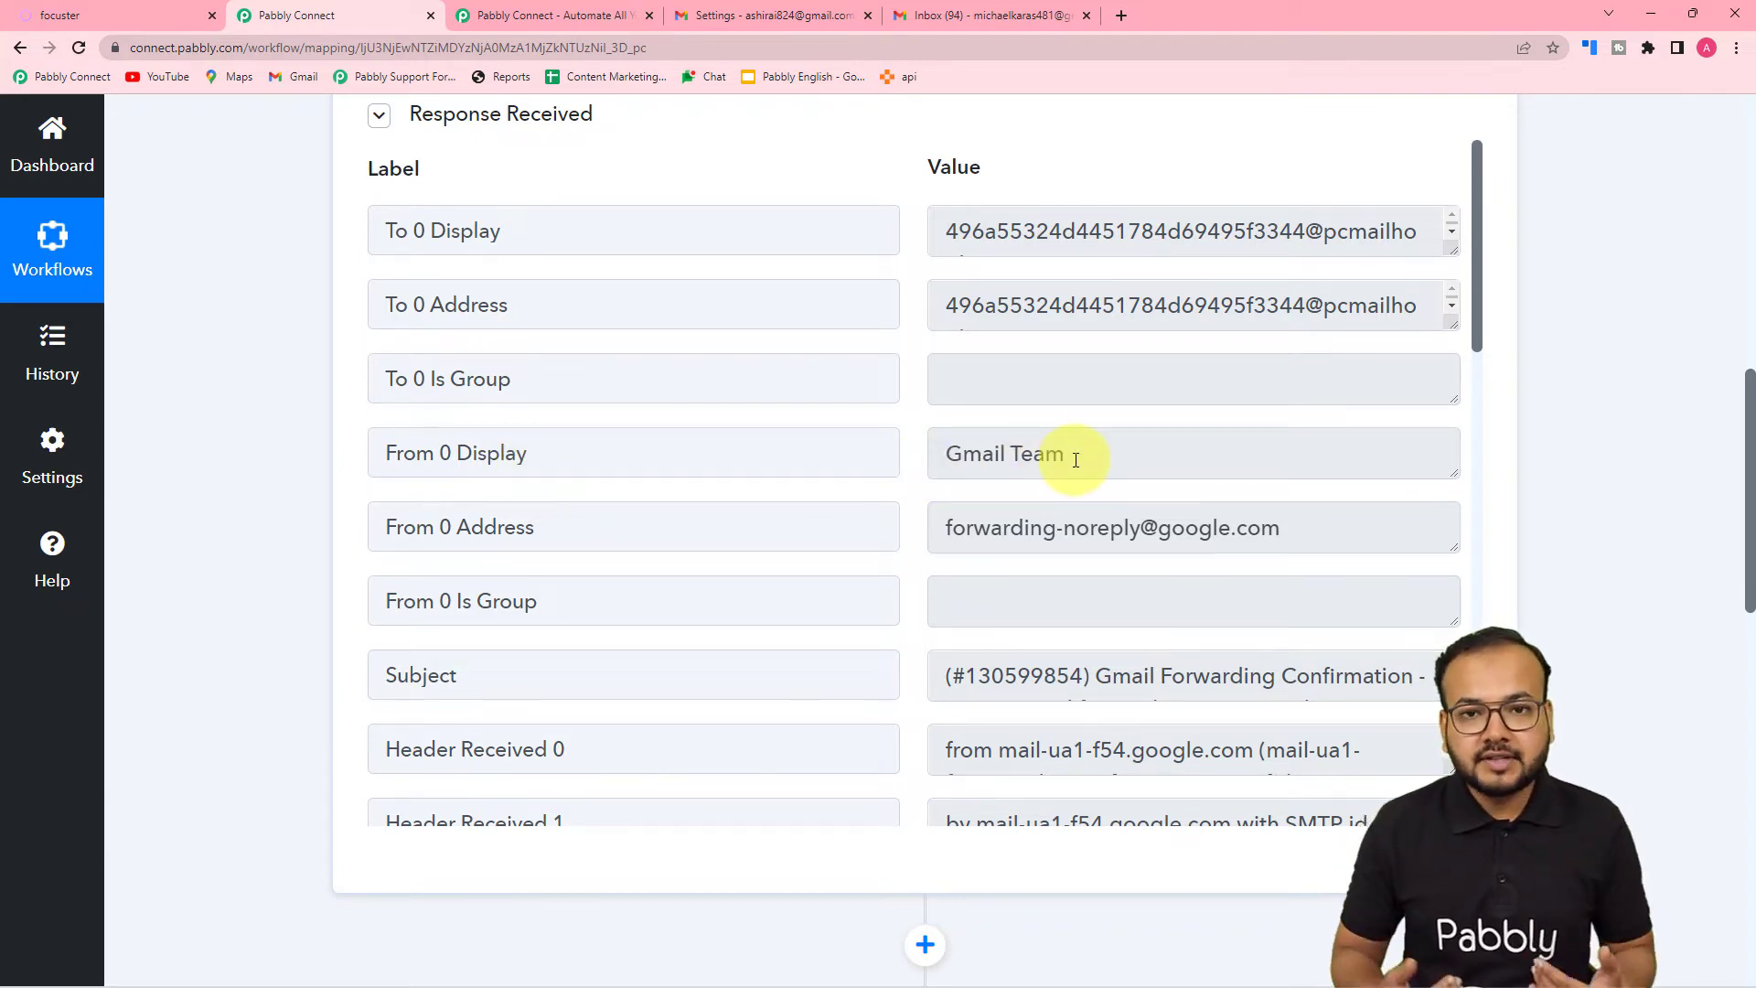
scroll(1076, 460, down, 8)
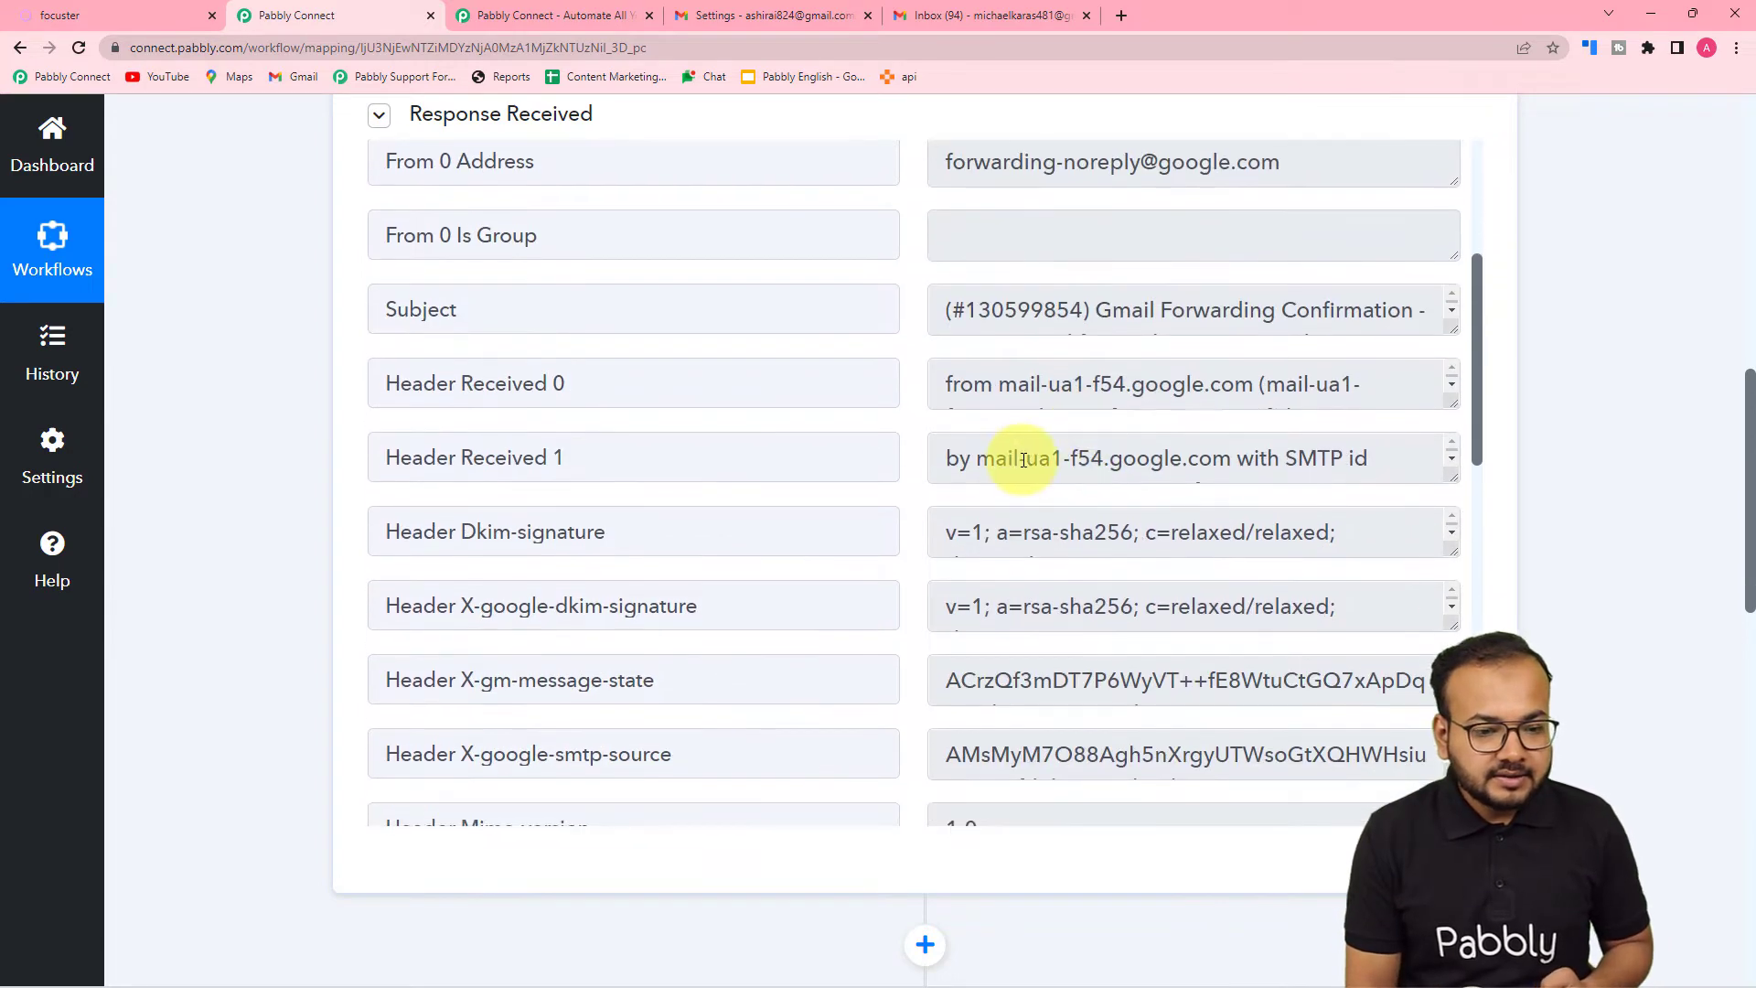
scroll(533, 258, up, 3)
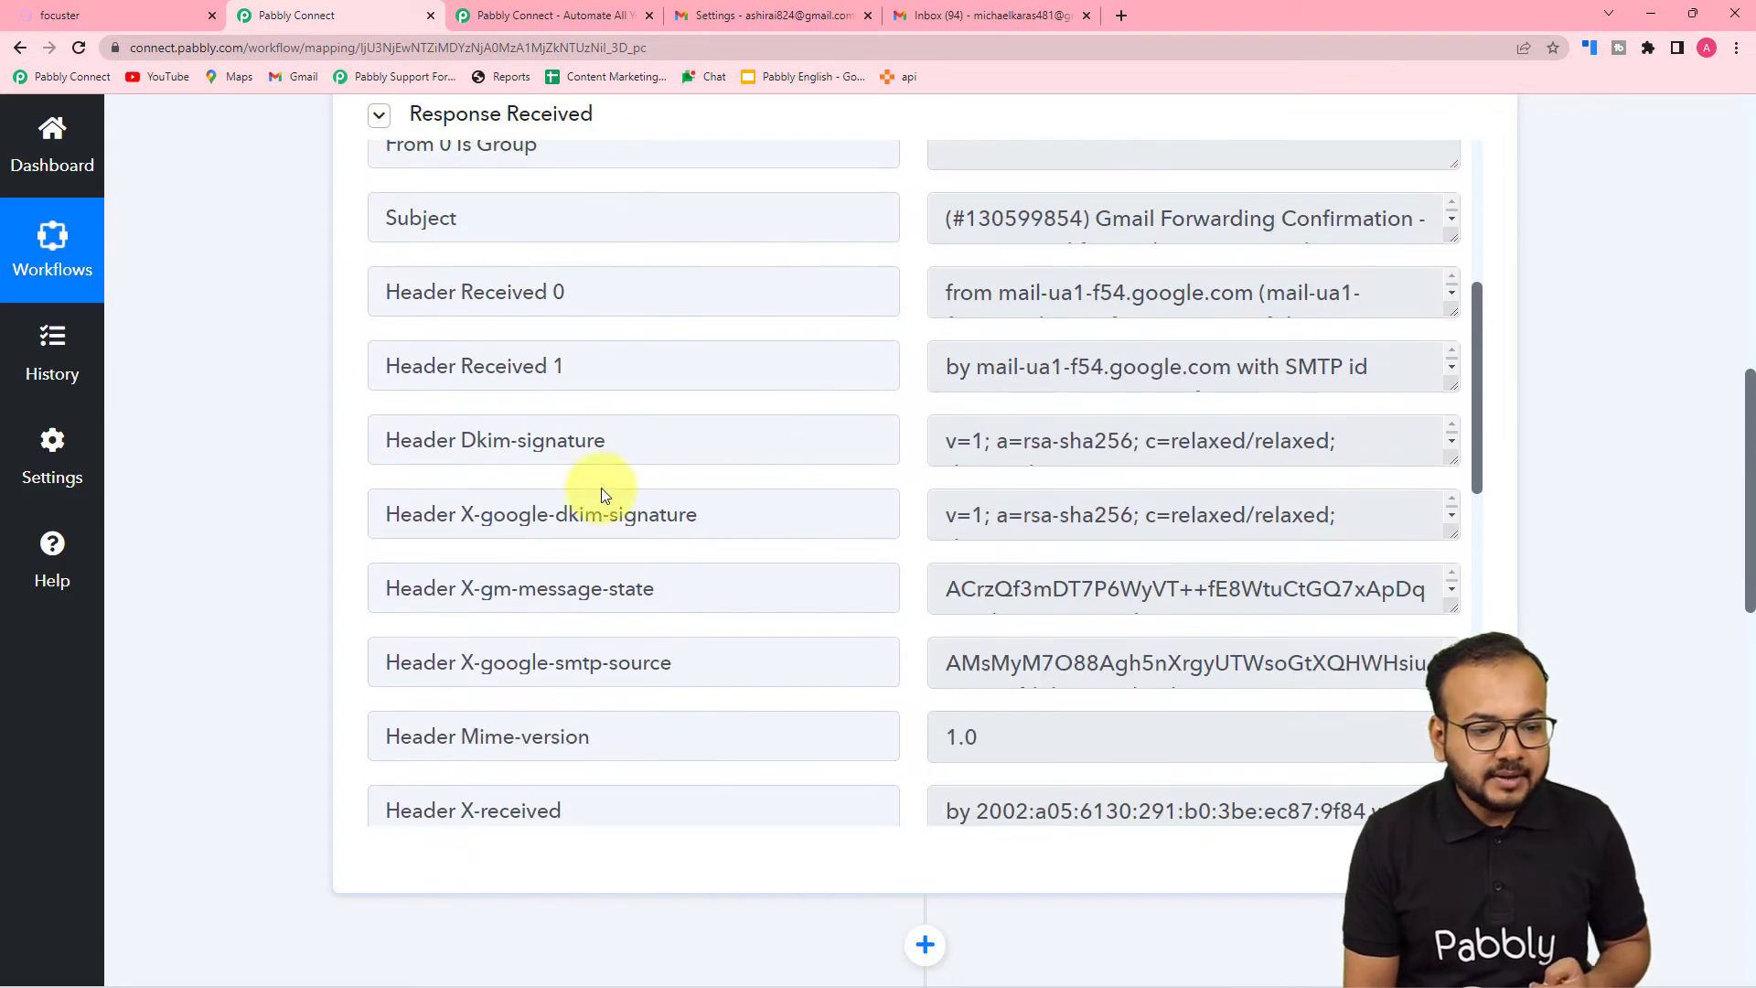
scroll(603, 495, down, 12)
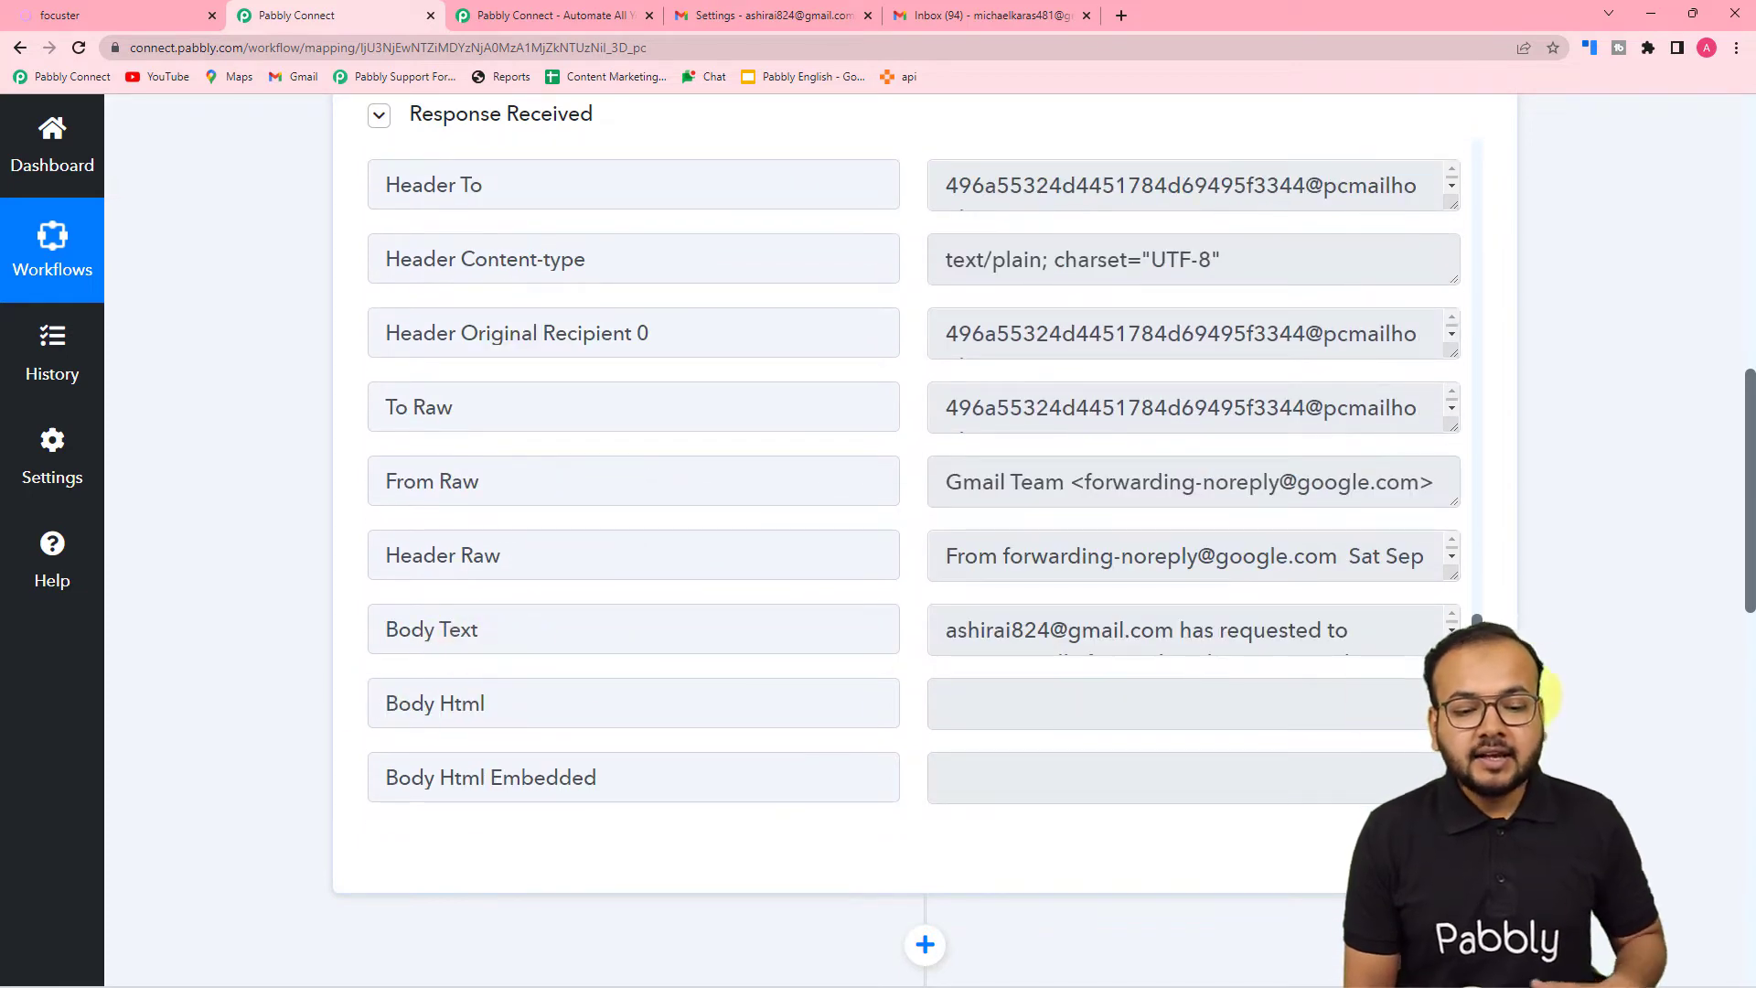
Enlarge the Body Text field of the captured response and copy the forwarding confirmation code from it
drag(1453, 651, 1455, 826)
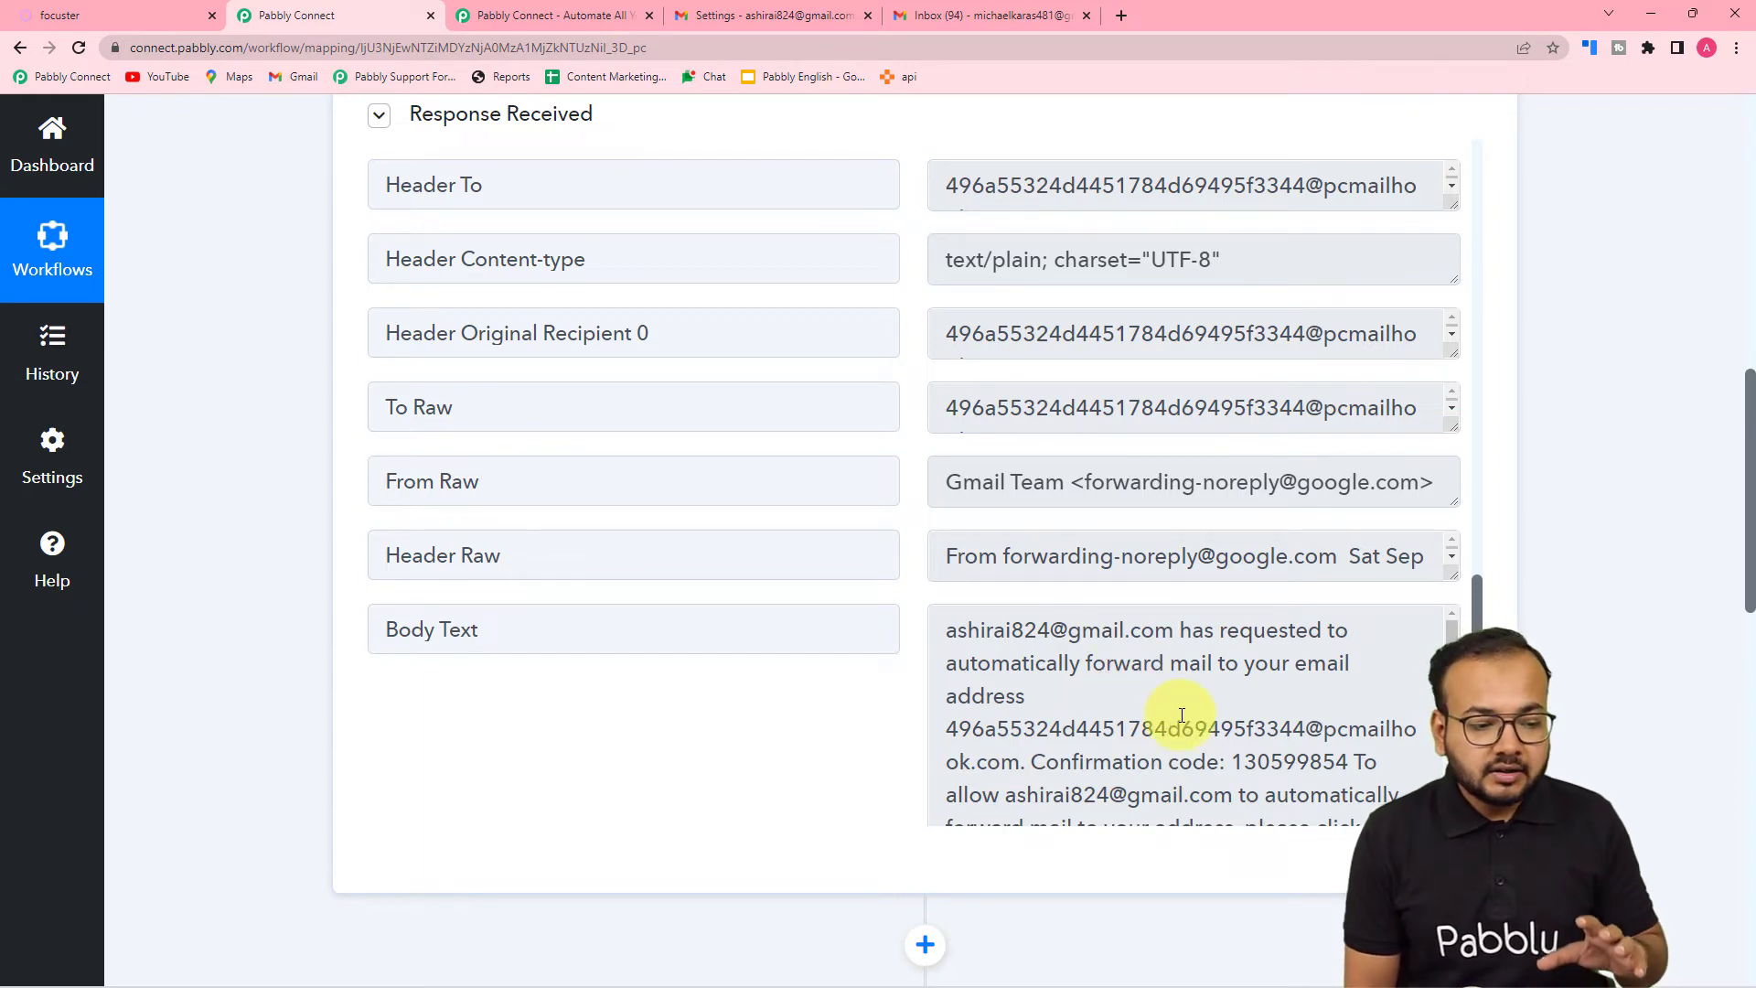
scroll(1182, 715, down, 1)
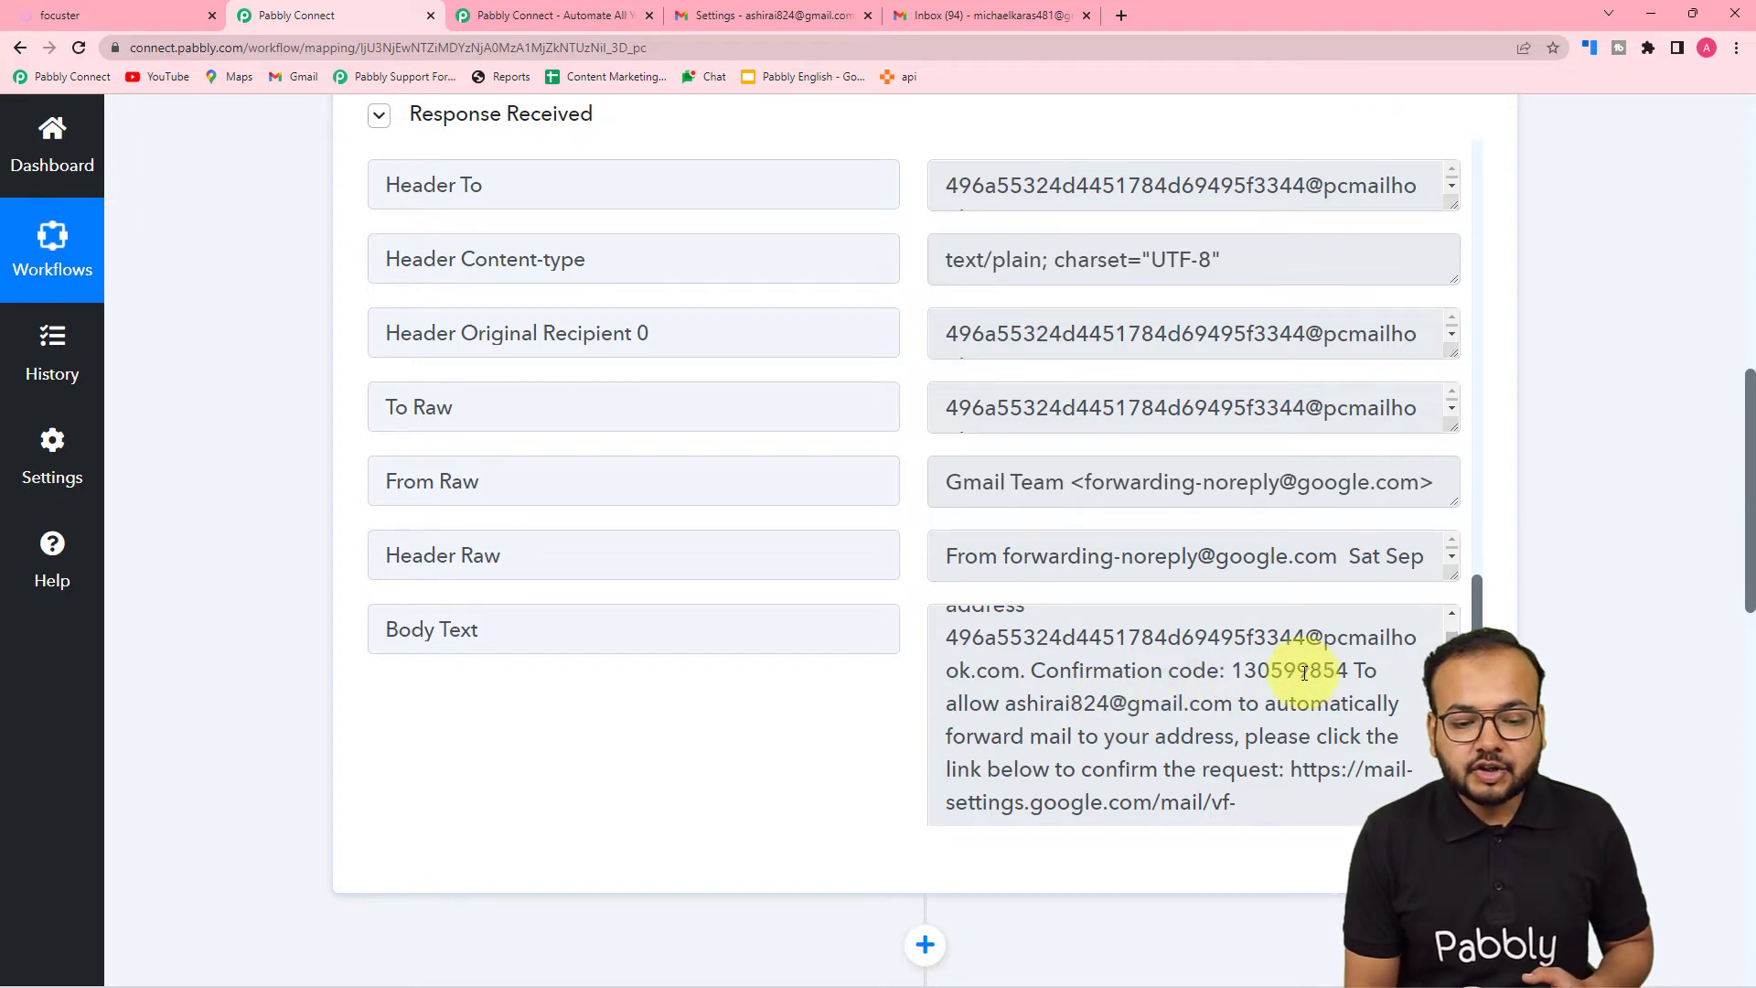
click(812, 9)
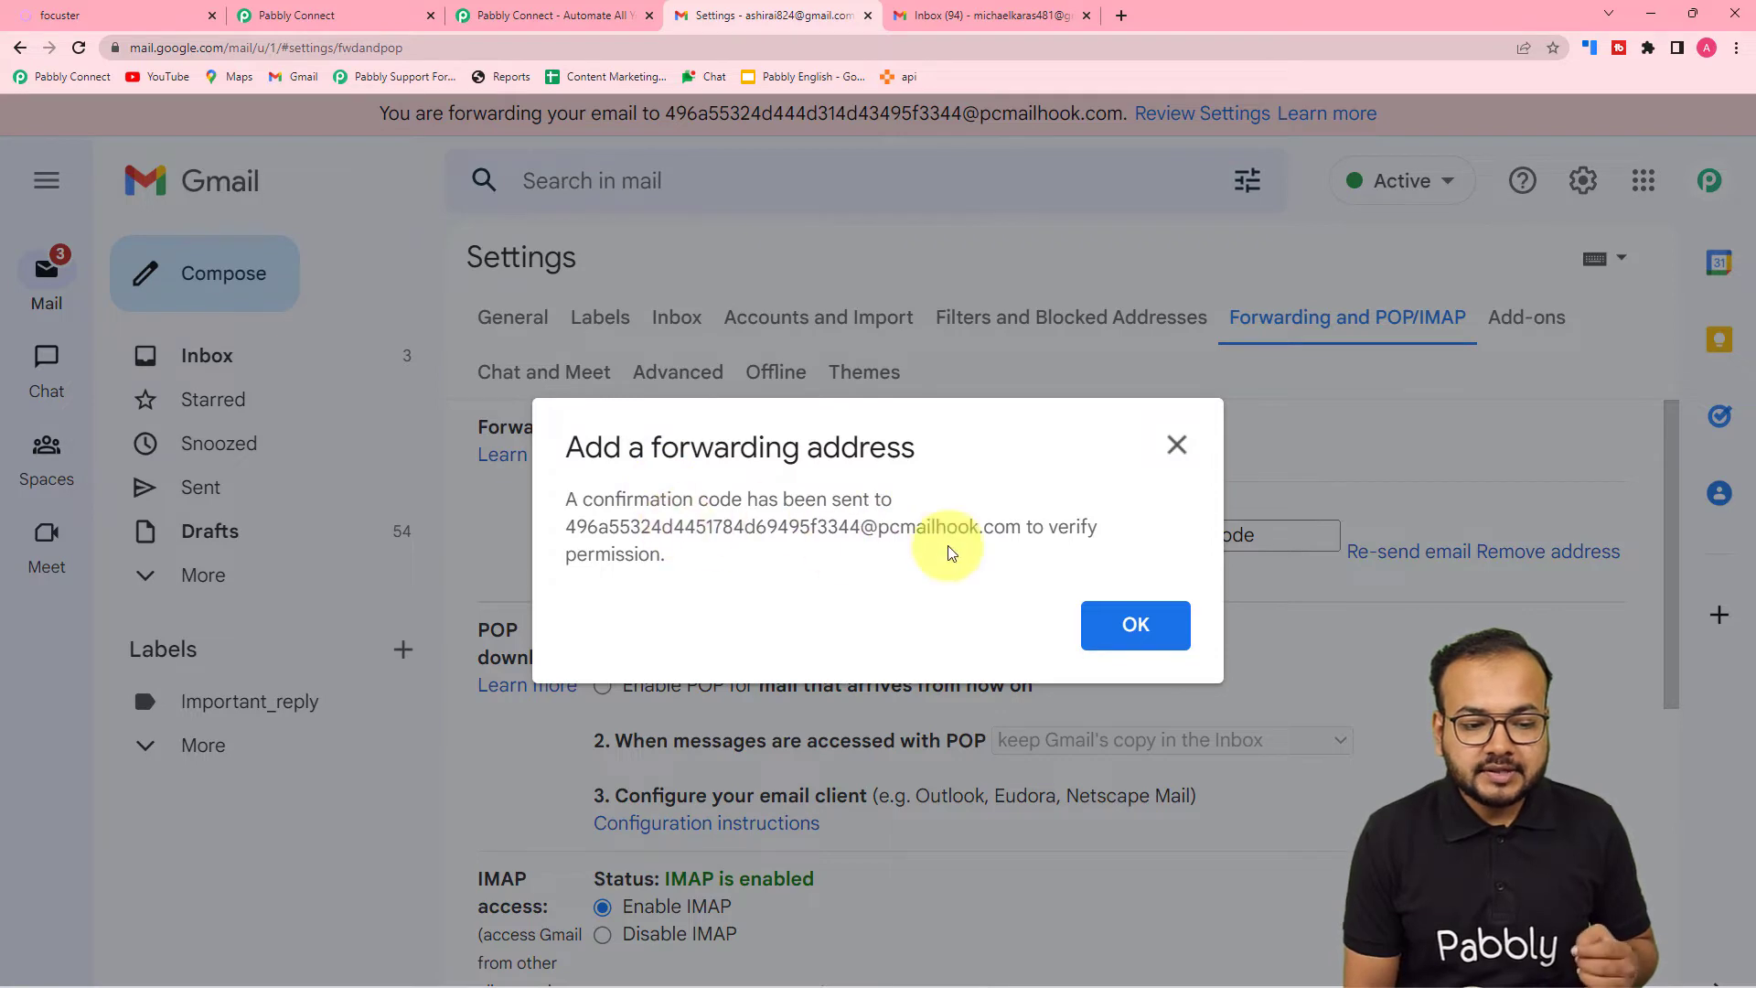
click(340, 14)
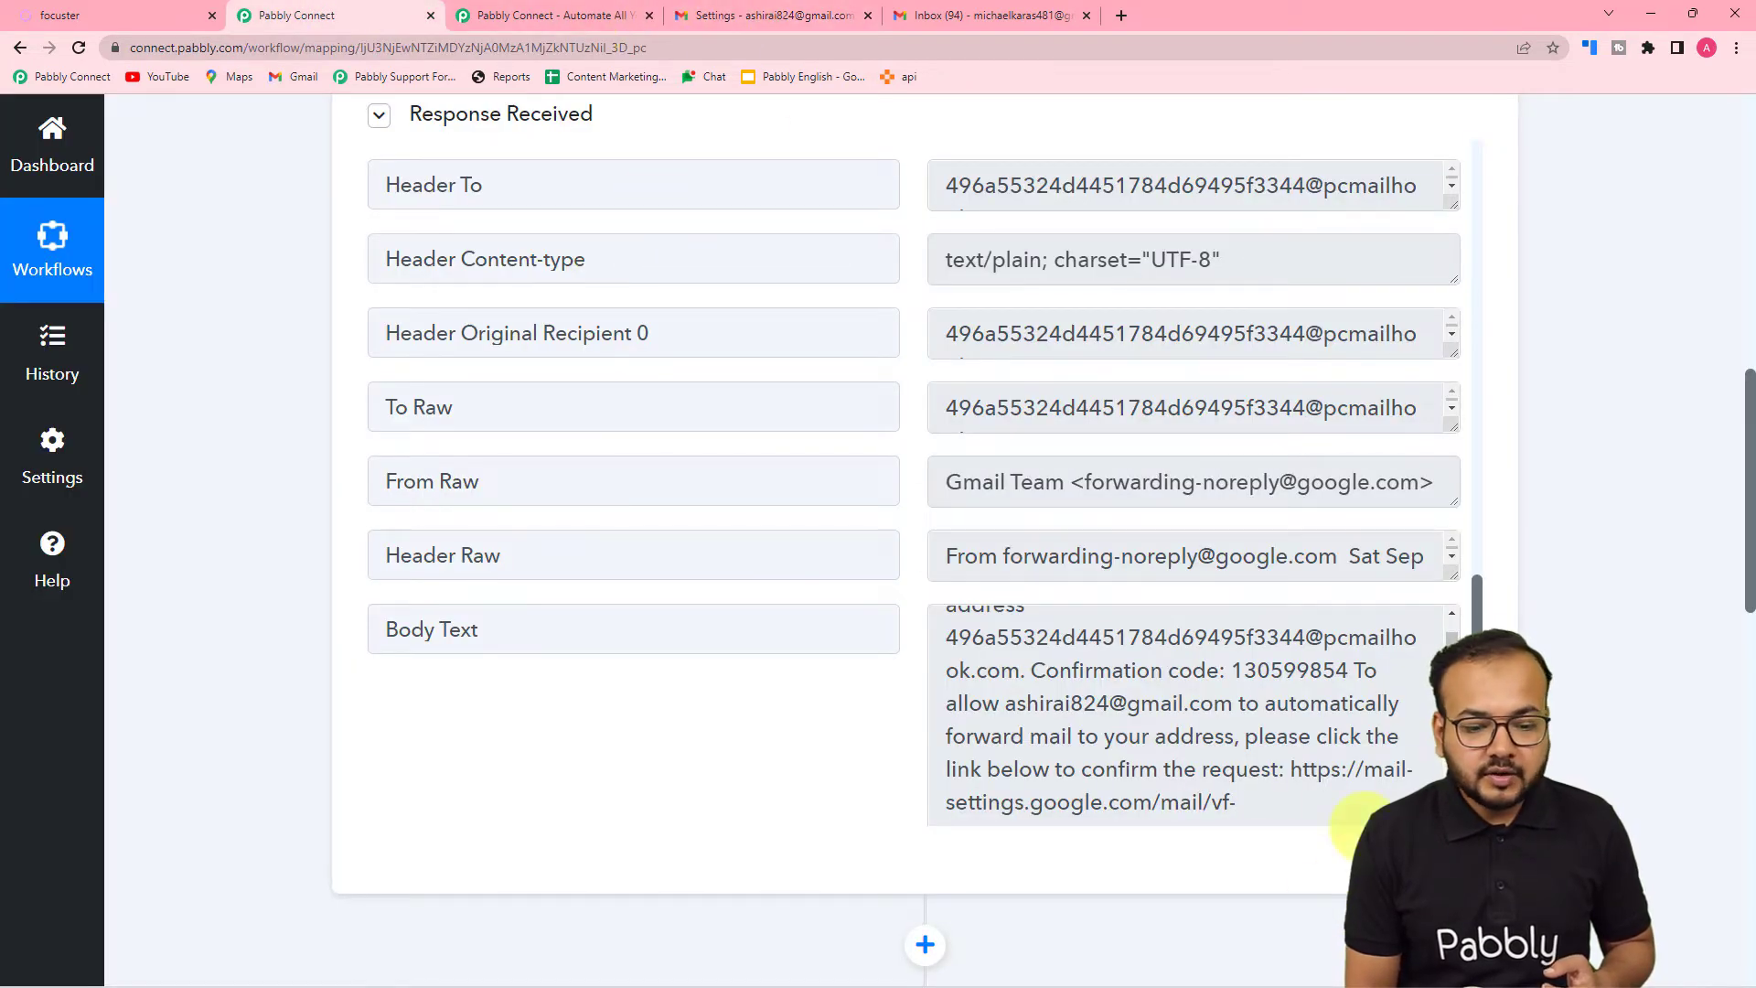
drag(1235, 666, 1351, 672)
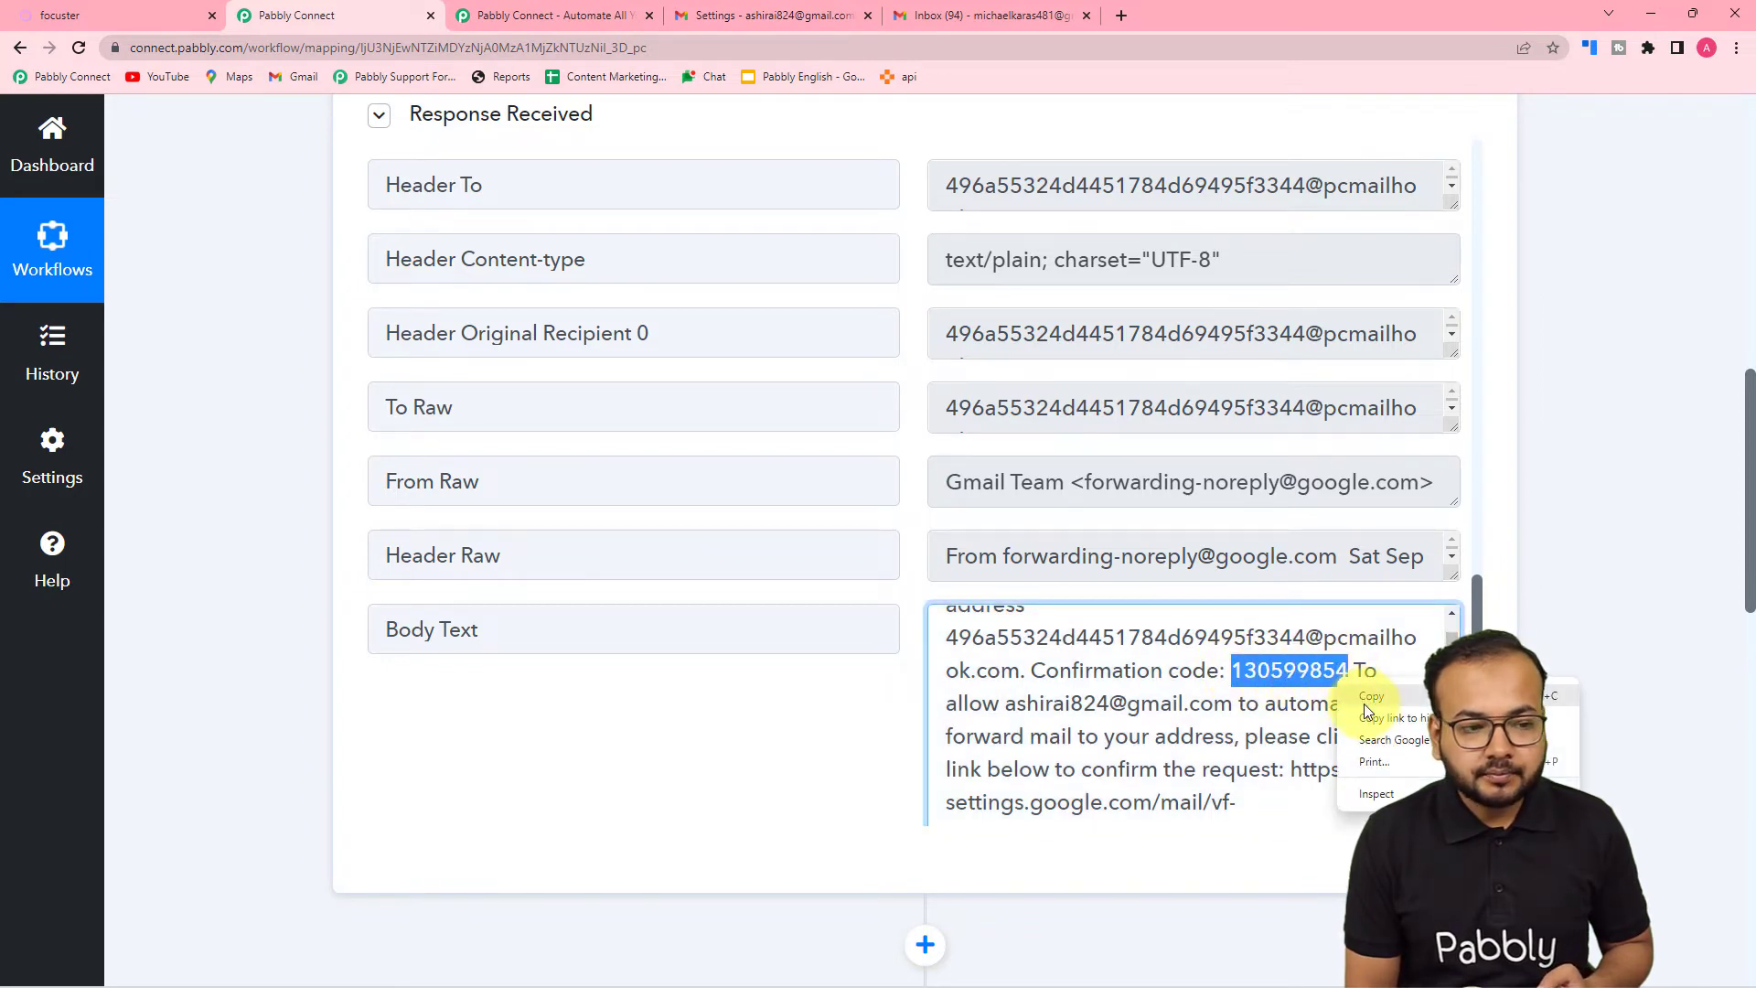
click(1365, 699)
Switch to Gmail's forwarding settings, dismiss the forwarding notice and verify the parser address with the copied confirmation code
click(789, 19)
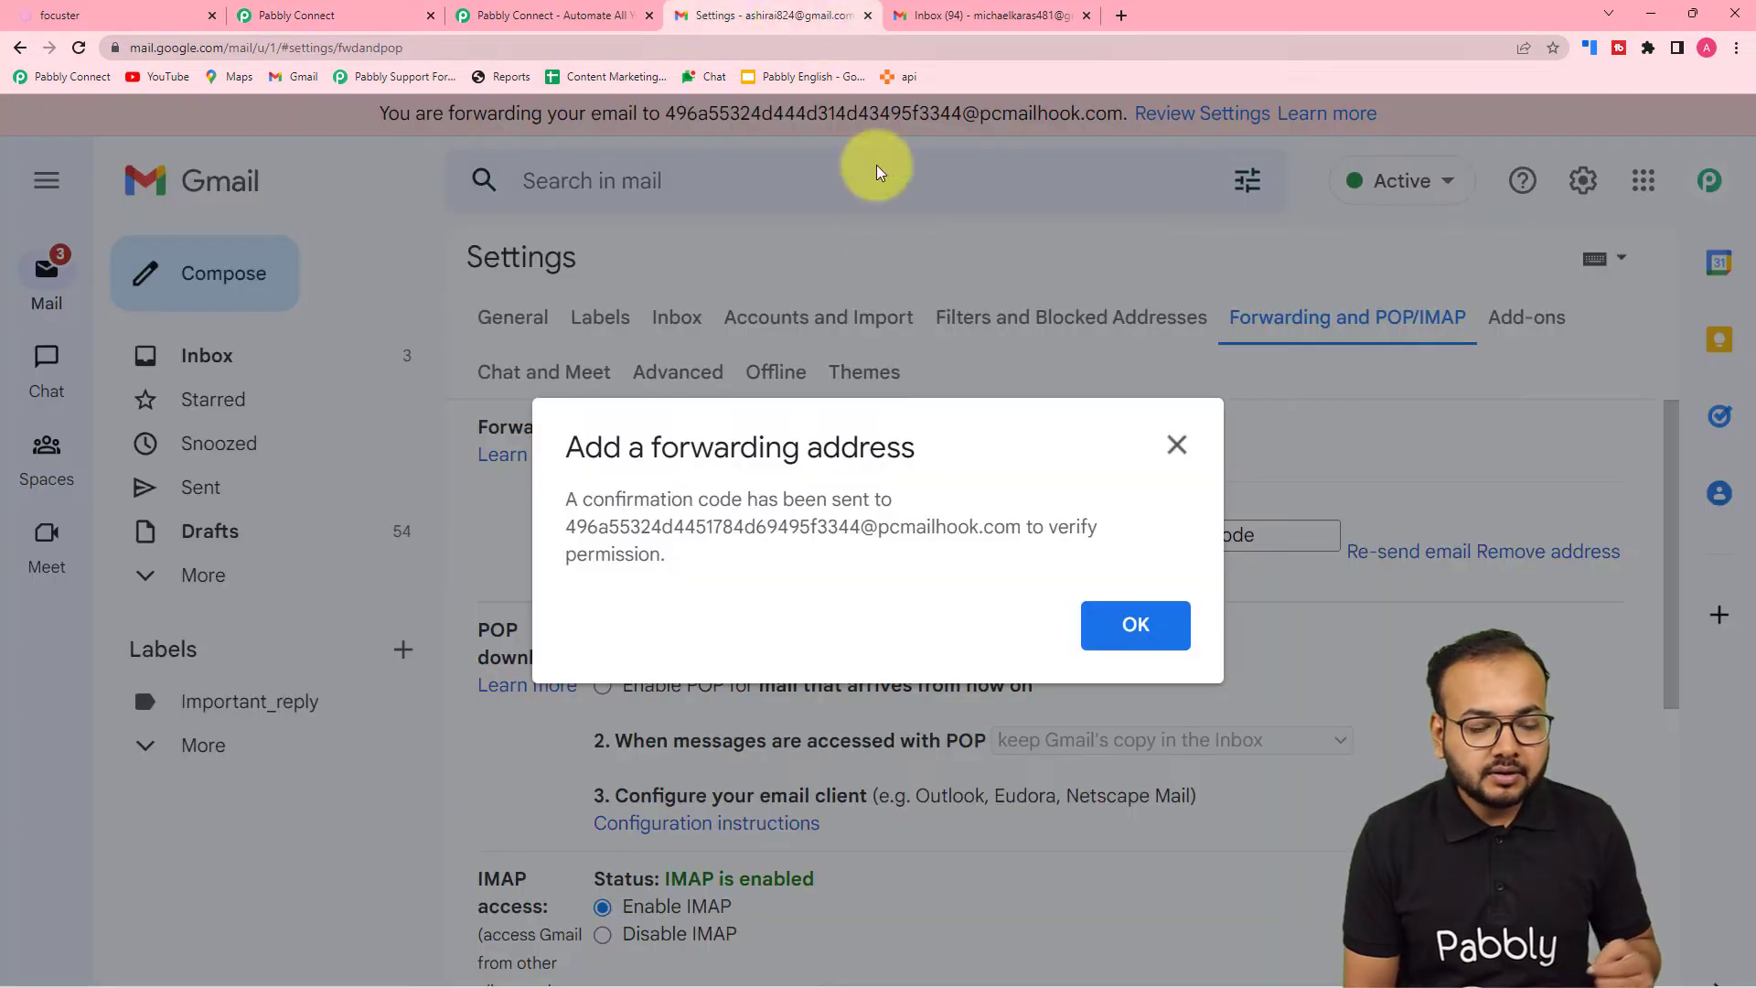
click(1133, 625)
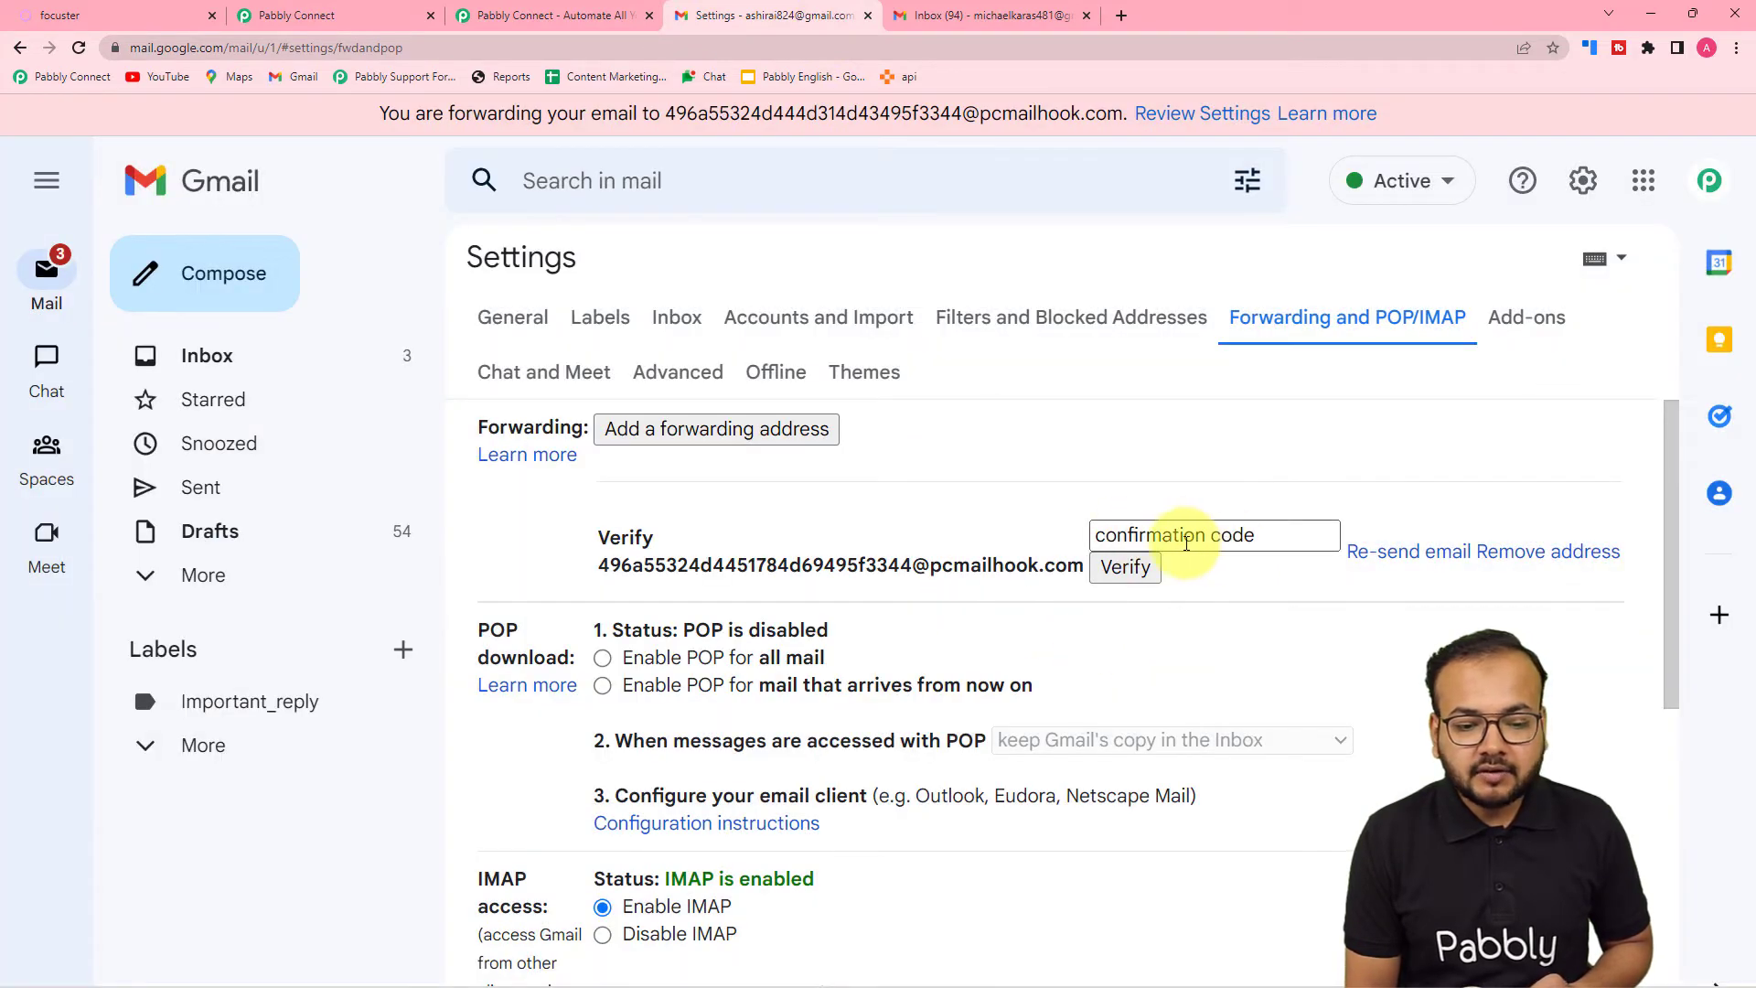
right_click(1184, 541)
click(1231, 692)
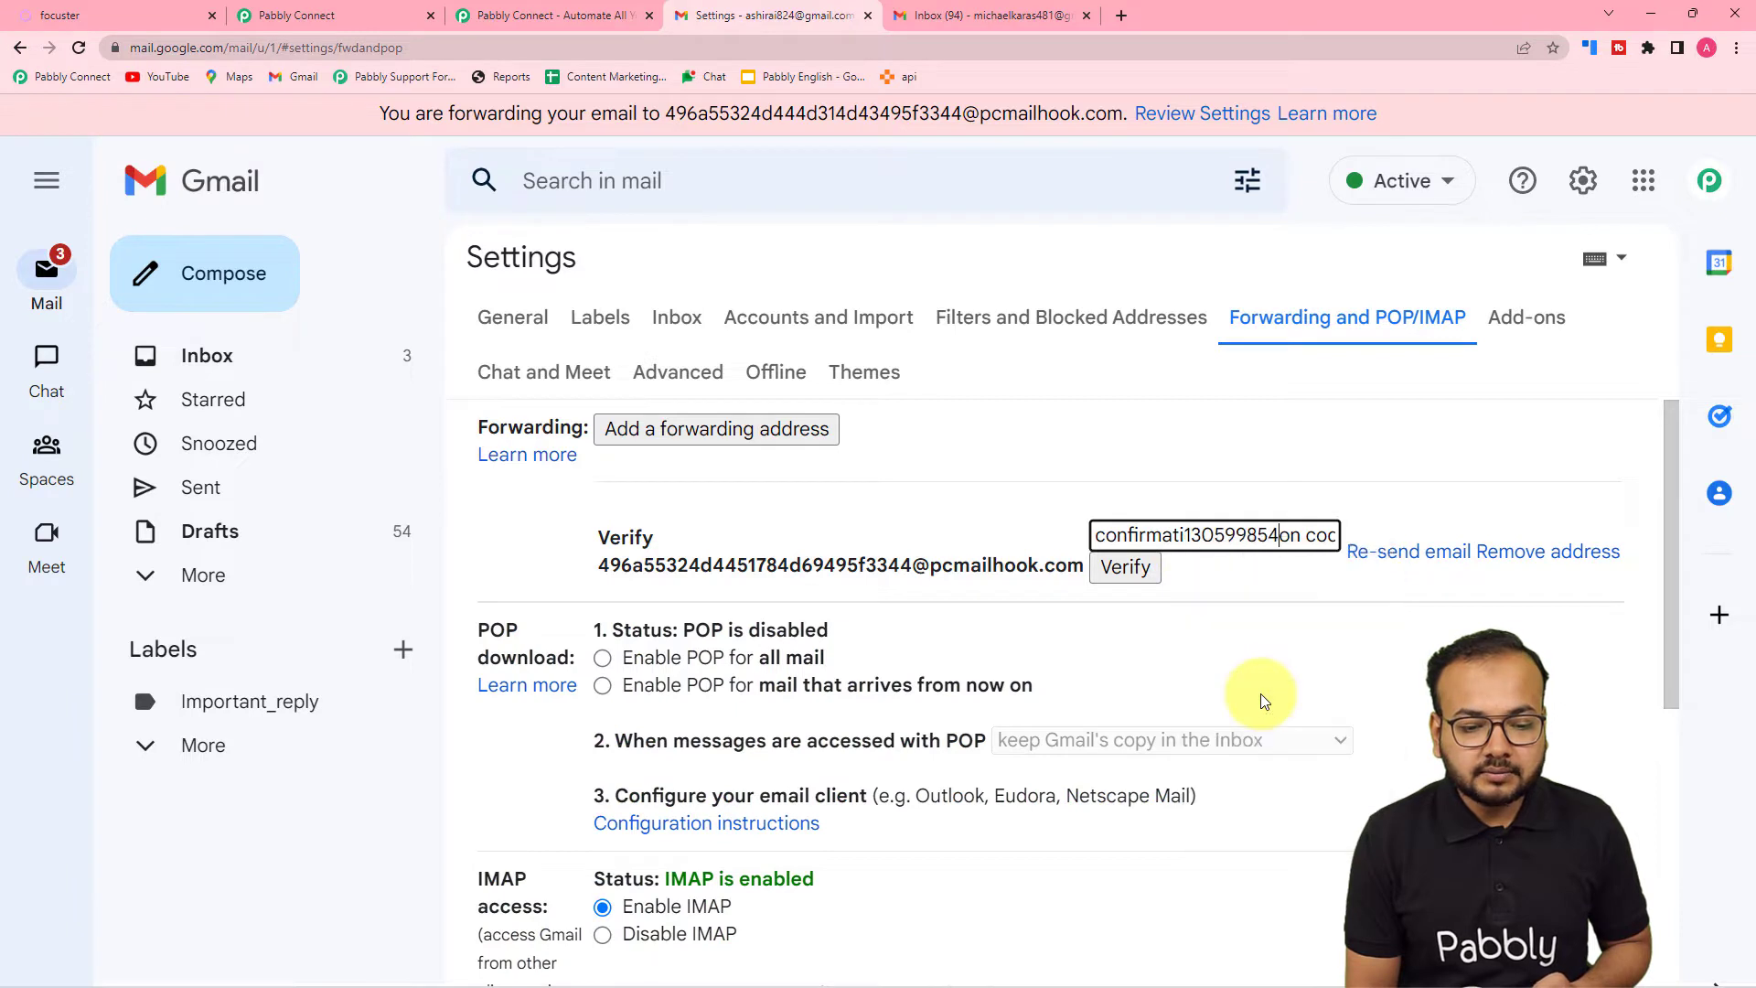
key(ctrl+a)
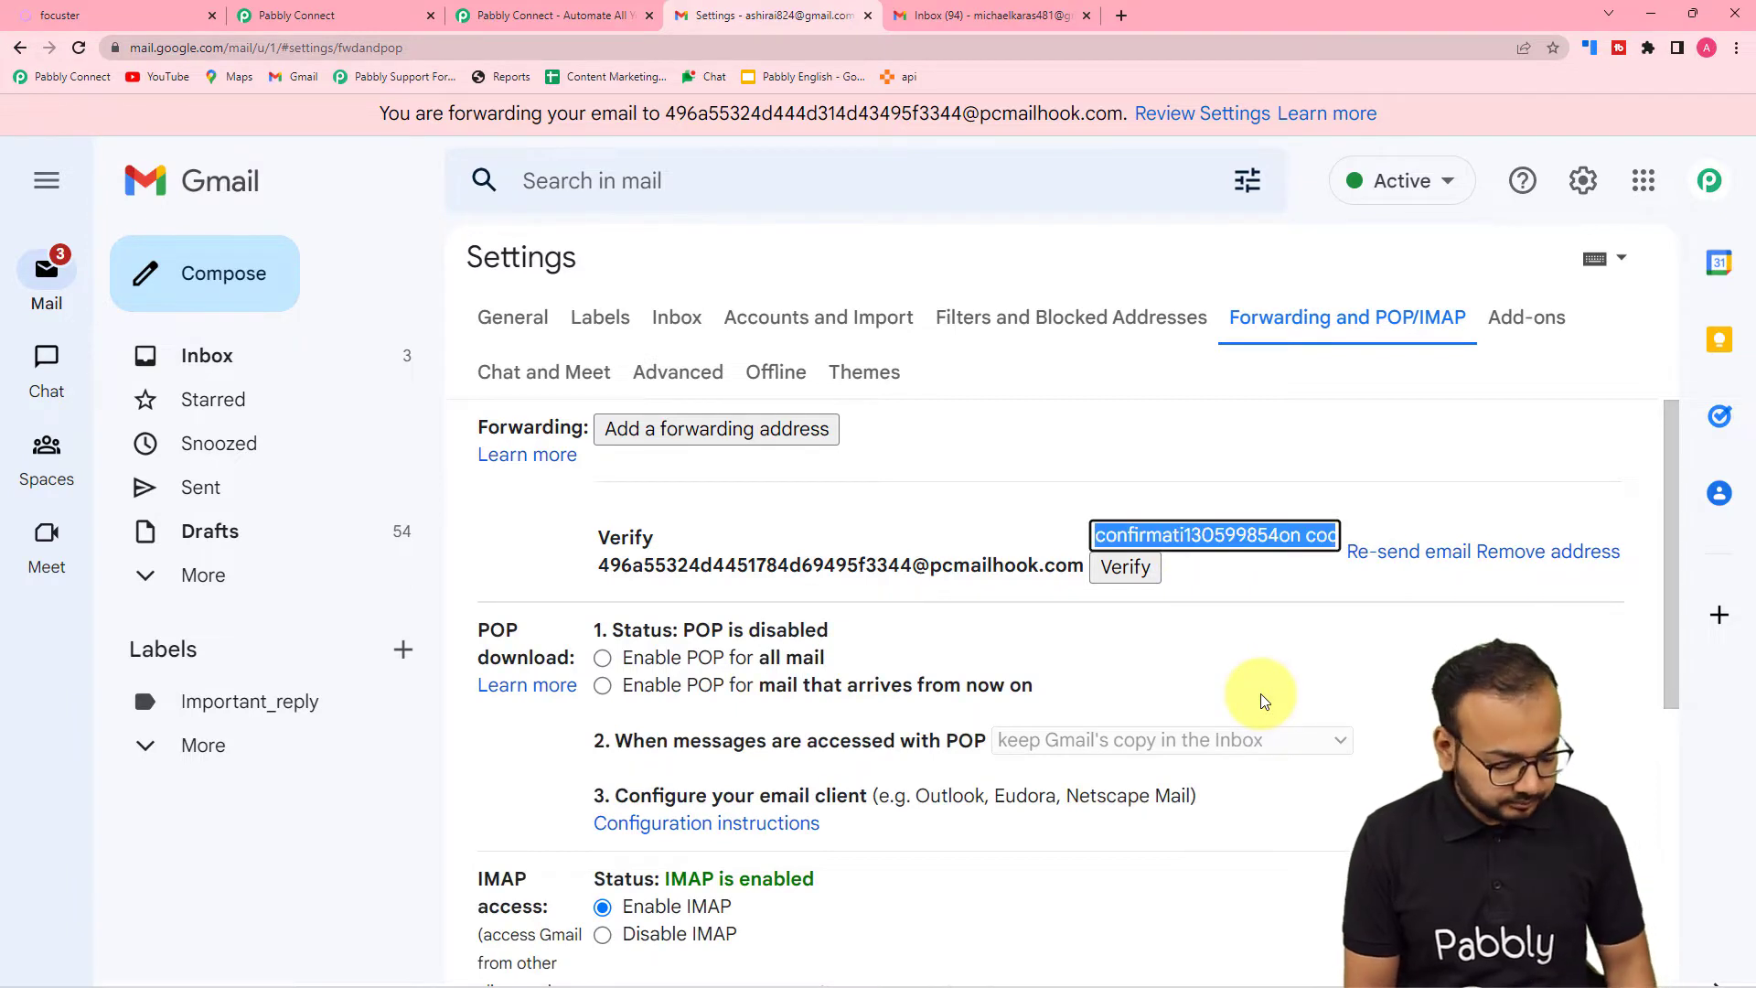
key(ctrl+v)
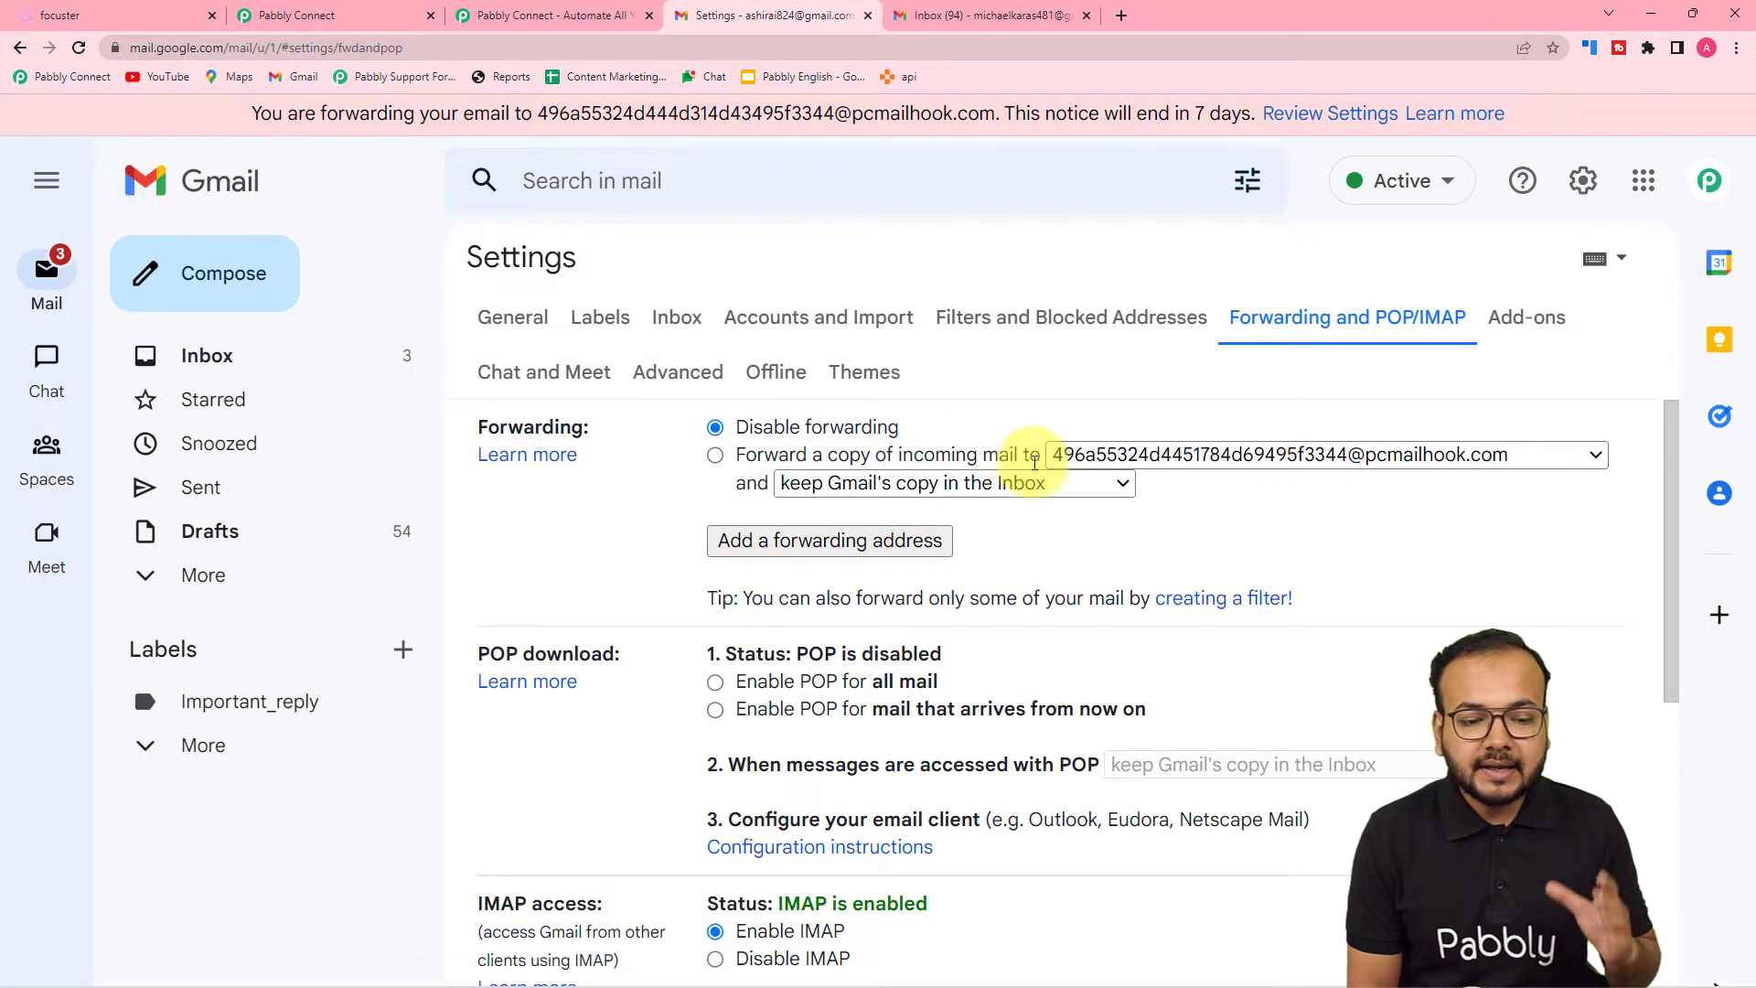
Enable forwarding a copy of incoming mail to the email parser address and save the Gmail settings
click(715, 458)
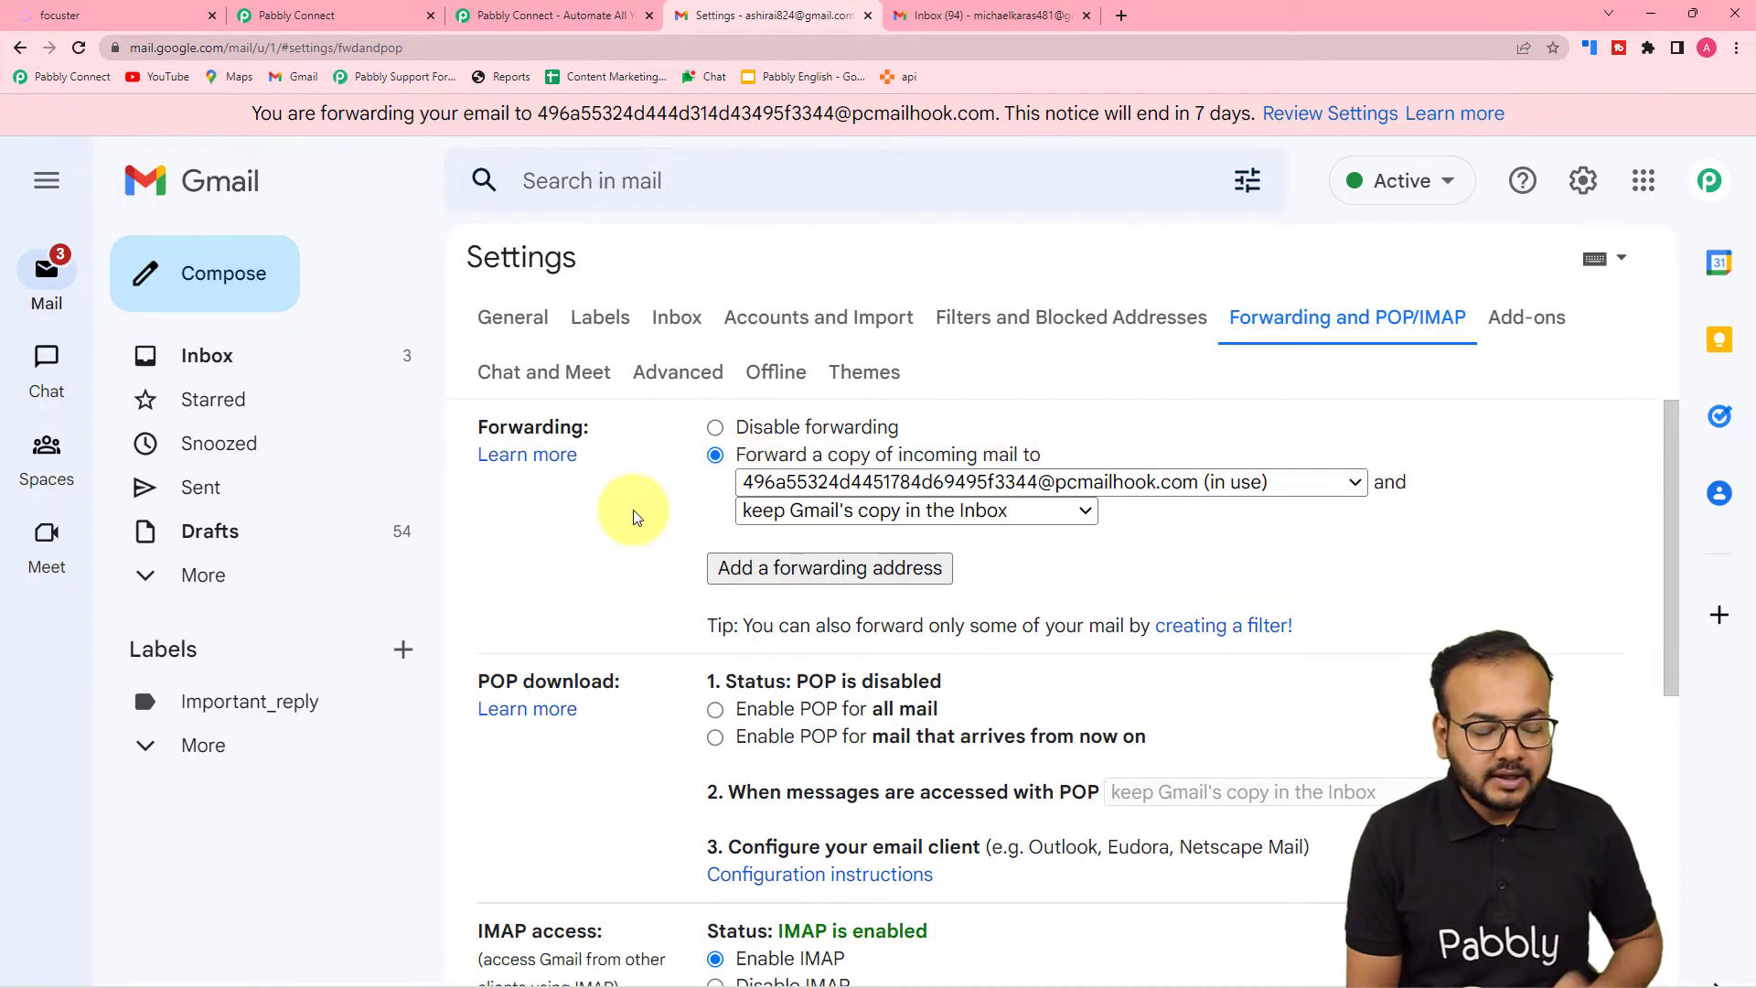
scroll(633, 518, down, 7)
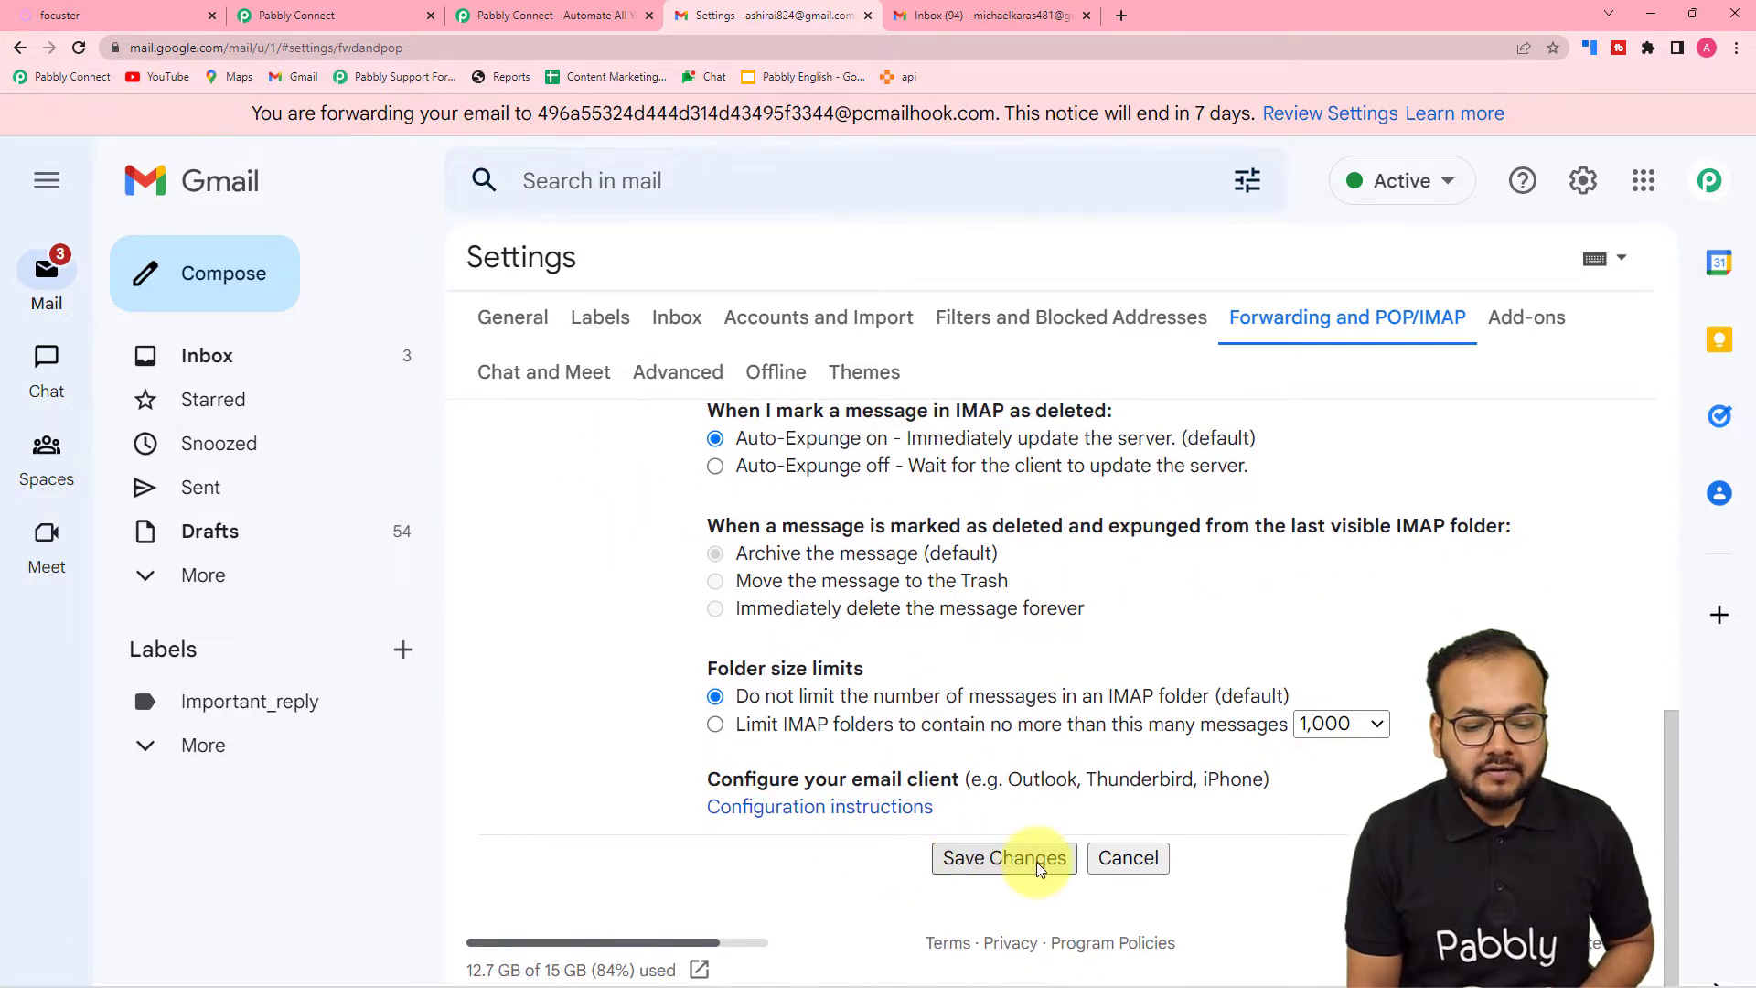
click(1040, 867)
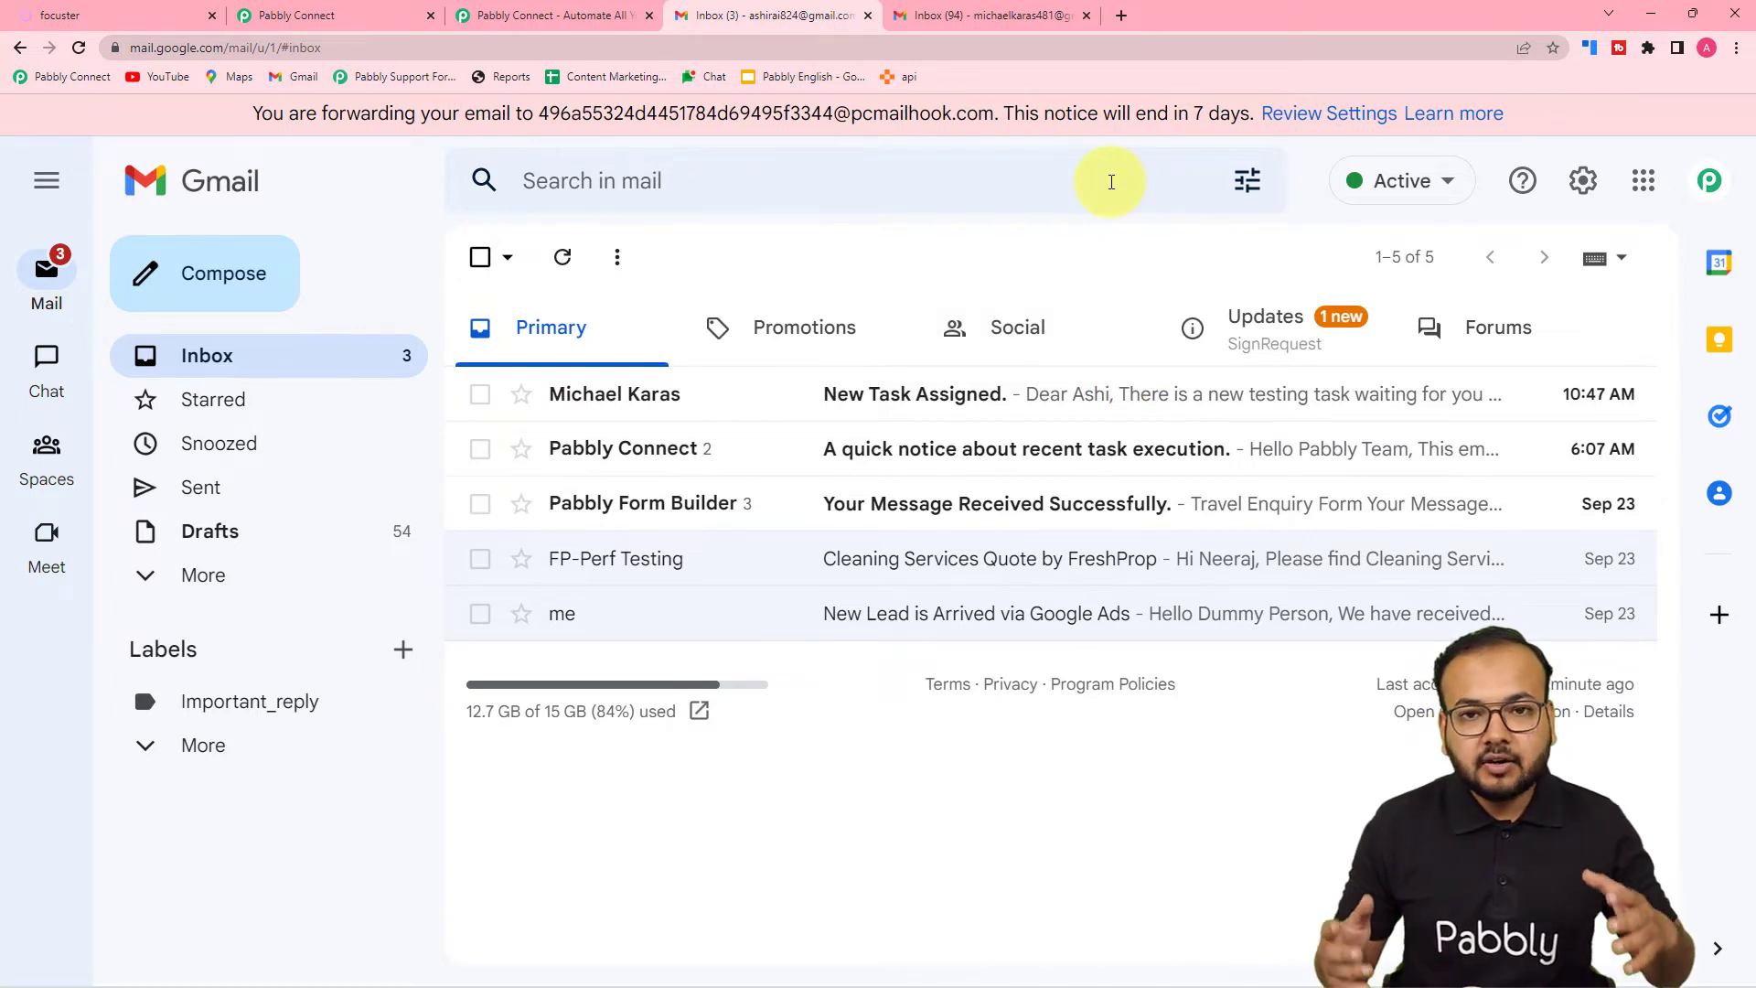
Return to the Pabbly Connect workflow and start recapturing the email parser response, confirming the recapture
click(262, 15)
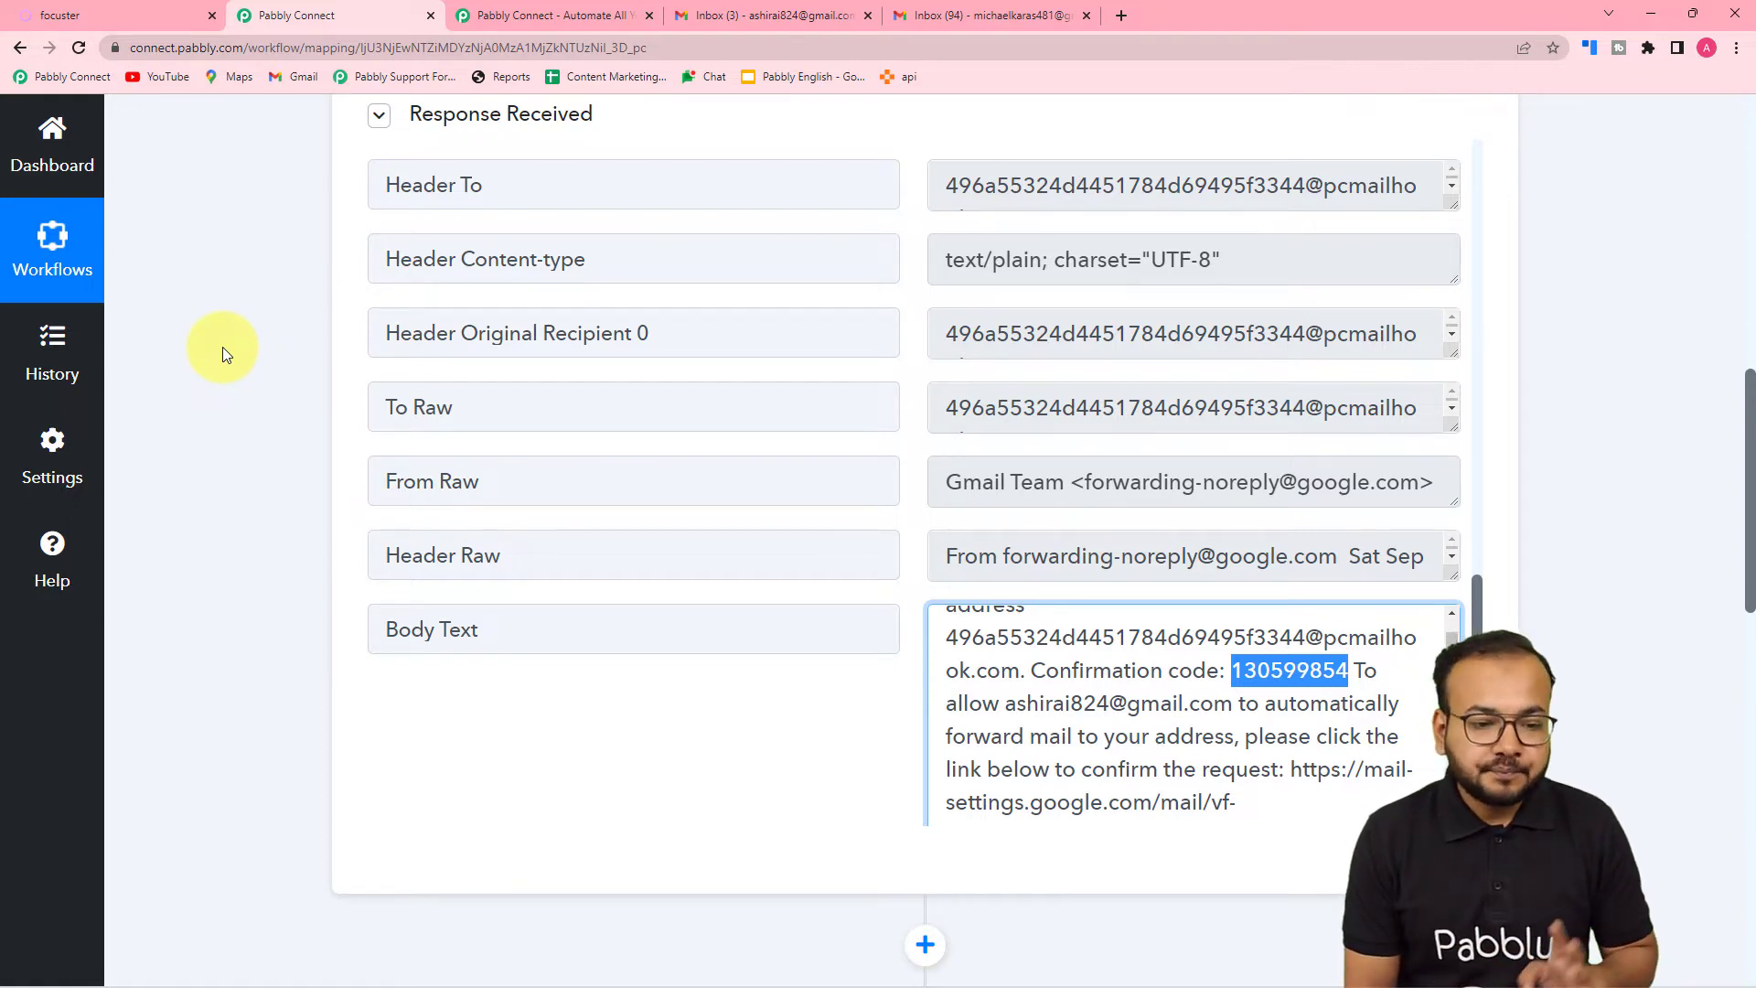
scroll(253, 378, up, 3)
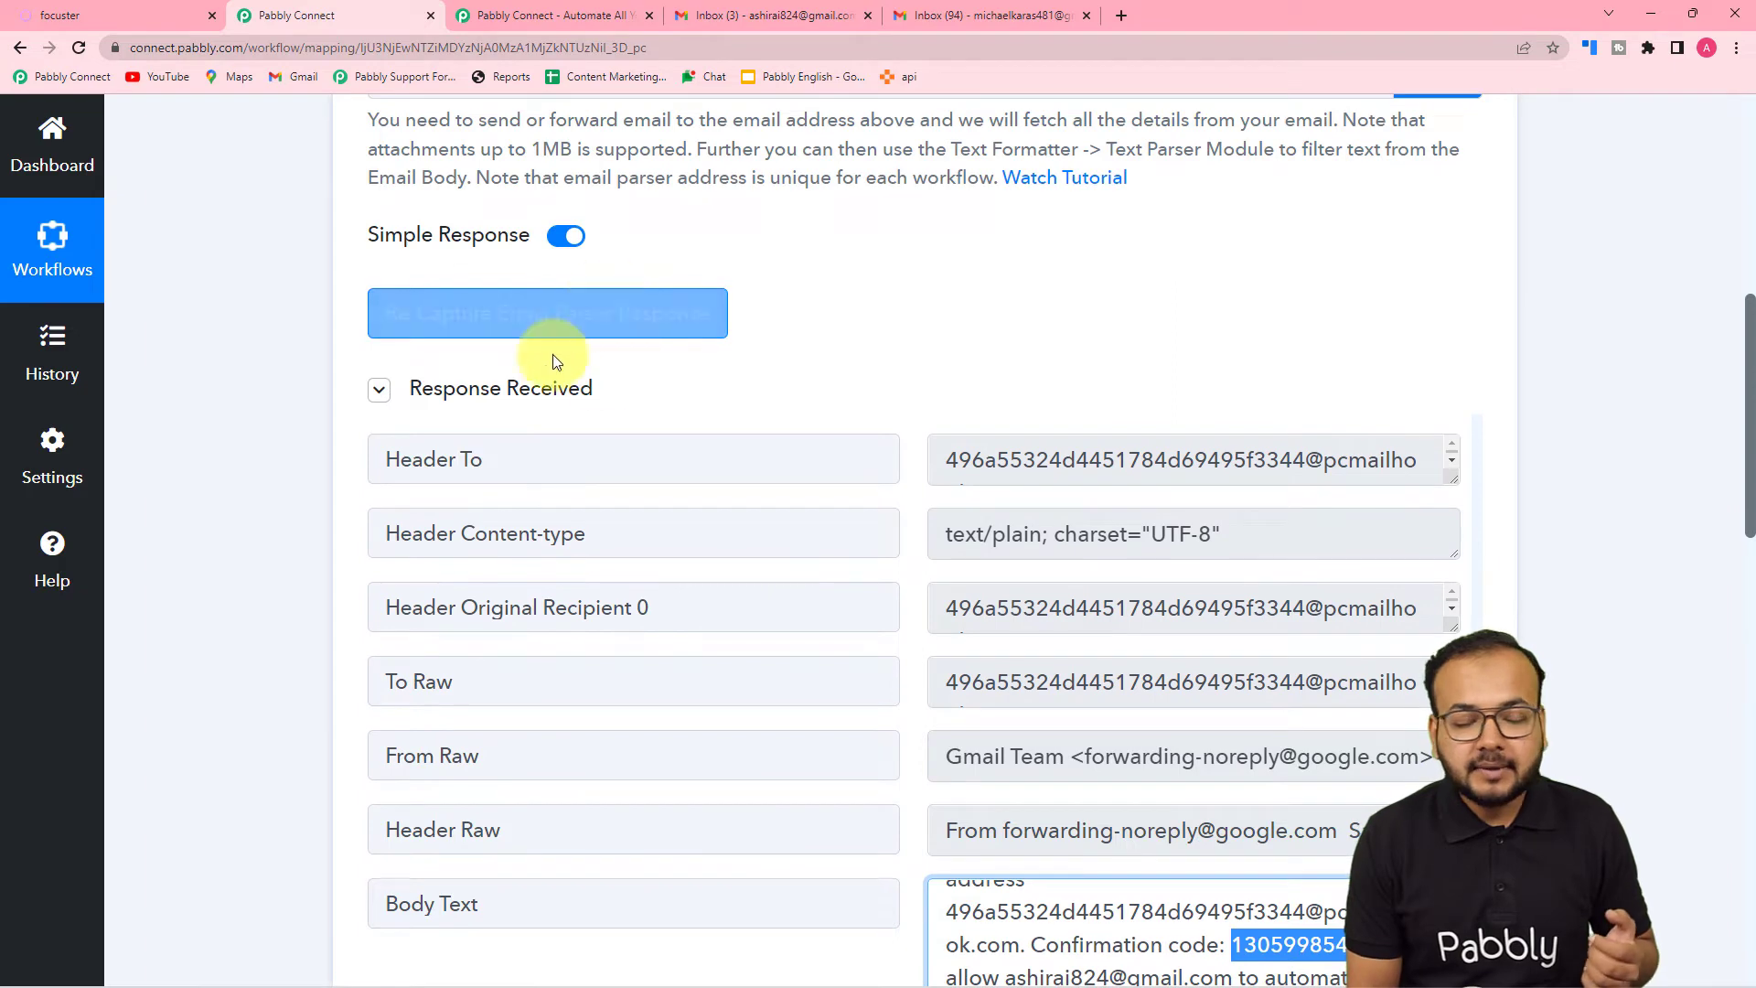
click(574, 329)
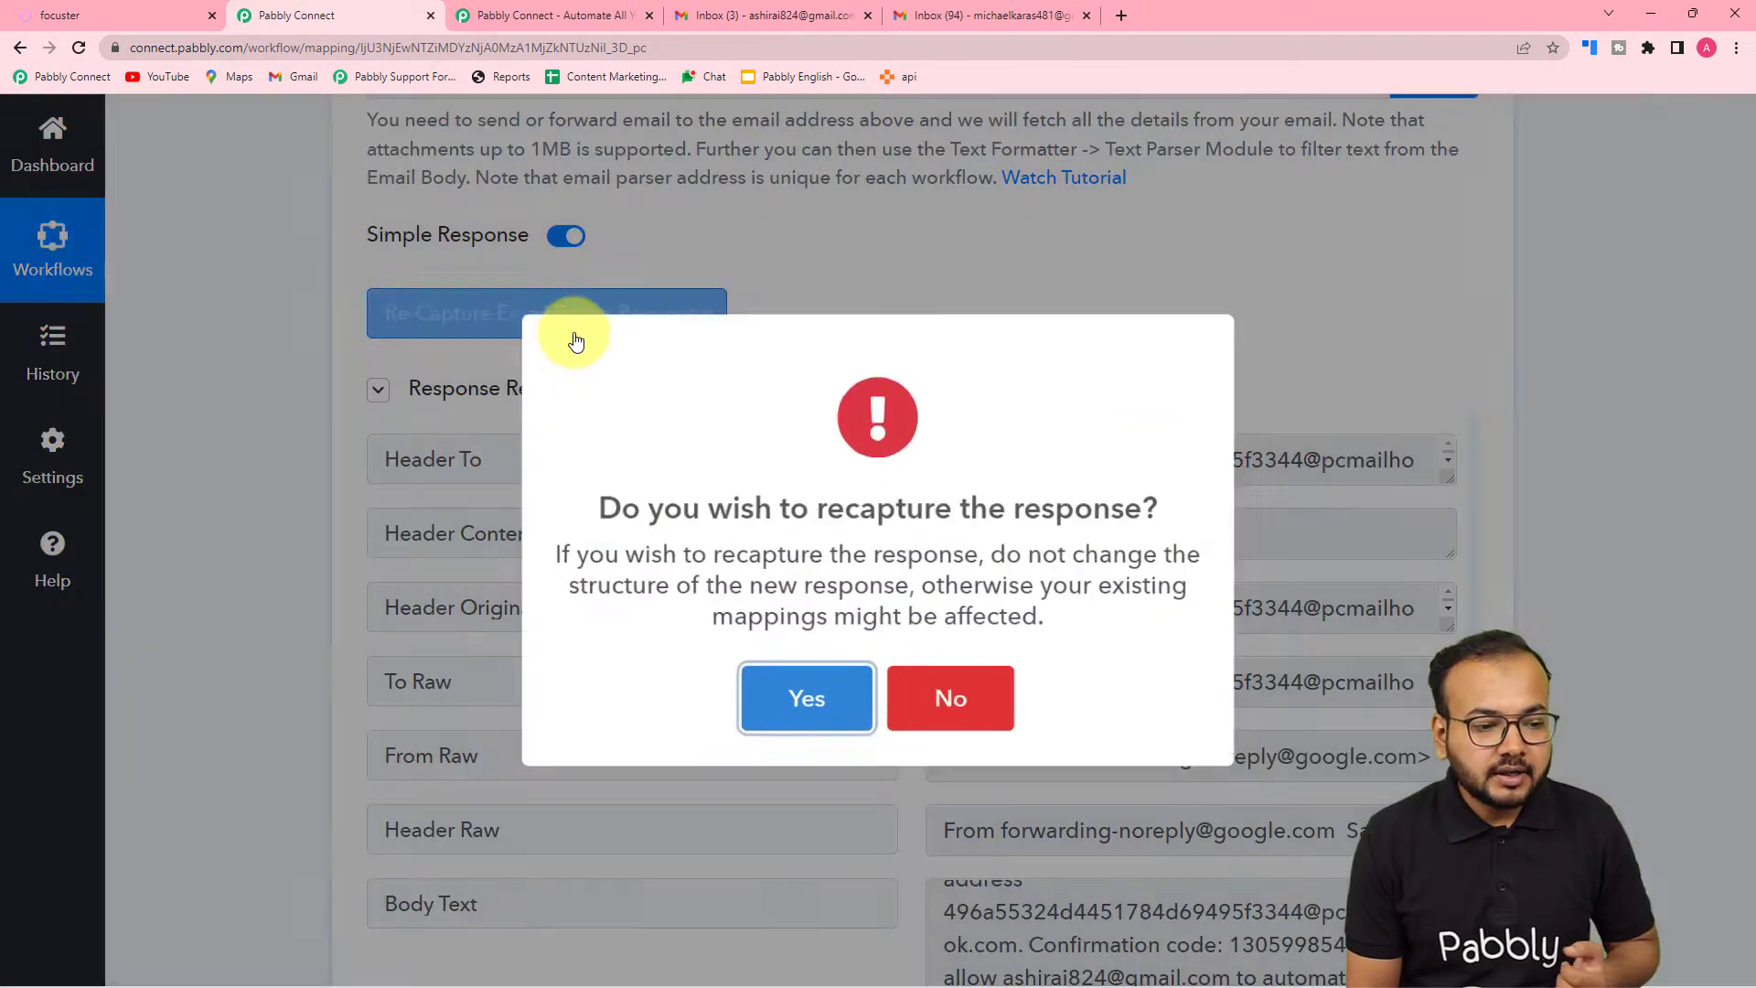
click(801, 714)
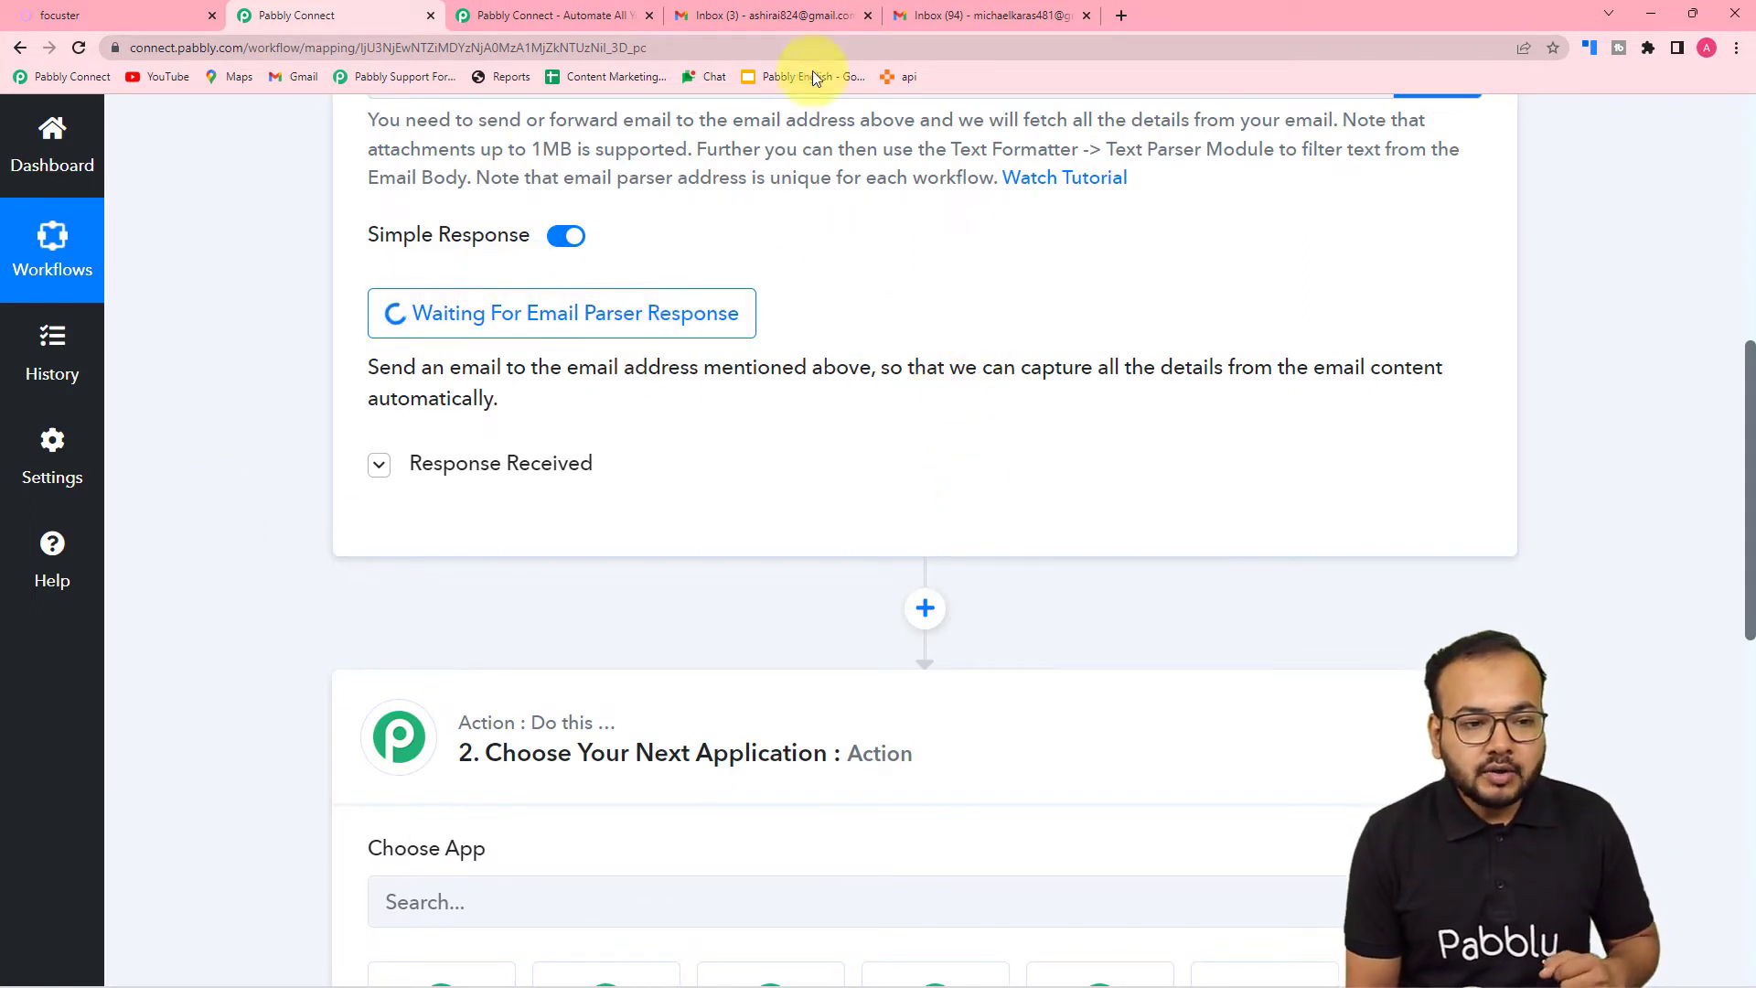
click(801, 20)
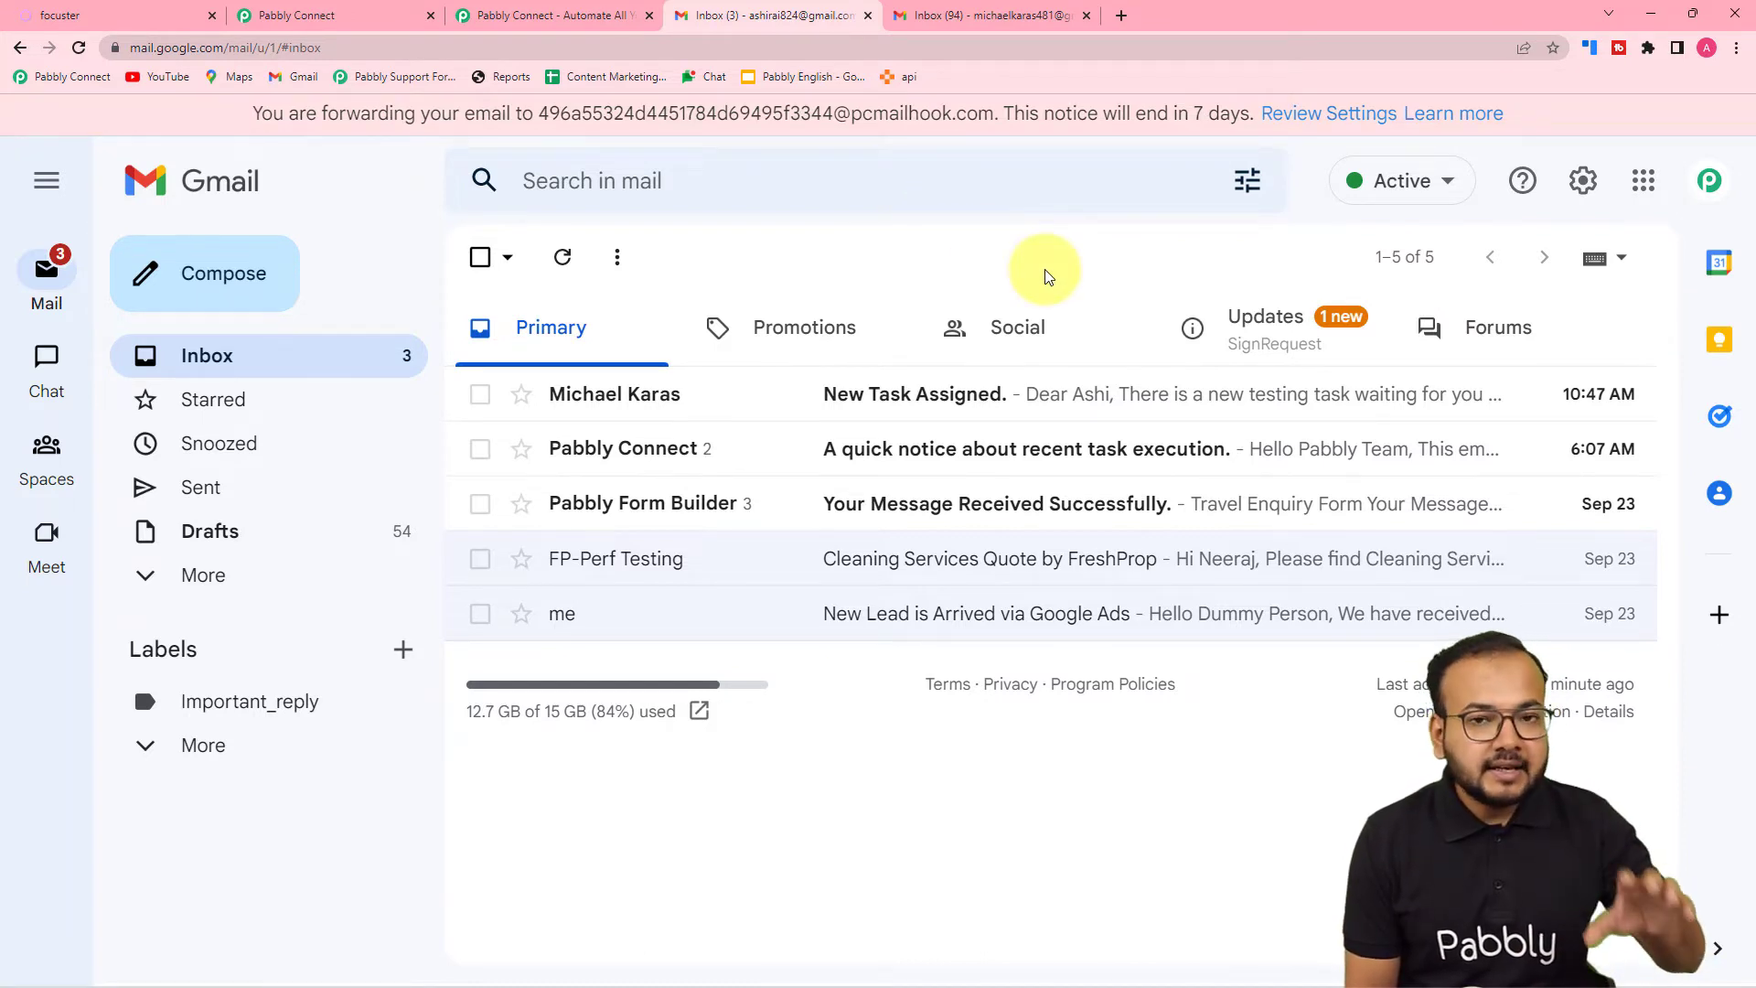
click(382, 15)
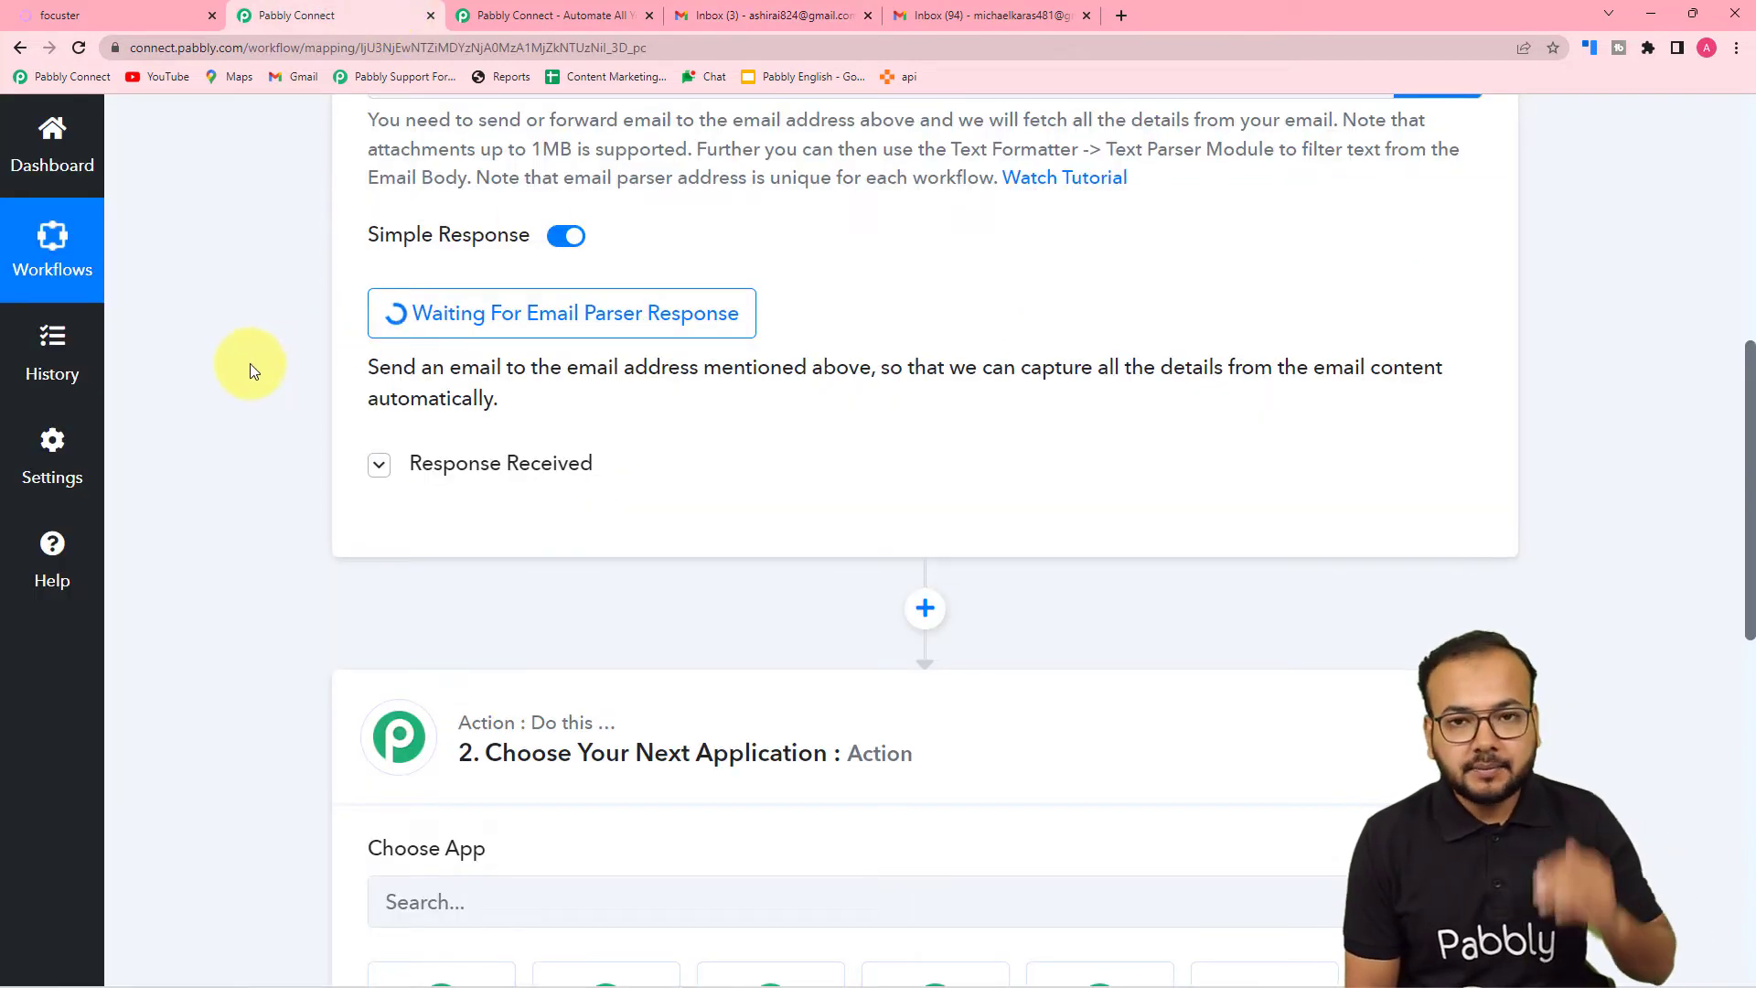
From the second Gmail account, send the forwarding account an email titled "New Task Assigned." about a new task in focuster, with the report due at EOD
click(1018, 17)
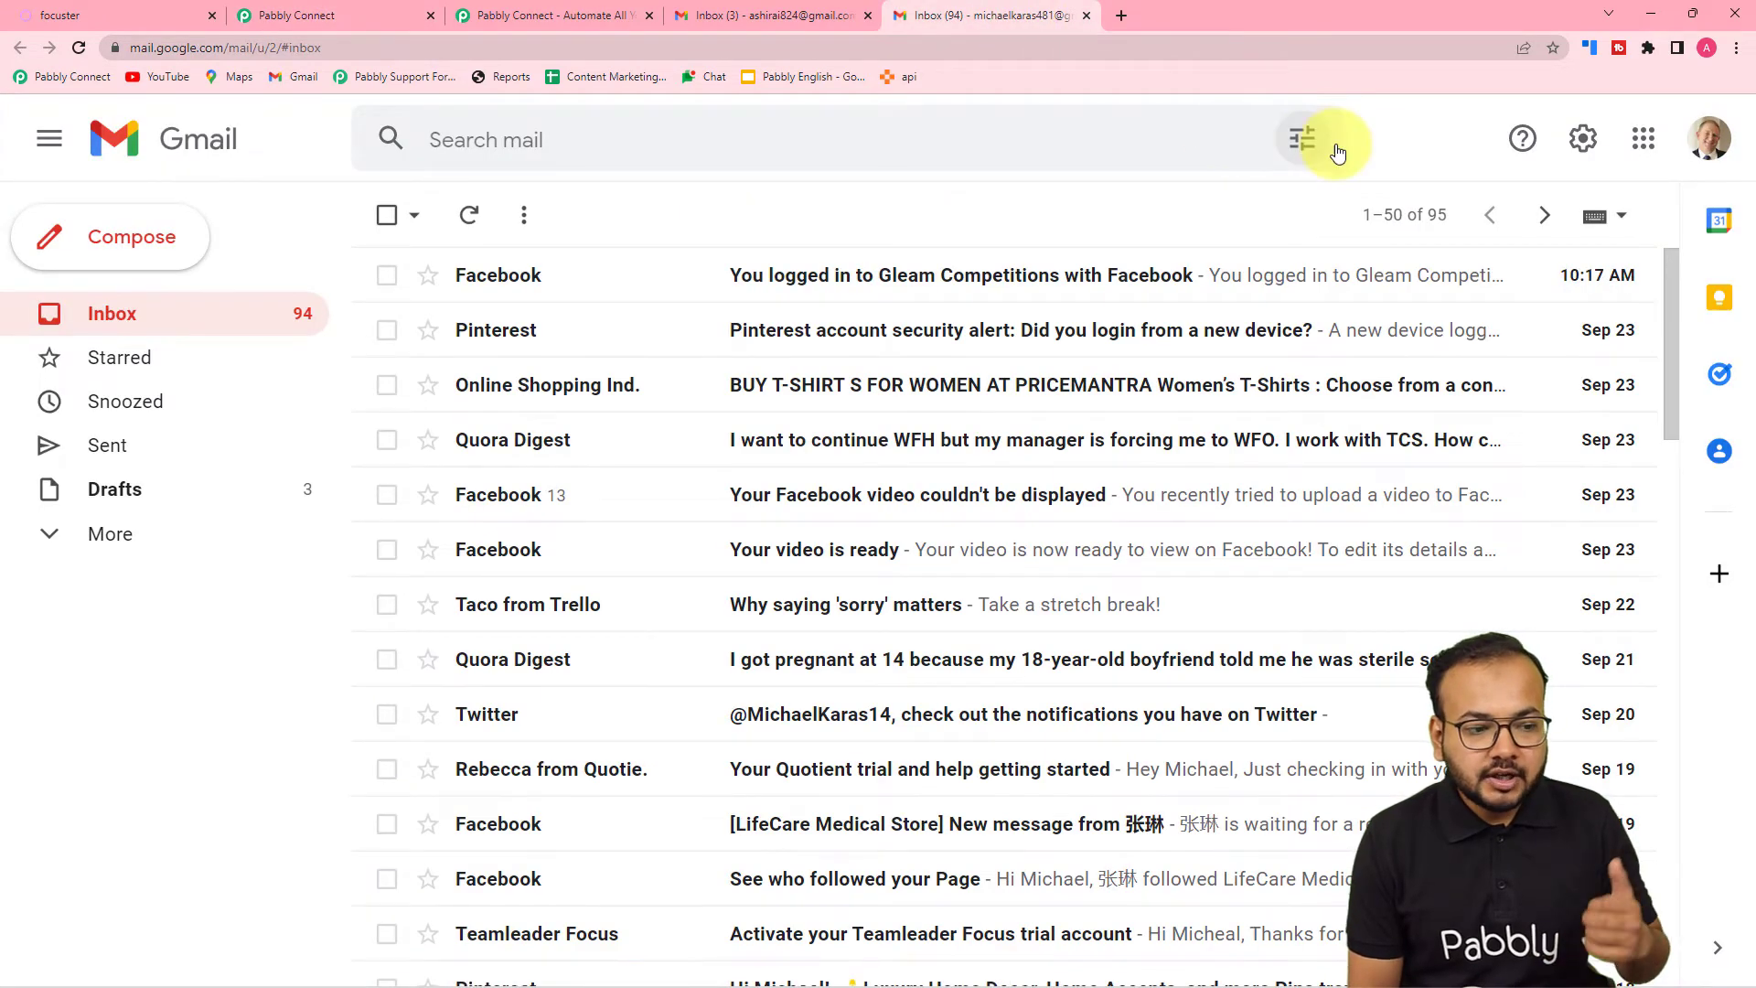
click(142, 242)
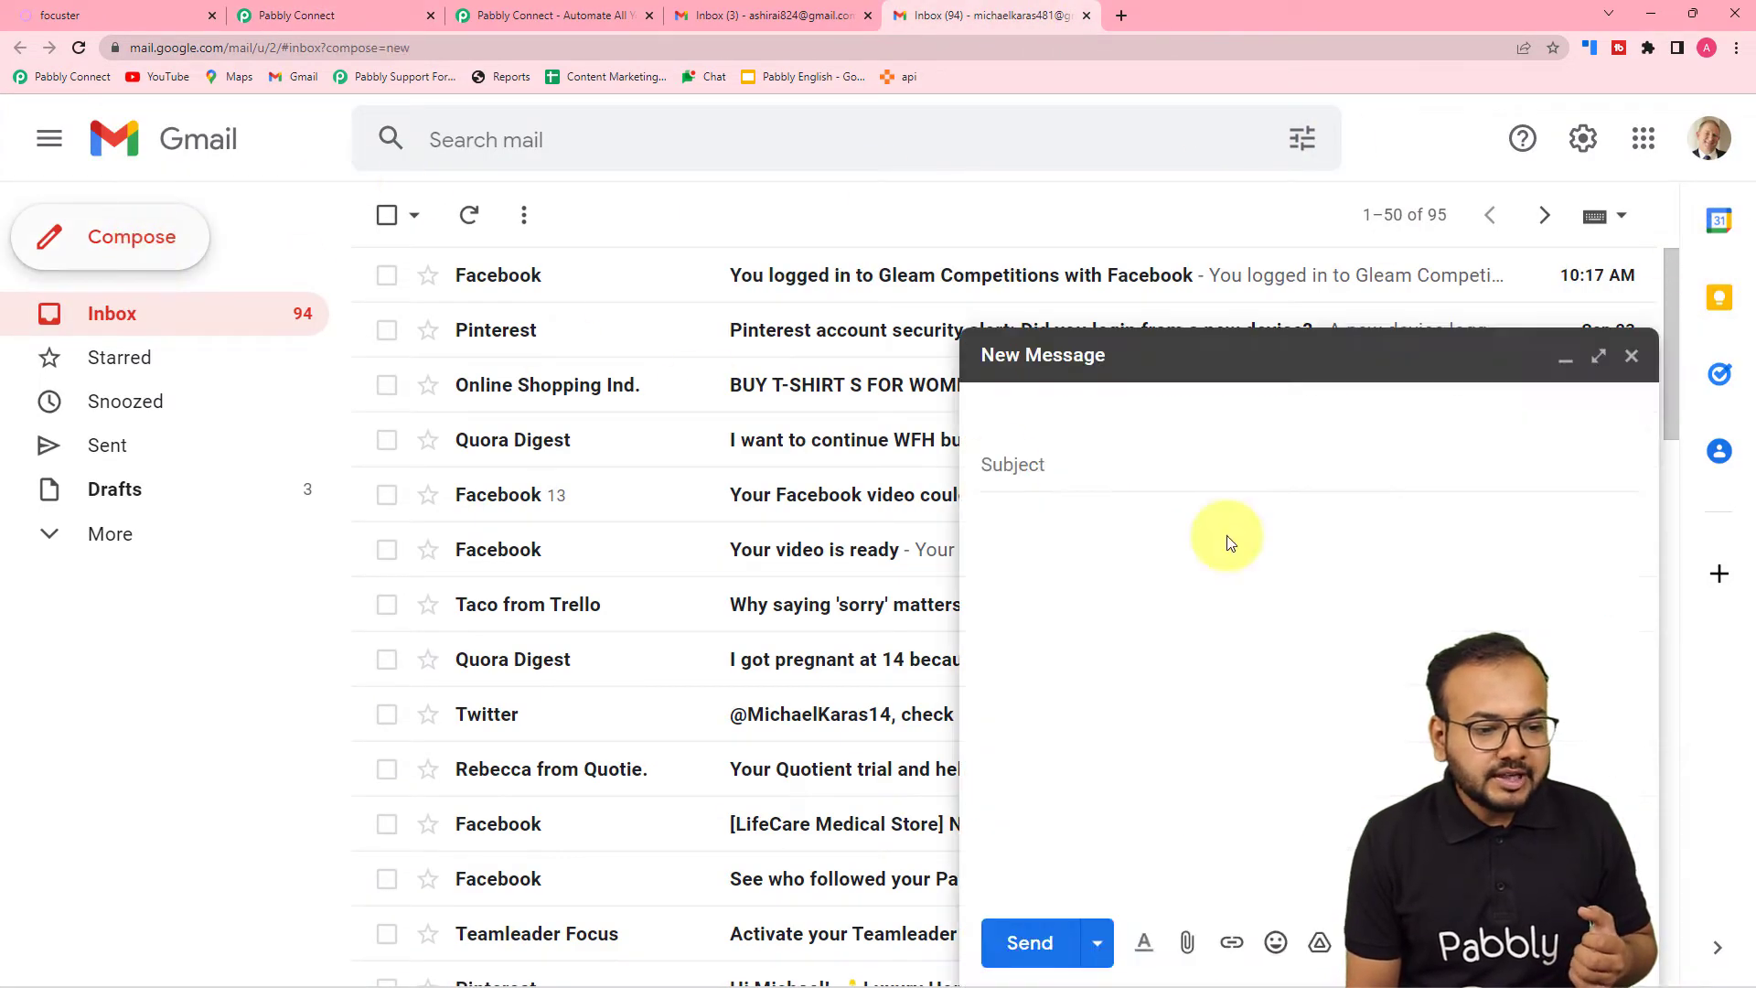
text(as)
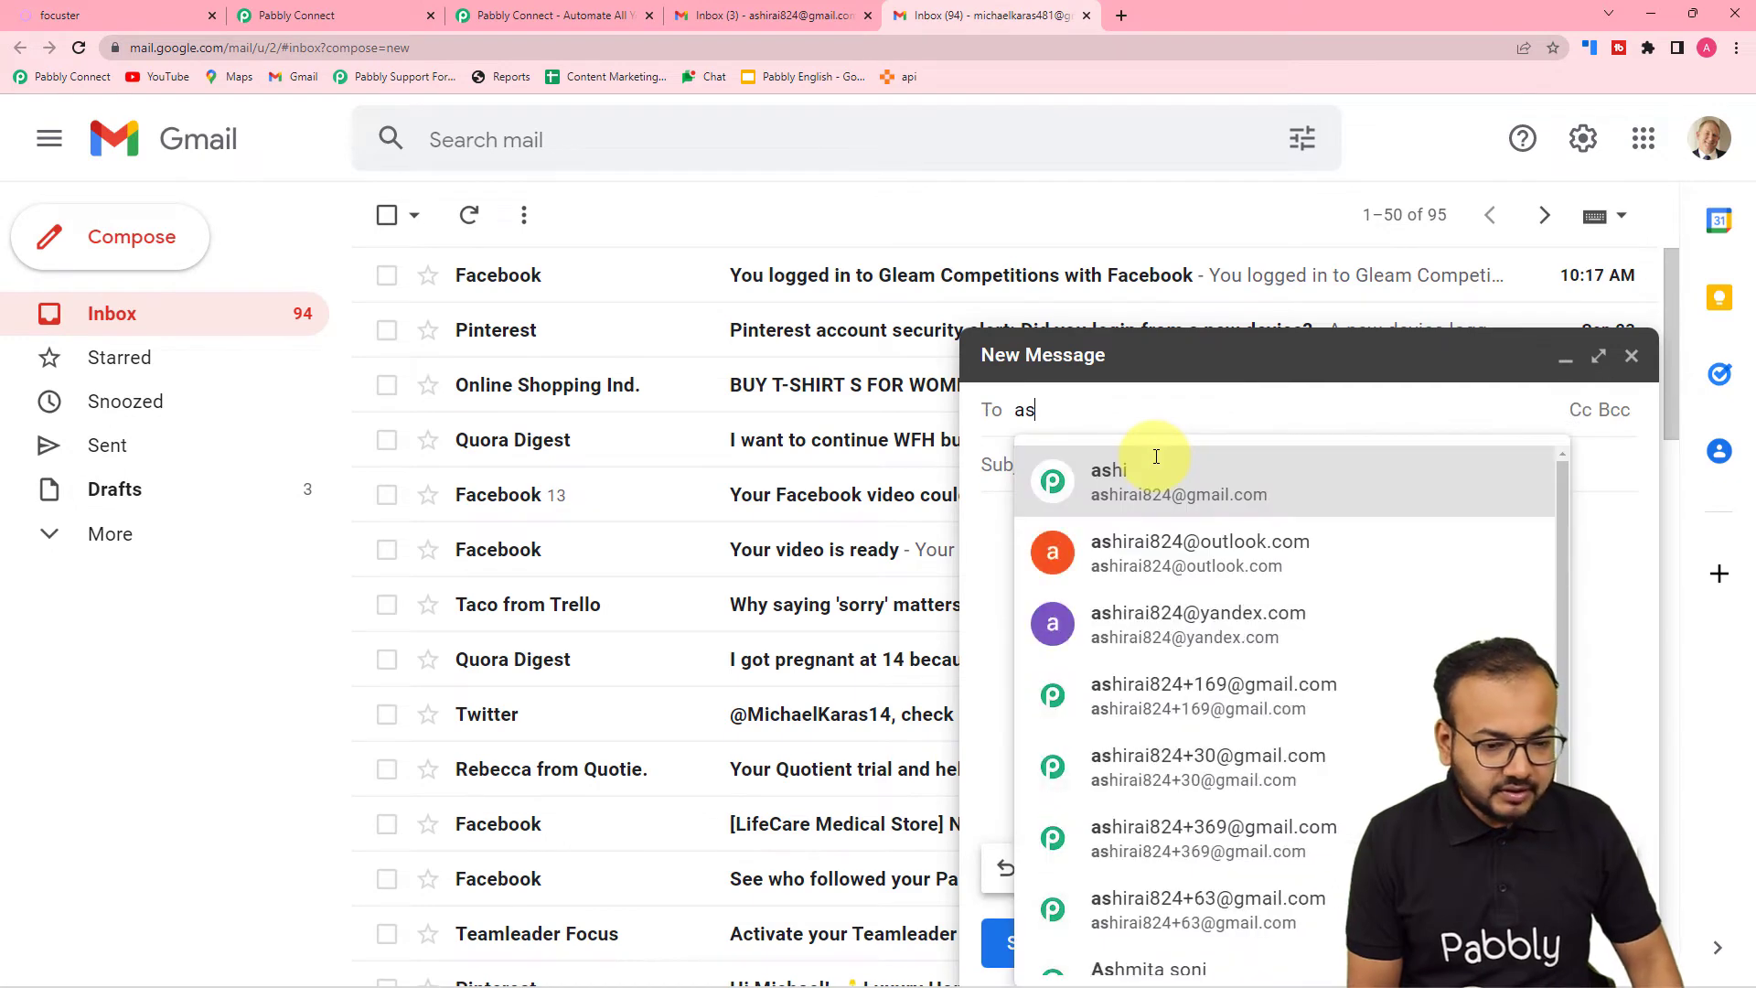
click(1154, 468)
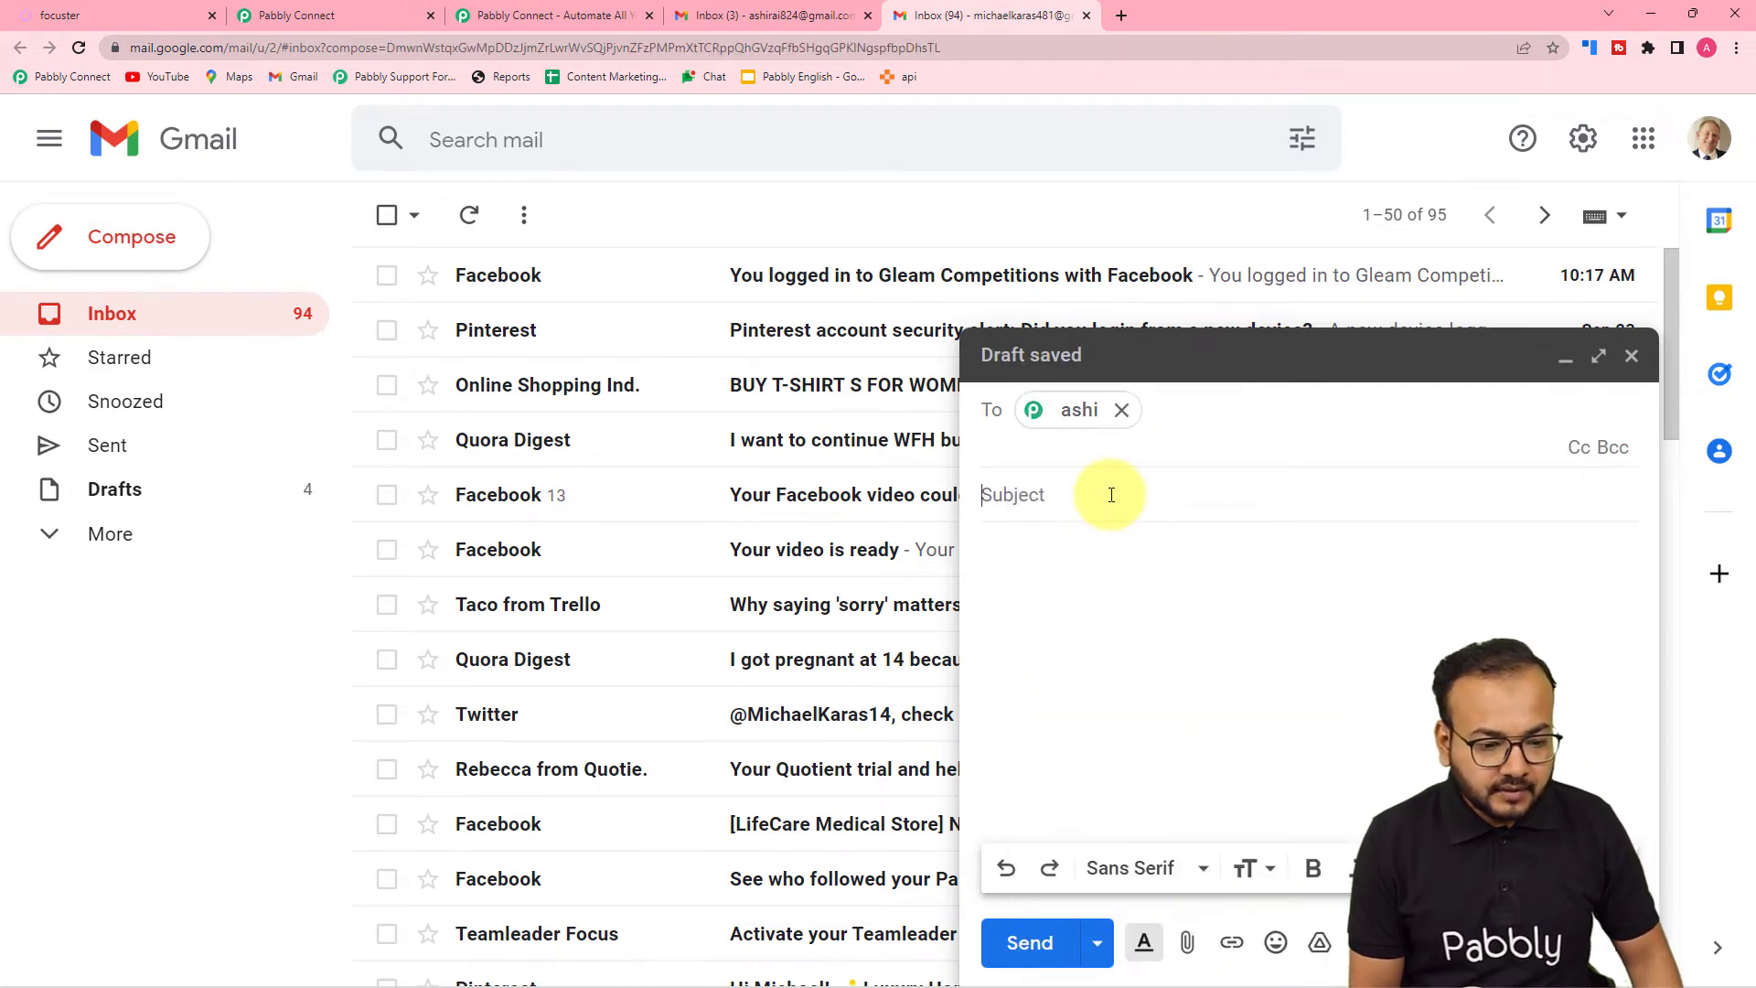
text(New Task Assigned.)
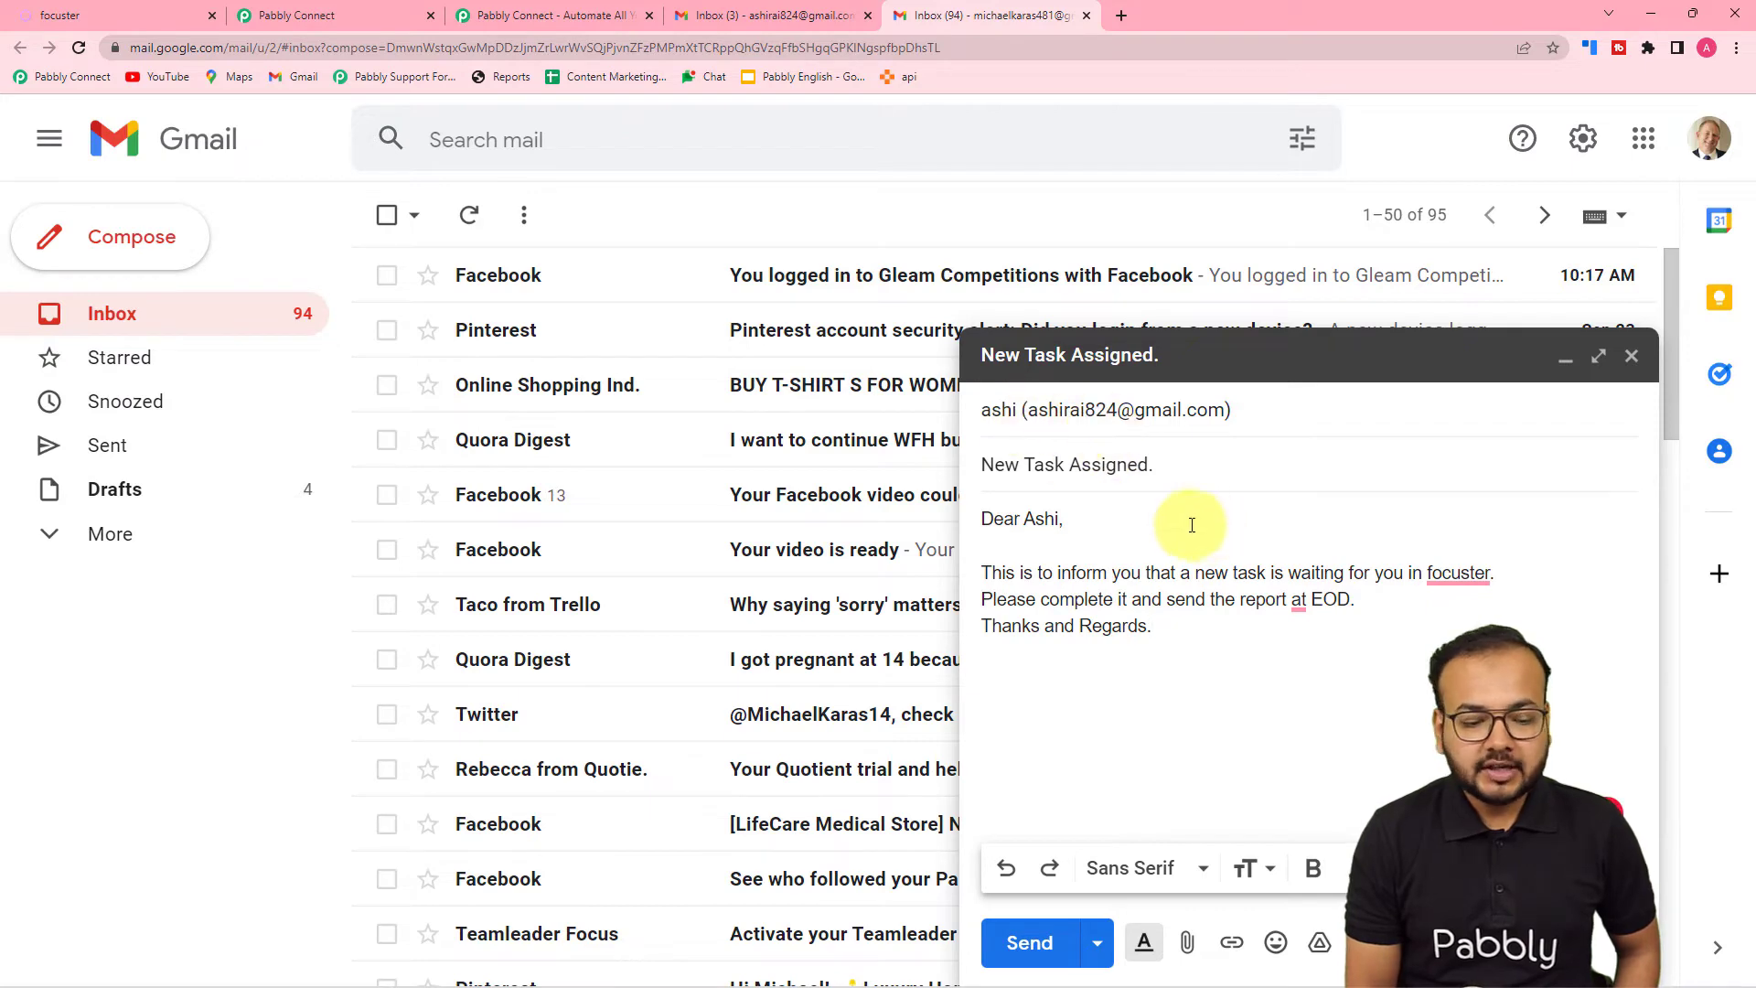
click(1040, 941)
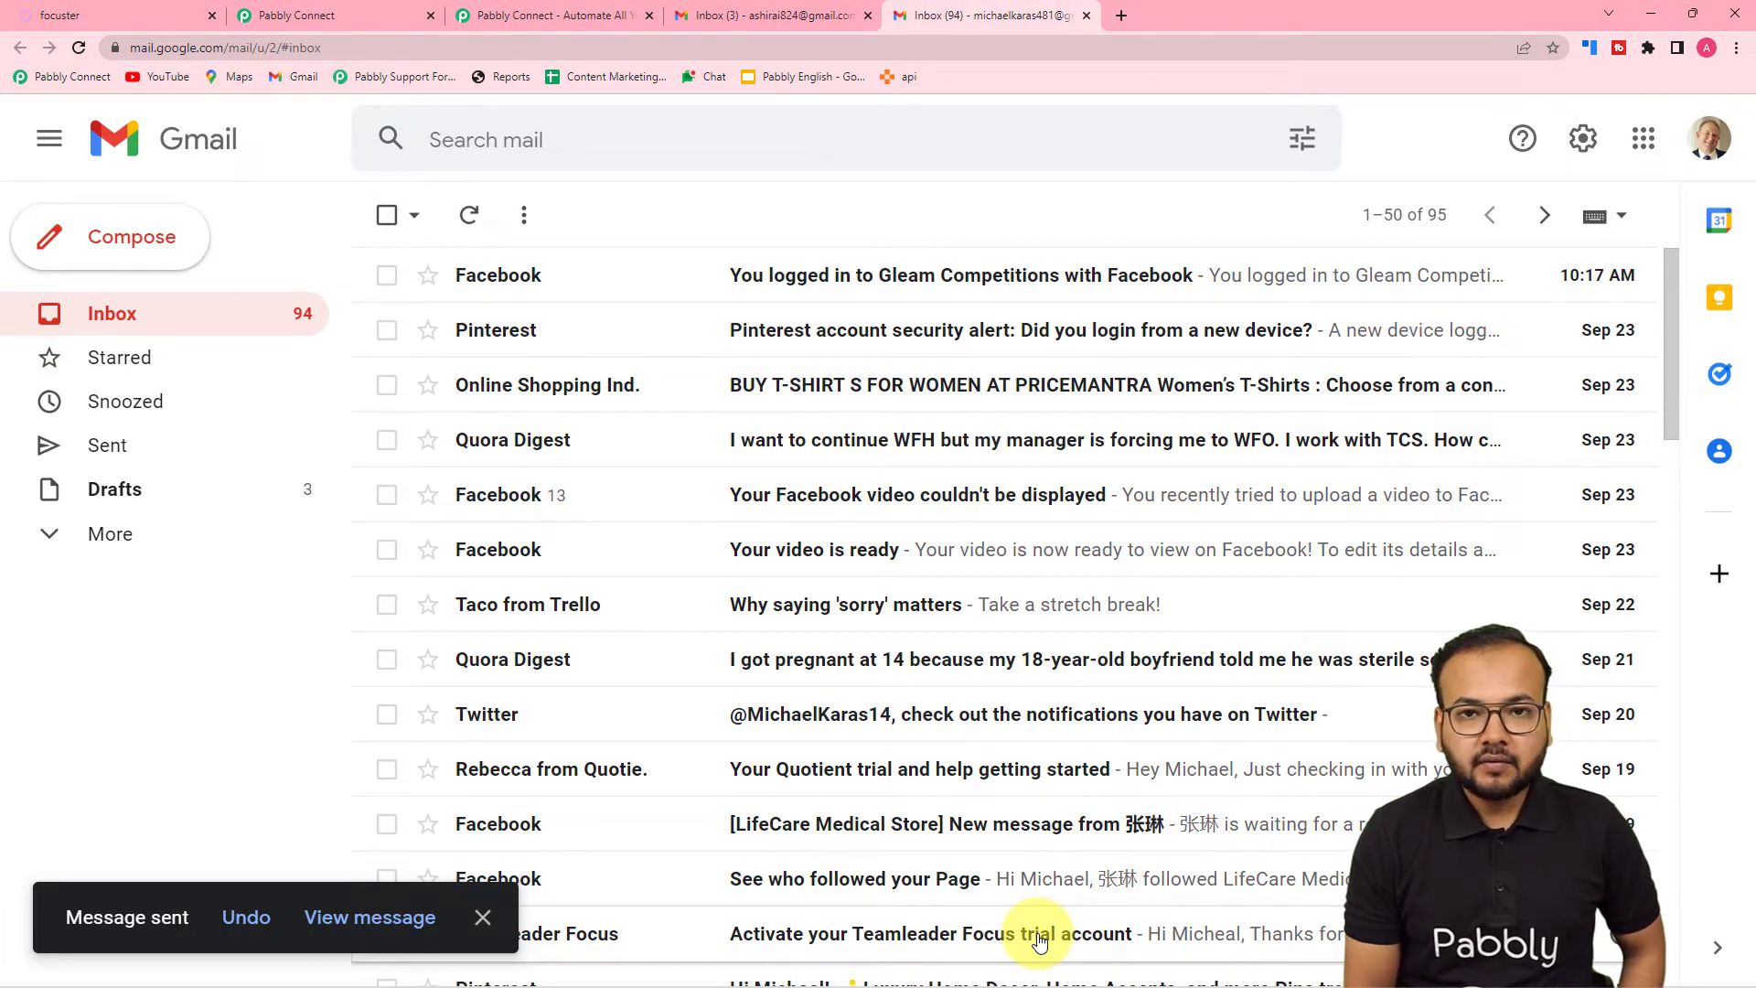
Return to the Pabbly Connect workflow and examine the recaptured response, from recipient, sender and subject down to the enlarged body text
click(284, 20)
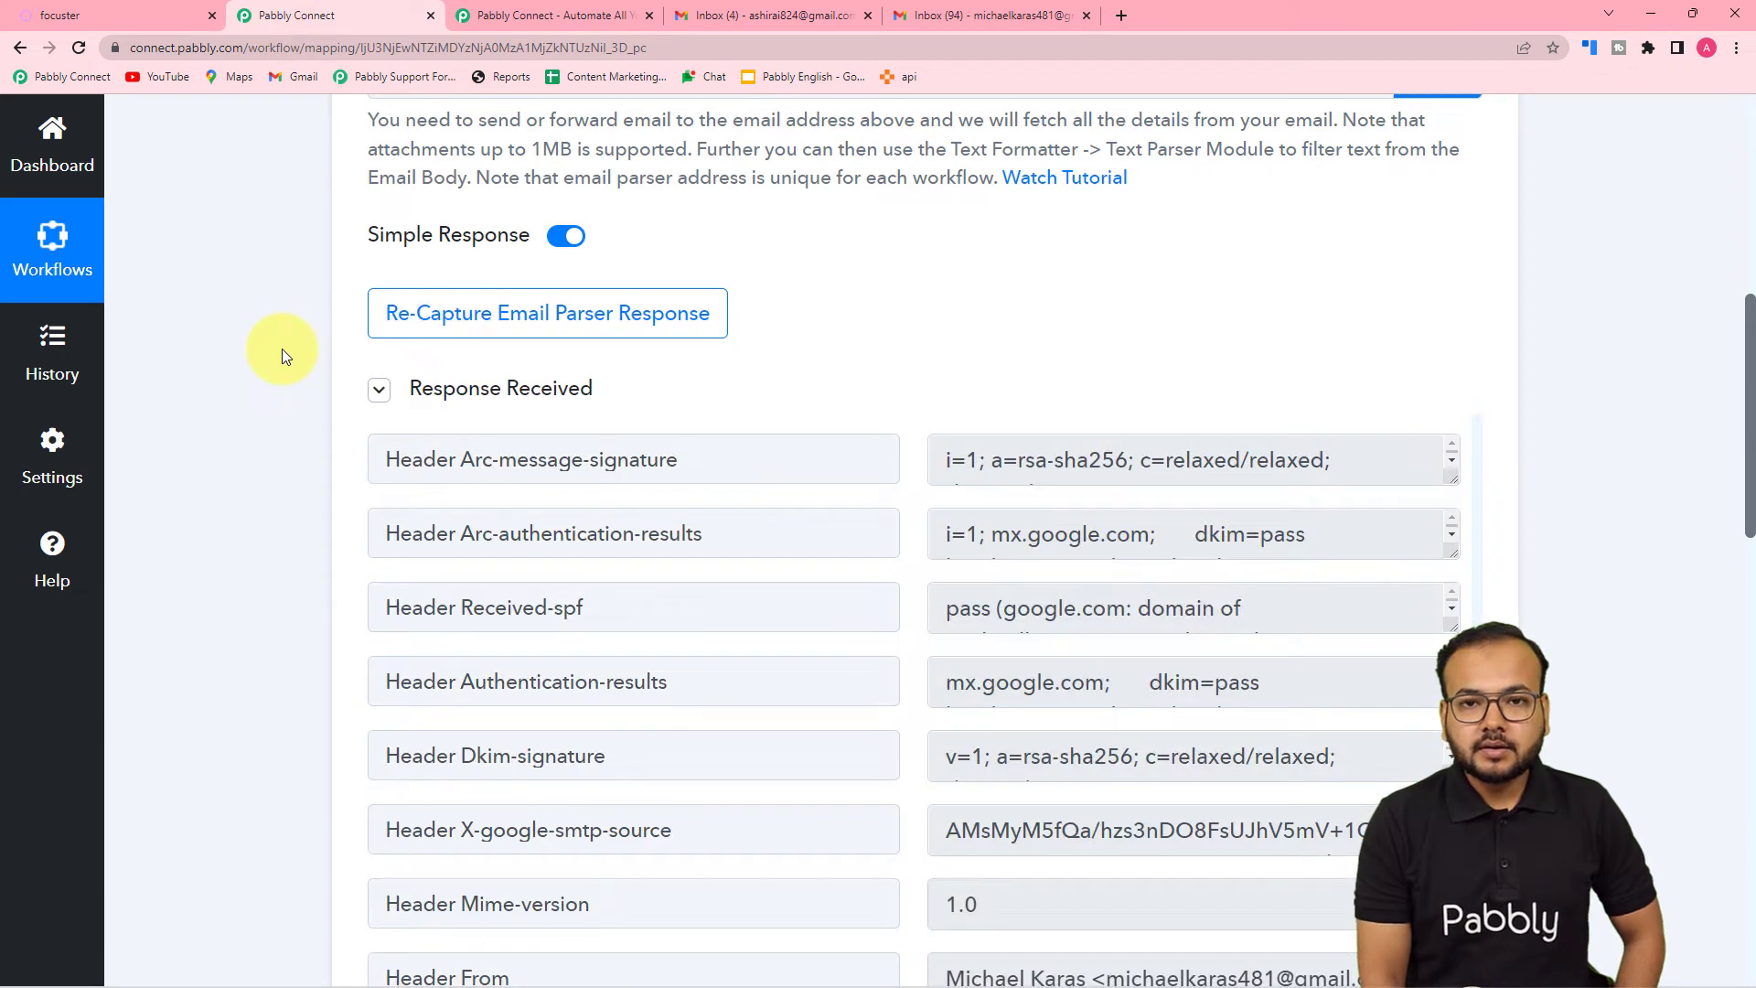
scroll(278, 349, down, 4)
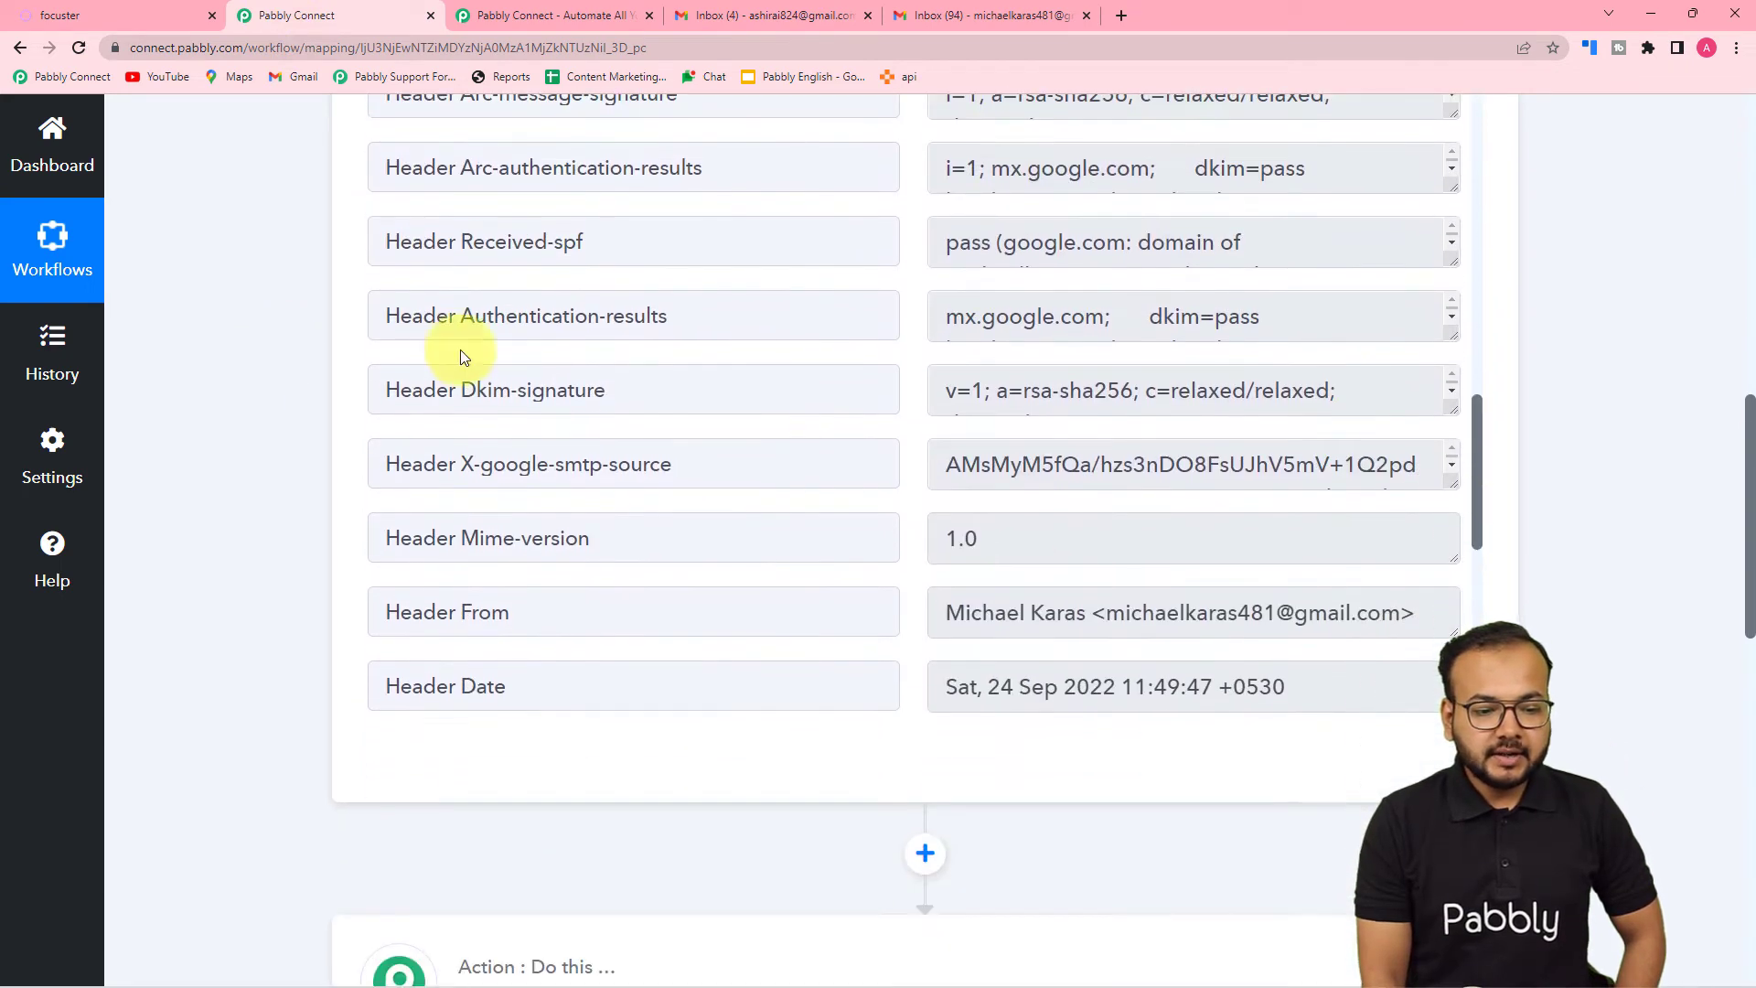
scroll(412, 343, up, 8)
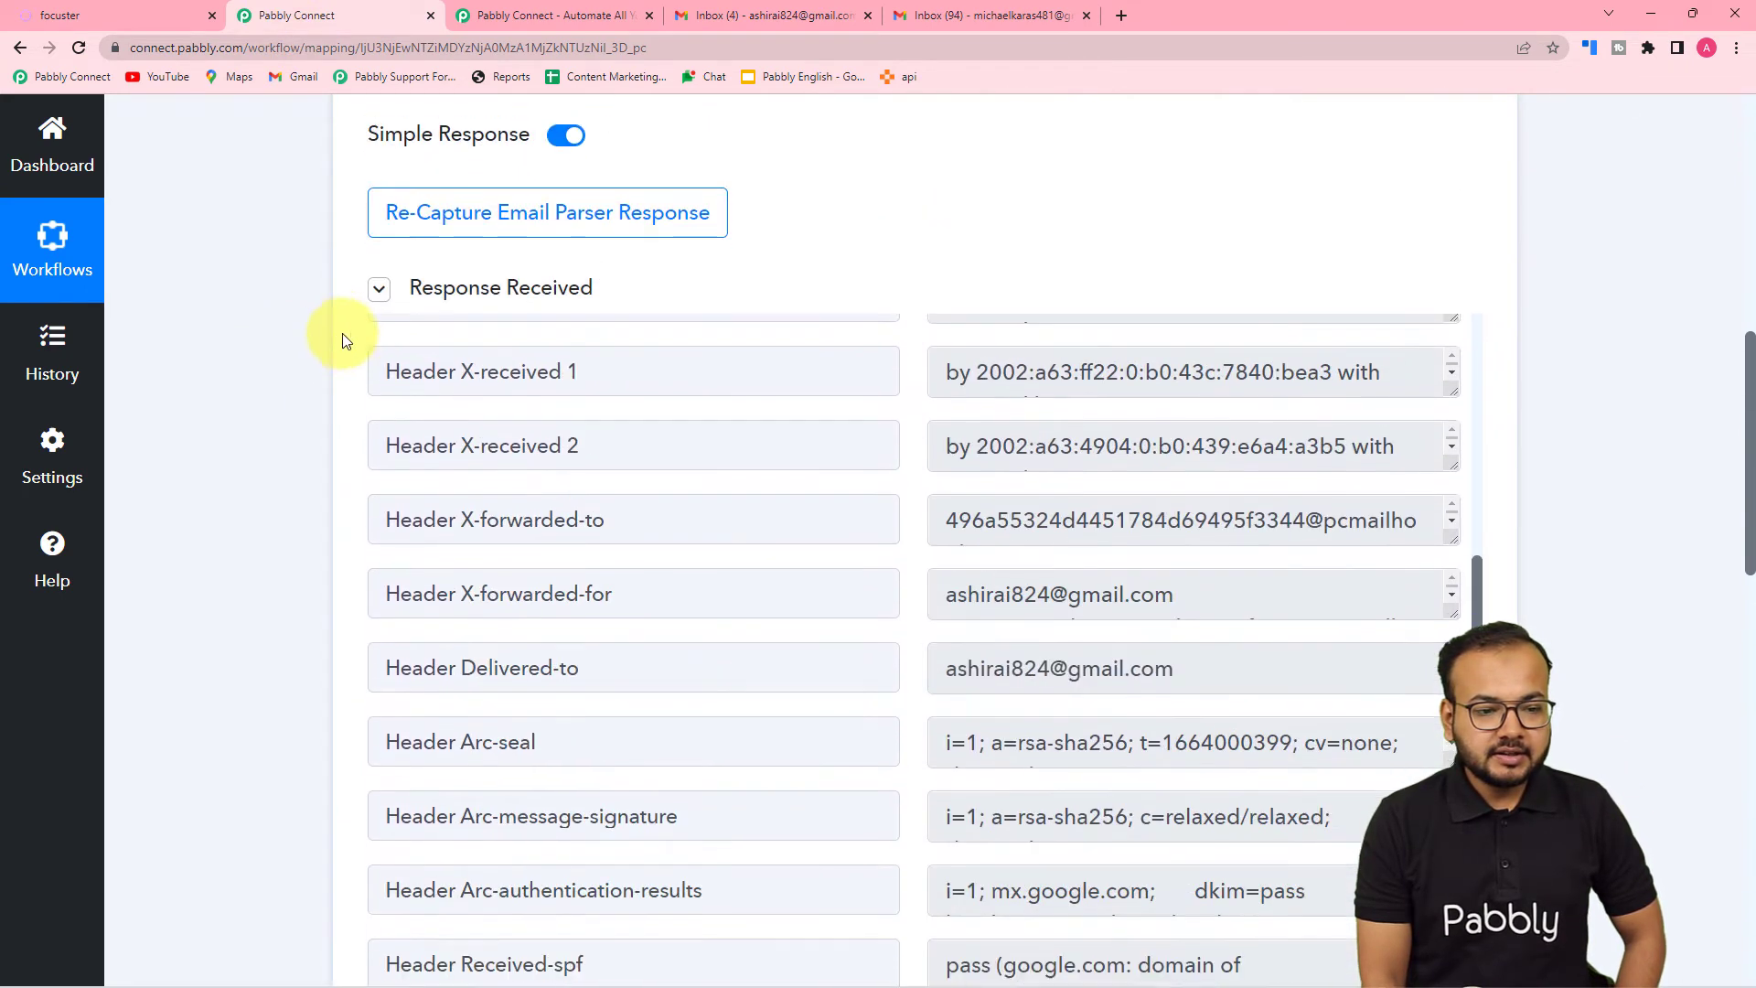
scroll(568, 588, up, 6)
scroll(283, 585, down, 7)
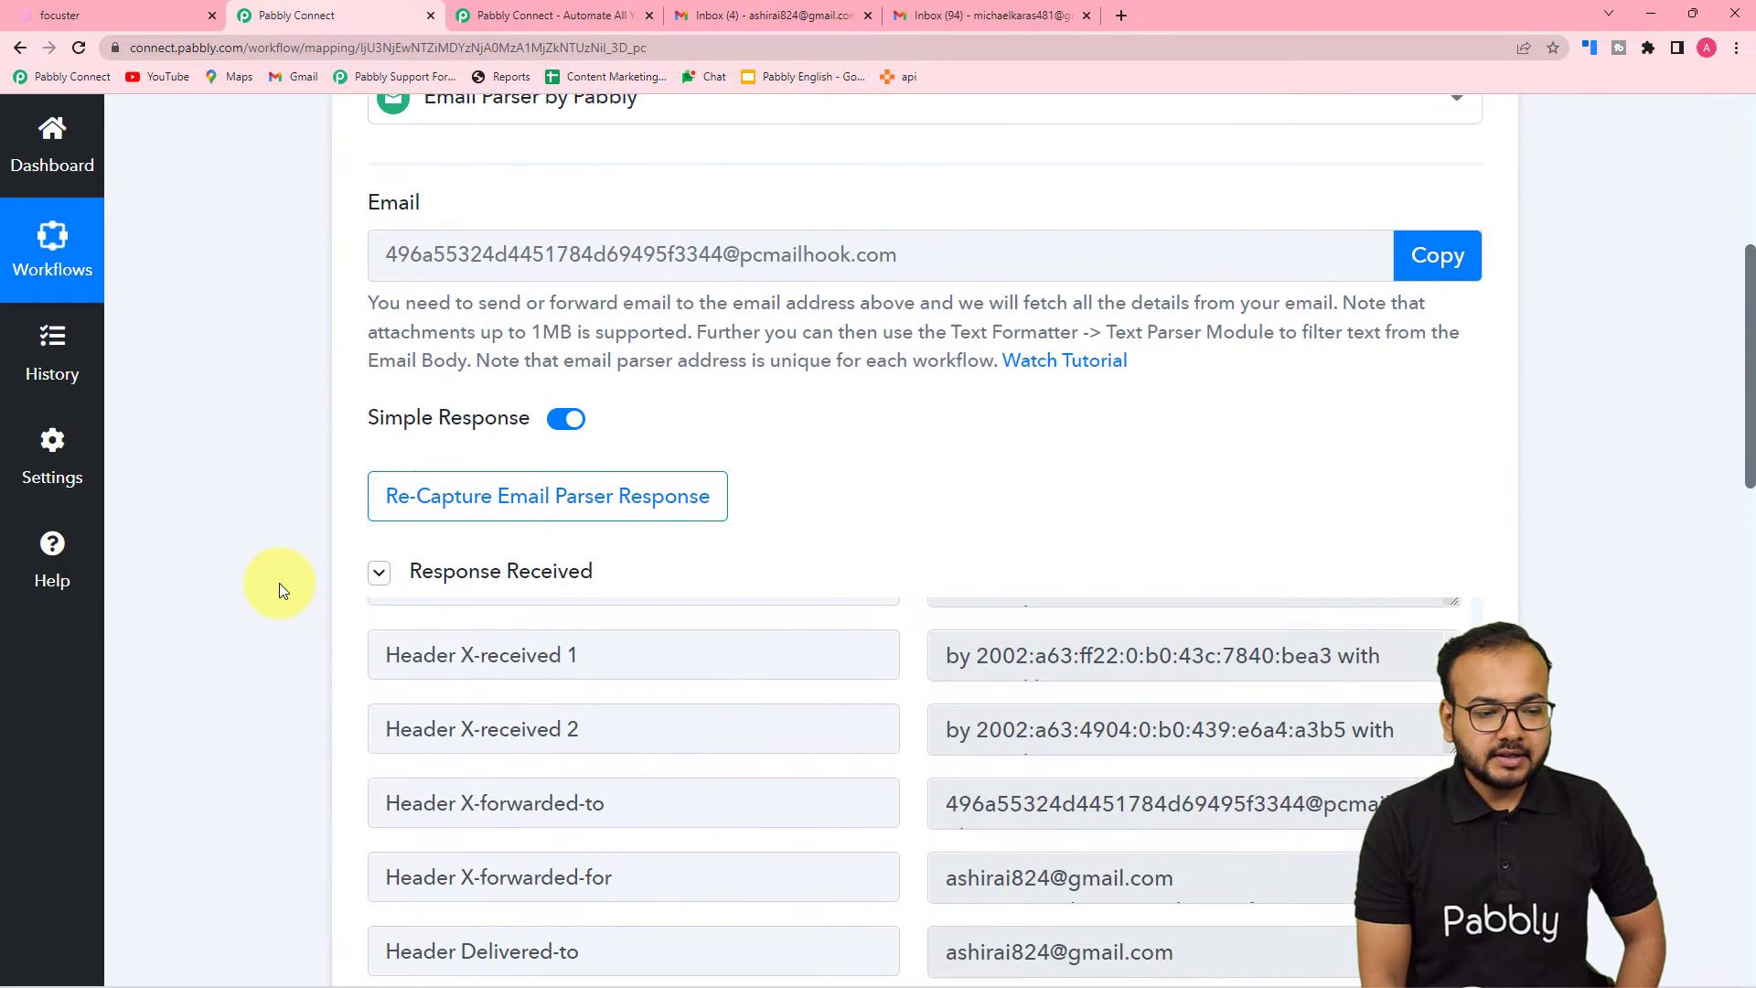
scroll(503, 569, up, 10)
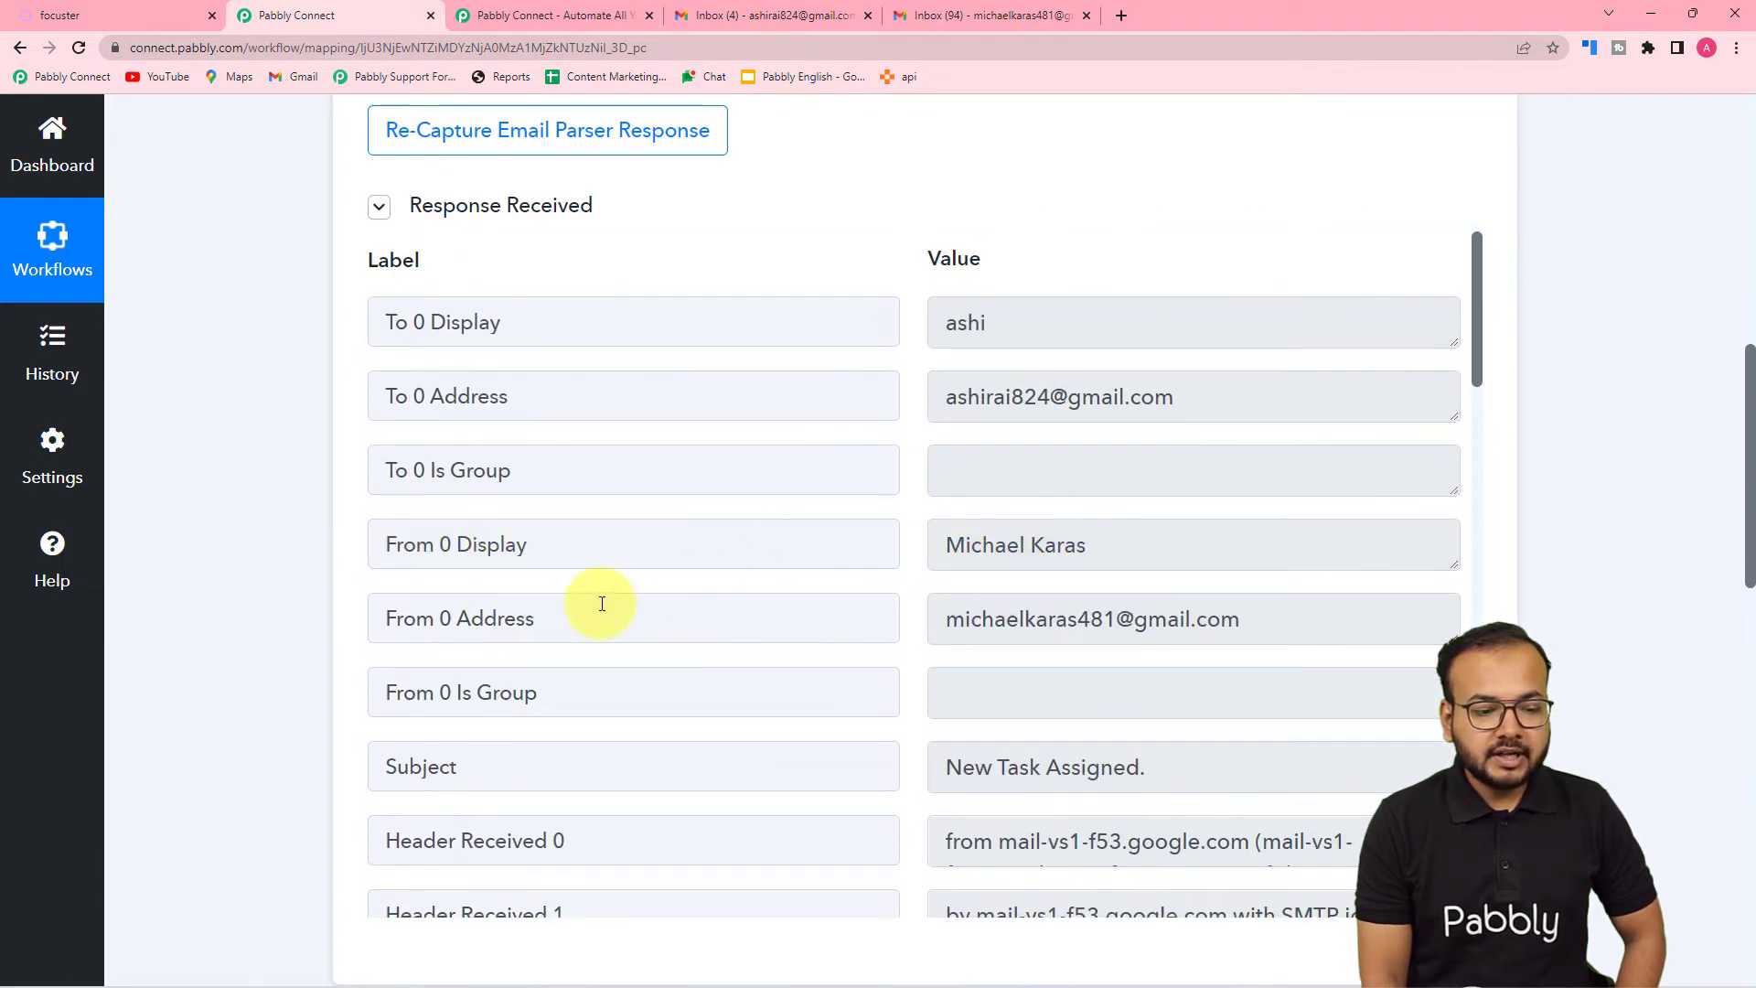
scroll(602, 604, down, 2)
scroll(807, 510, down, 3)
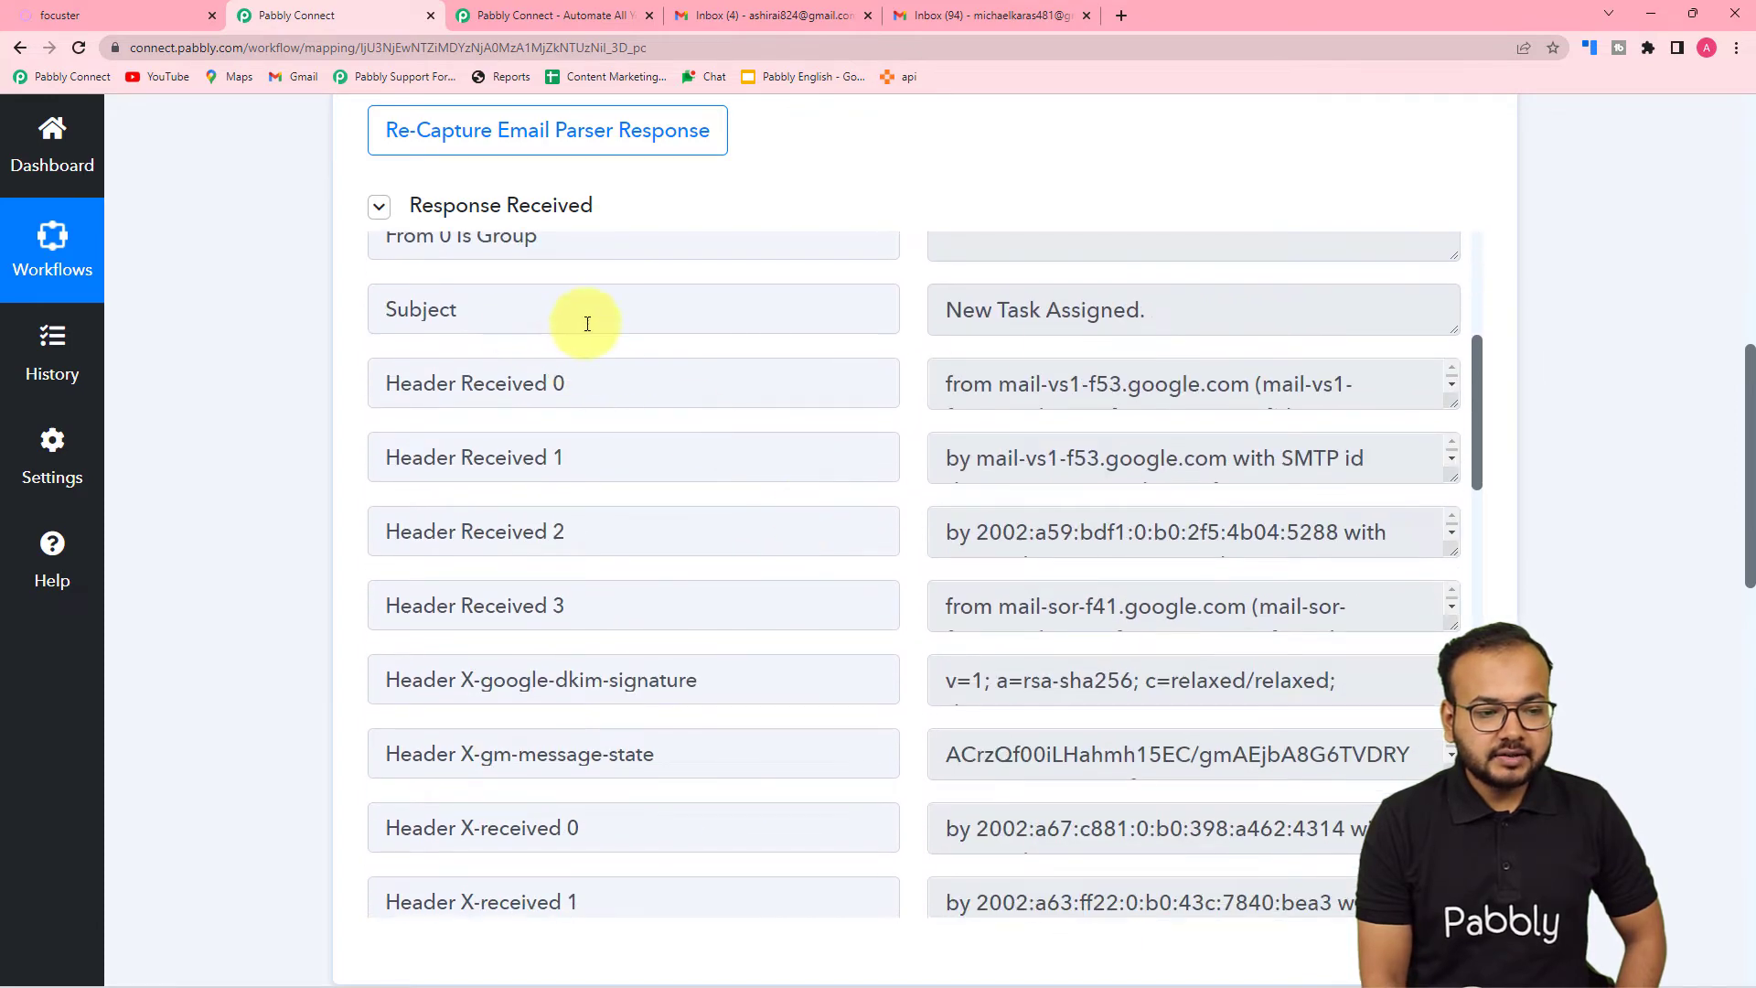
scroll(745, 471, down, 10)
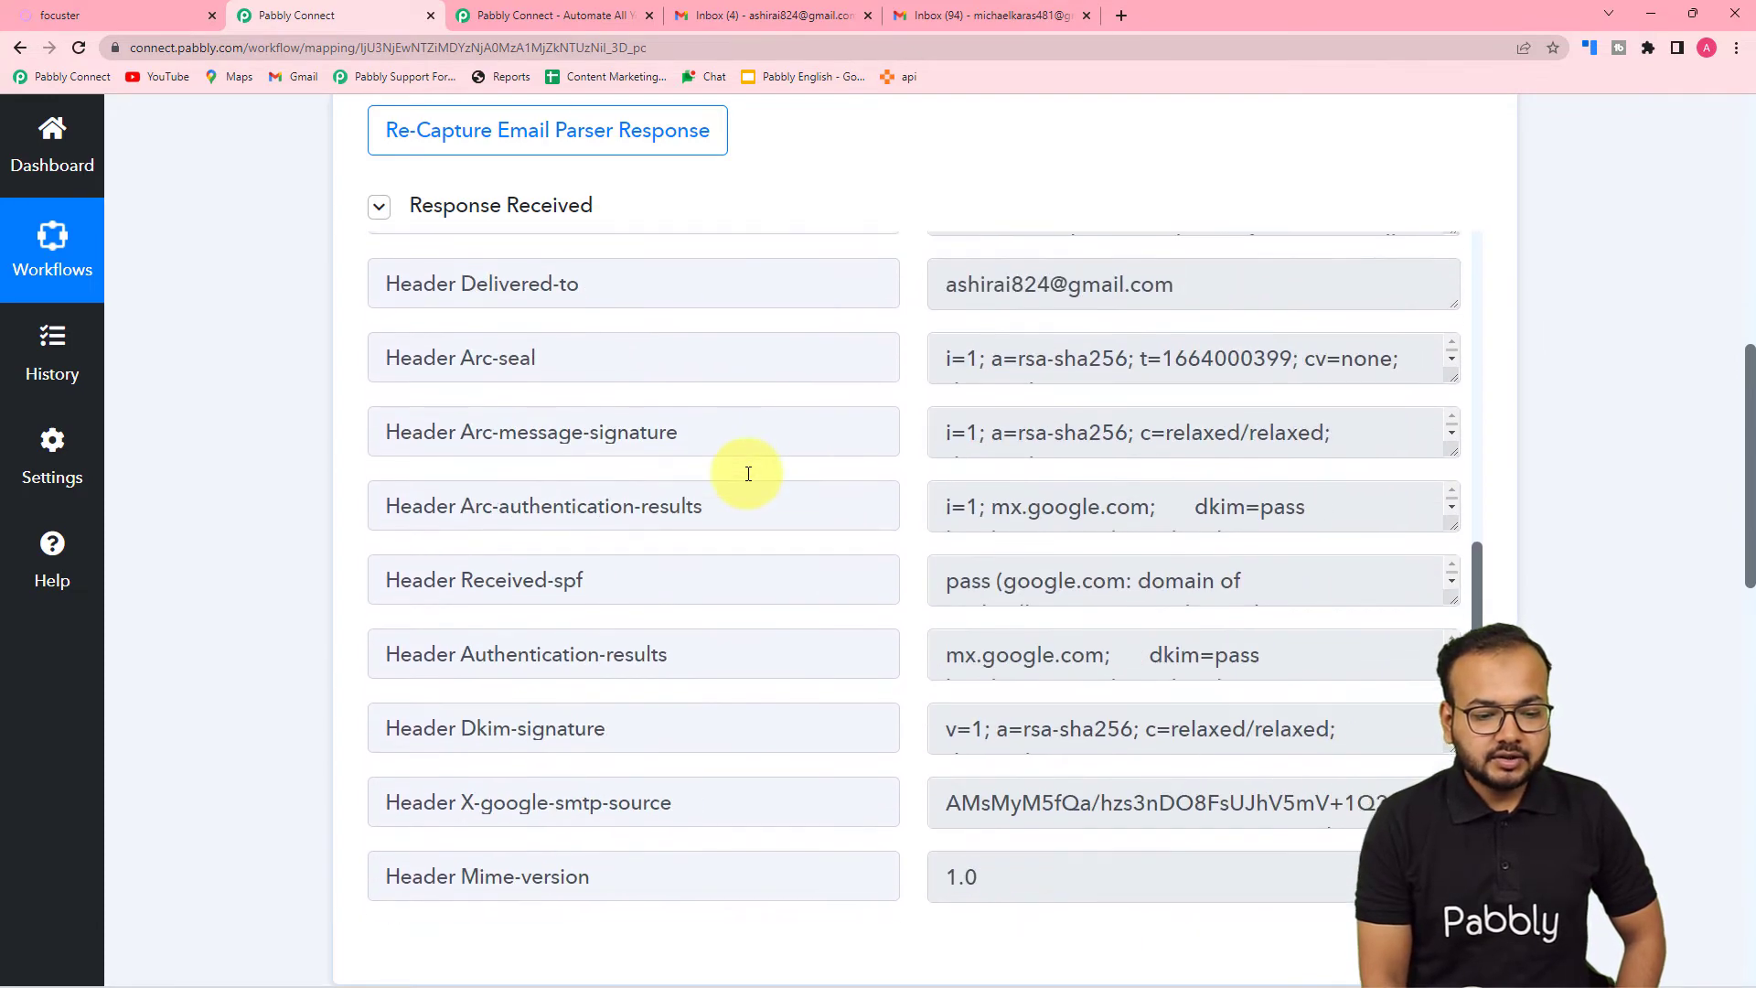
scroll(748, 474, down, 6)
scroll(746, 472, down, 5)
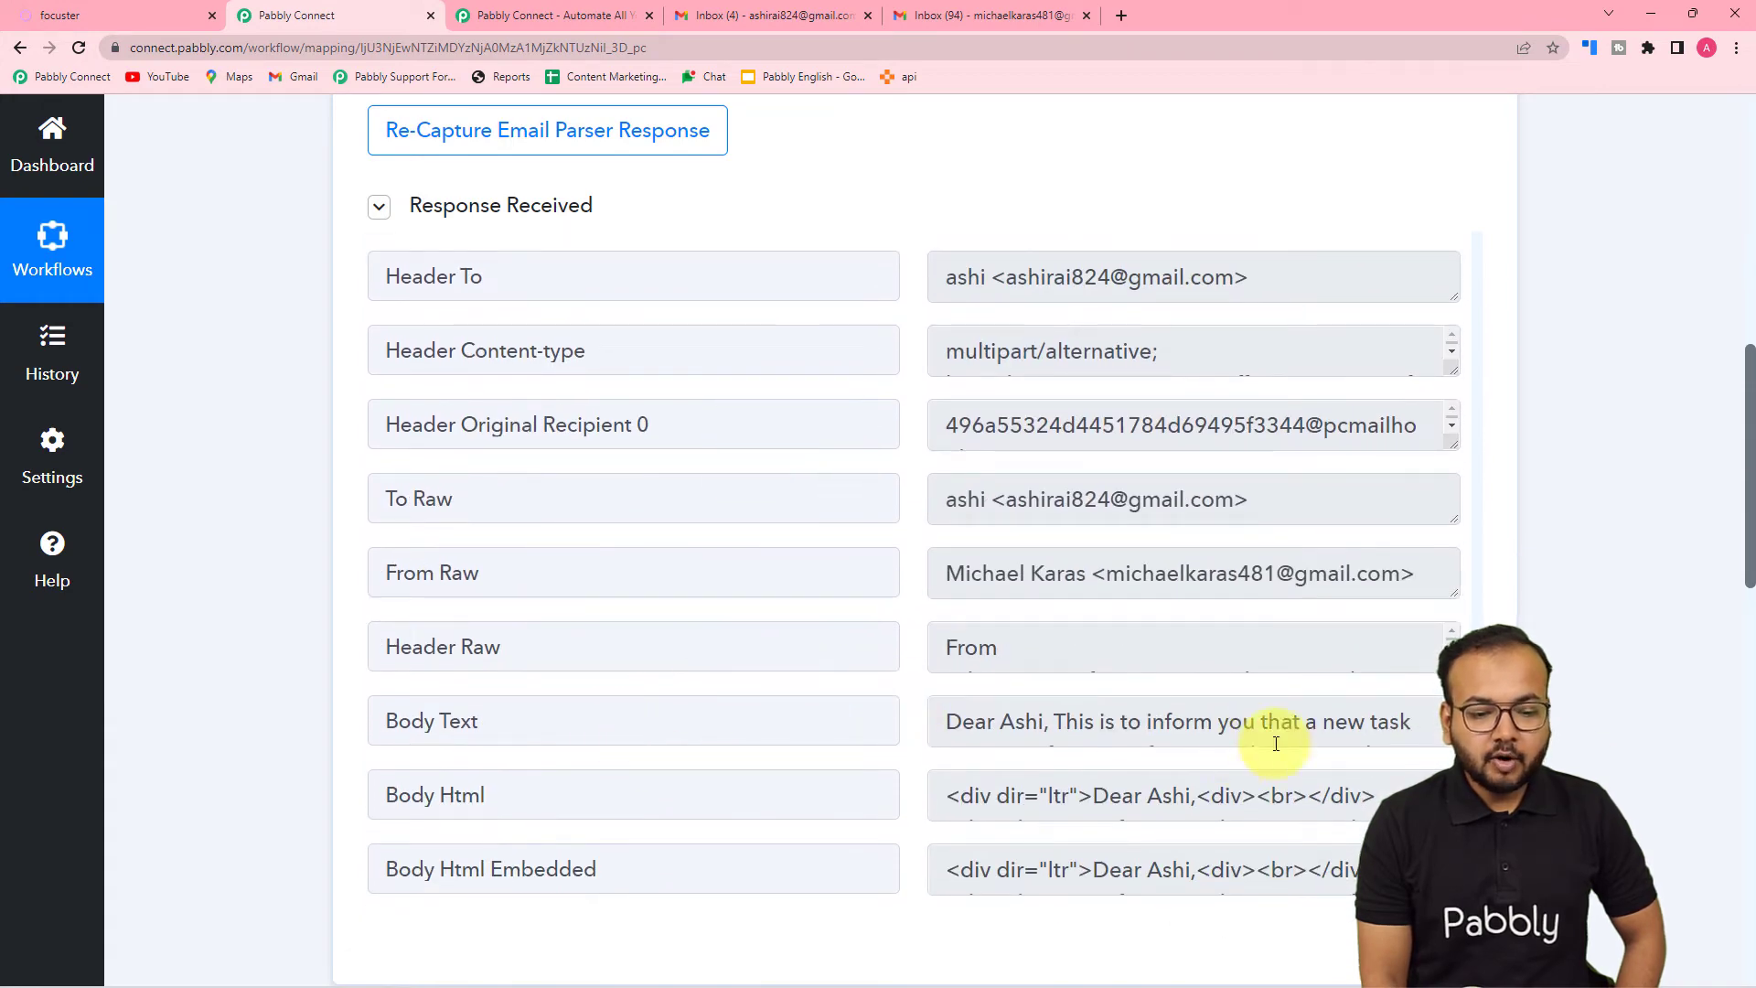
click(1434, 761)
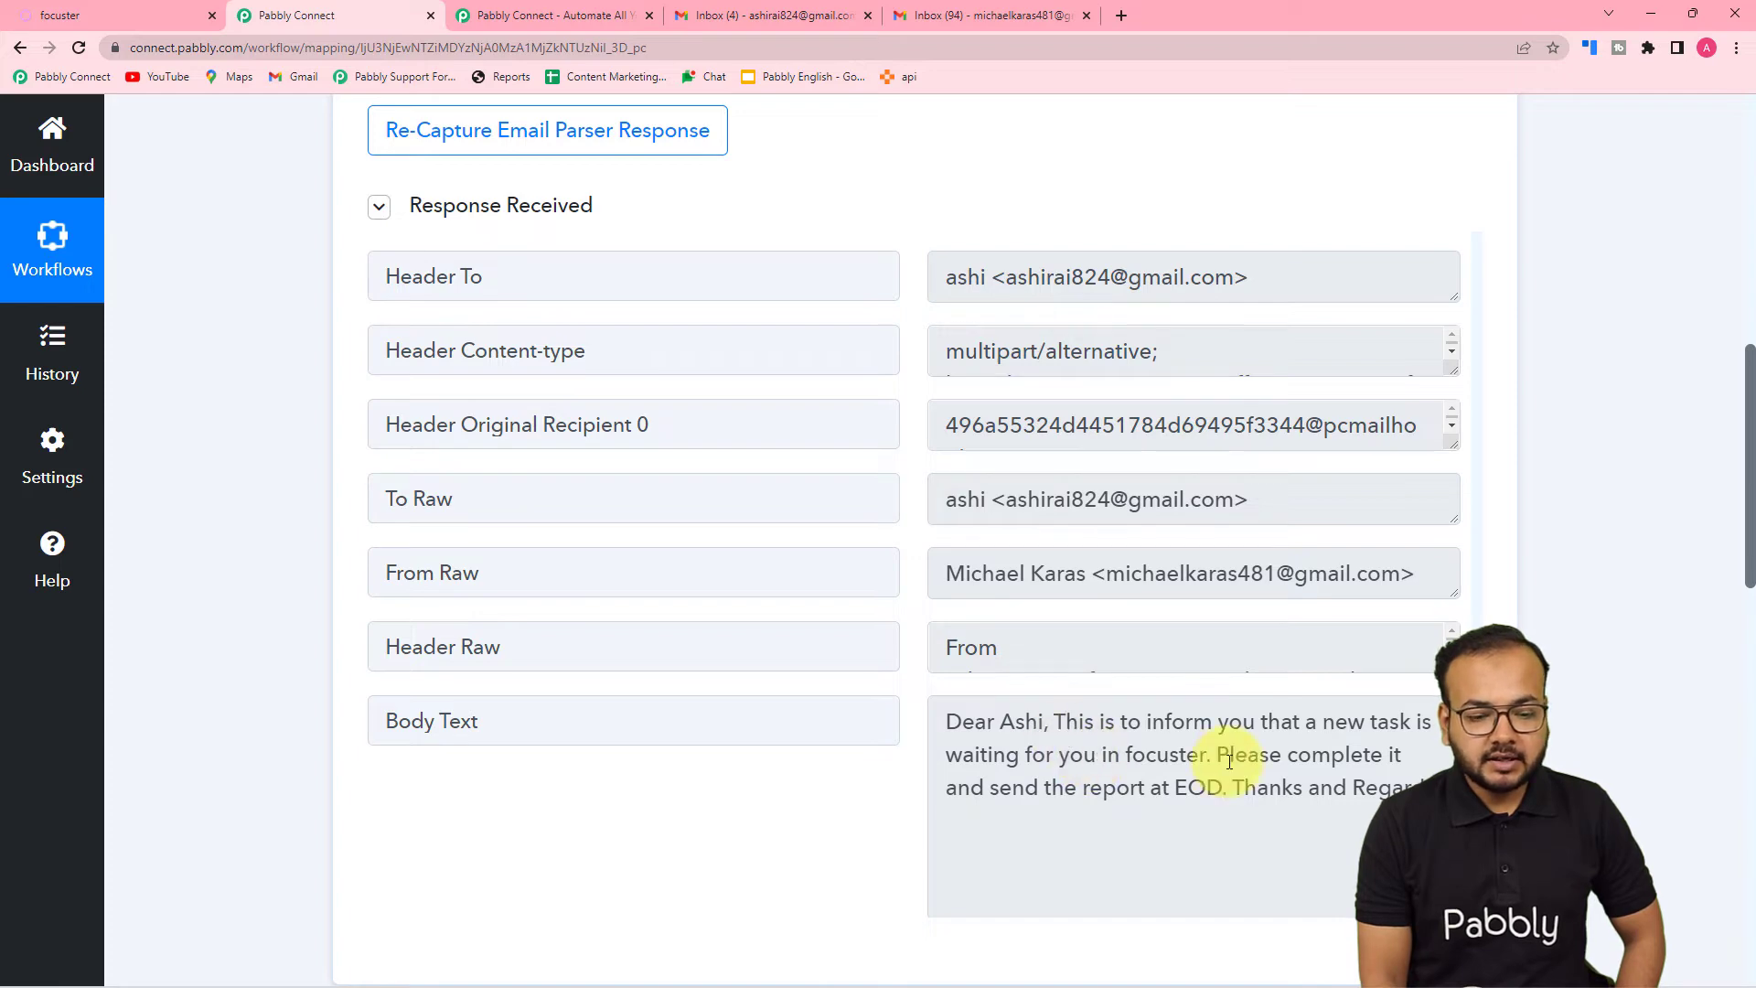
scroll(356, 613, down, 2)
scroll(357, 615, down, 3)
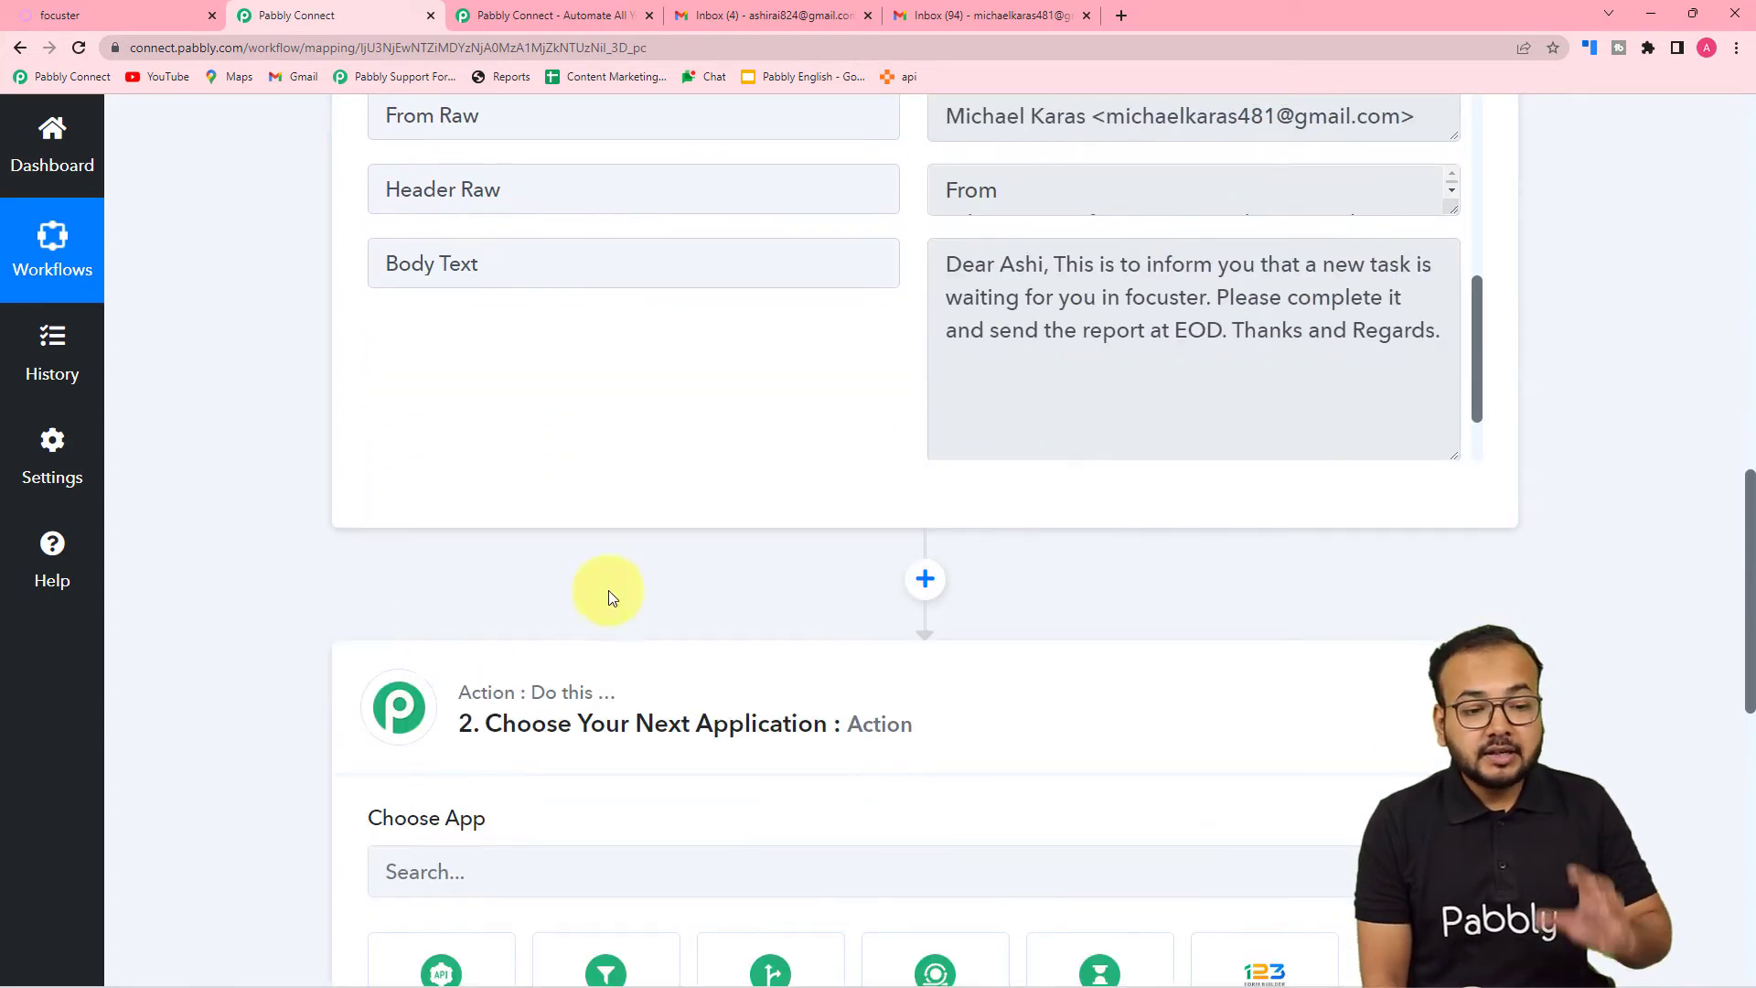
Choose Filter as the app for the workflow's second step, following the Email Parser trigger
scroll(609, 591, up, 3)
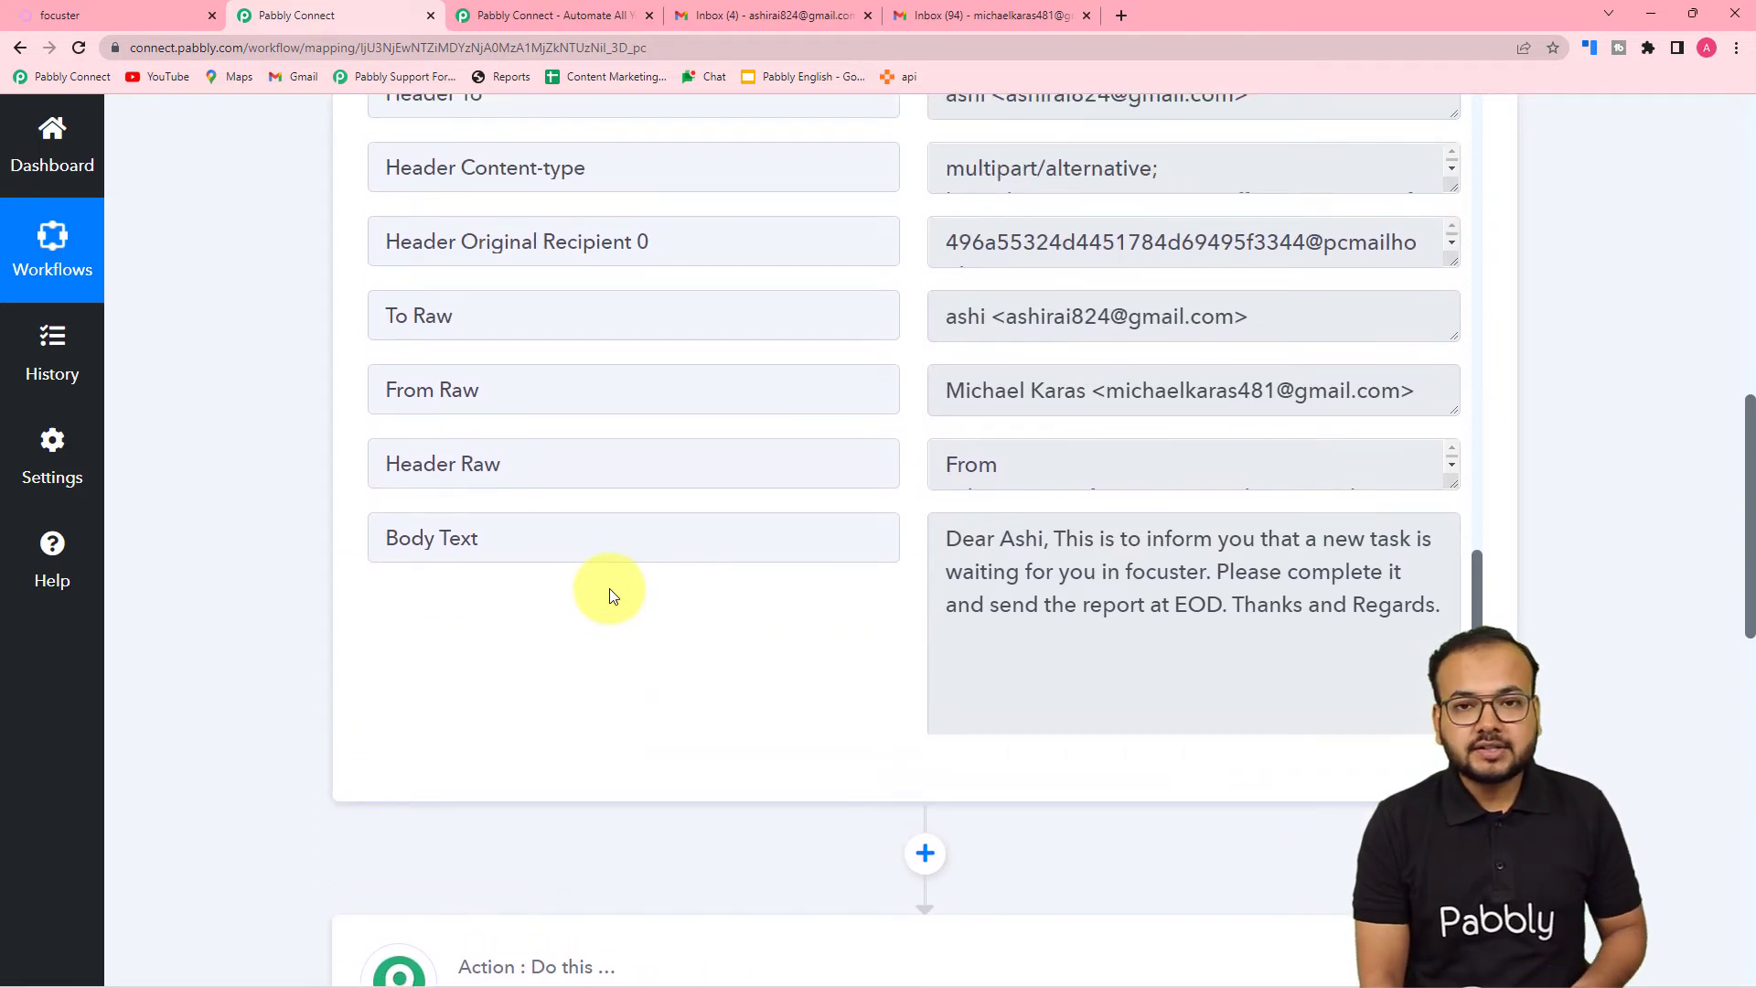
scroll(792, 621, down, 4)
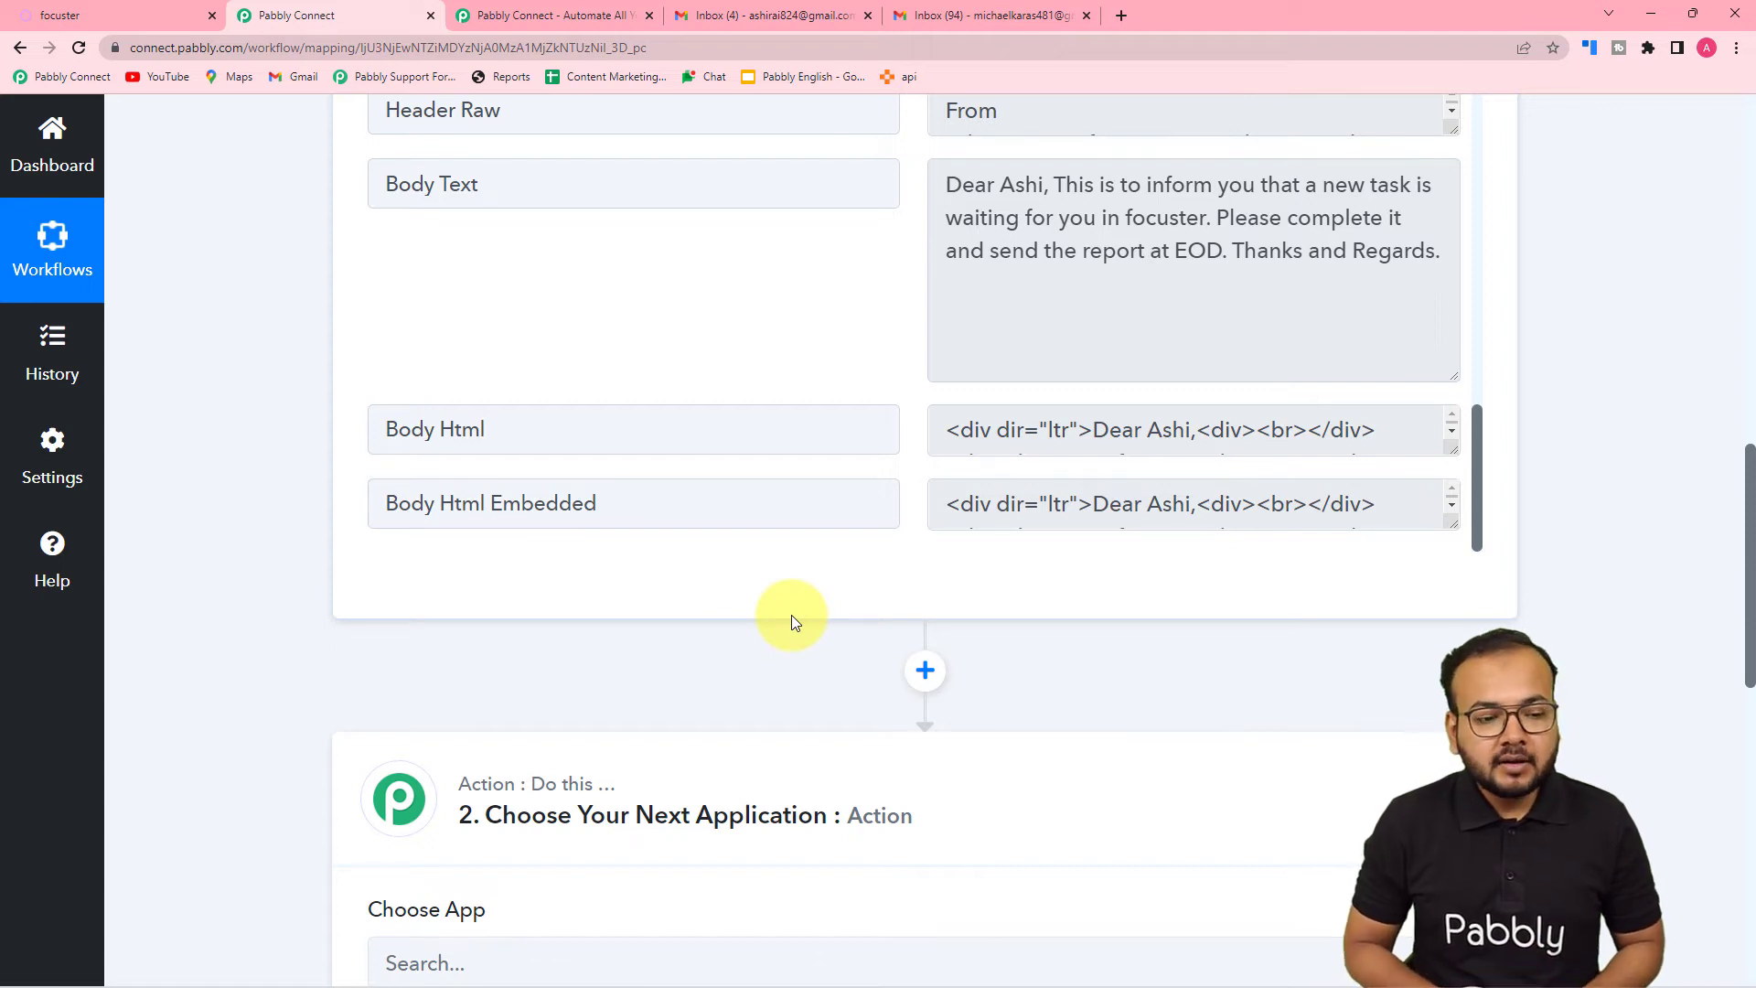
scroll(796, 541, down, 3)
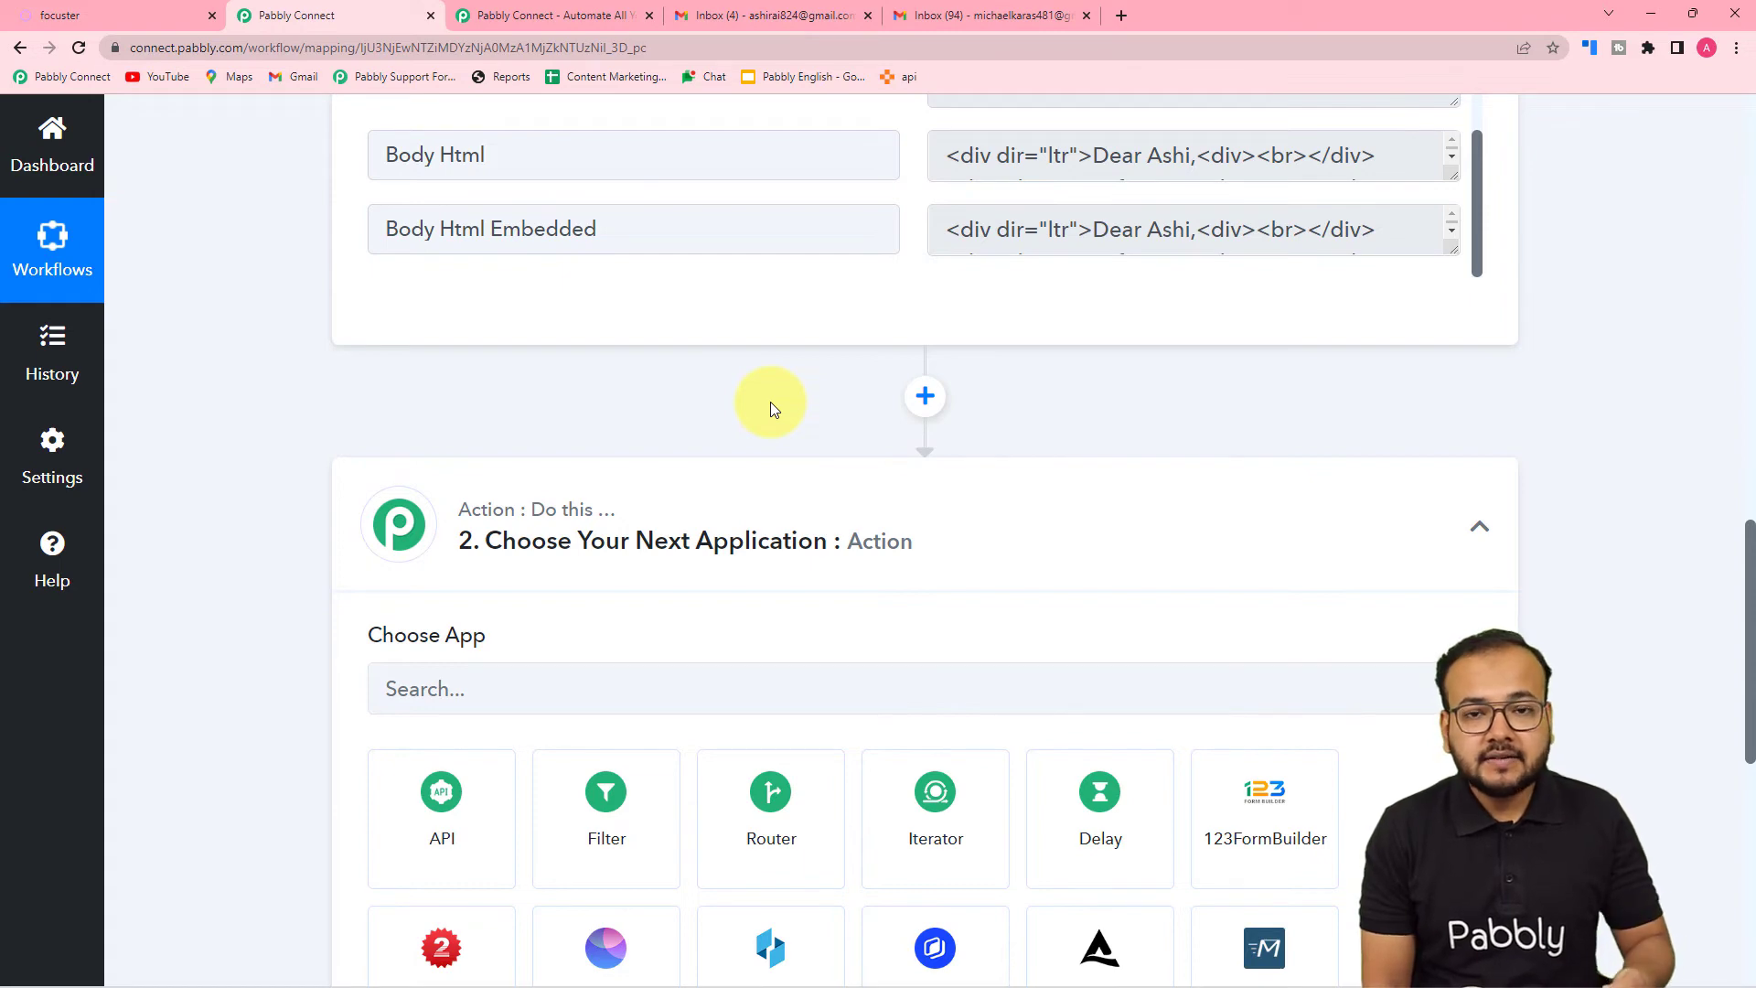
scroll(770, 402, down, 4)
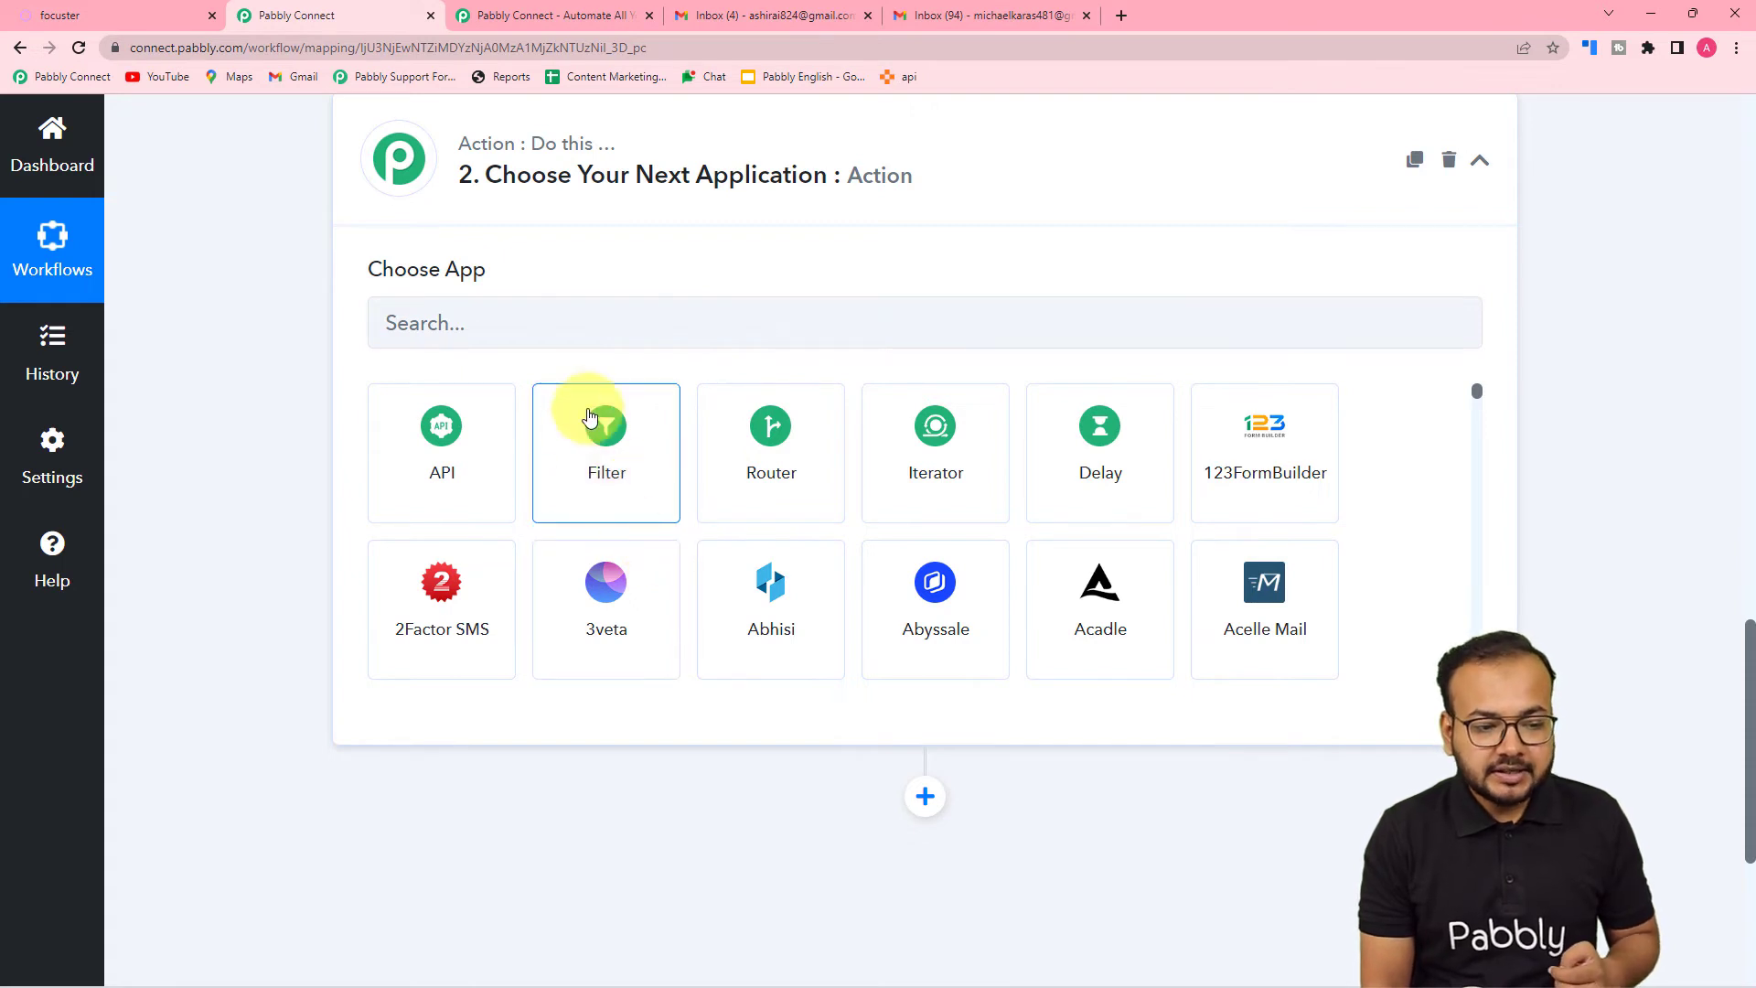
click(623, 492)
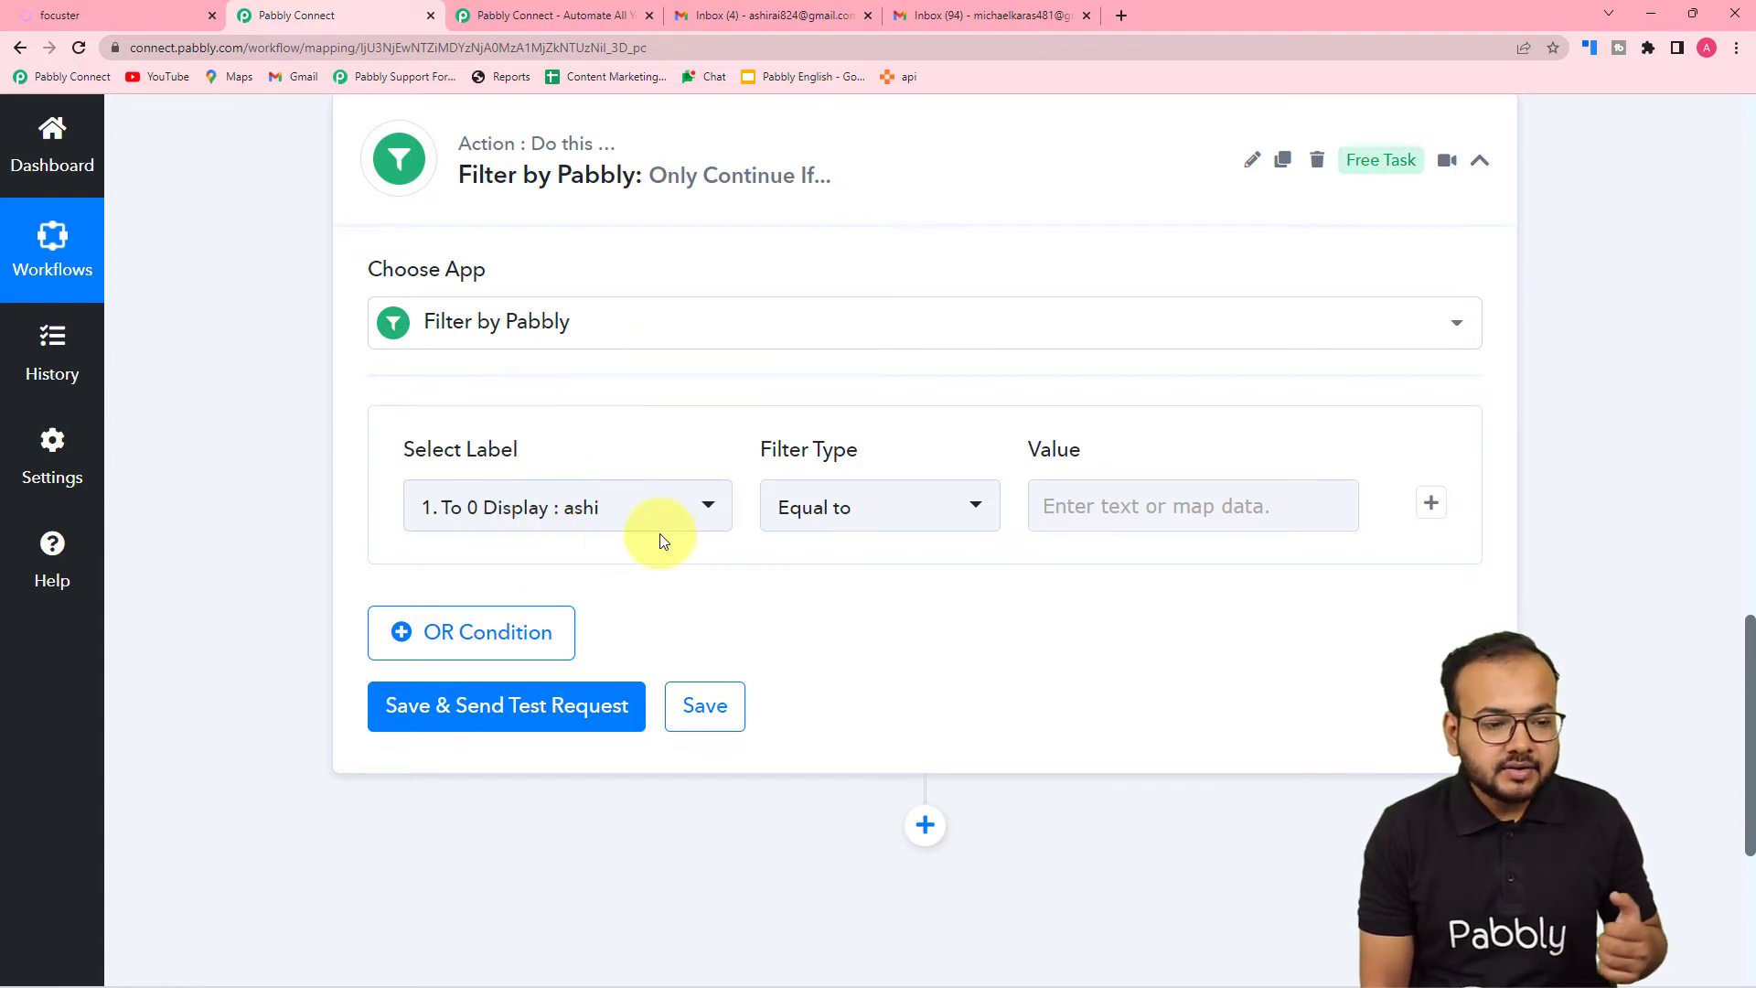
Set the filter condition's label to the email Subject from the Email Parser data
scroll(320, 501, up, 10)
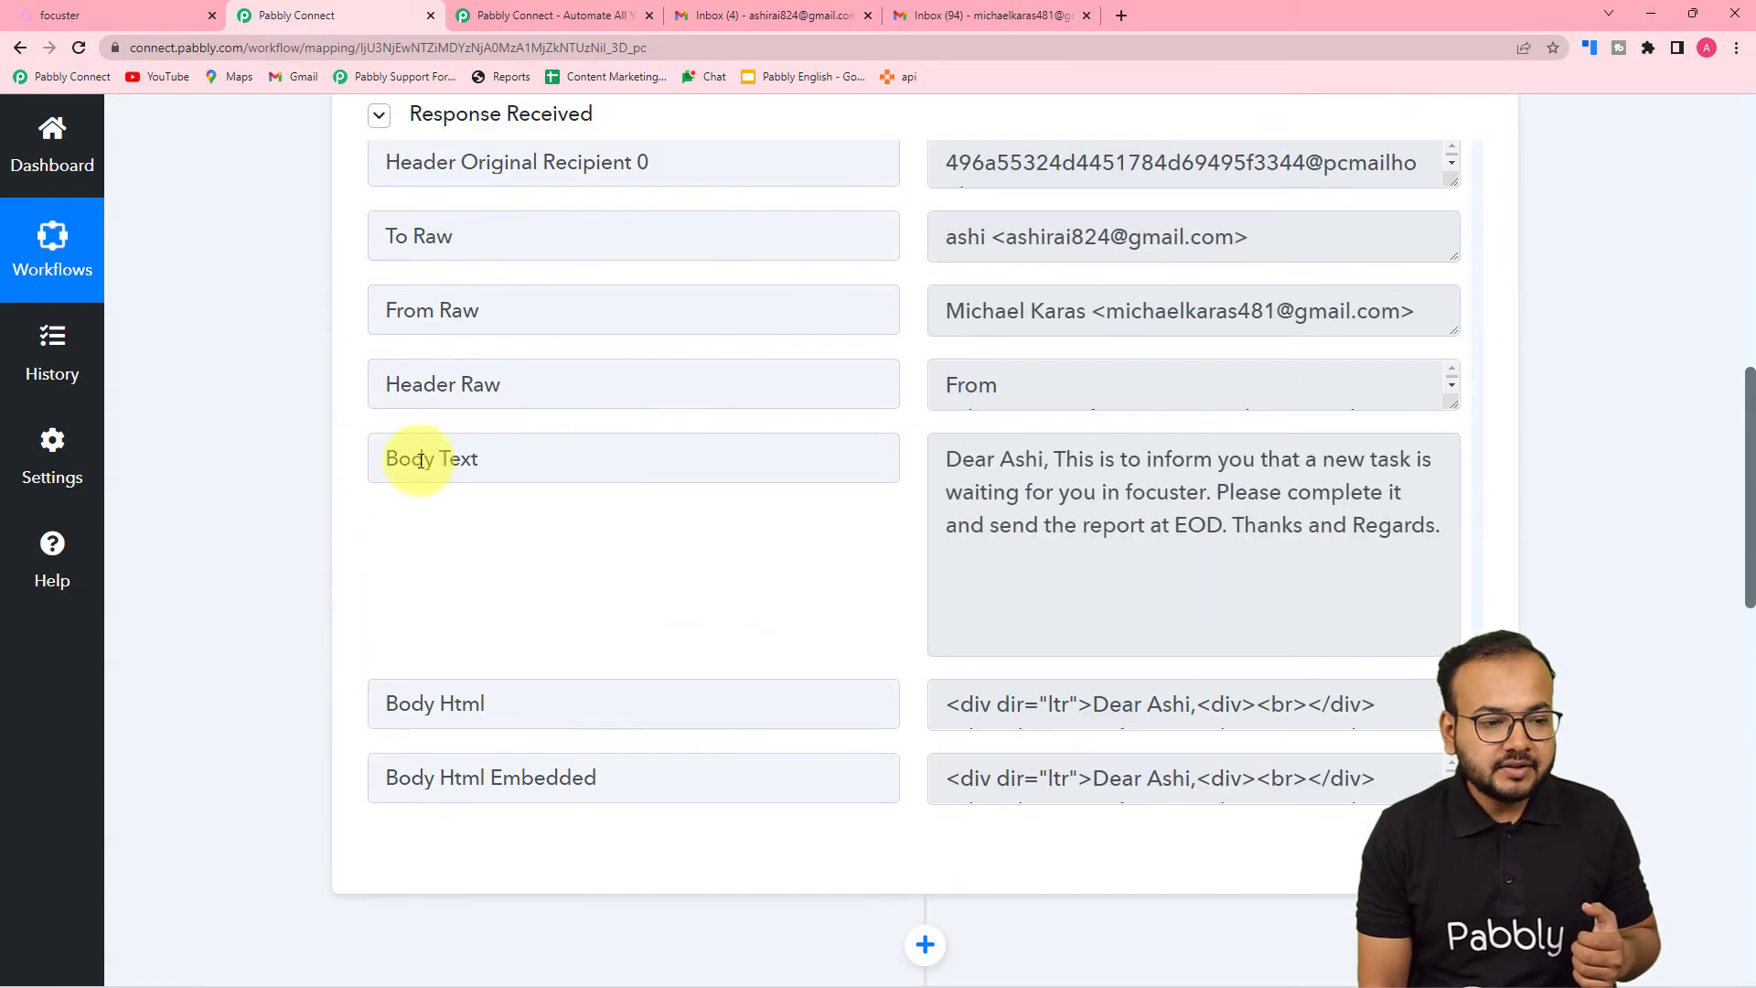
scroll(235, 536, down, 10)
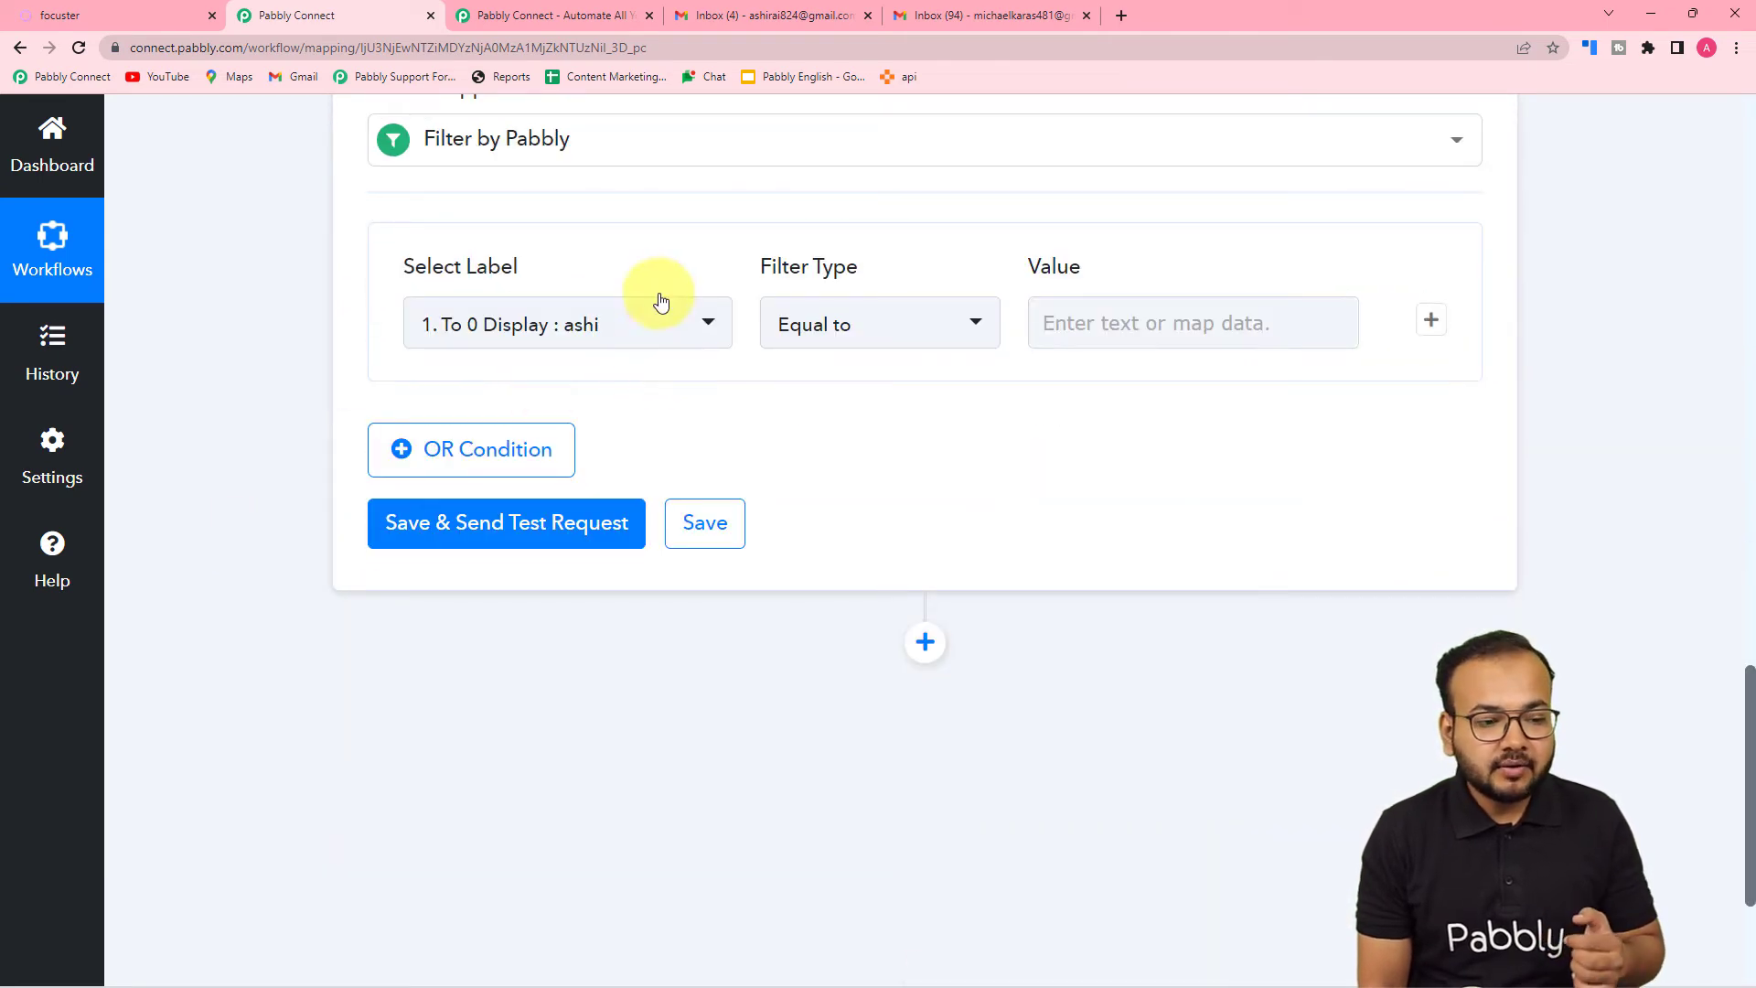
click(635, 334)
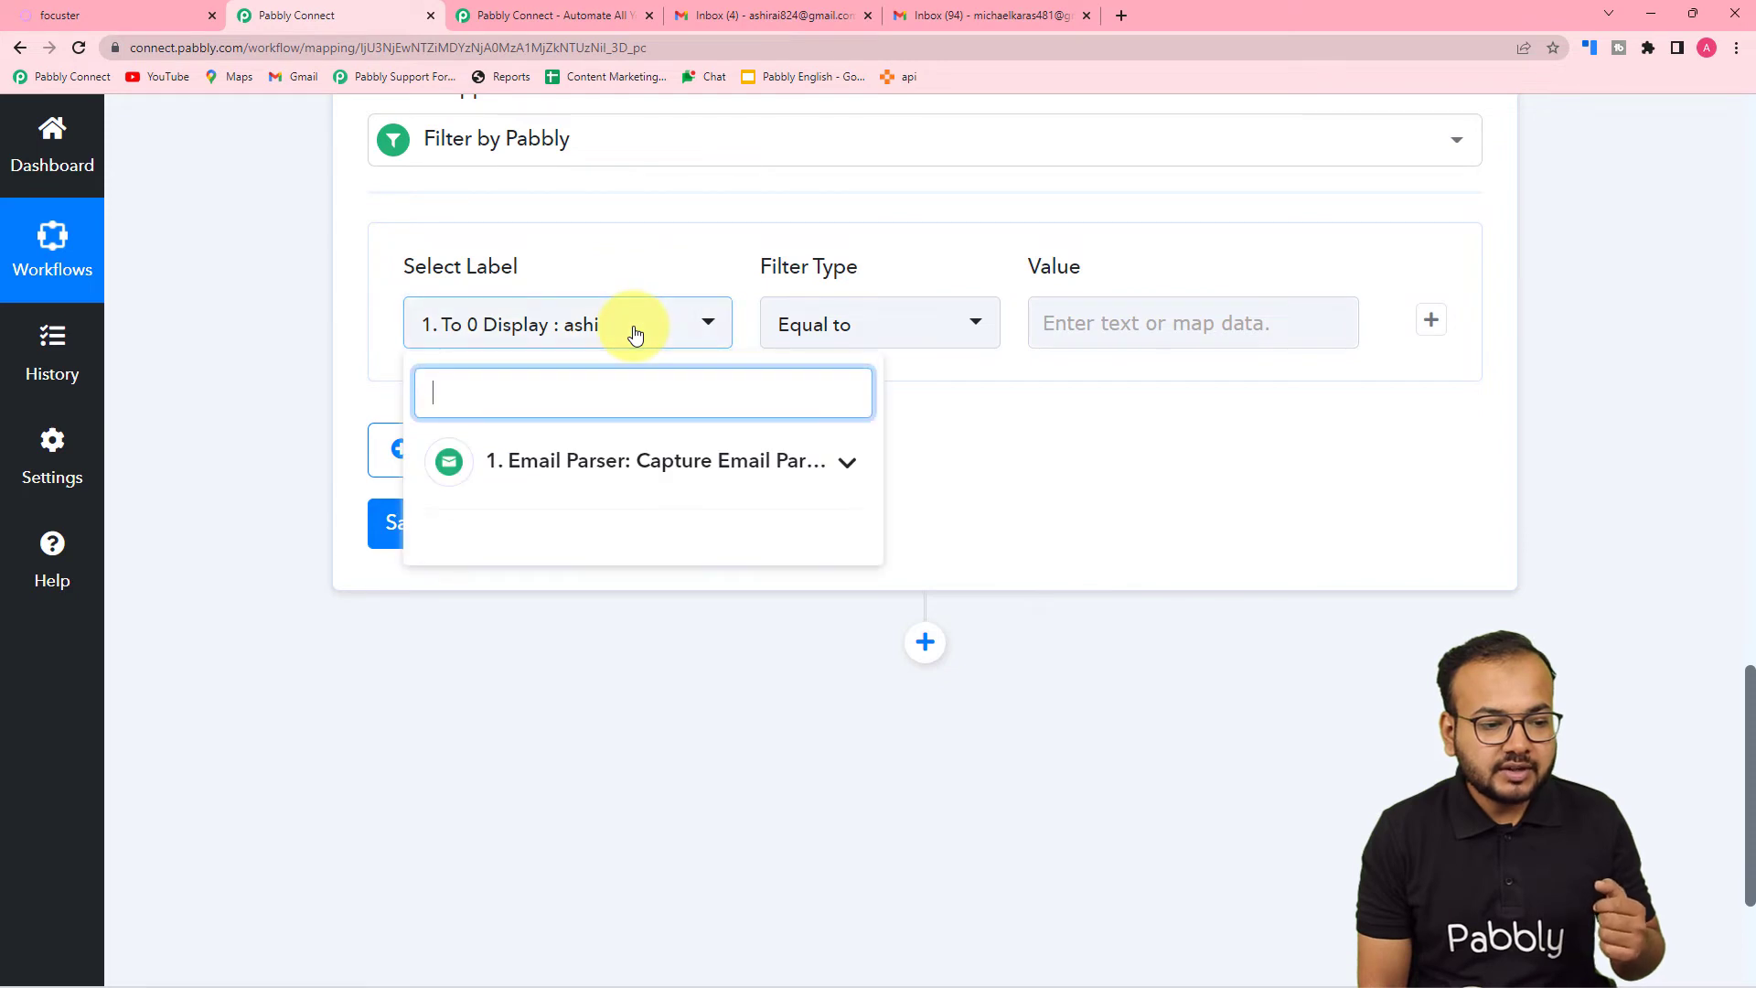
click(651, 494)
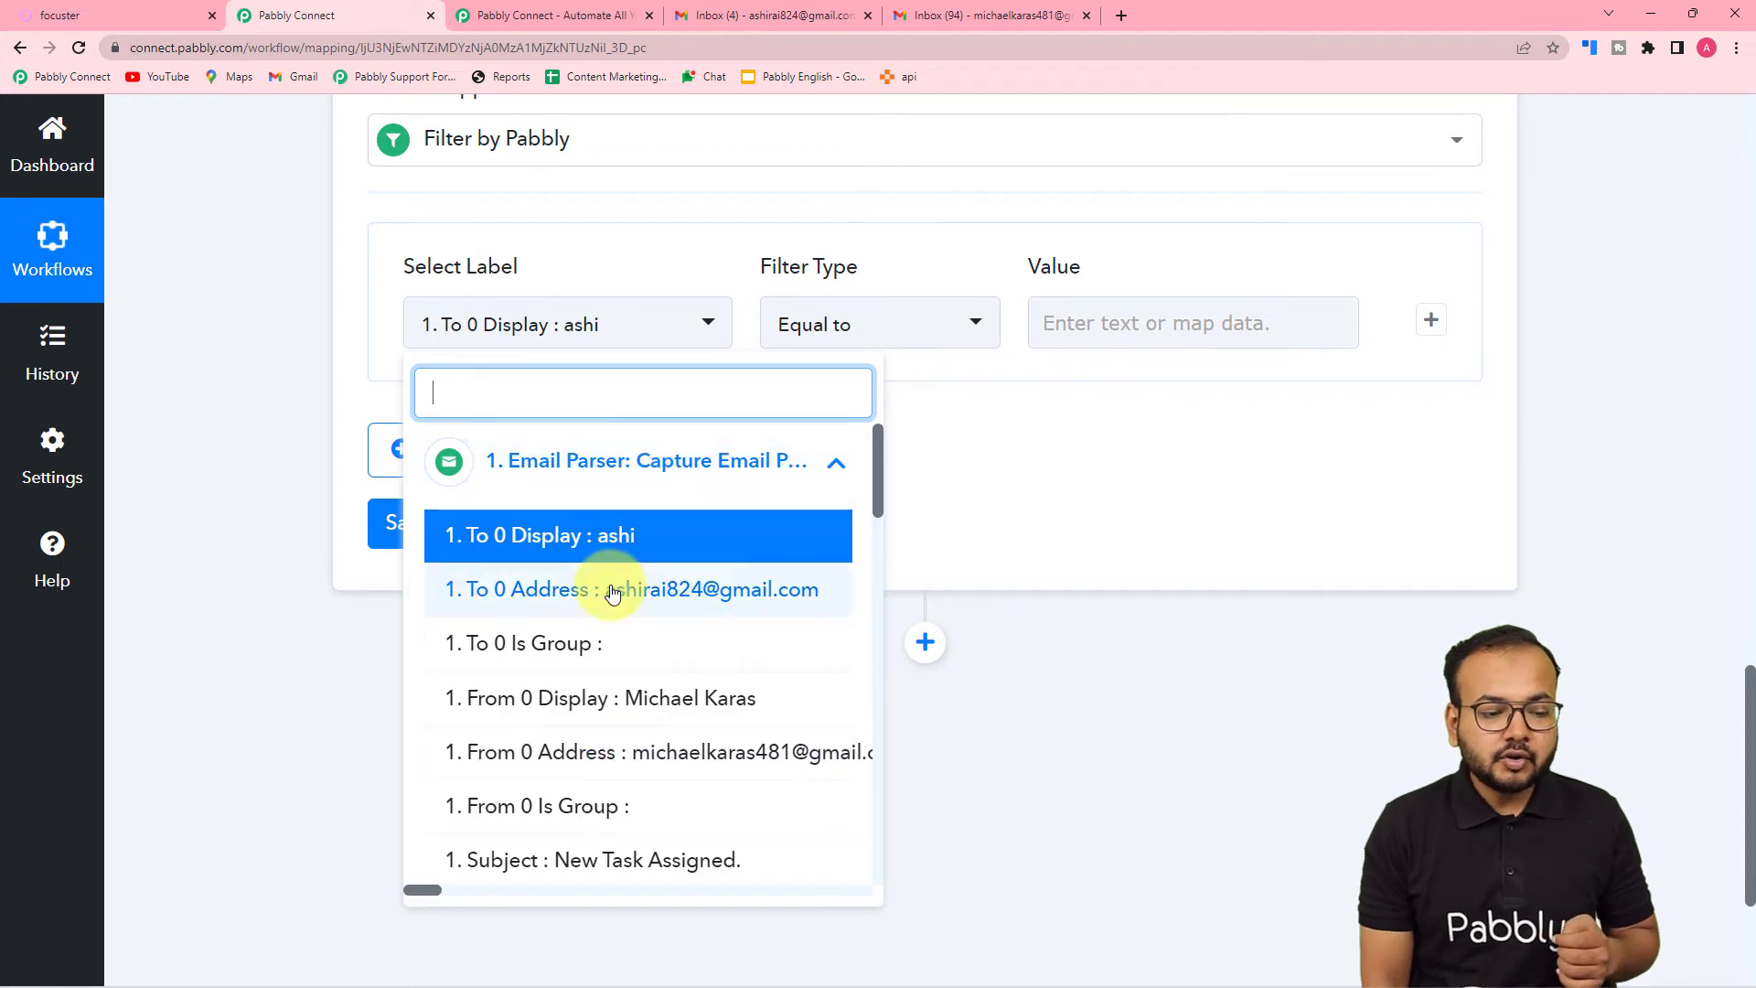
scroll(592, 809, down, 2)
scroll(590, 800, down, 3)
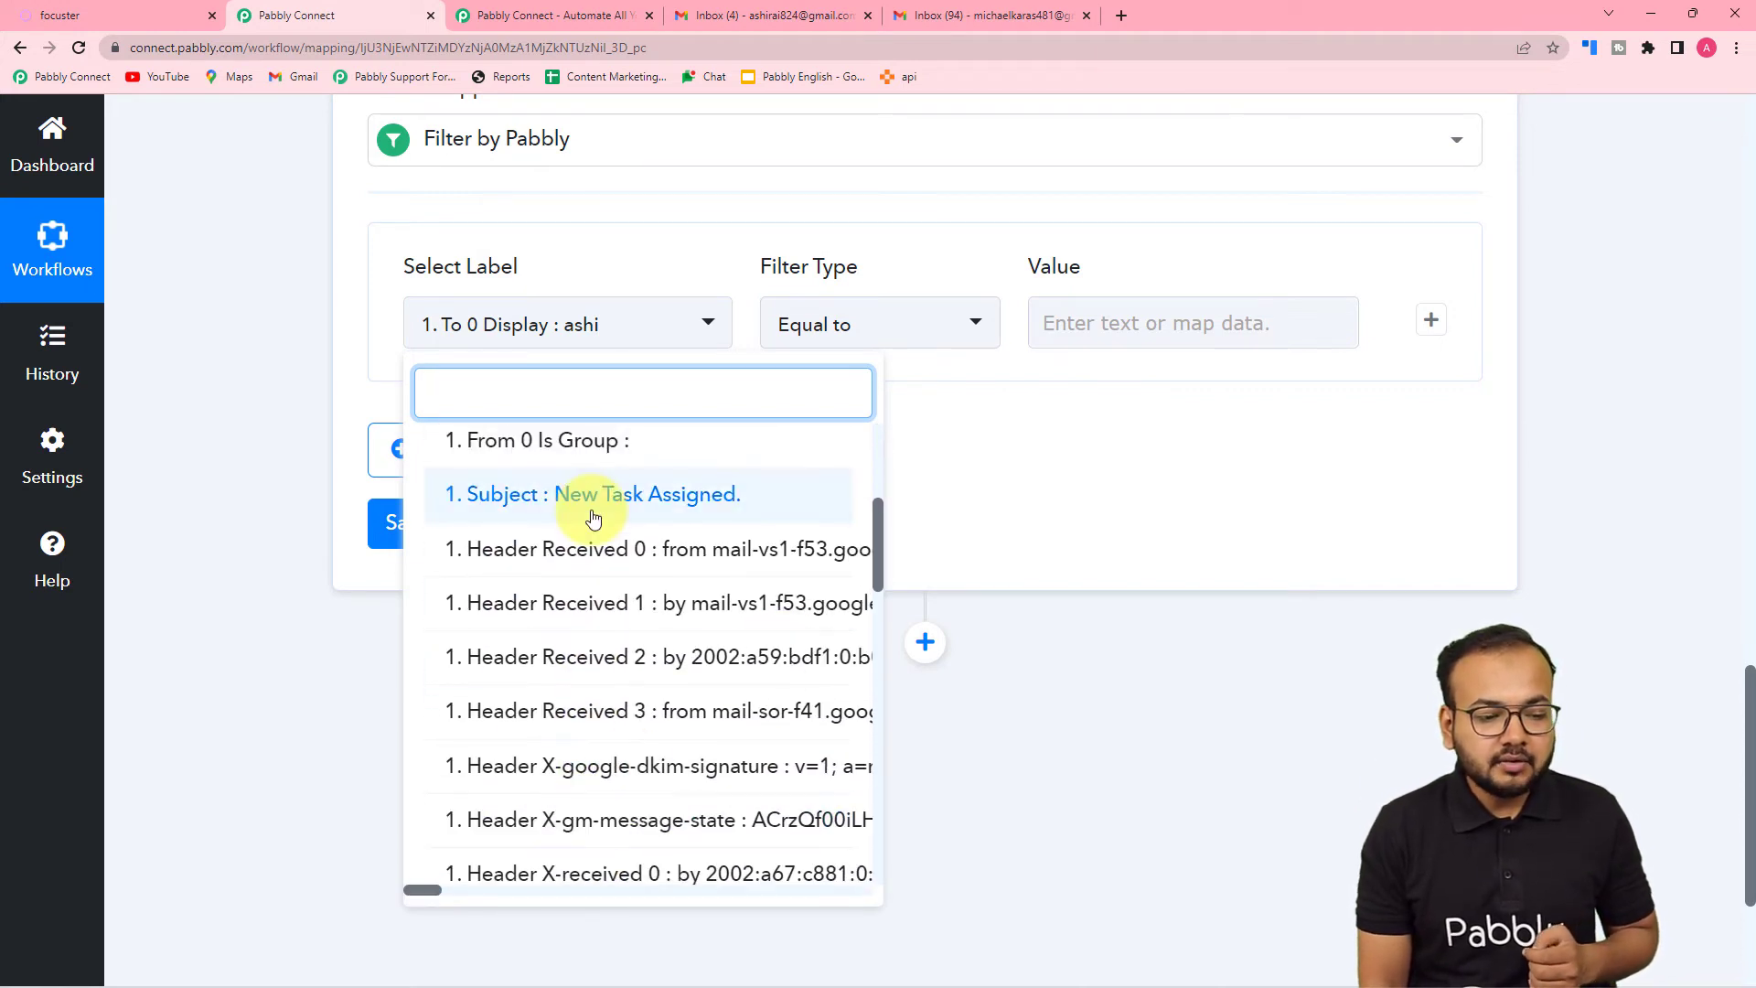
click(585, 510)
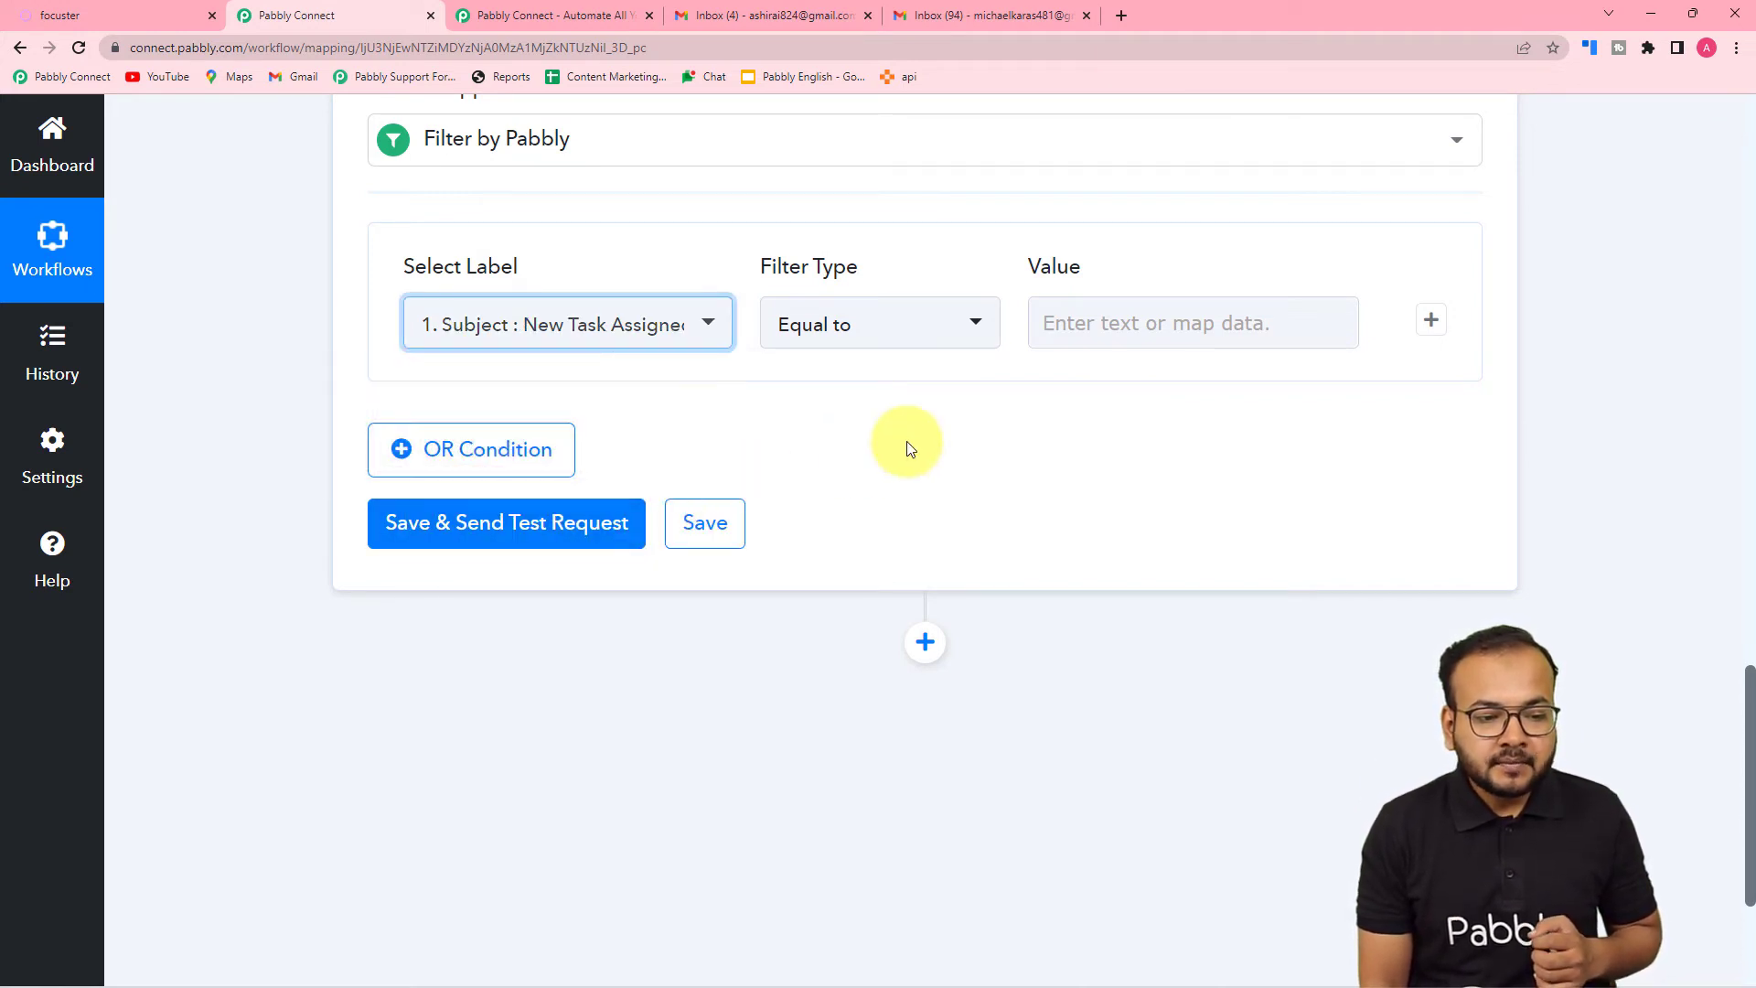
Set the condition's filter type to Contains and its value to Task
click(913, 349)
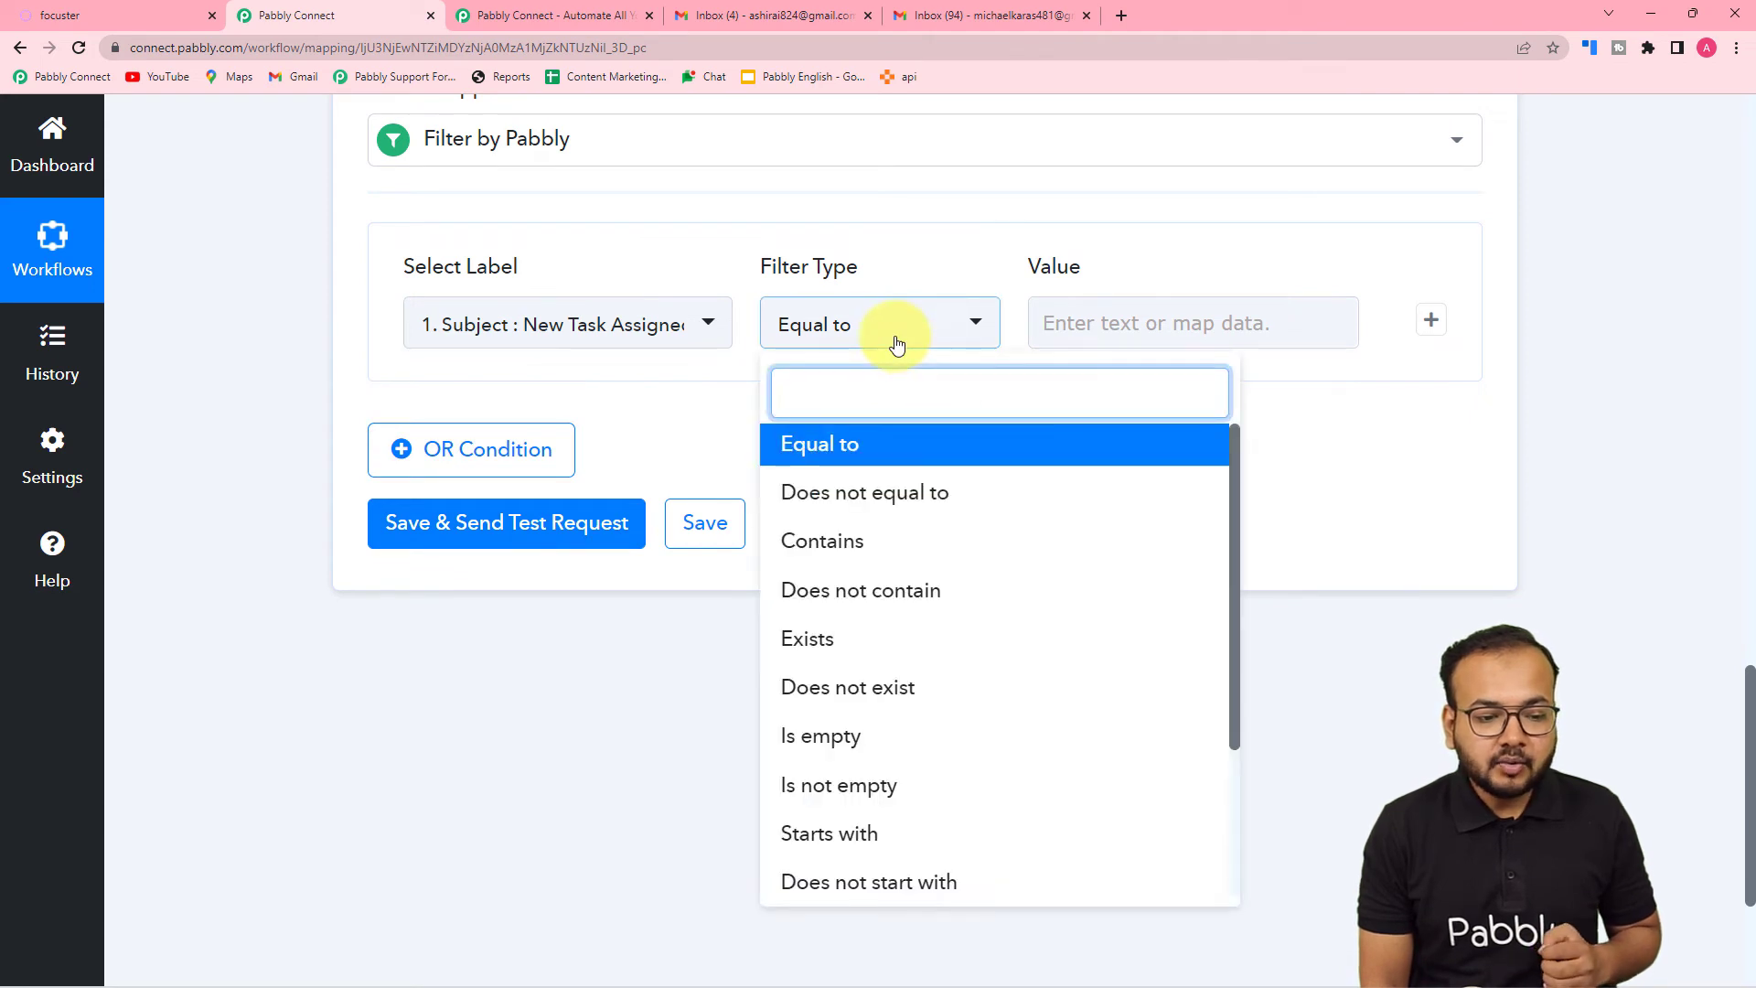
click(832, 556)
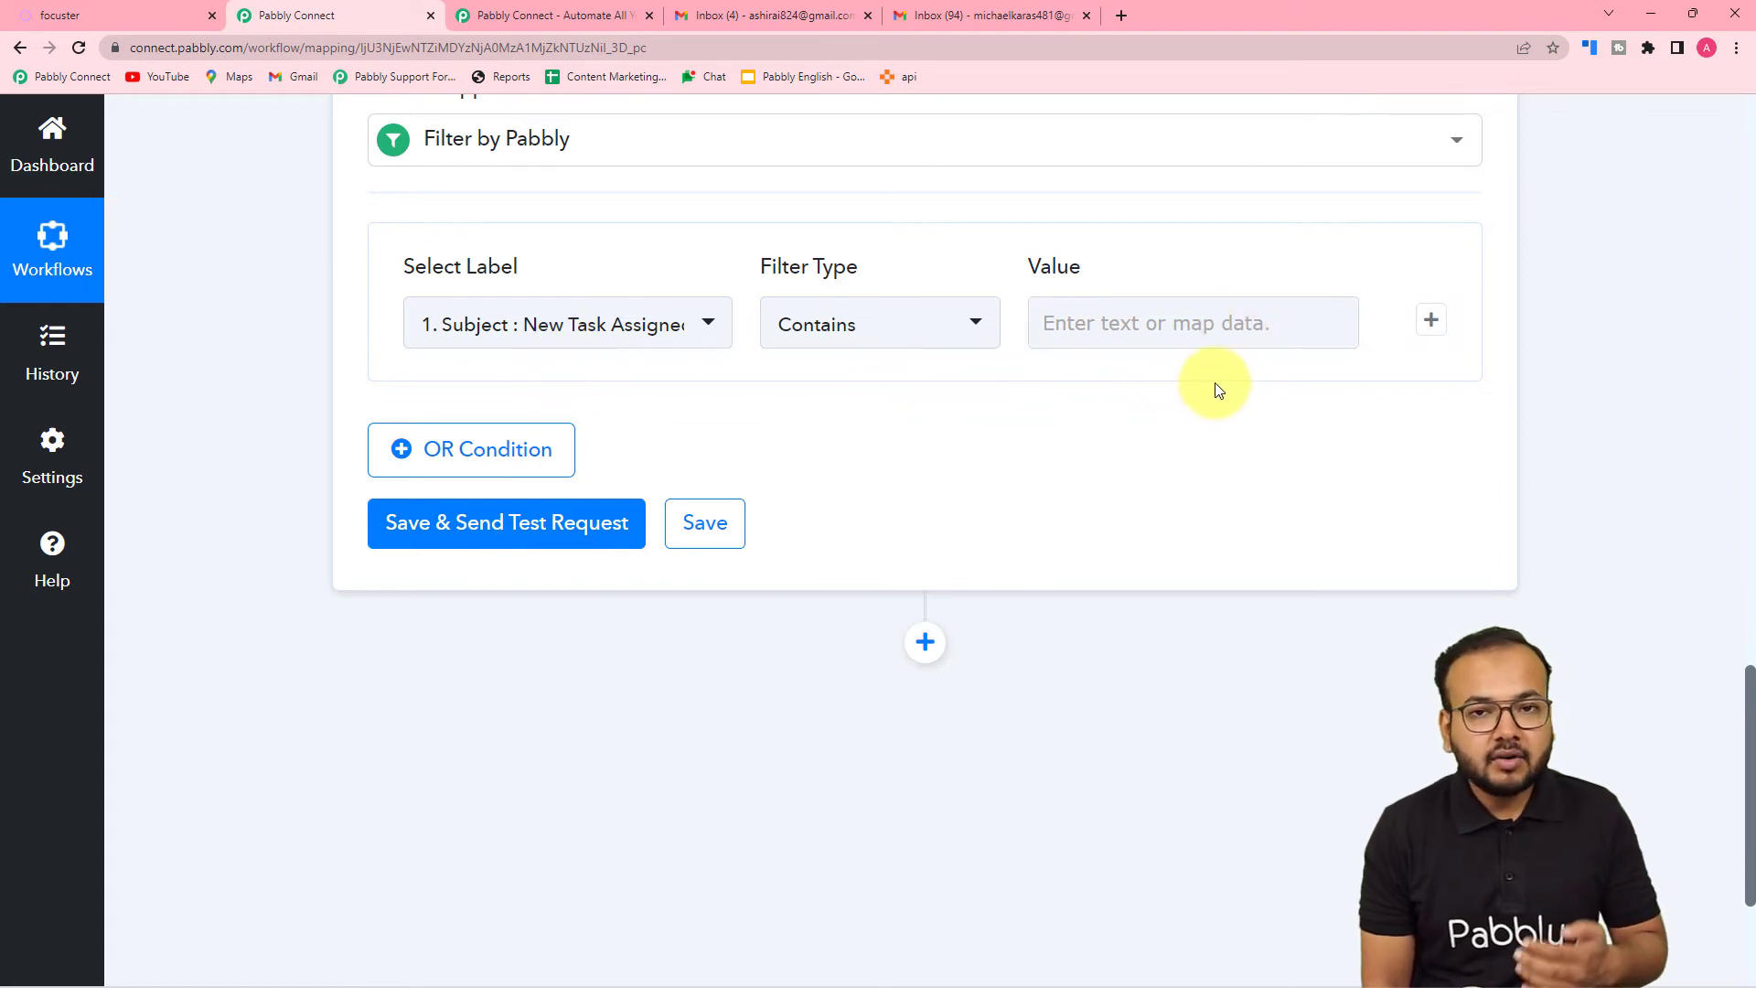
click(1205, 328)
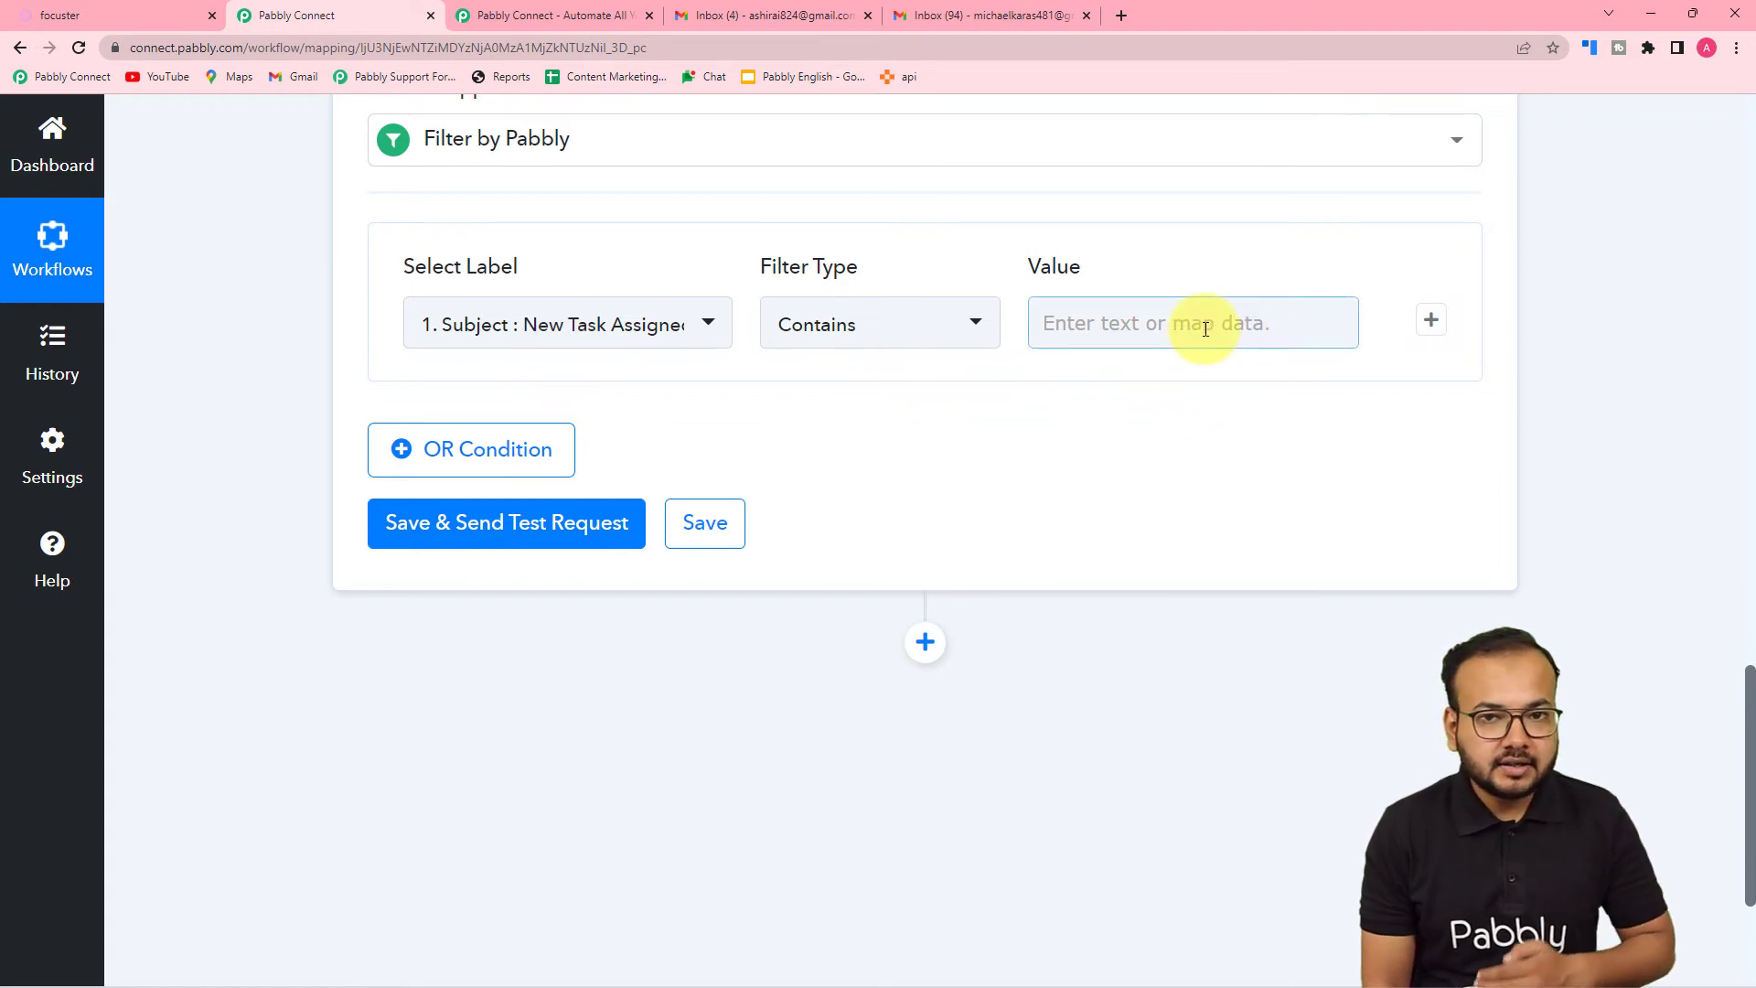
click(1206, 329)
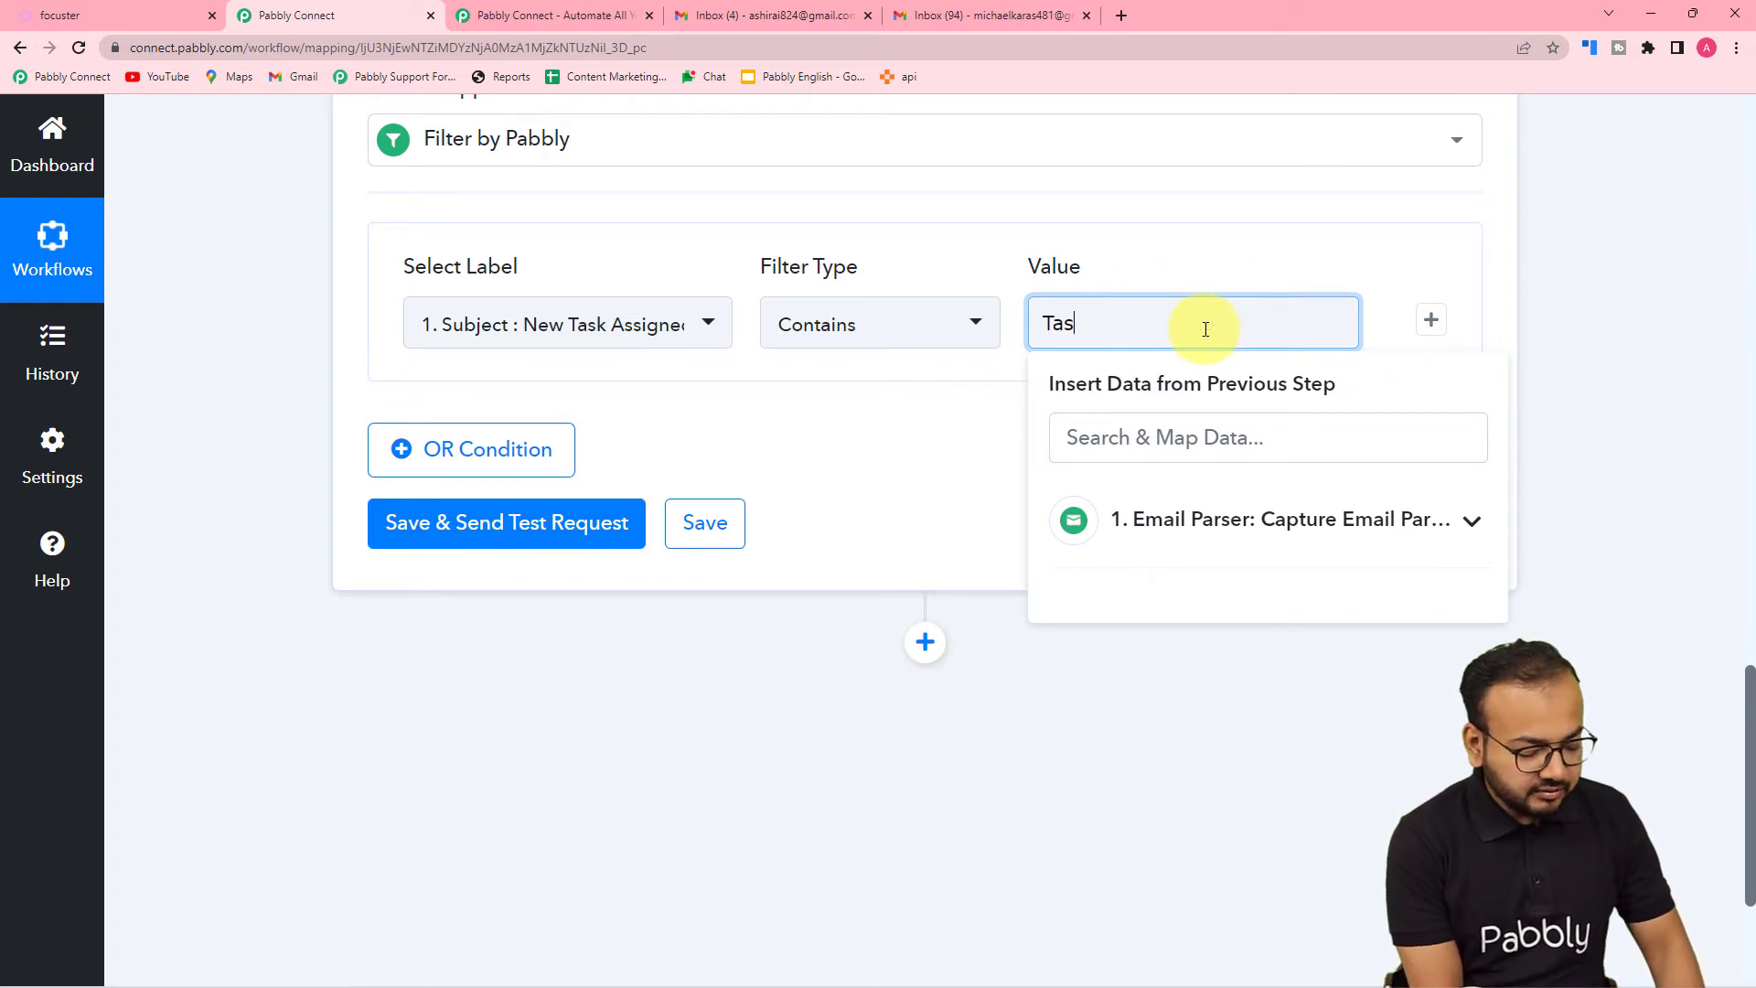
click(1001, 419)
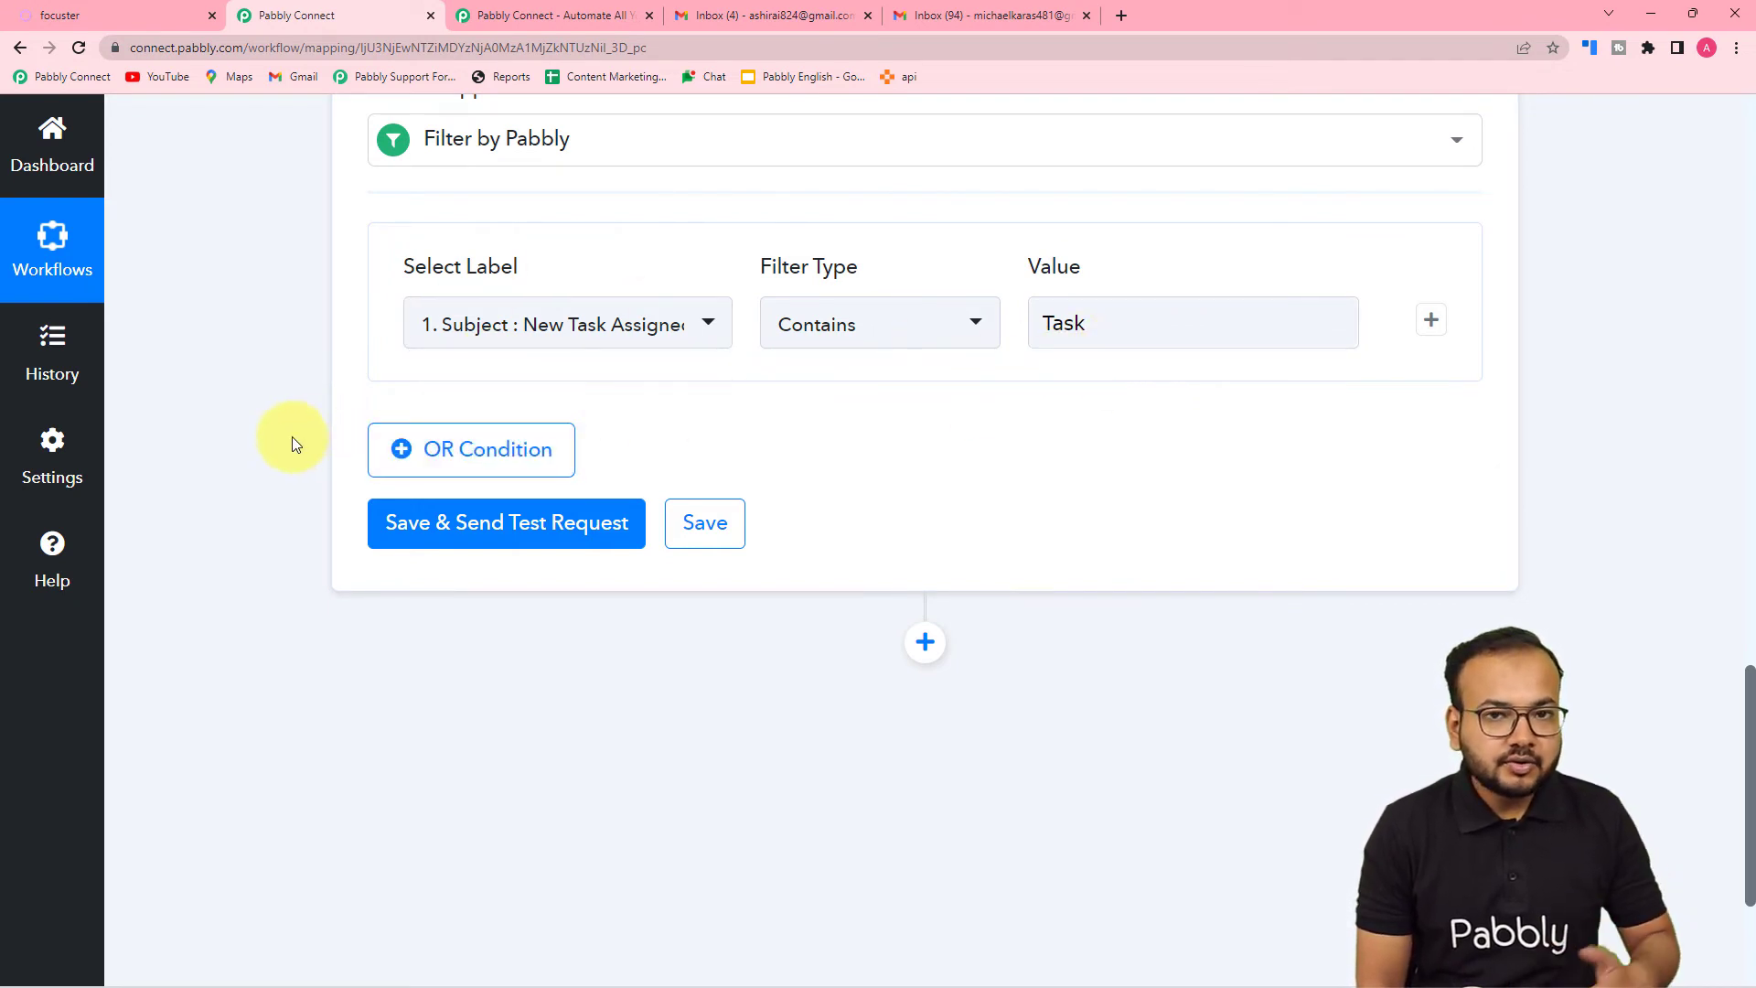
Save the filter, send a test request, and check the response received
click(470, 523)
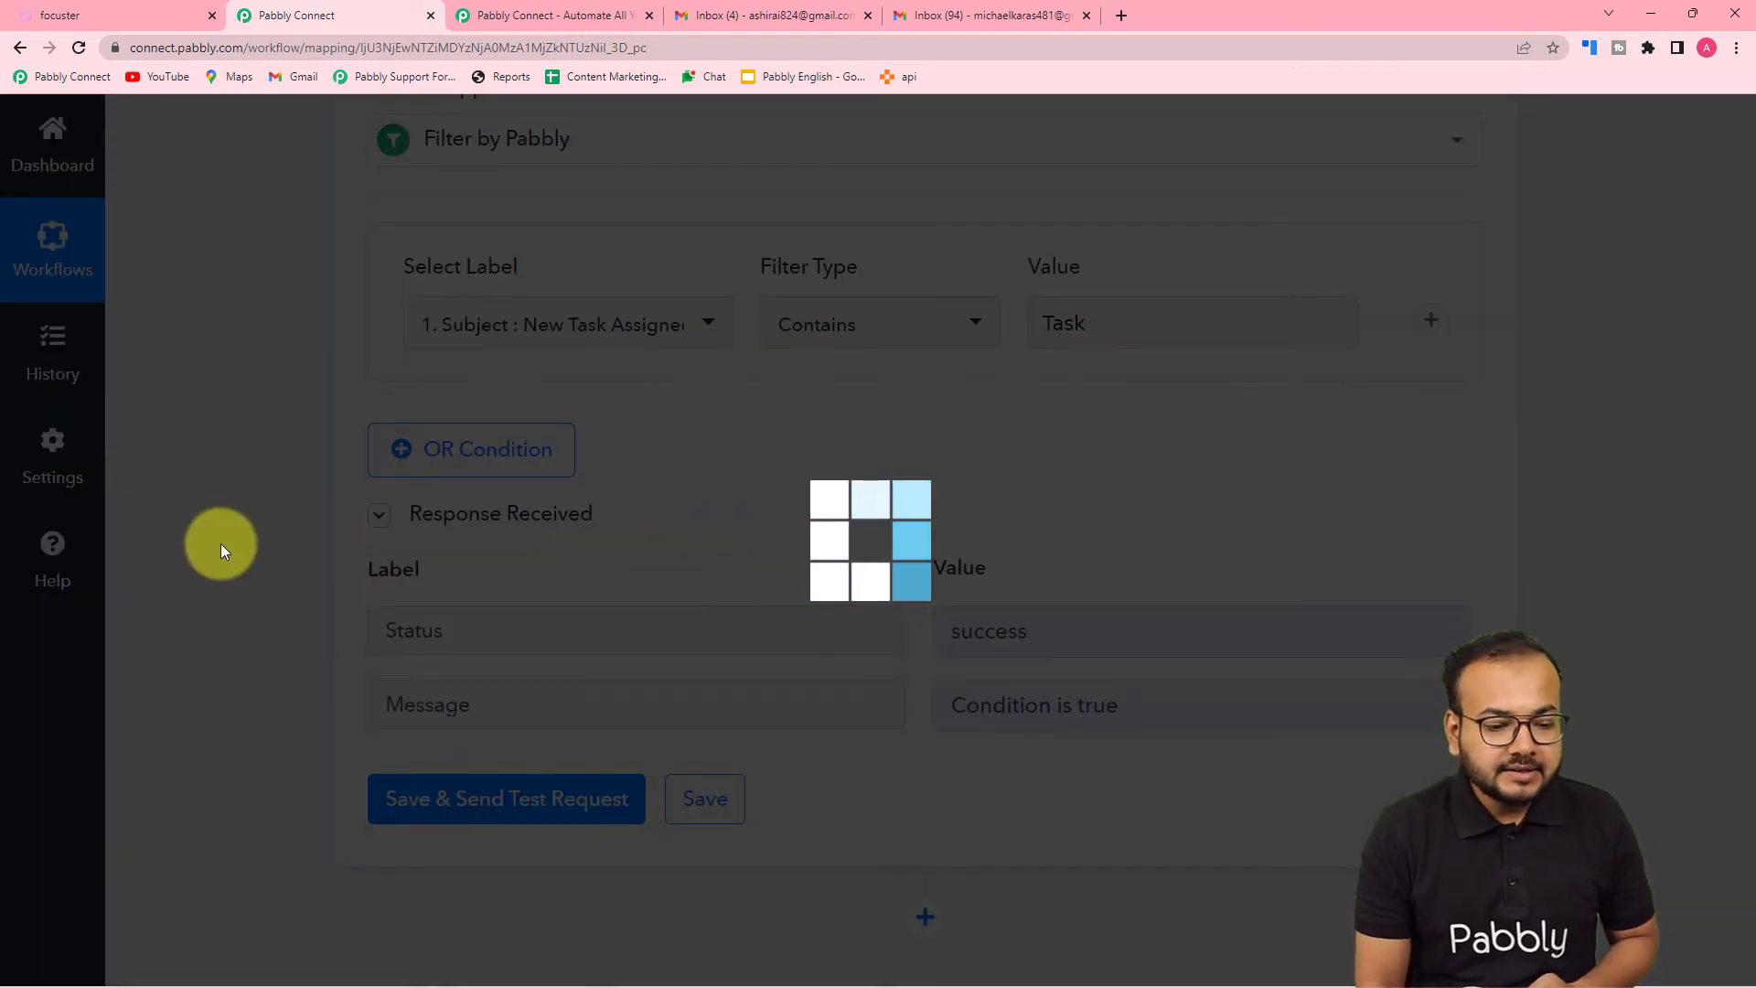
scroll(909, 681, down, 4)
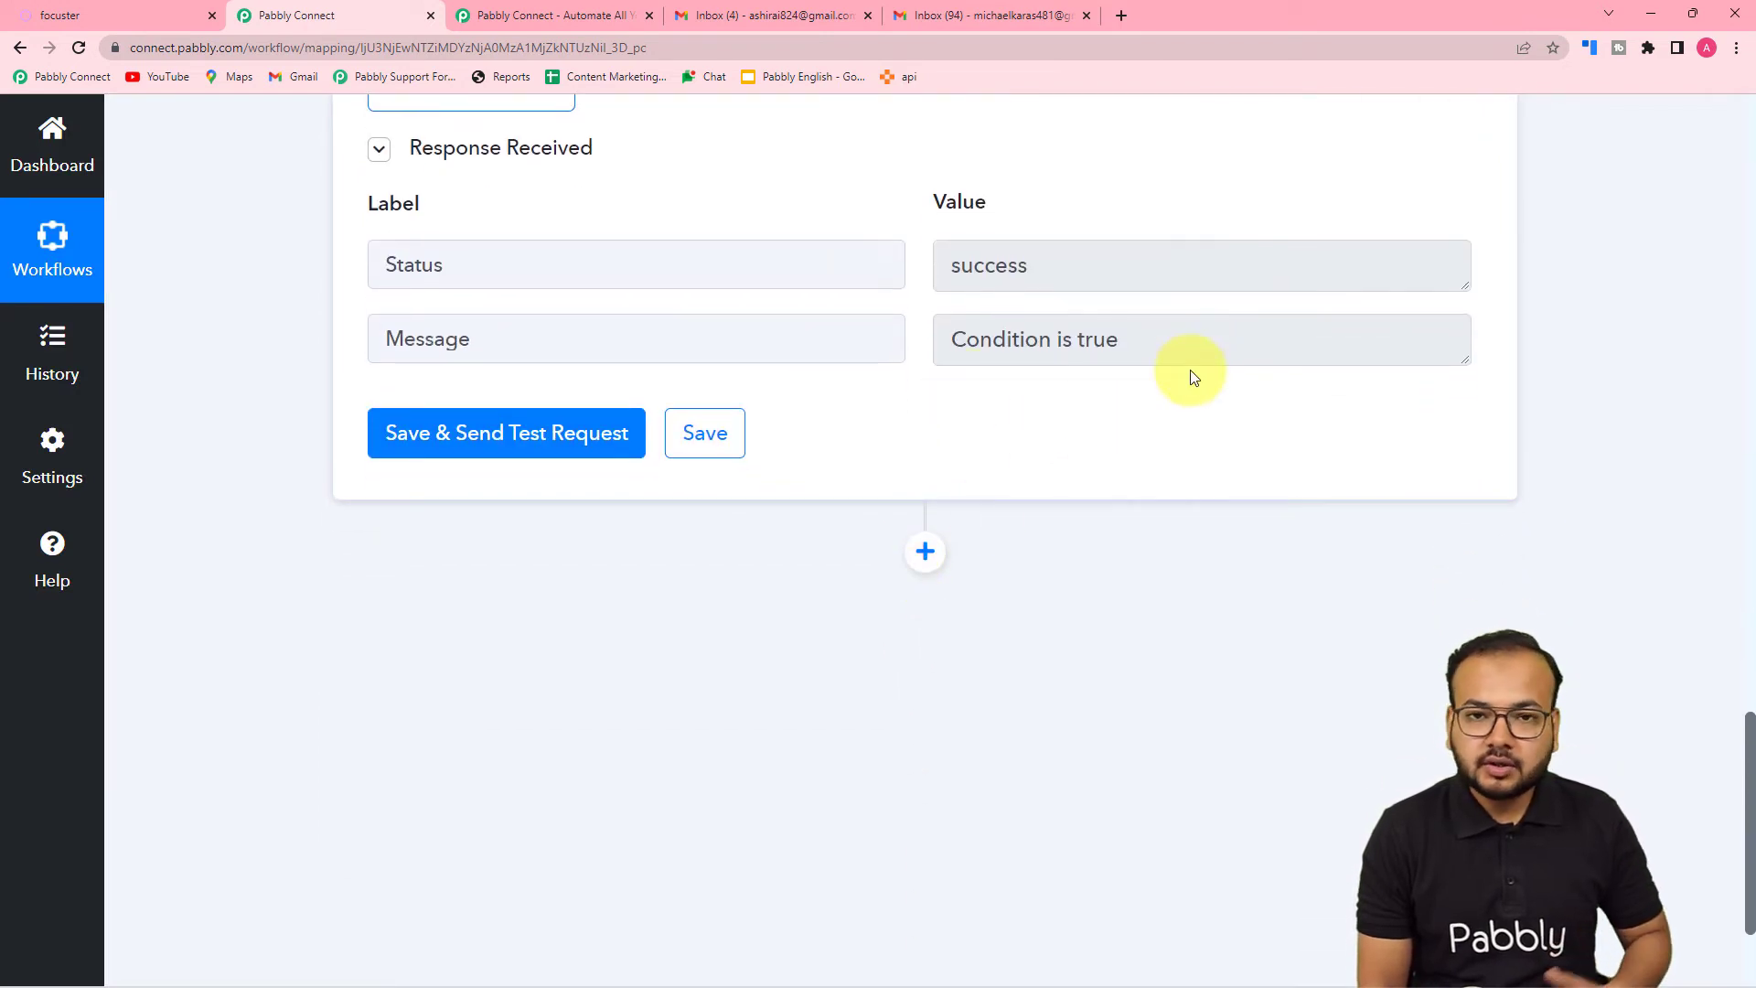
scroll(828, 595, down, 2)
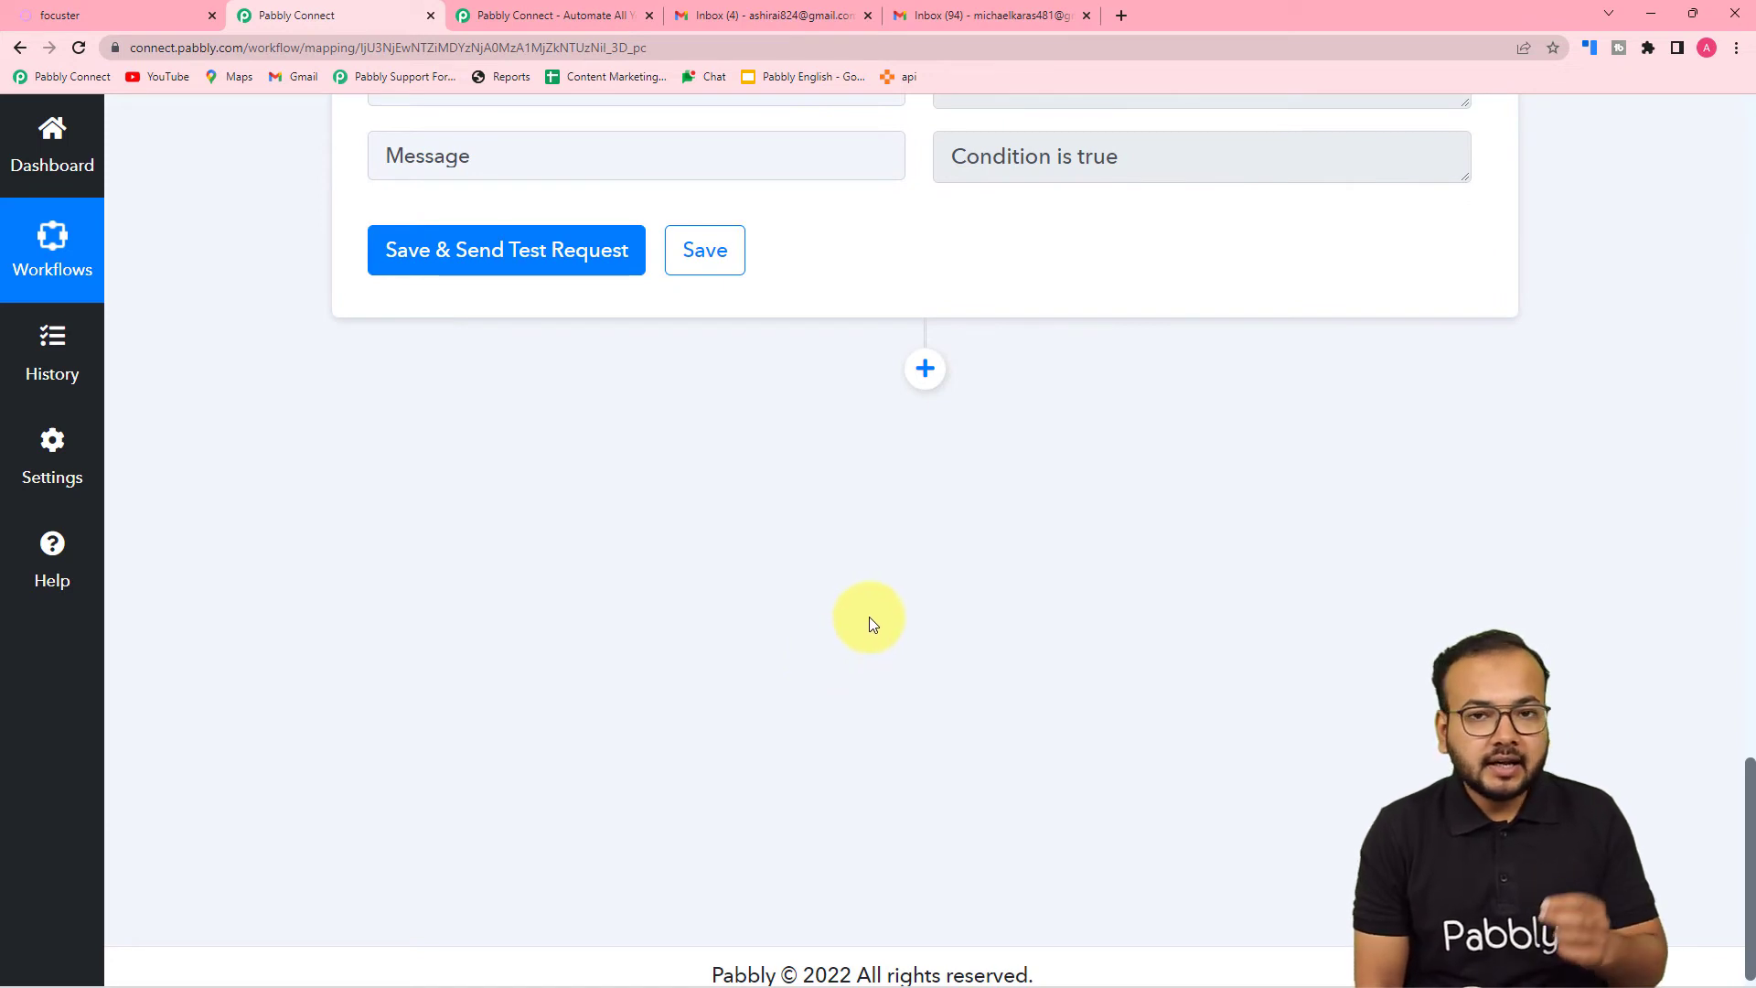
Add an action step after the filter using the Focuster app with the Create Action event
click(920, 380)
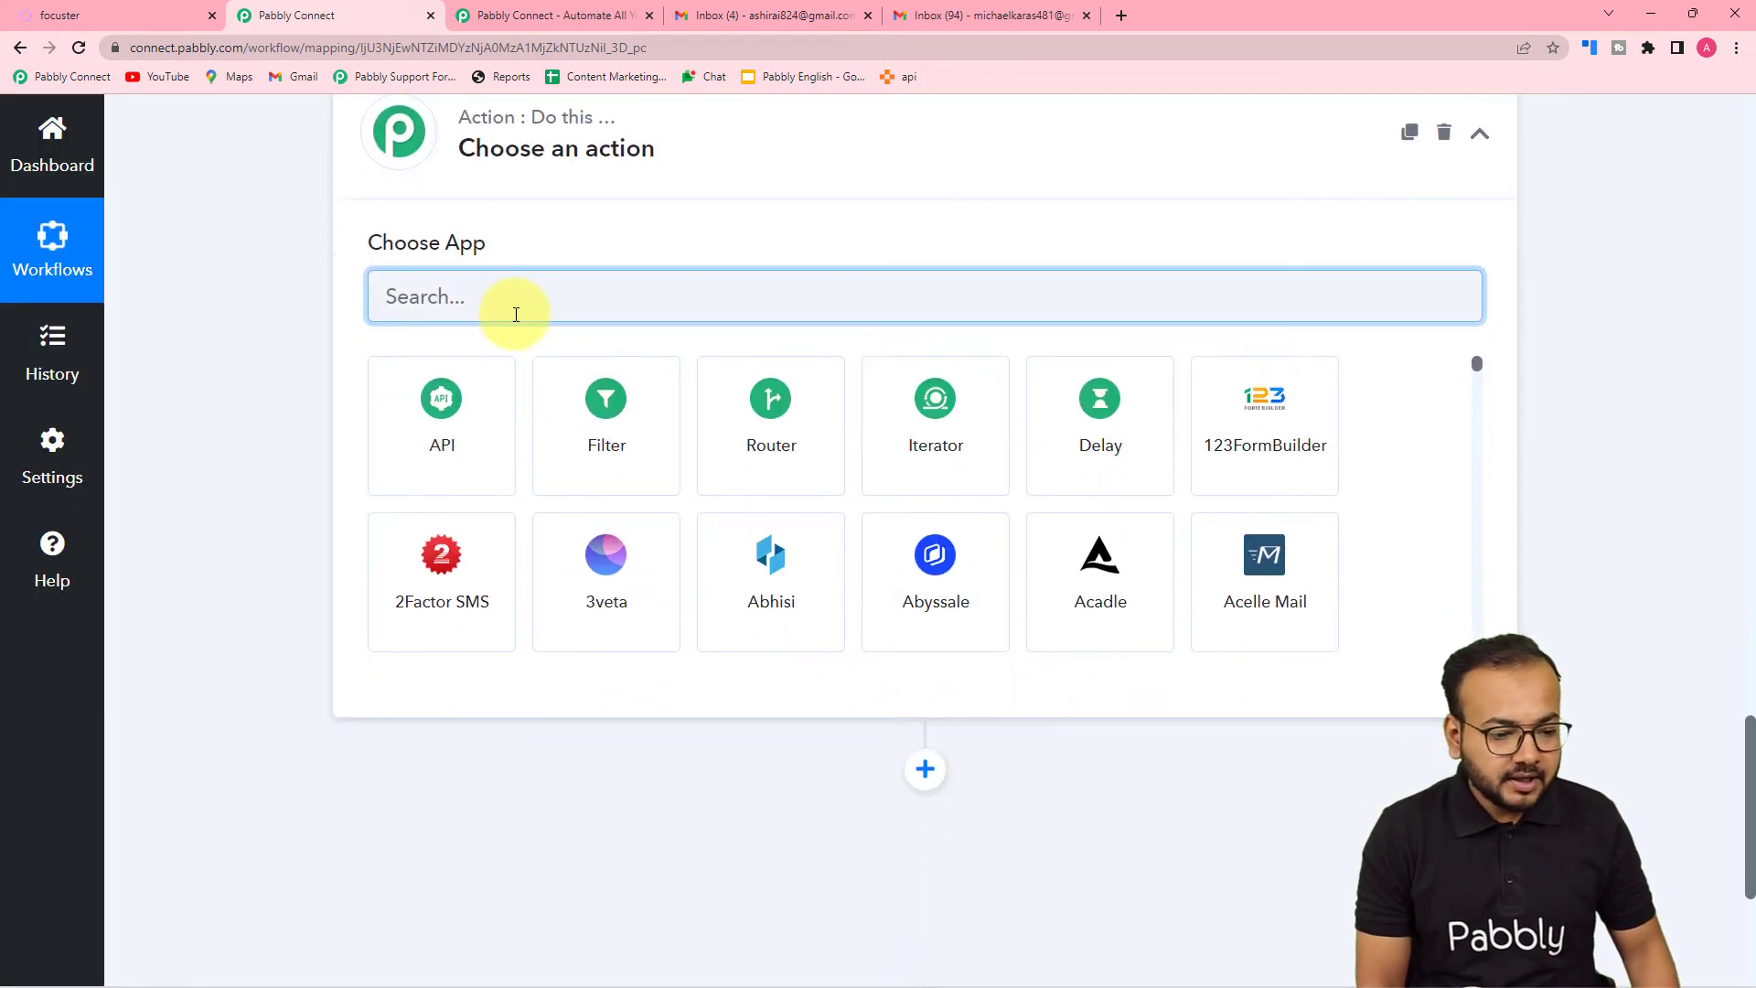
text(focu)
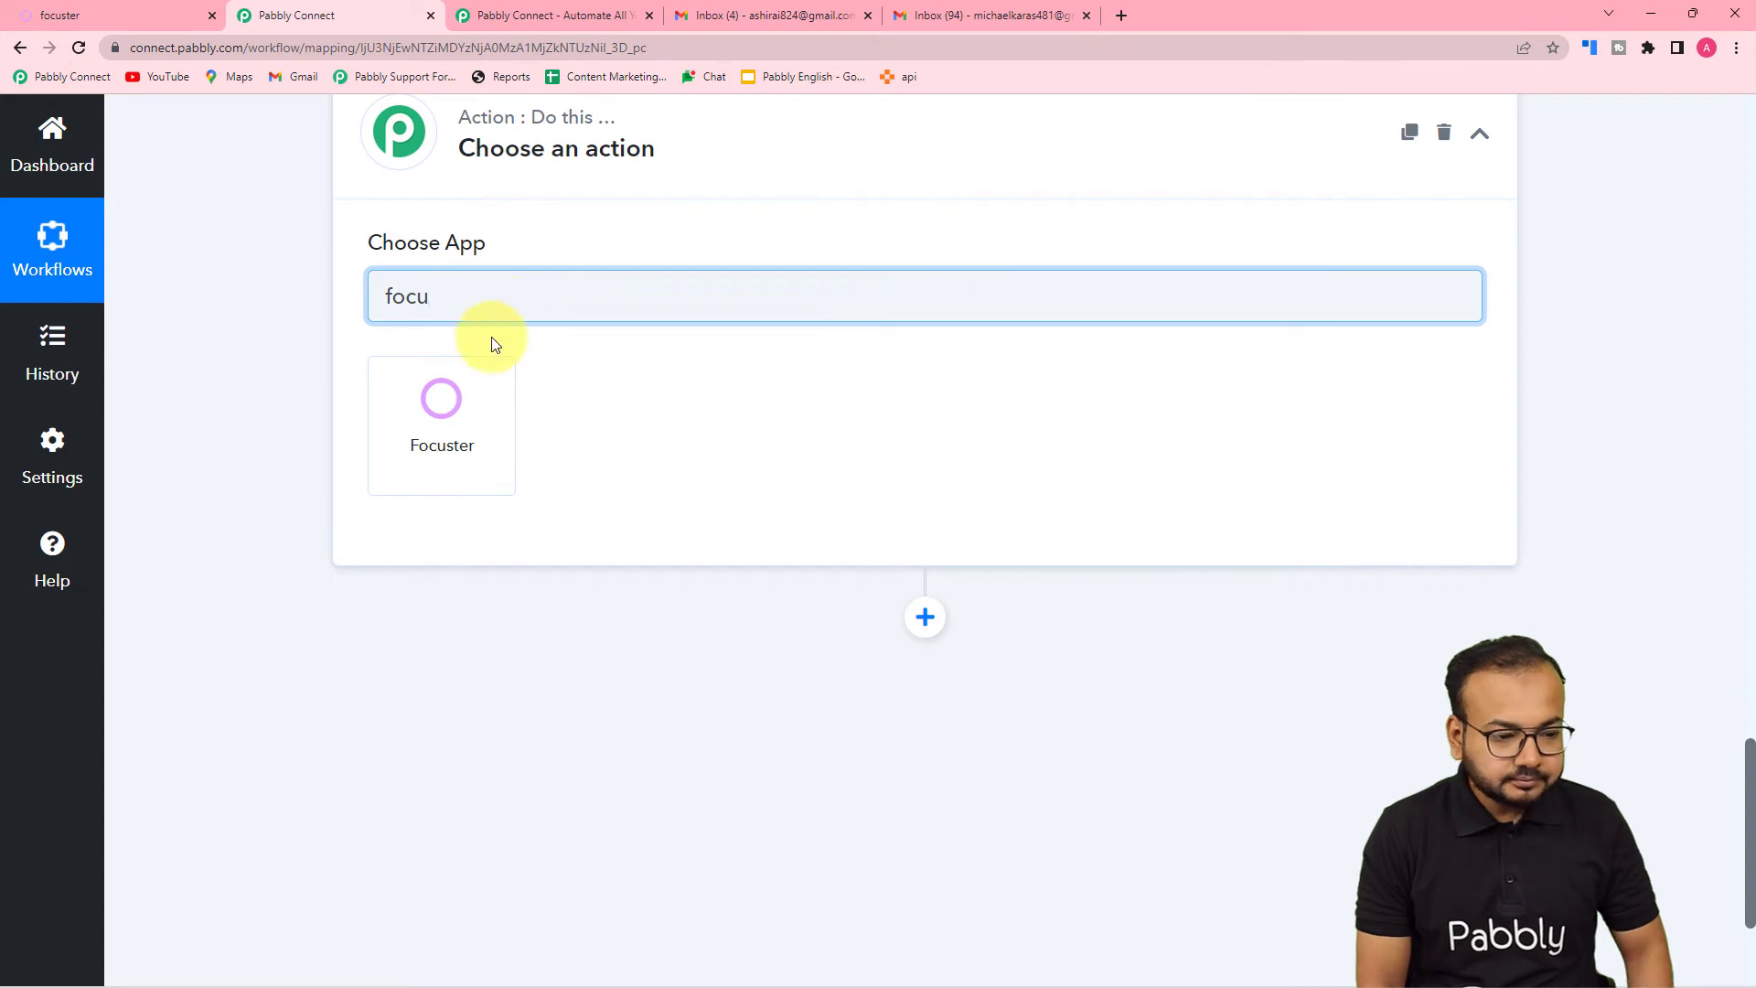
click(451, 465)
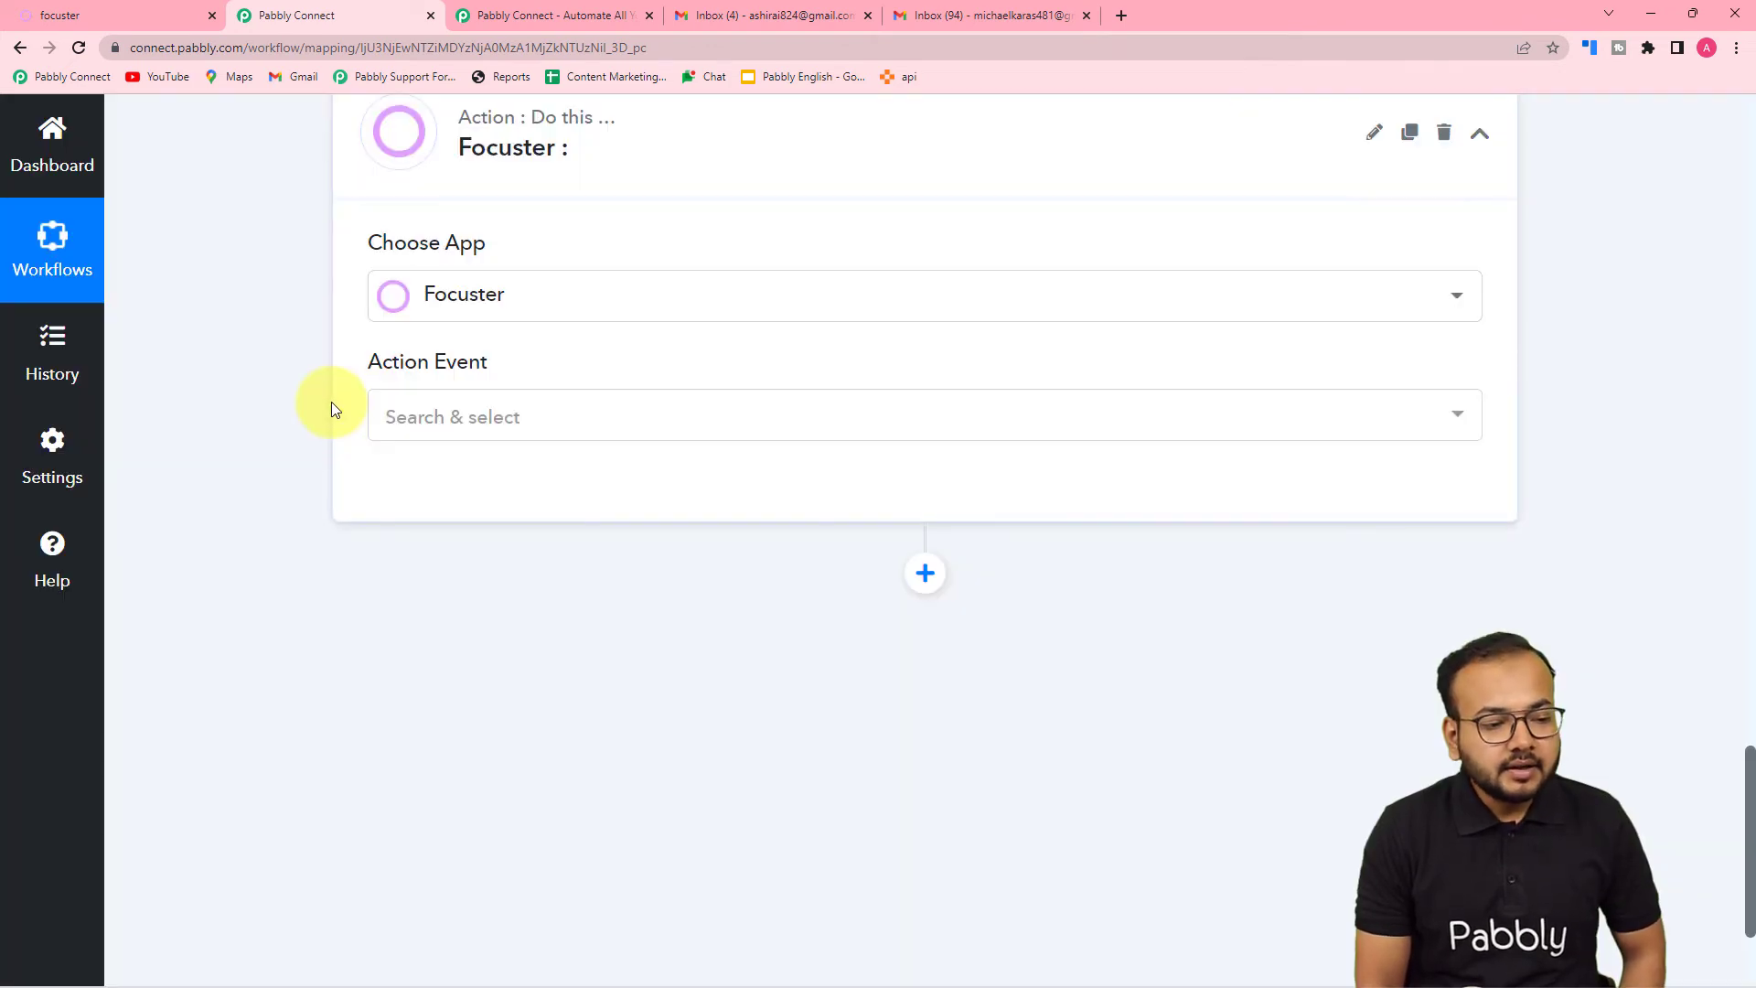
click(453, 419)
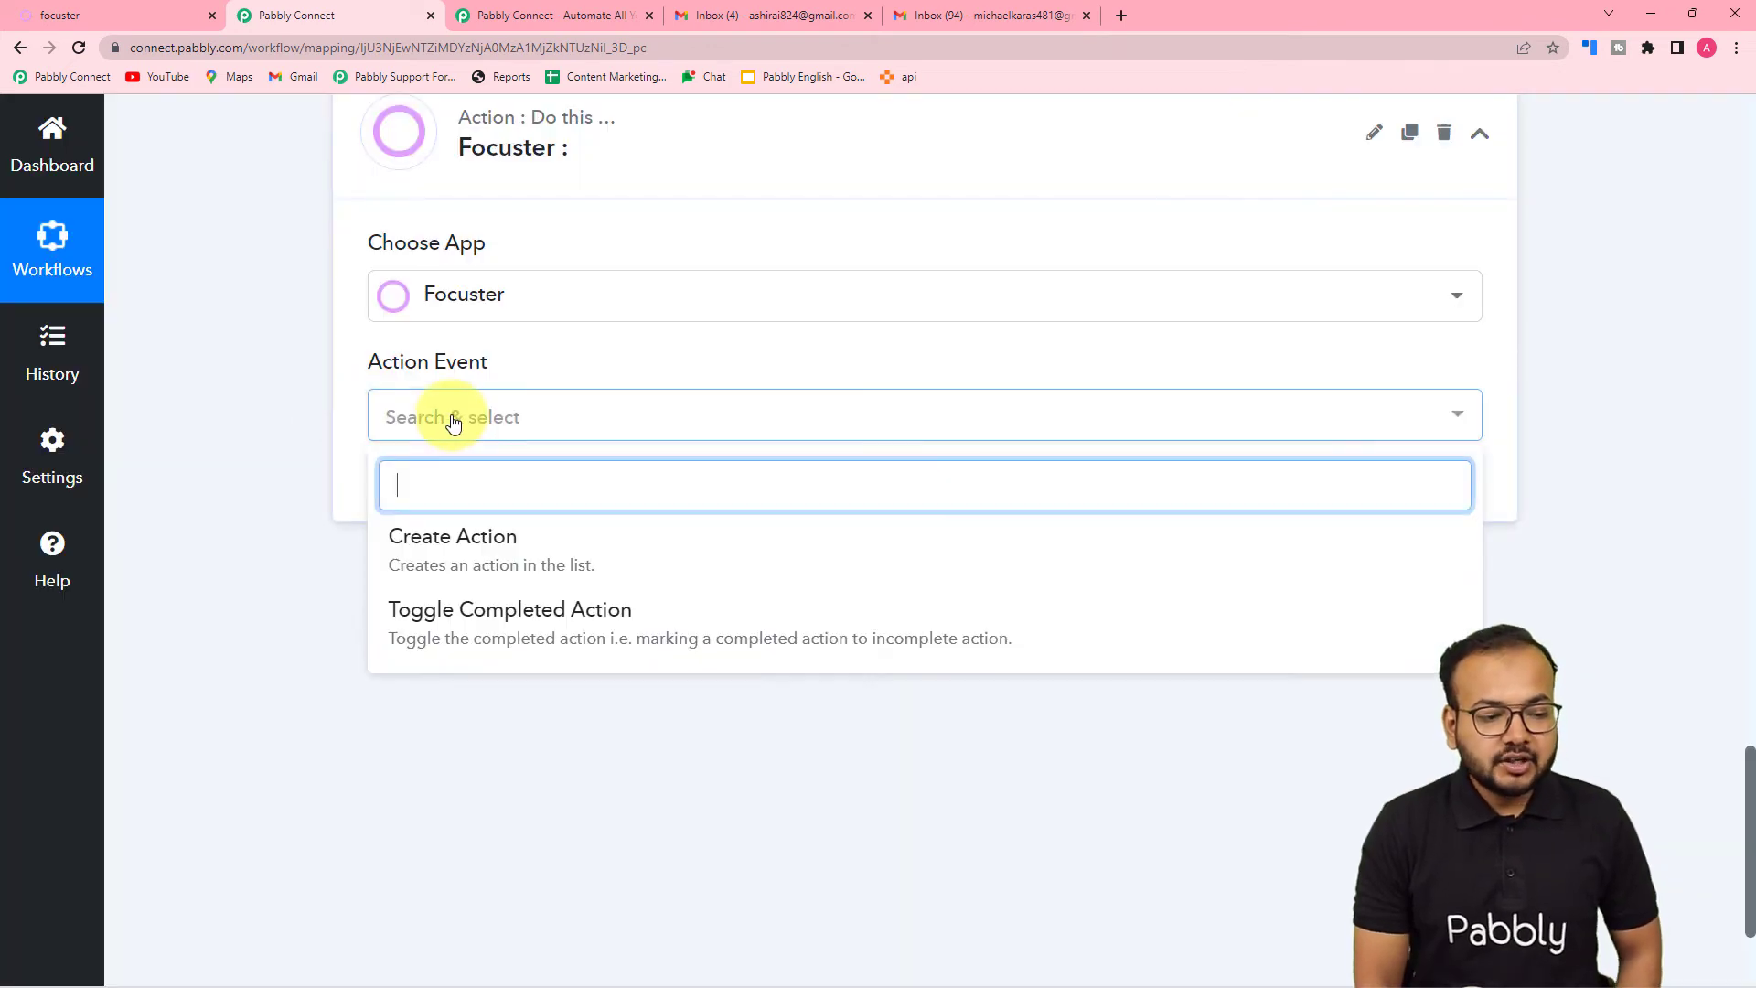
click(458, 559)
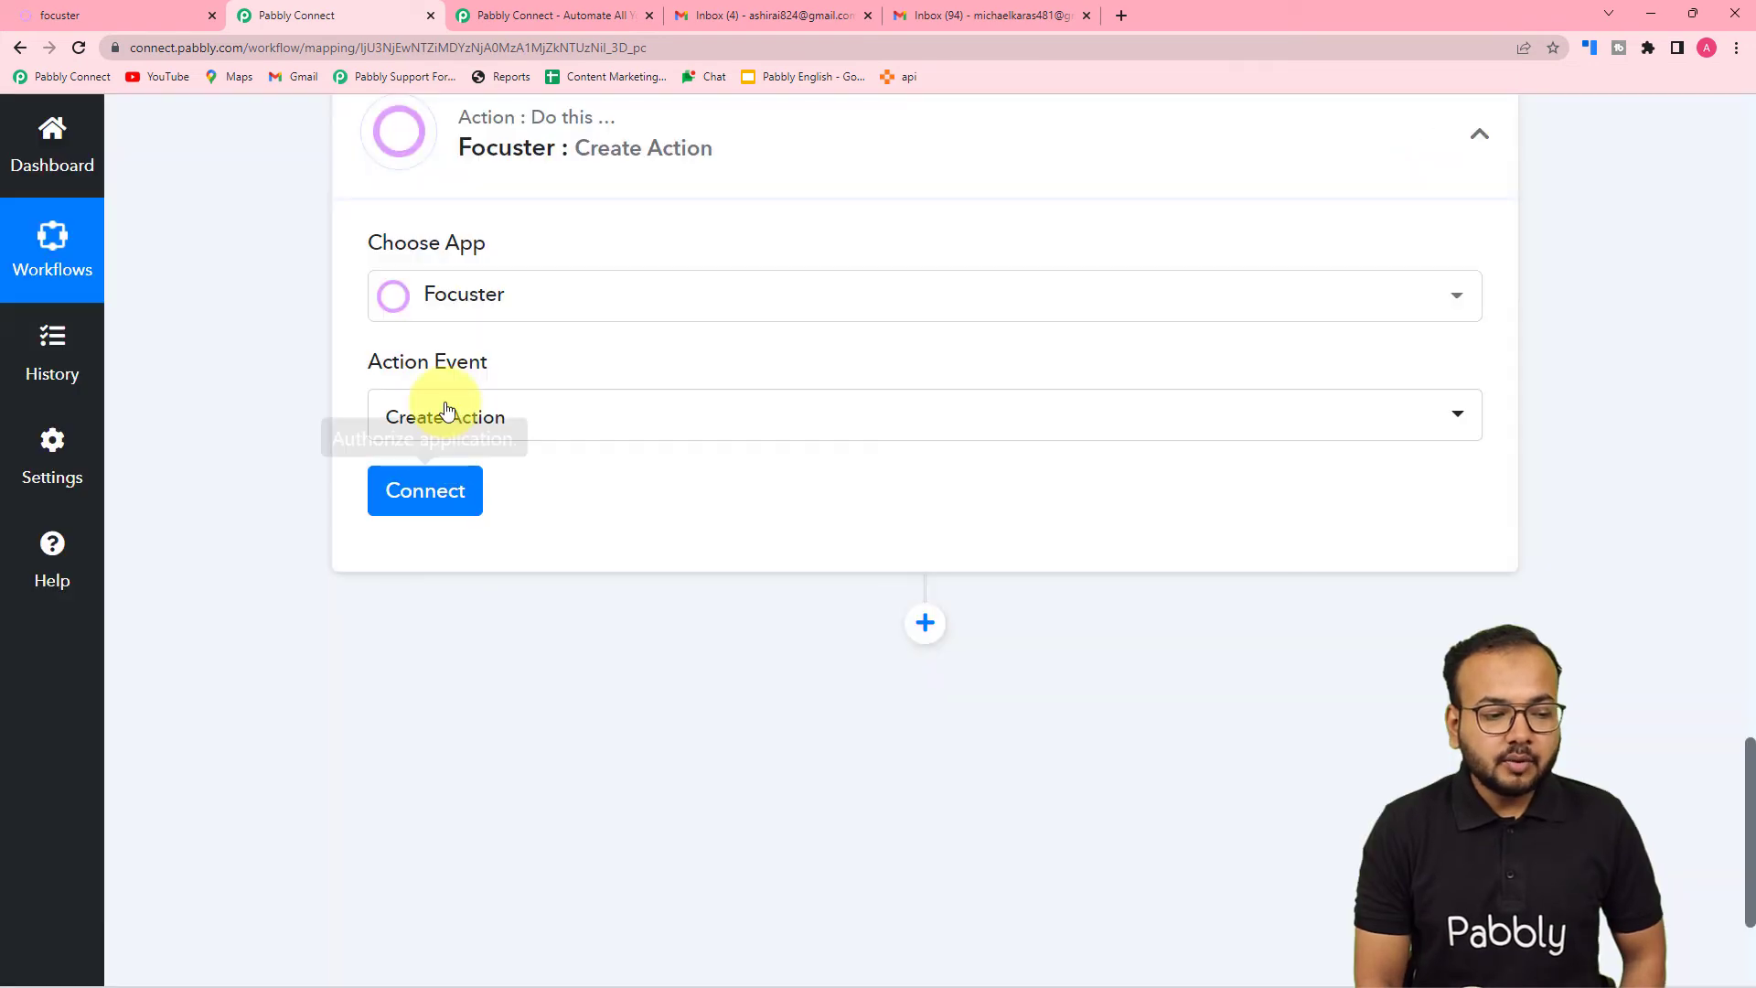
Start connecting the Focuster account with the option to add a new connection
click(422, 492)
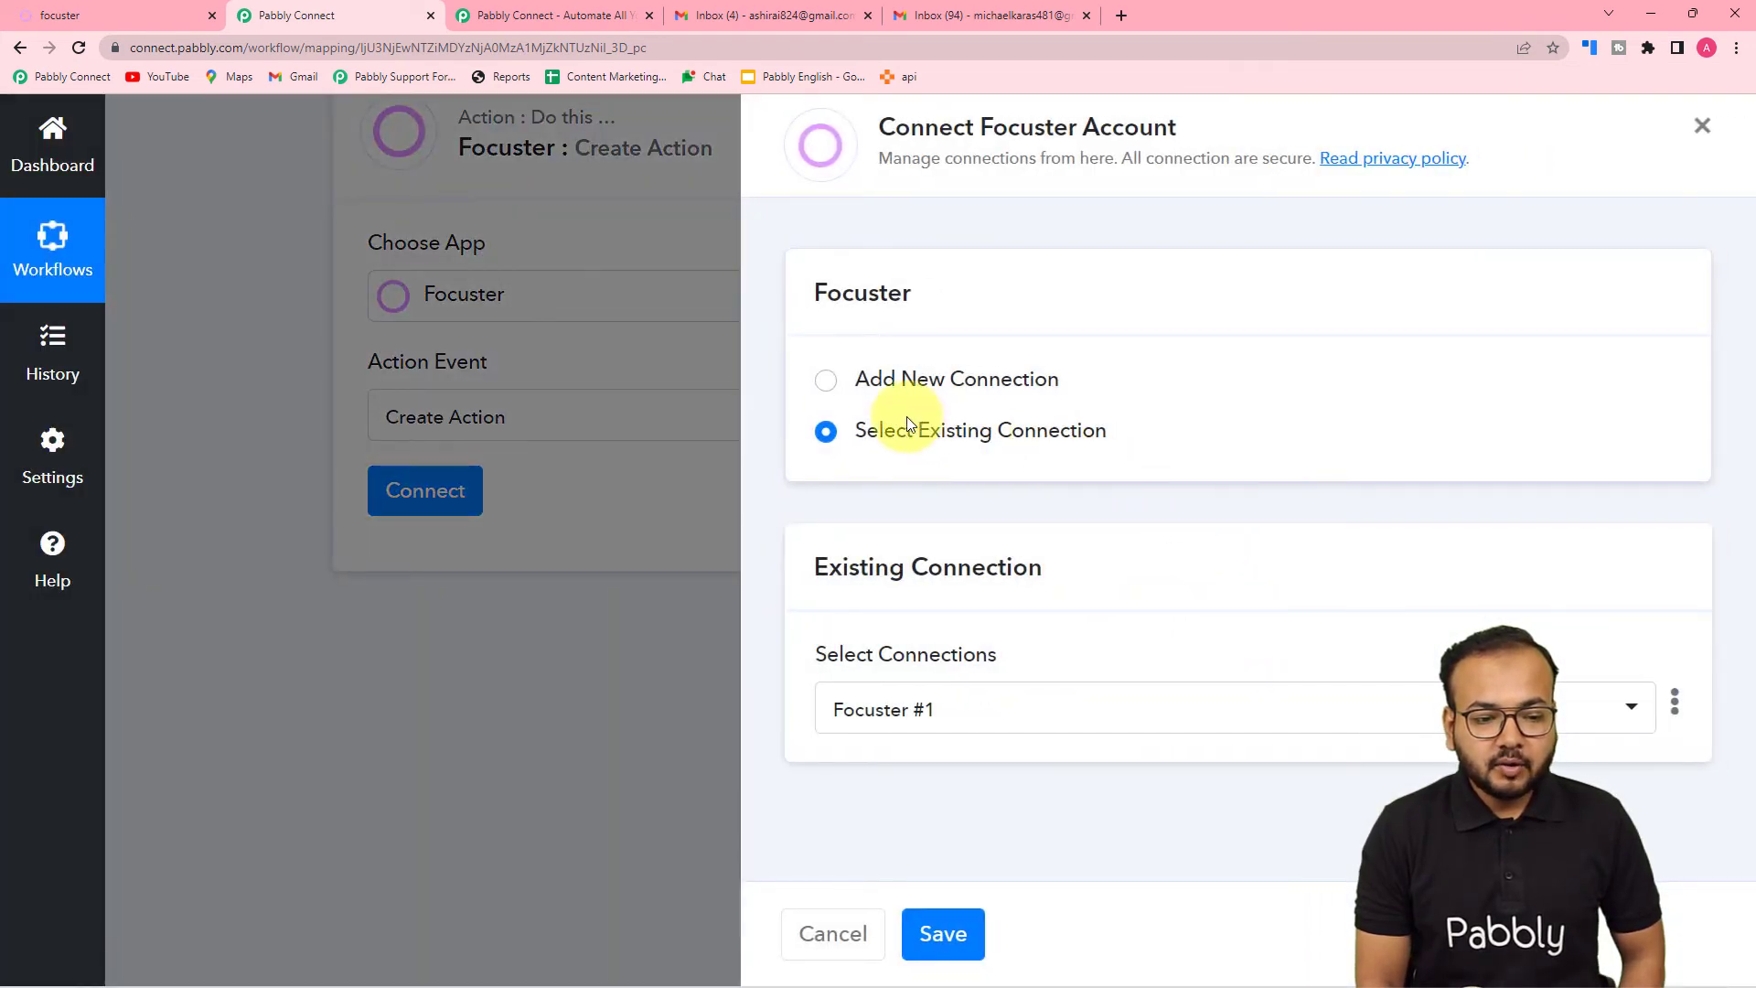
click(825, 380)
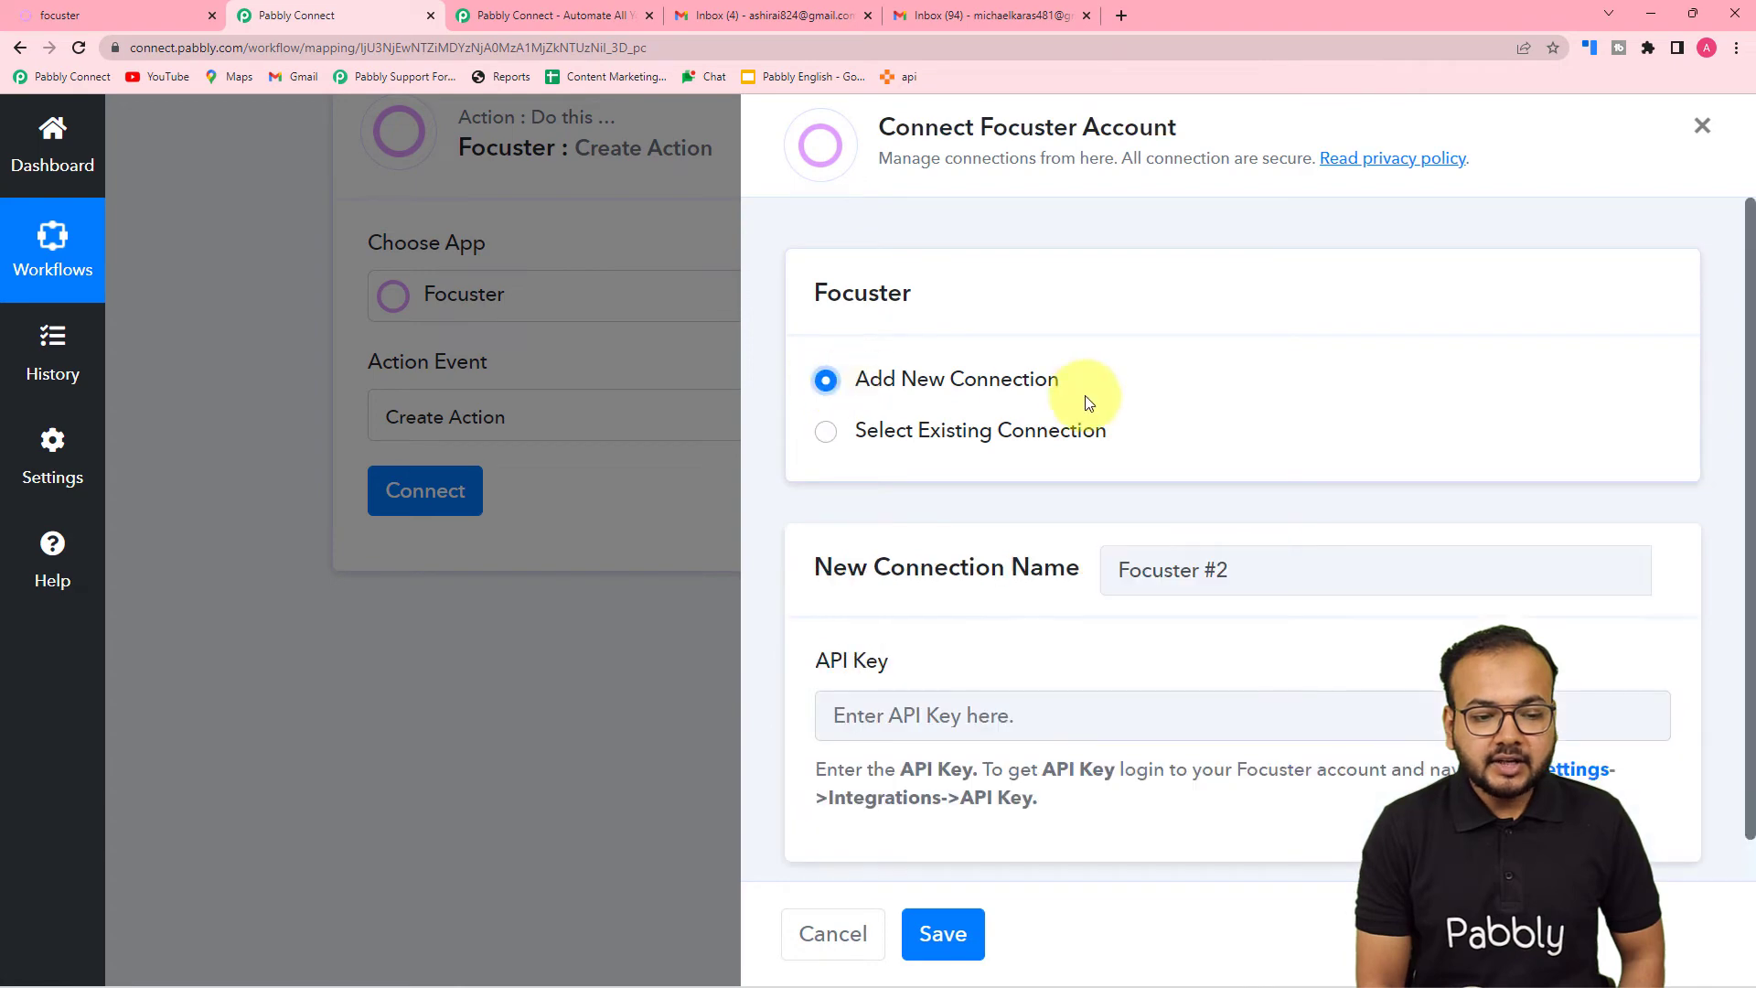
scroll(1056, 729, down, 1)
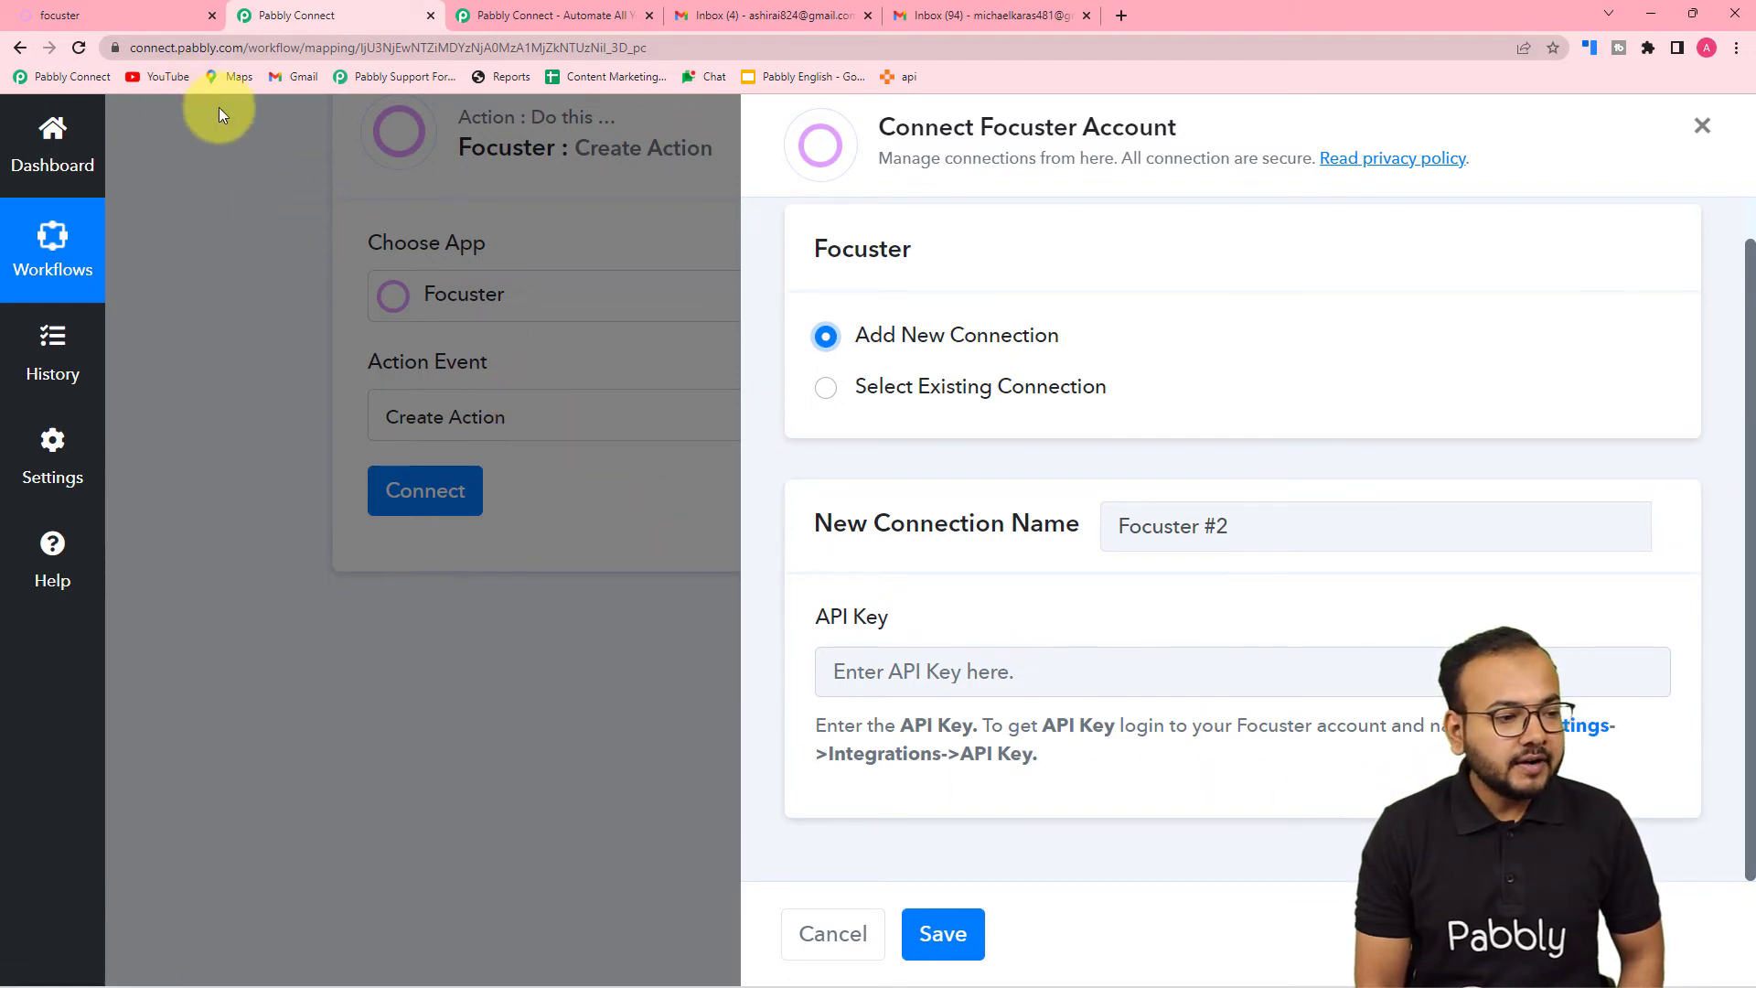
Switch to Focuster and copy the account's API key from the Integrations settings
click(169, 12)
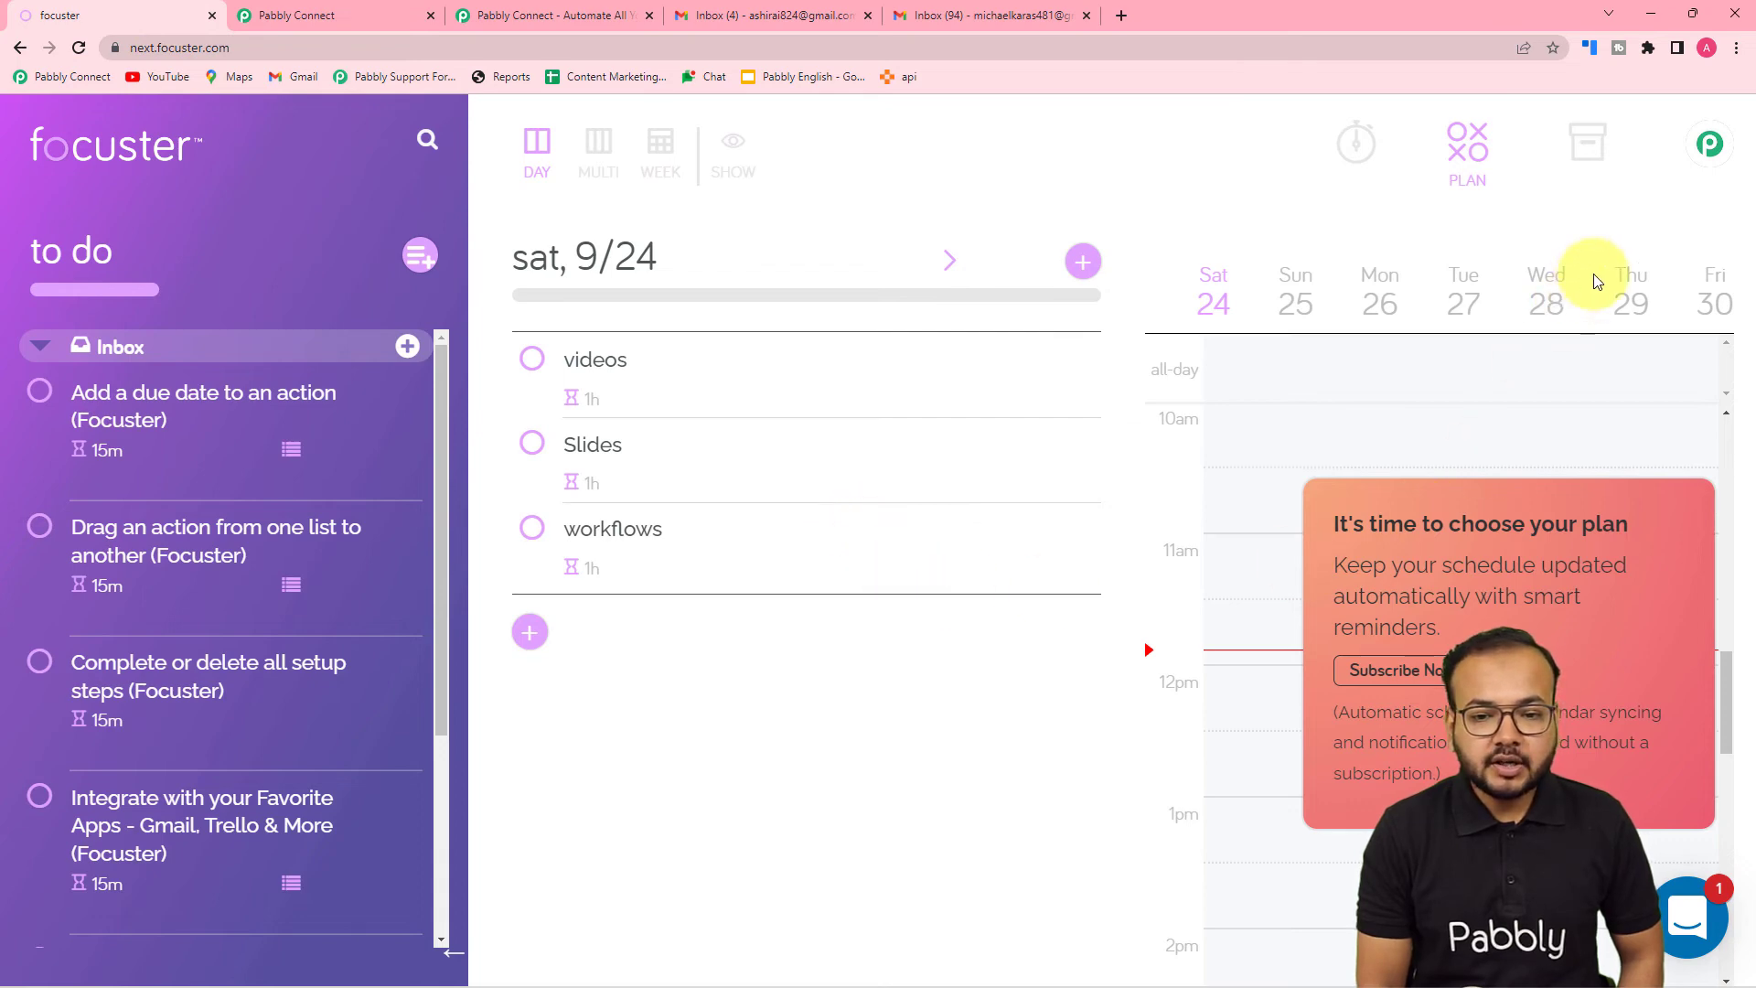
click(1709, 143)
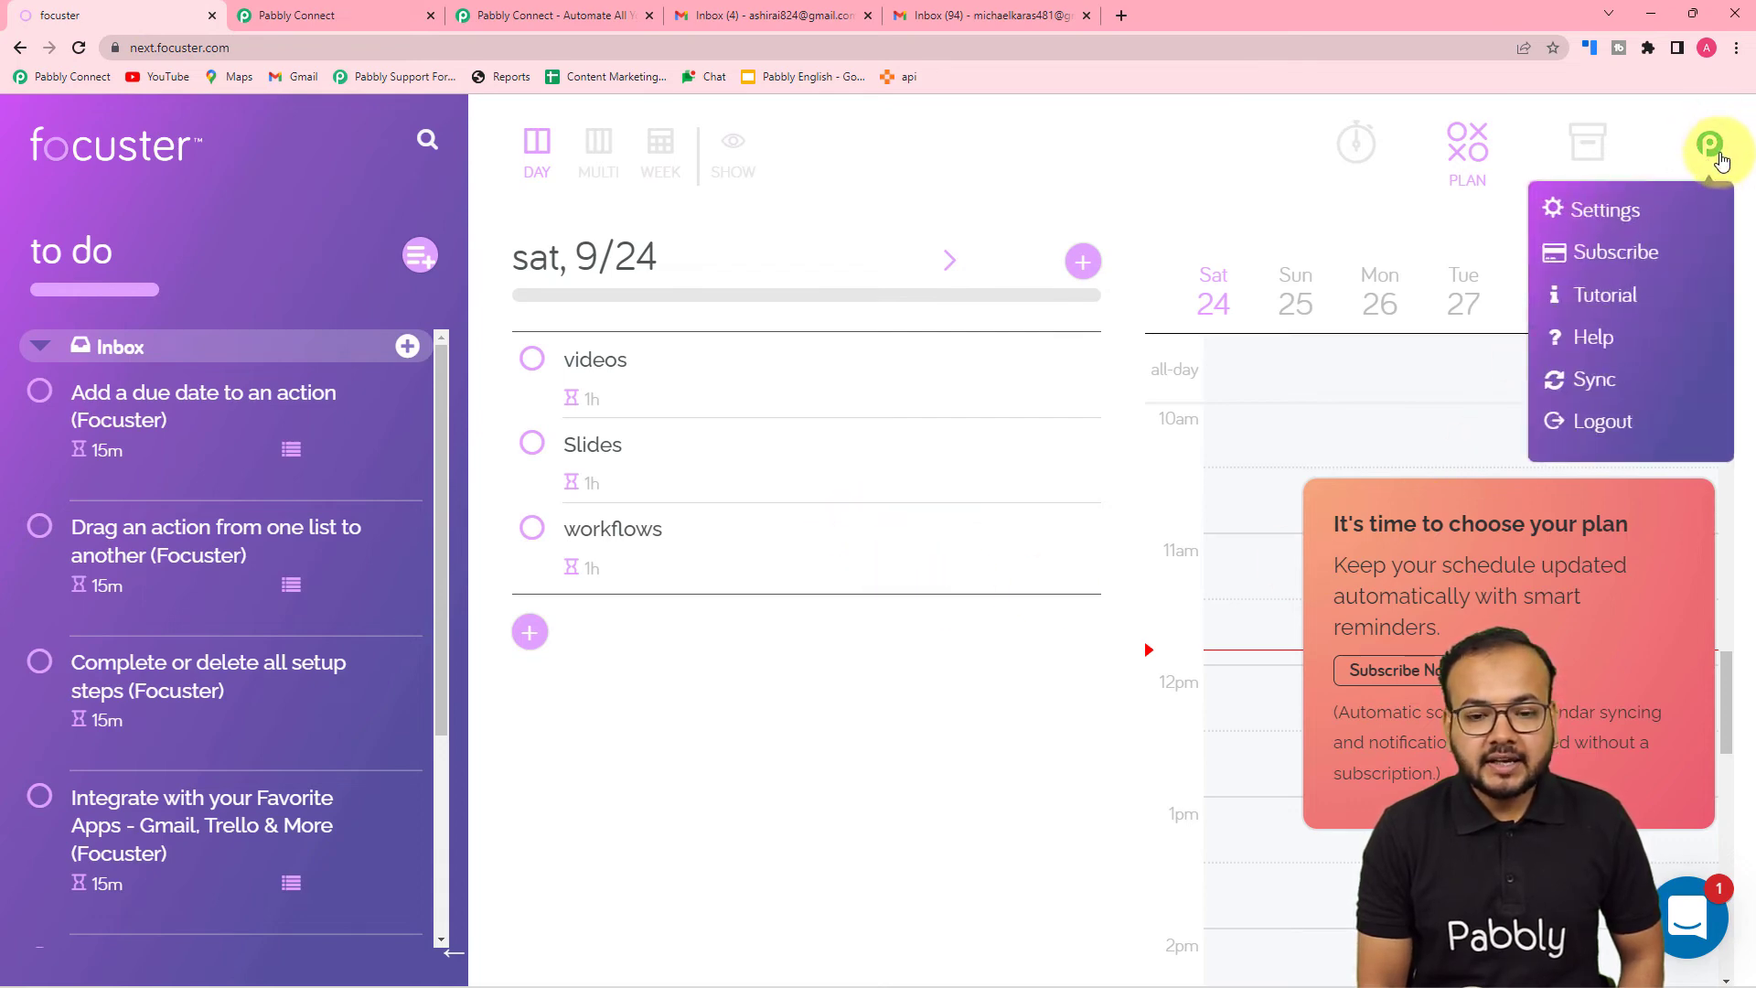
click(1602, 212)
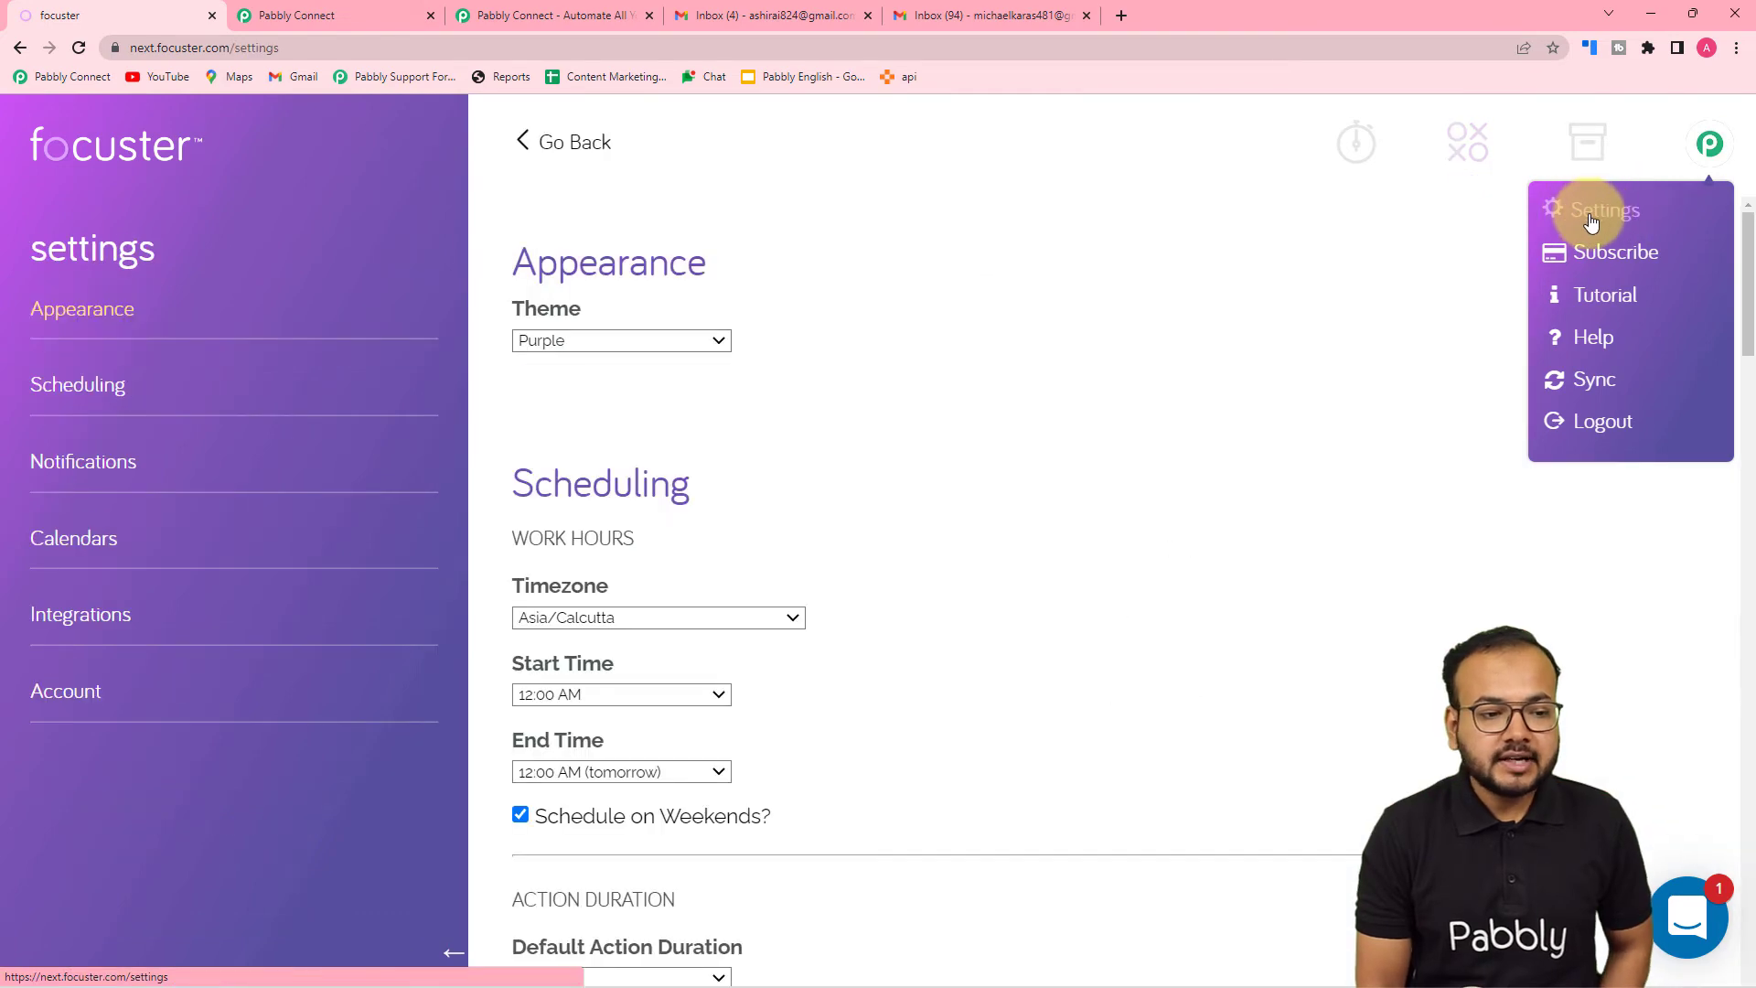
click(1458, 262)
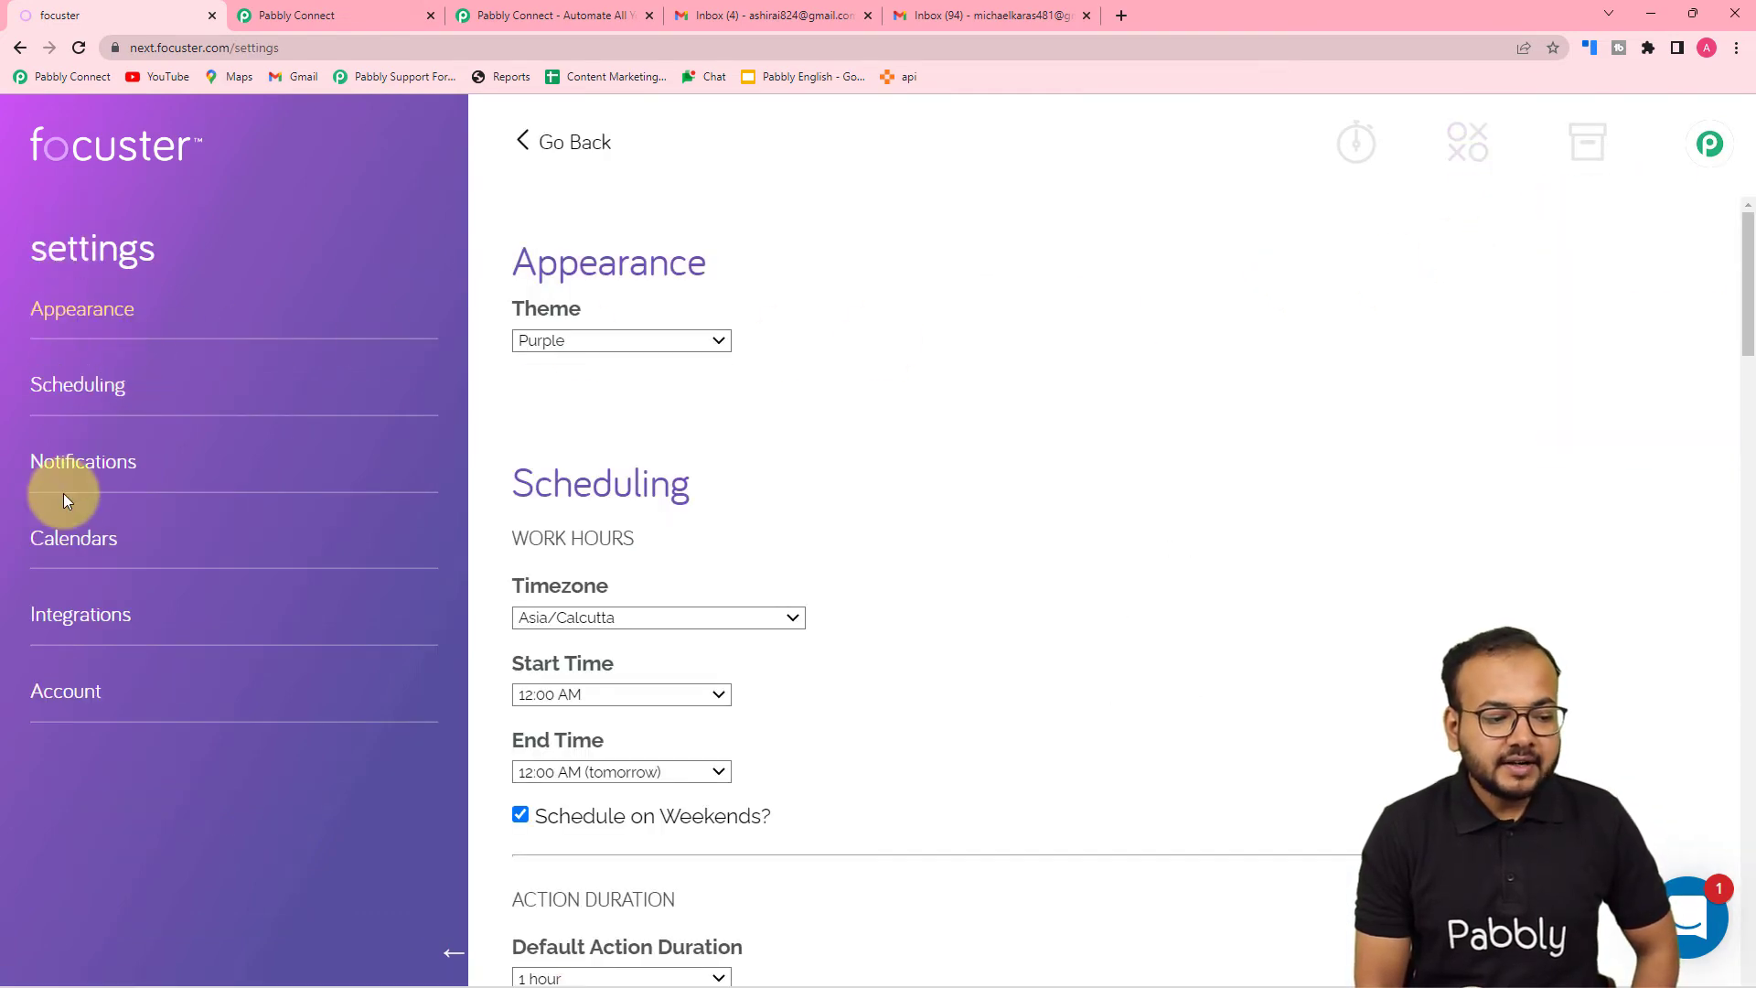
click(79, 615)
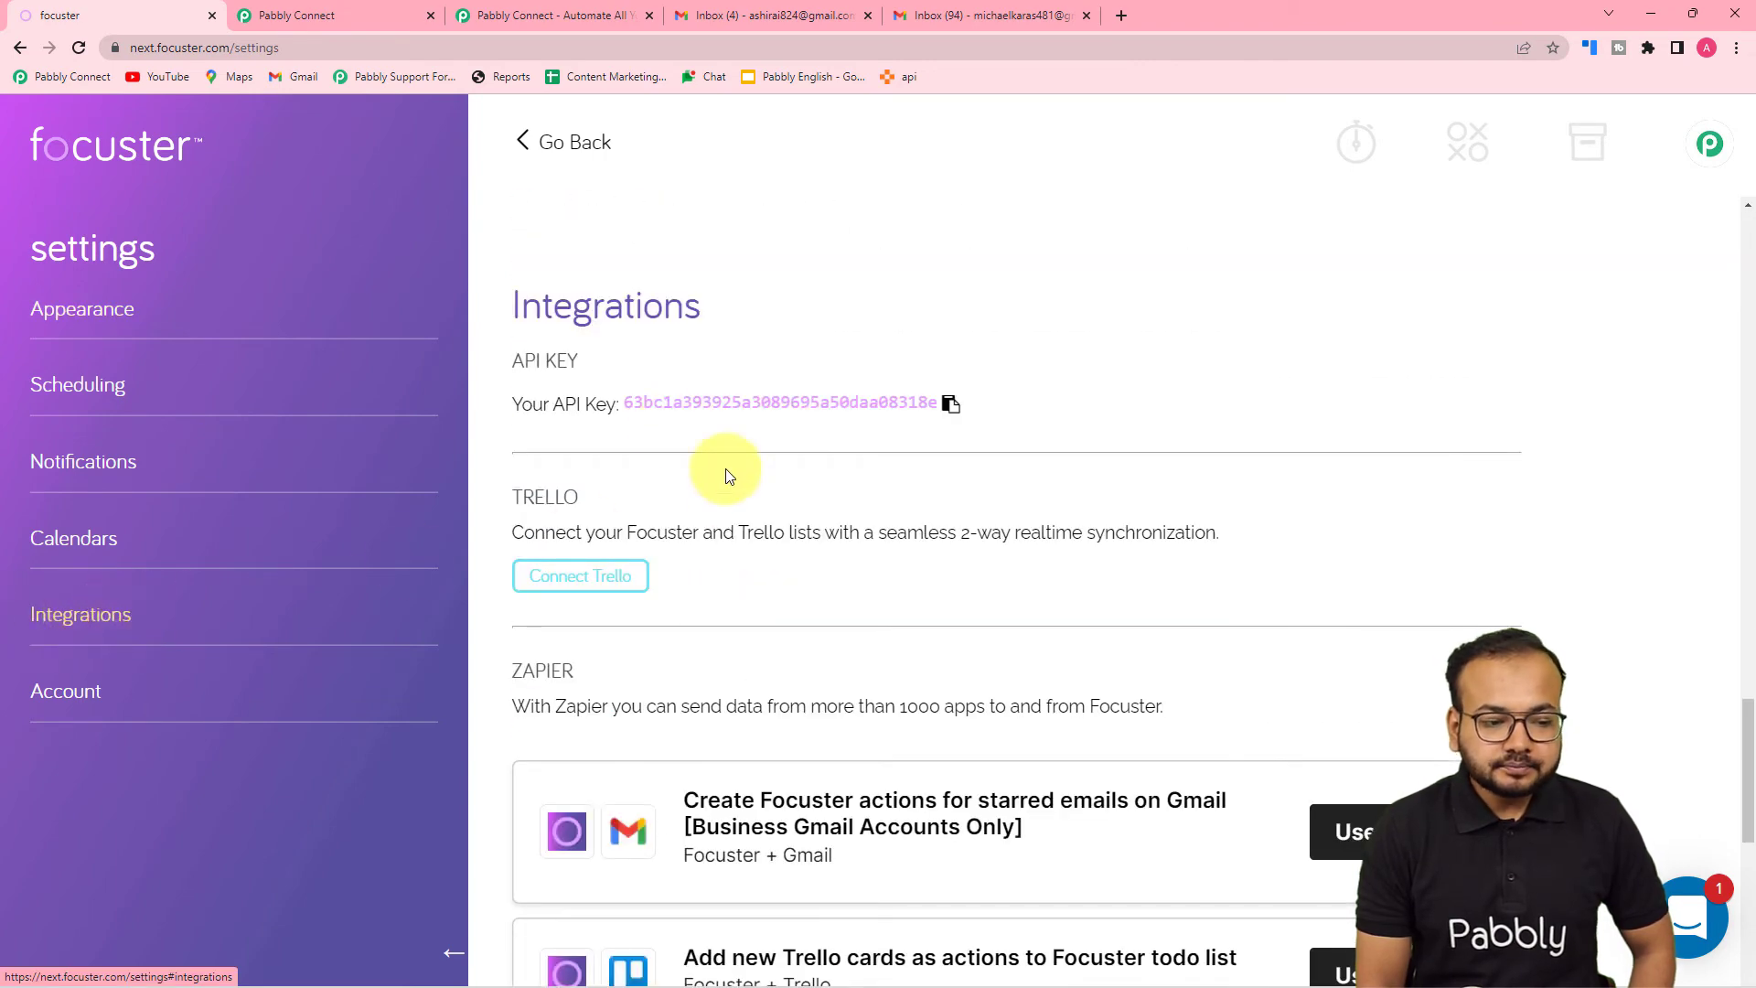
double_click(951, 405)
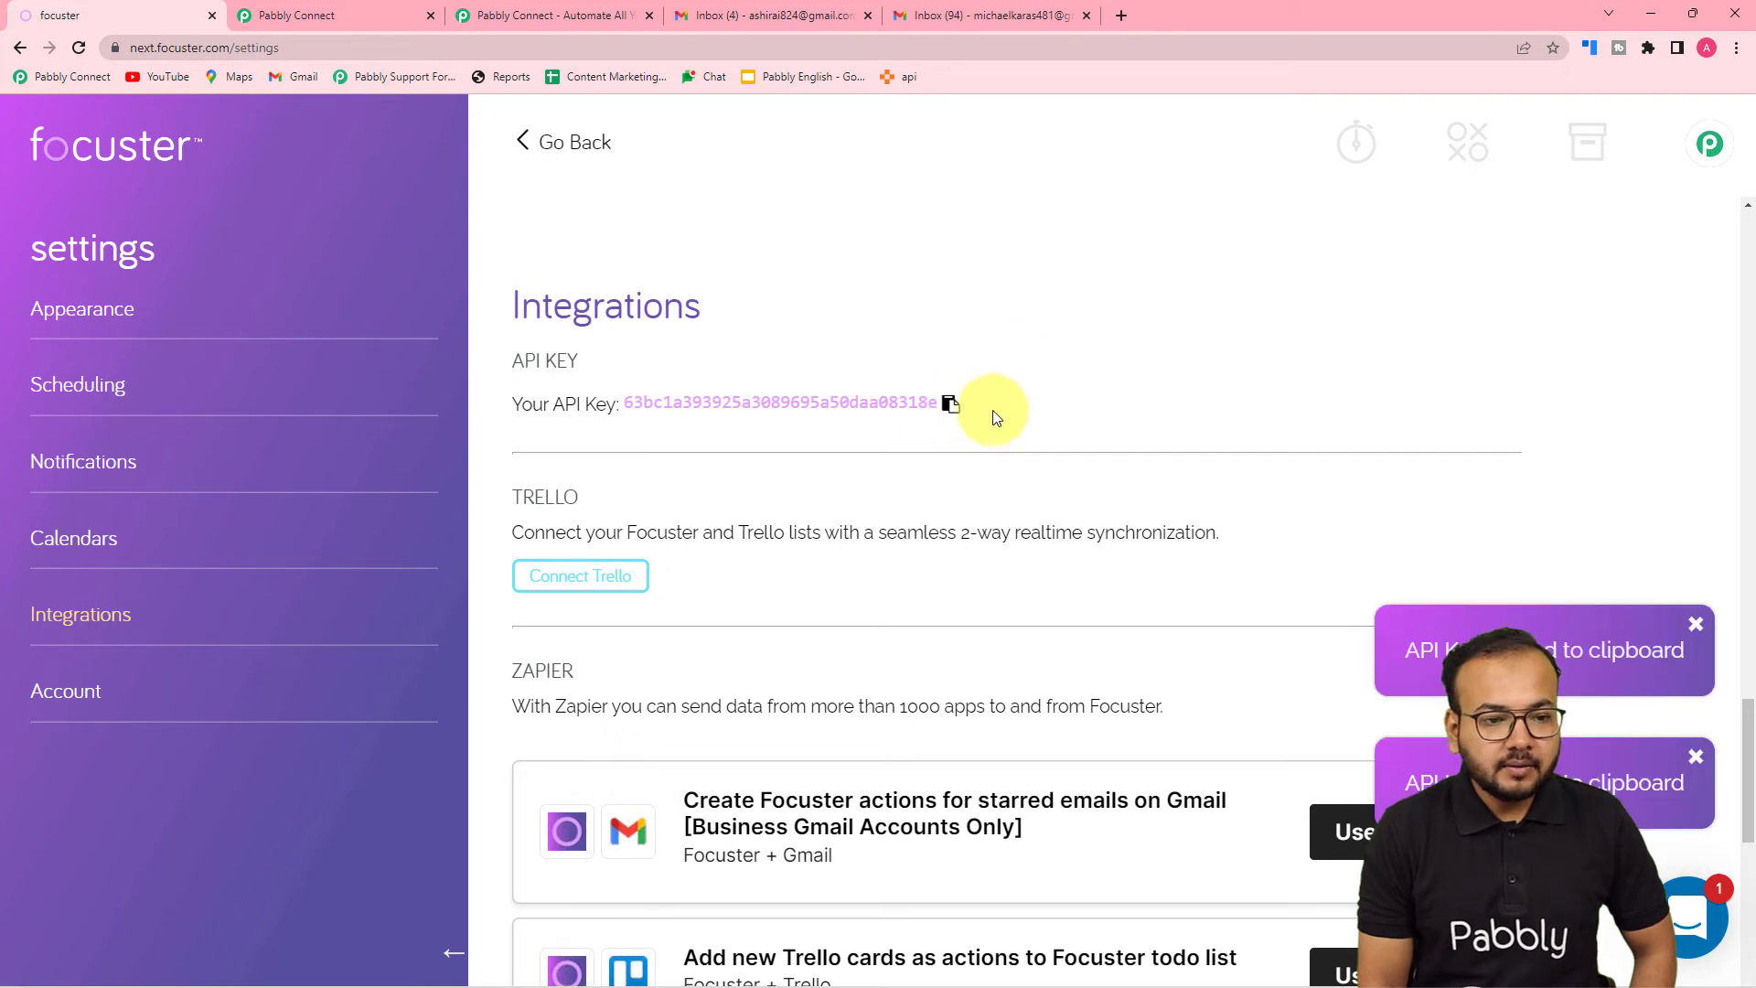
Return to Pabbly Connect and paste the copied API key into the new Focuster connection
click(366, 16)
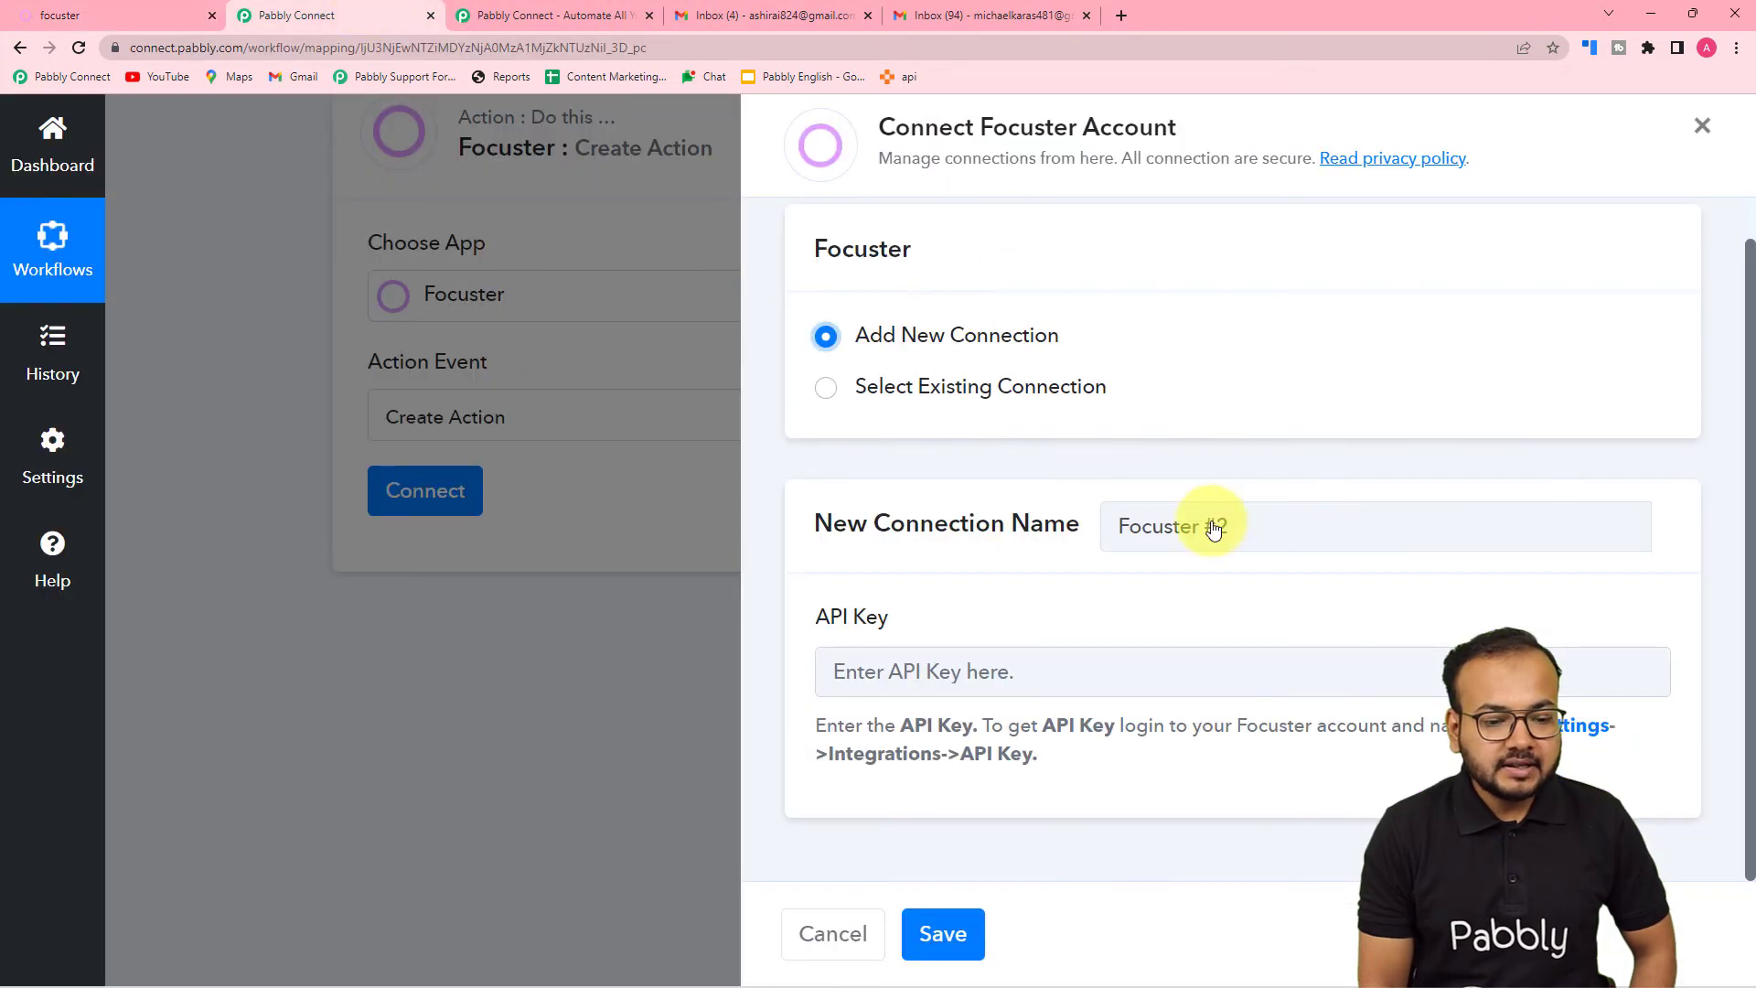
right_click(1036, 656)
click(1074, 551)
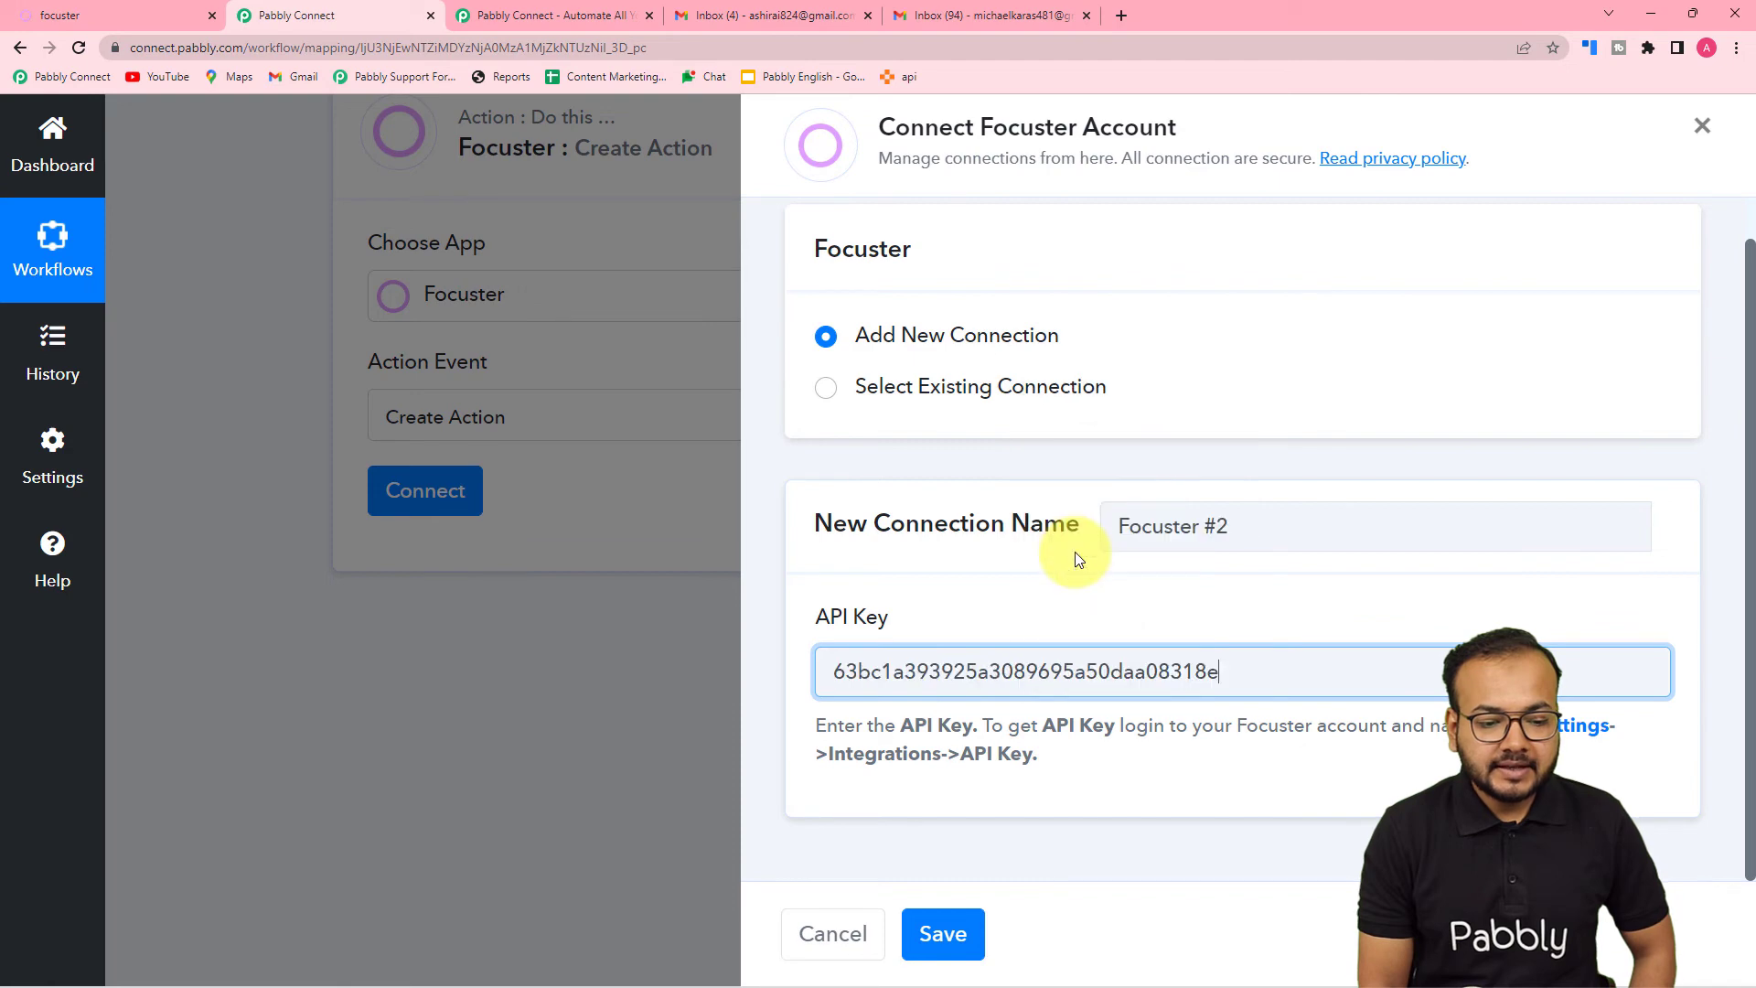
Save the new Focuster connection and review the fields of the Create Action step
click(942, 931)
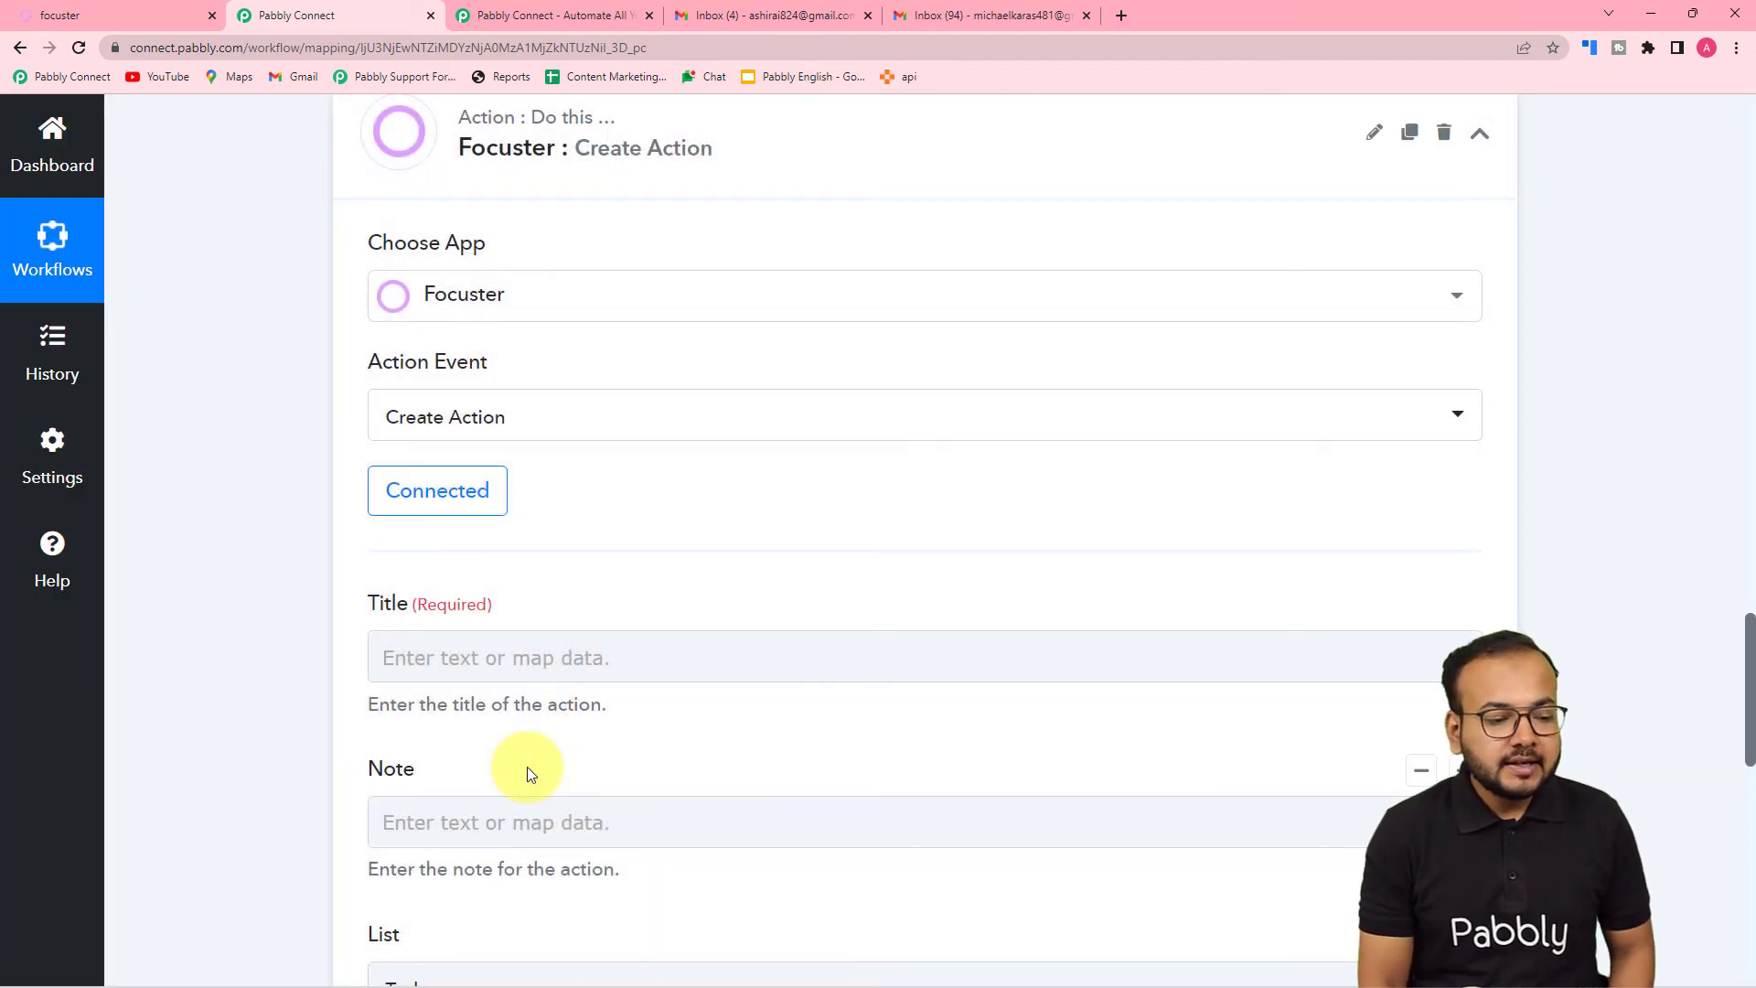
scroll(527, 766, down, 4)
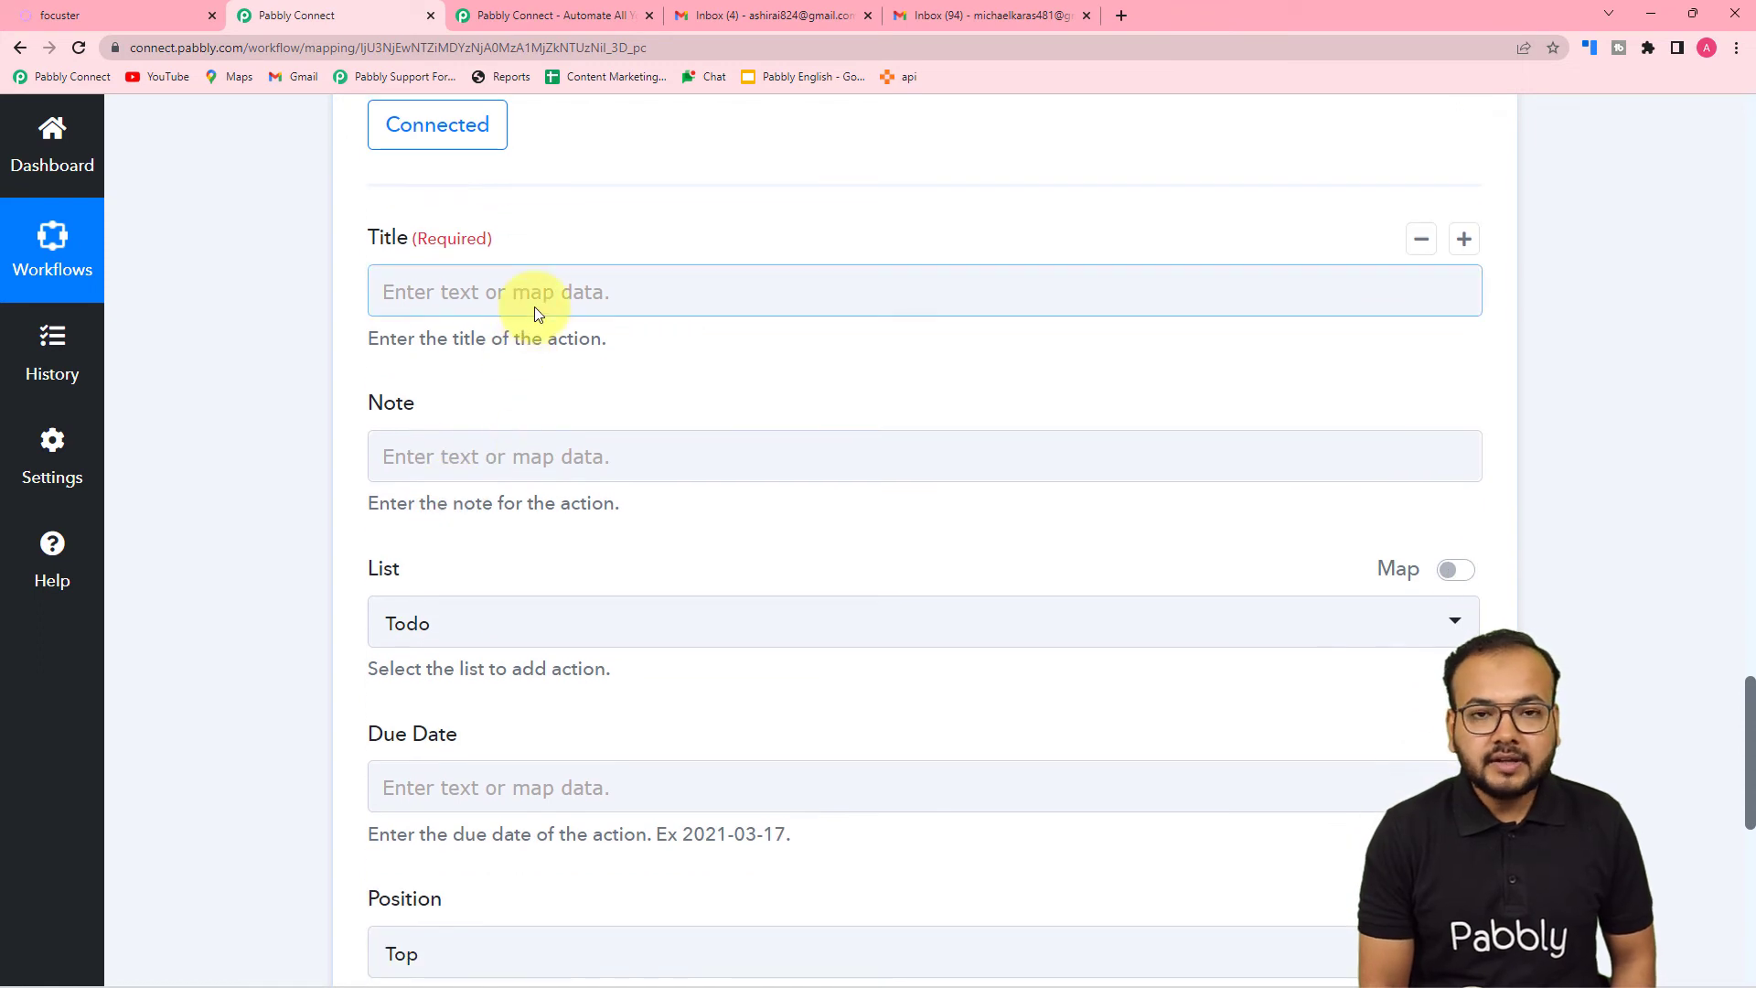
scroll(534, 322, down, 3)
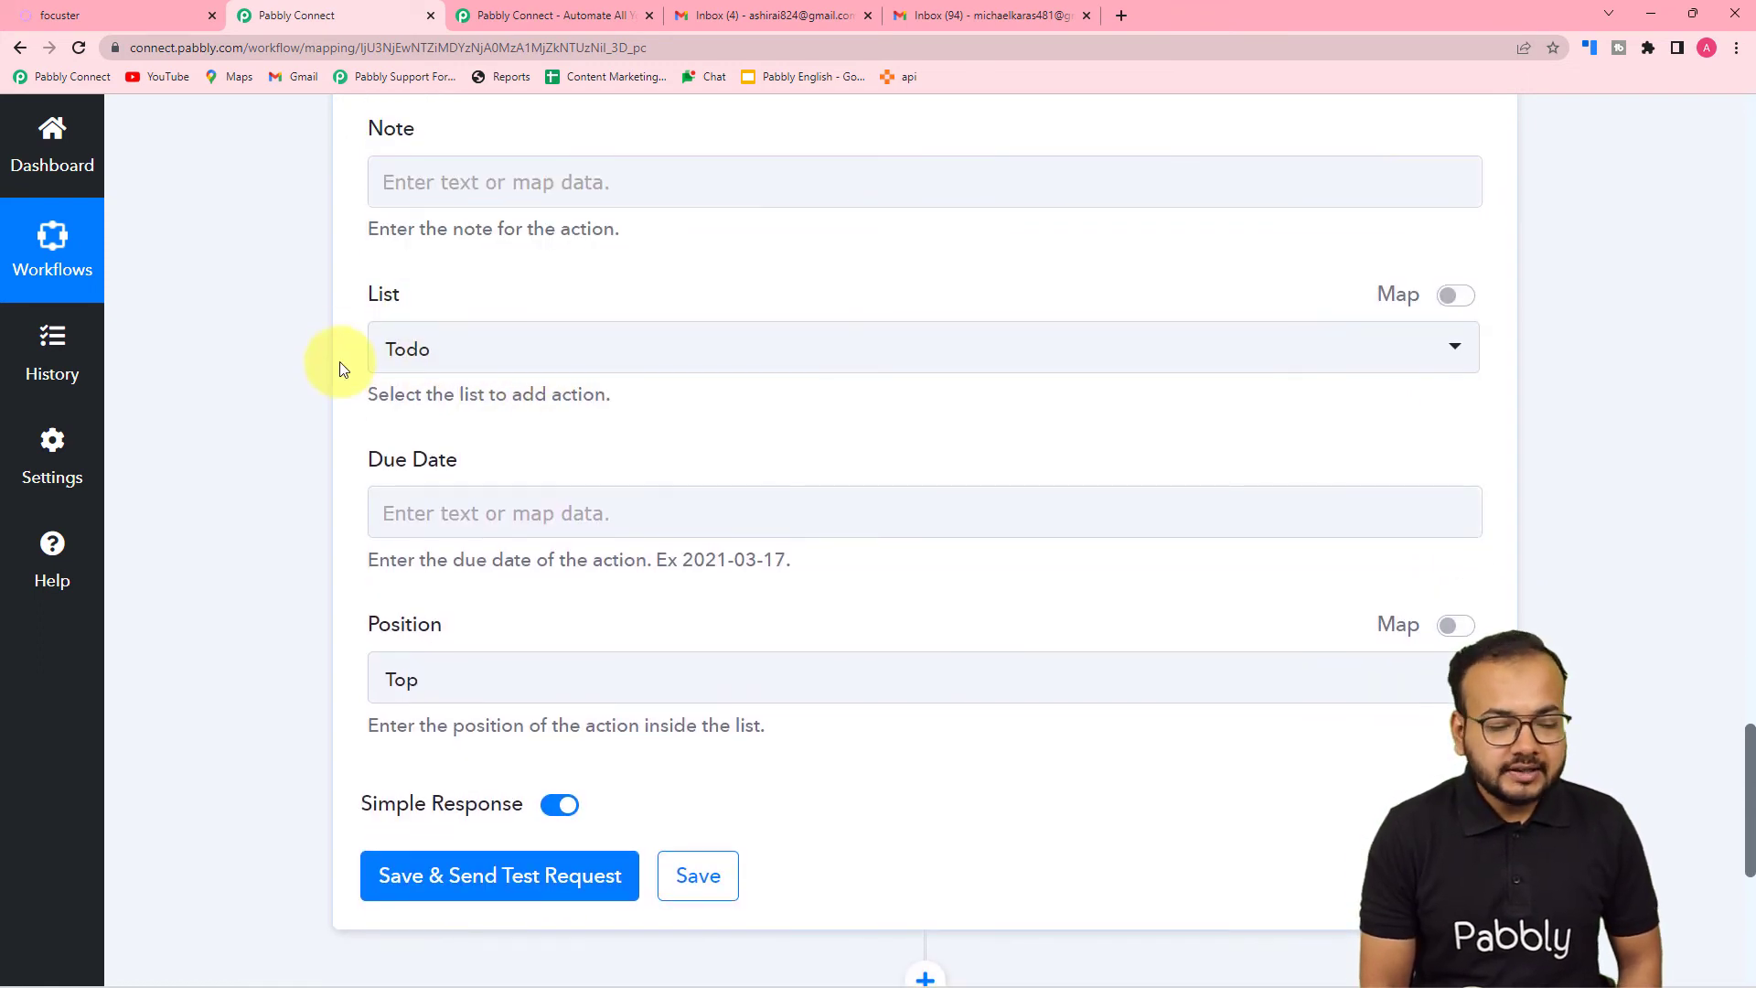
scroll(340, 366, down, 1)
scroll(394, 480, down, 3)
scroll(391, 480, up, 4)
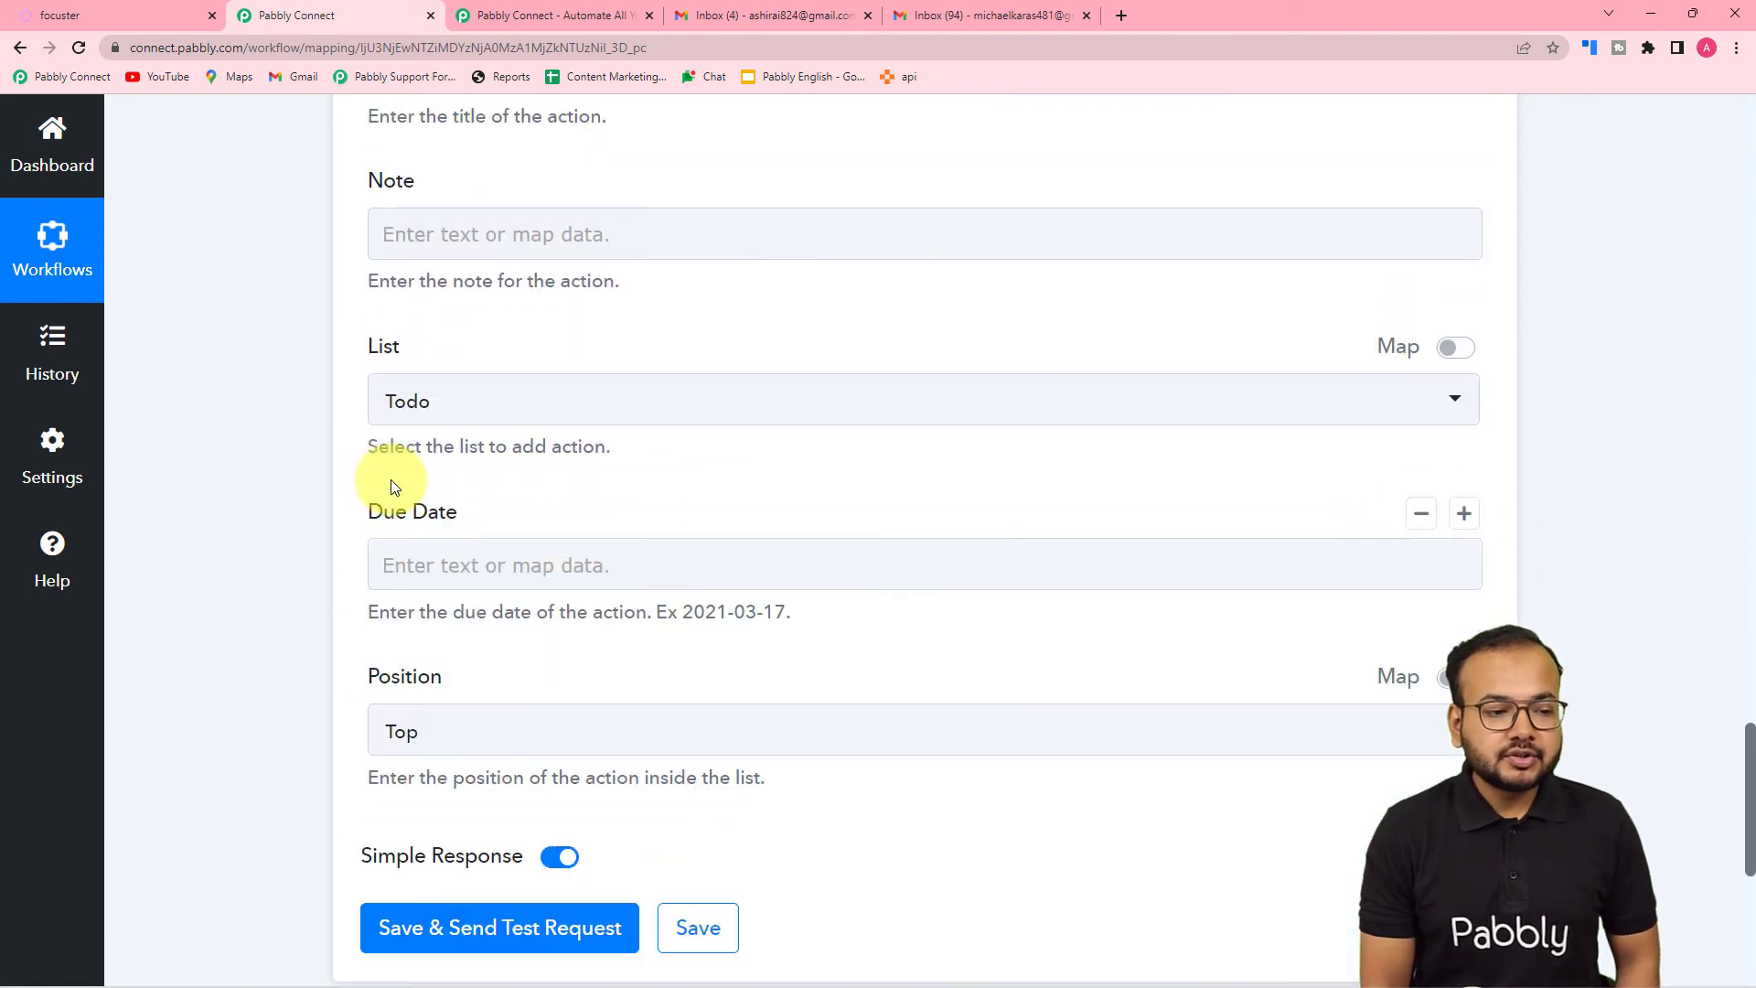
scroll(391, 480, up, 6)
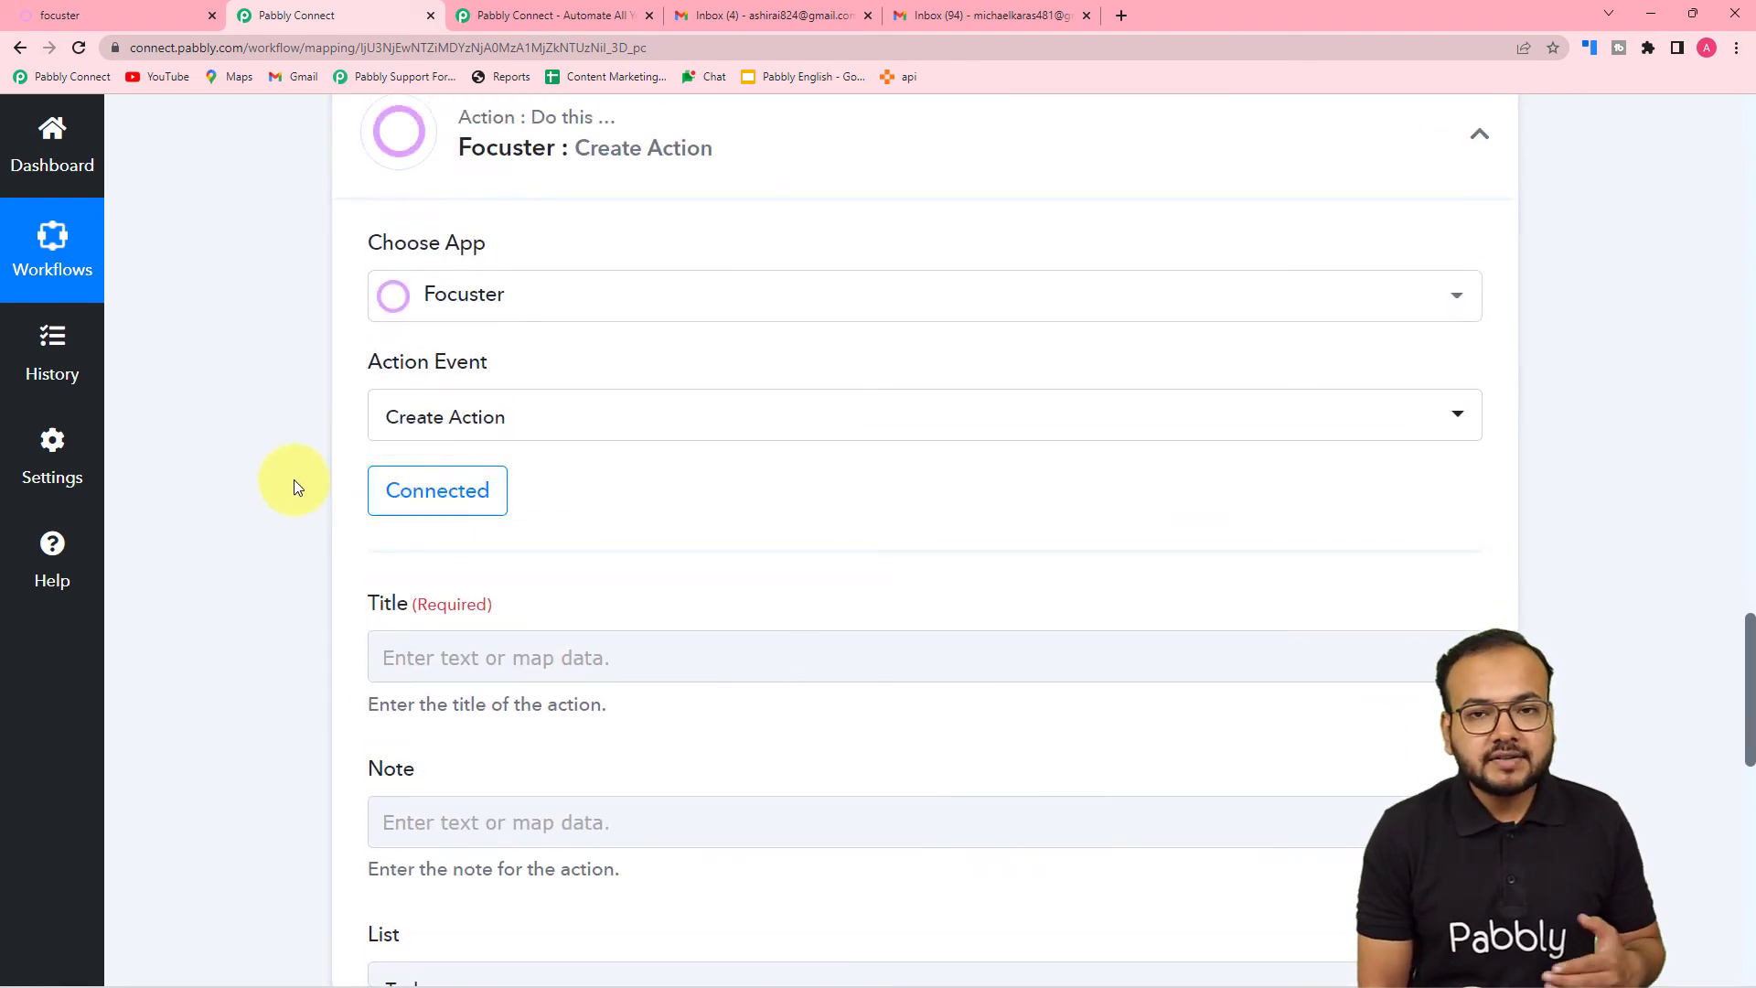
scroll(293, 479, down, 3)
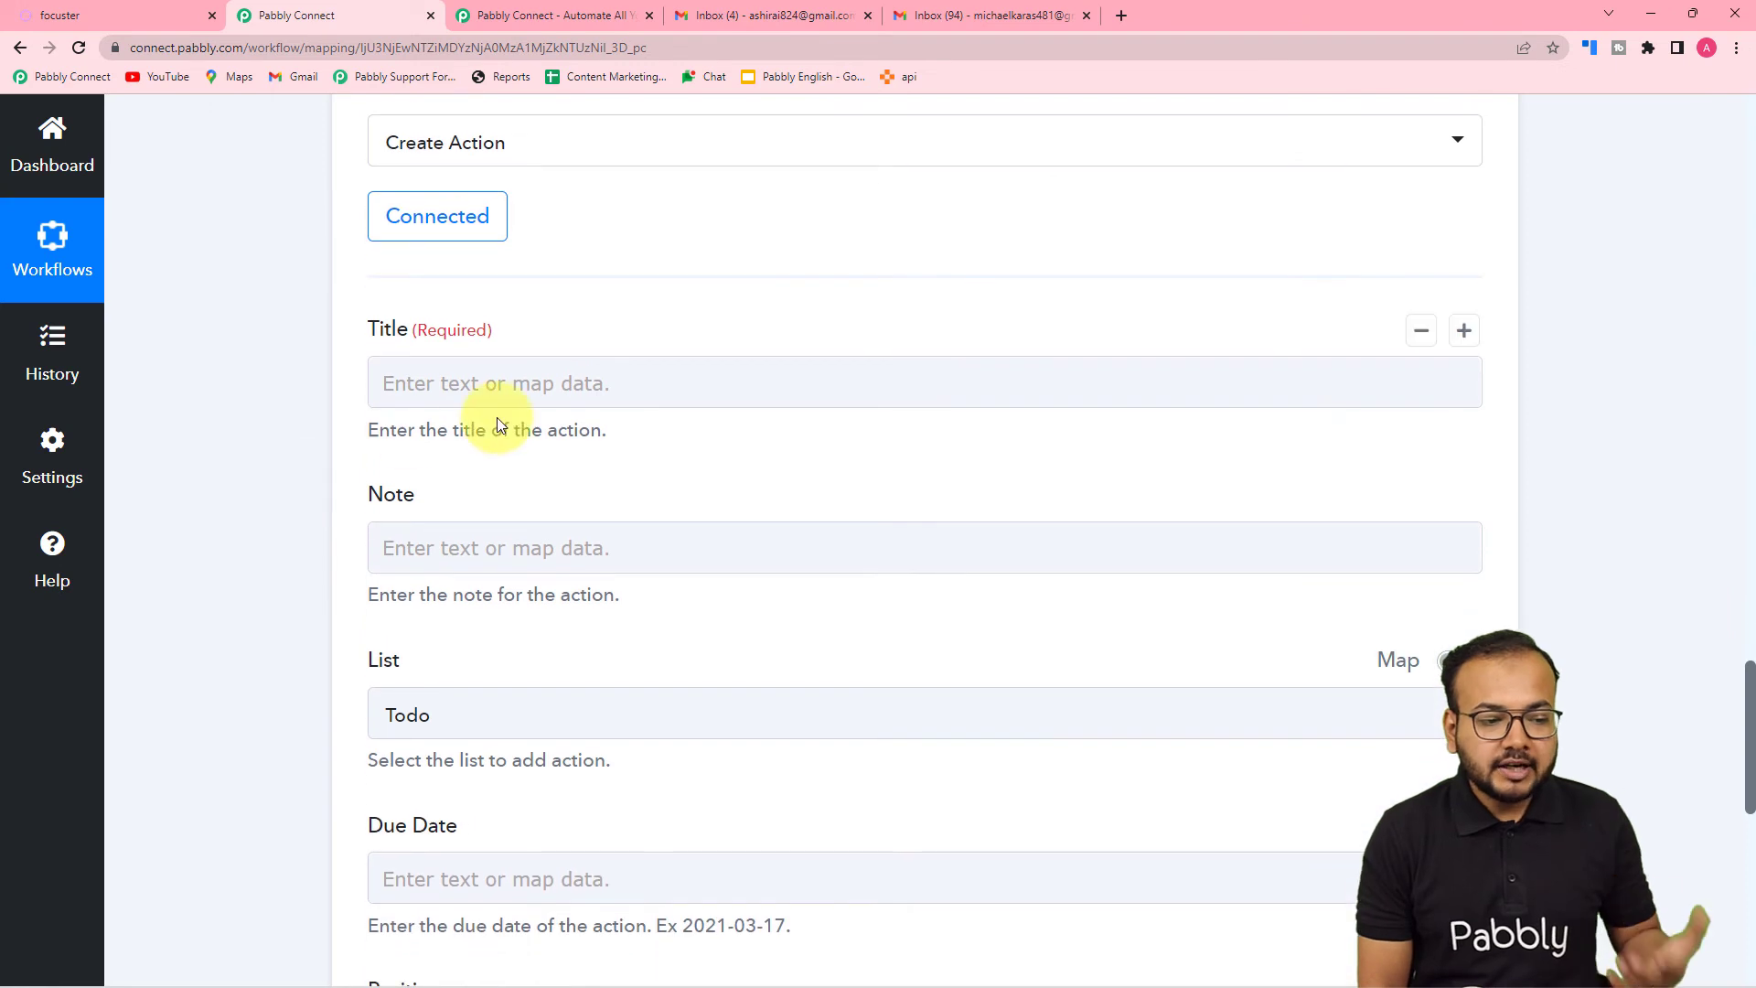
Map the action's Title to the Subject value from the Email Parser step
click(481, 394)
click(494, 383)
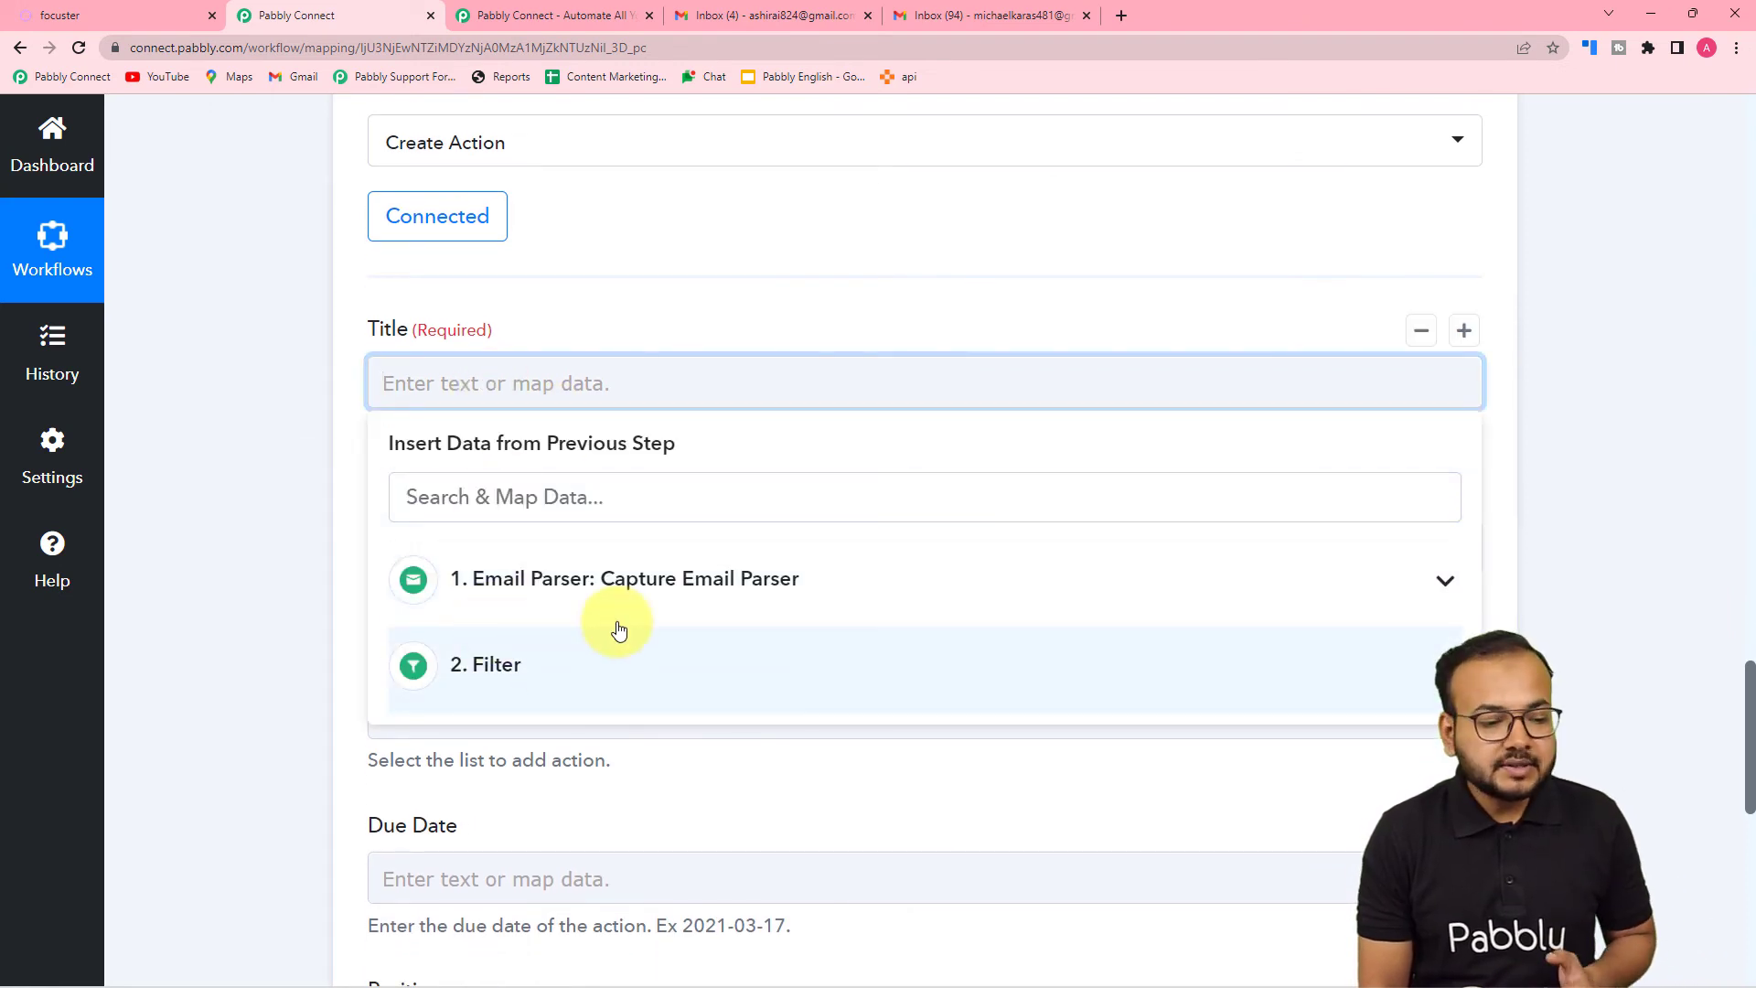
click(495, 595)
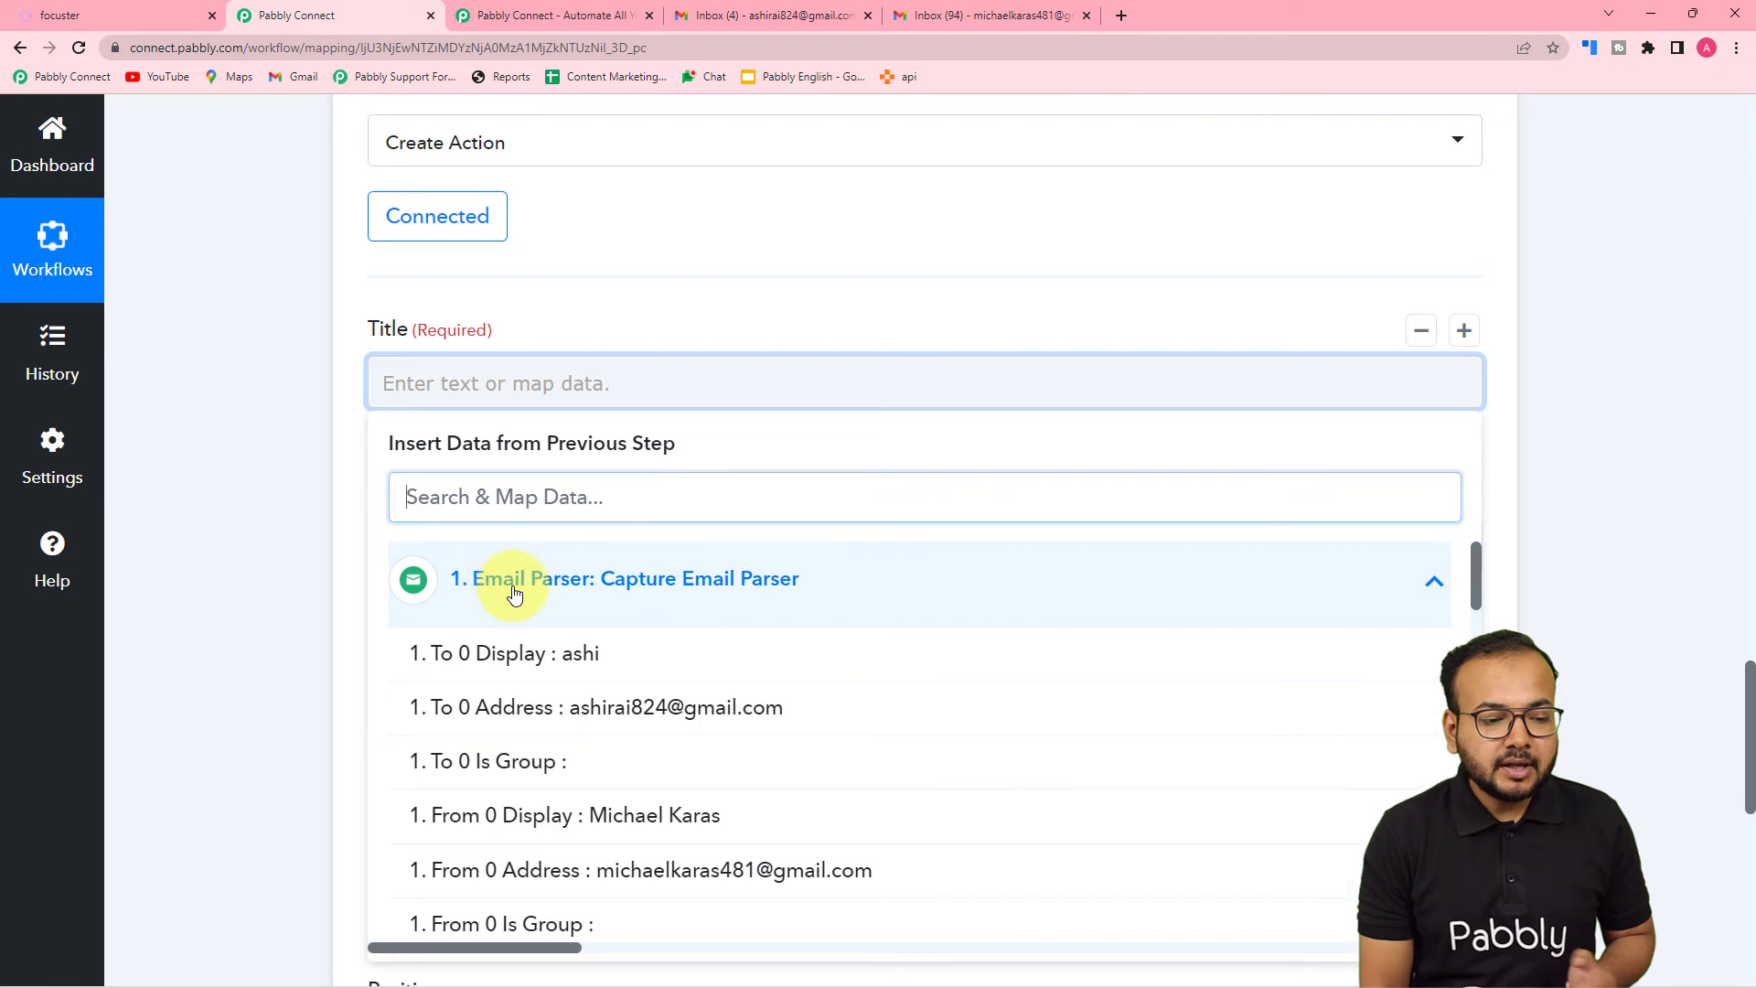
scroll(564, 618, down, 4)
click(556, 637)
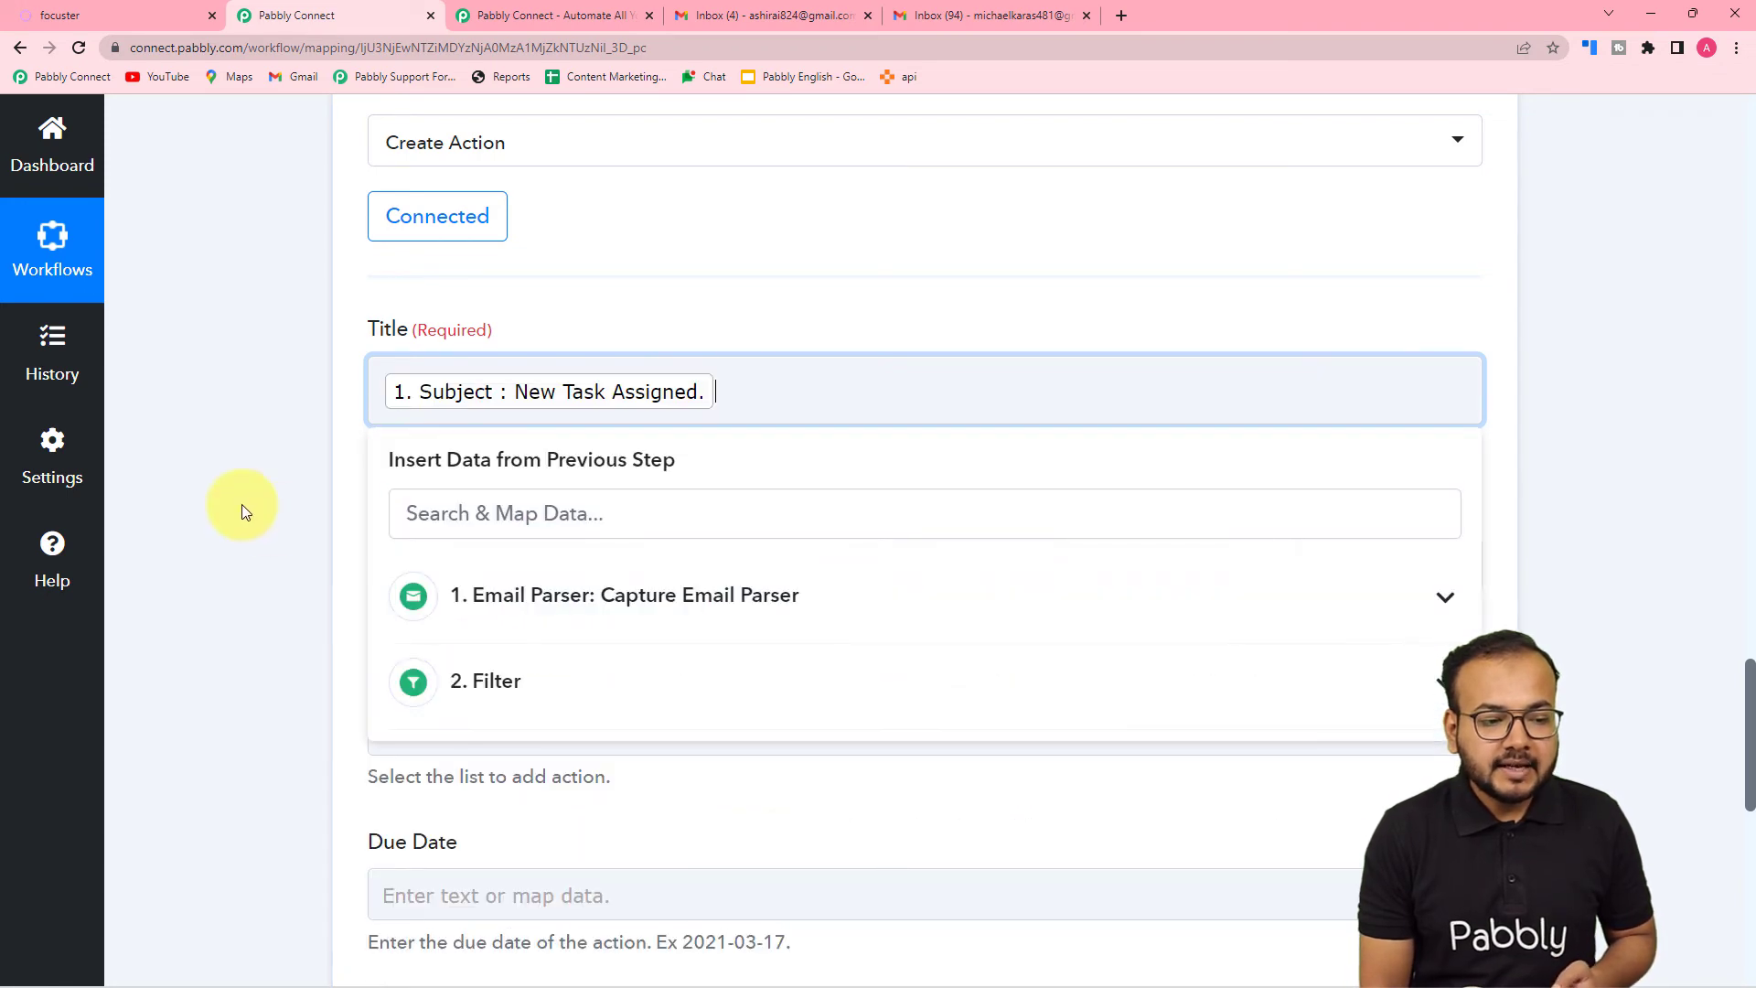
click(239, 509)
Map the action's Note to the Body Text value from the Email Parser step
scroll(491, 388, down, 2)
click(491, 385)
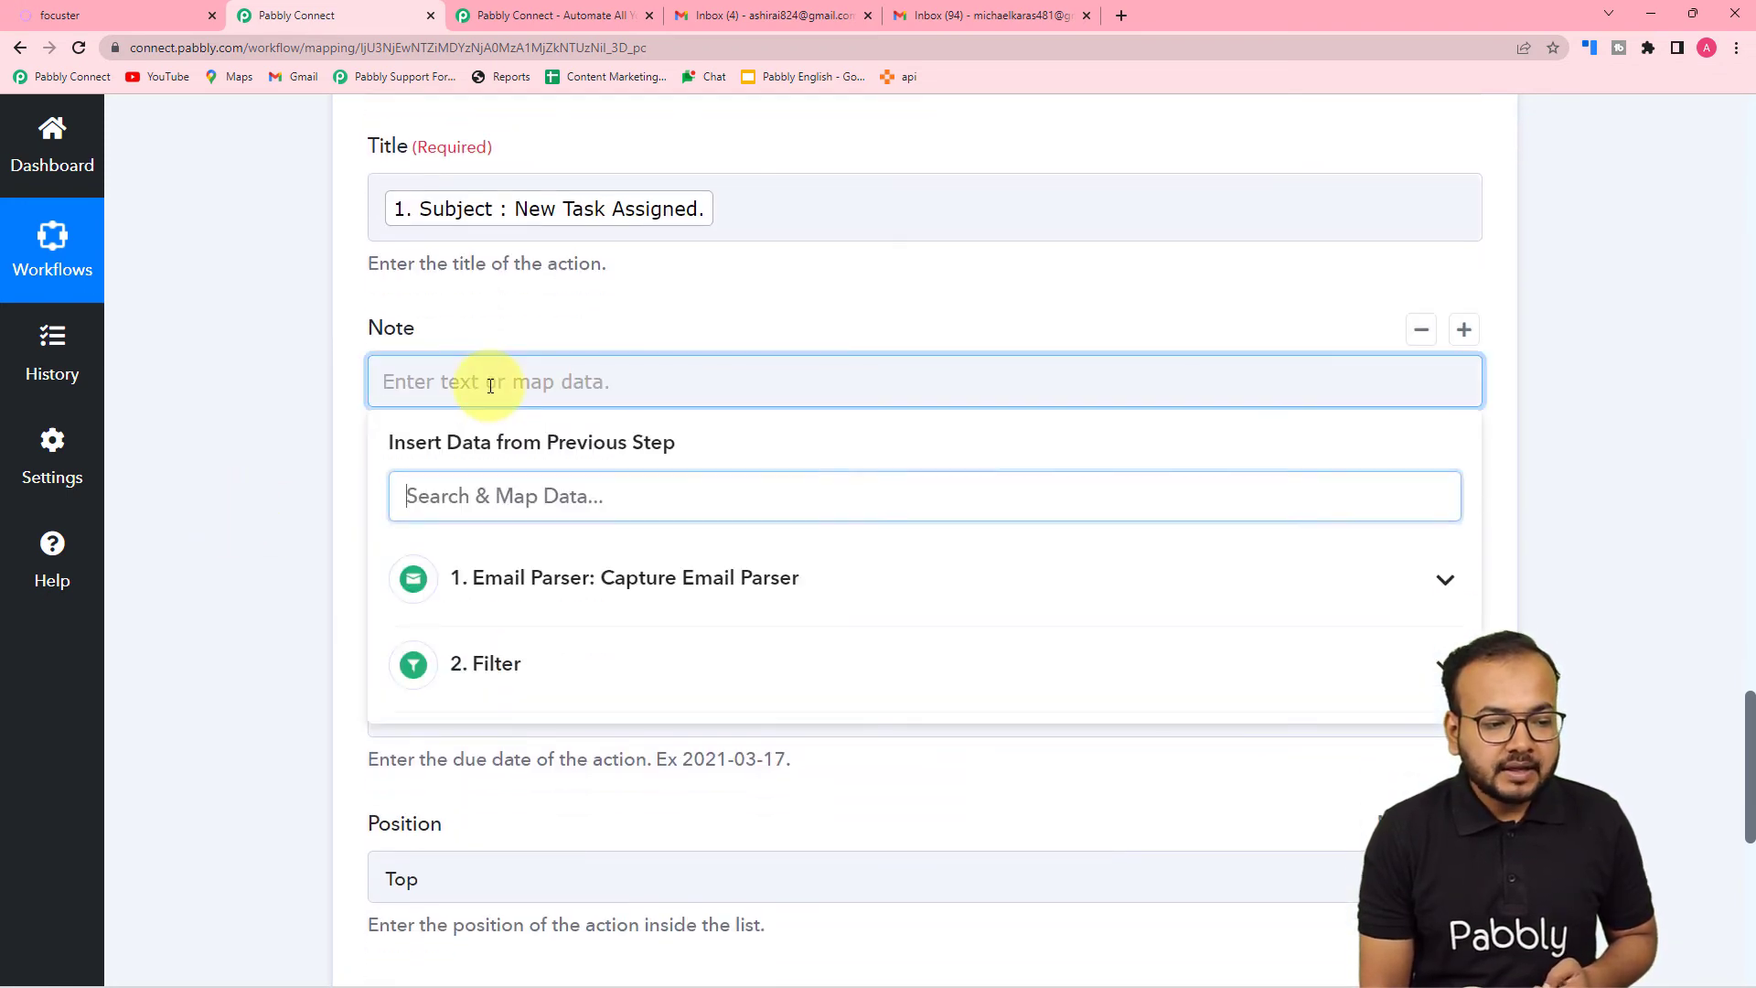
click(495, 578)
scroll(537, 796, down, 8)
scroll(539, 803, down, 10)
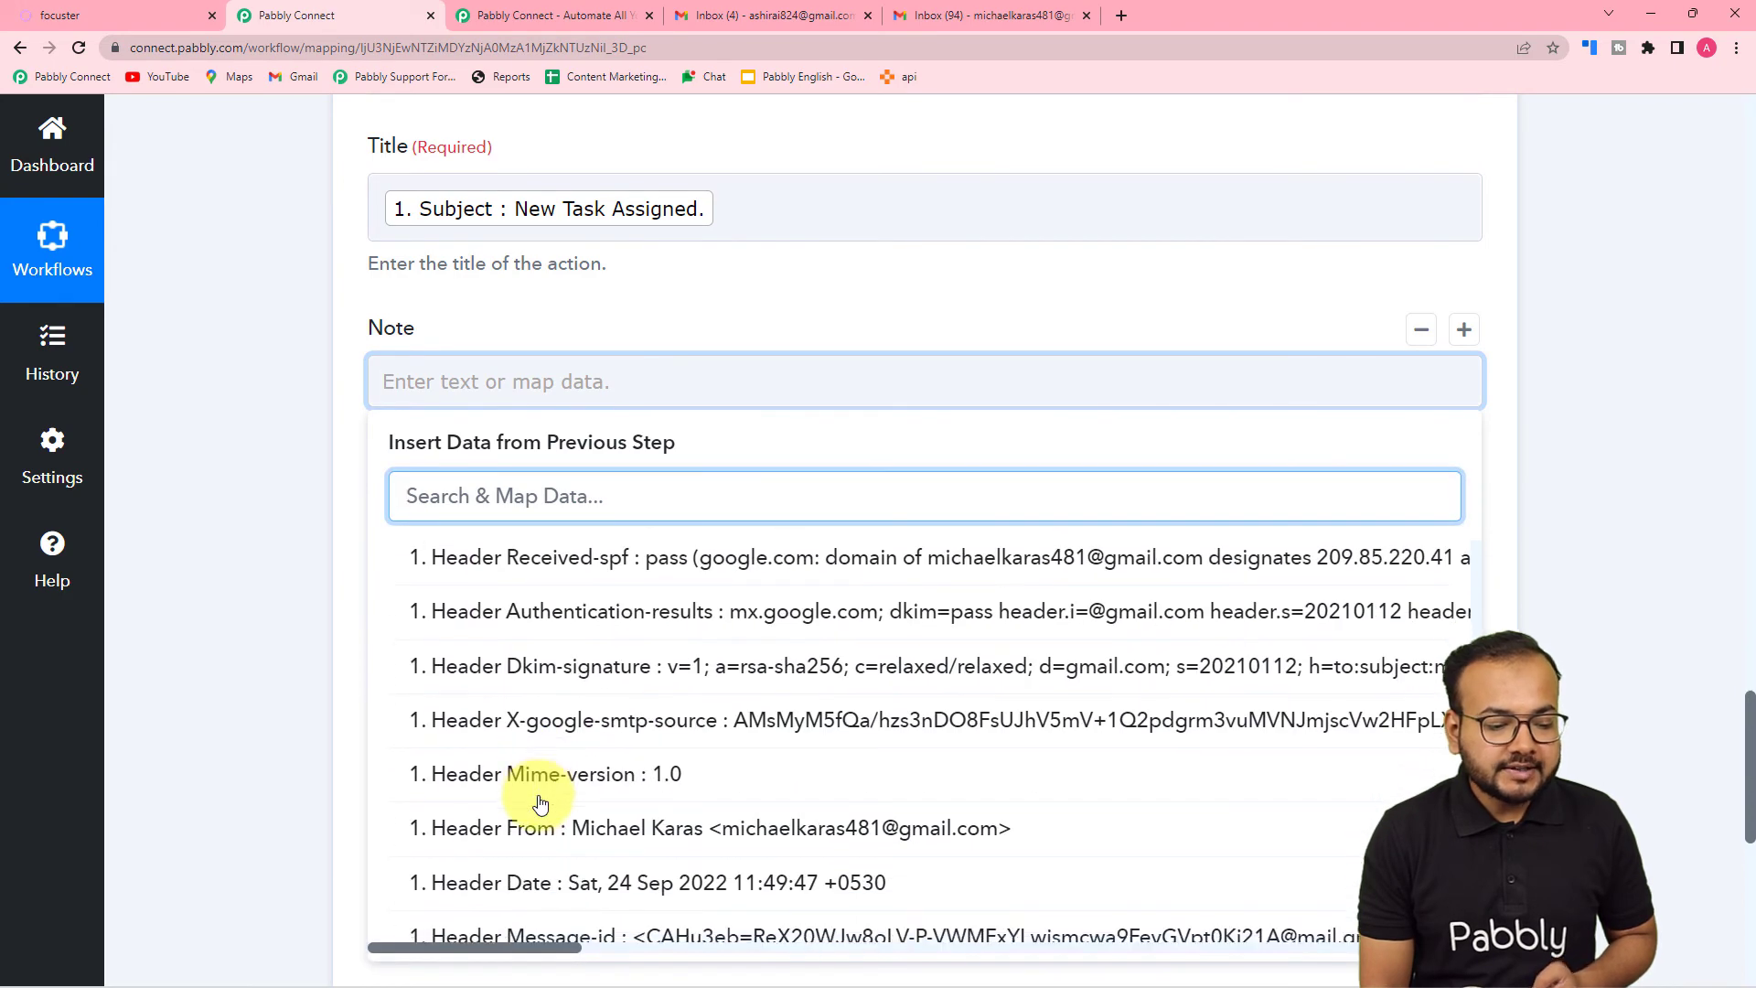
click(576, 721)
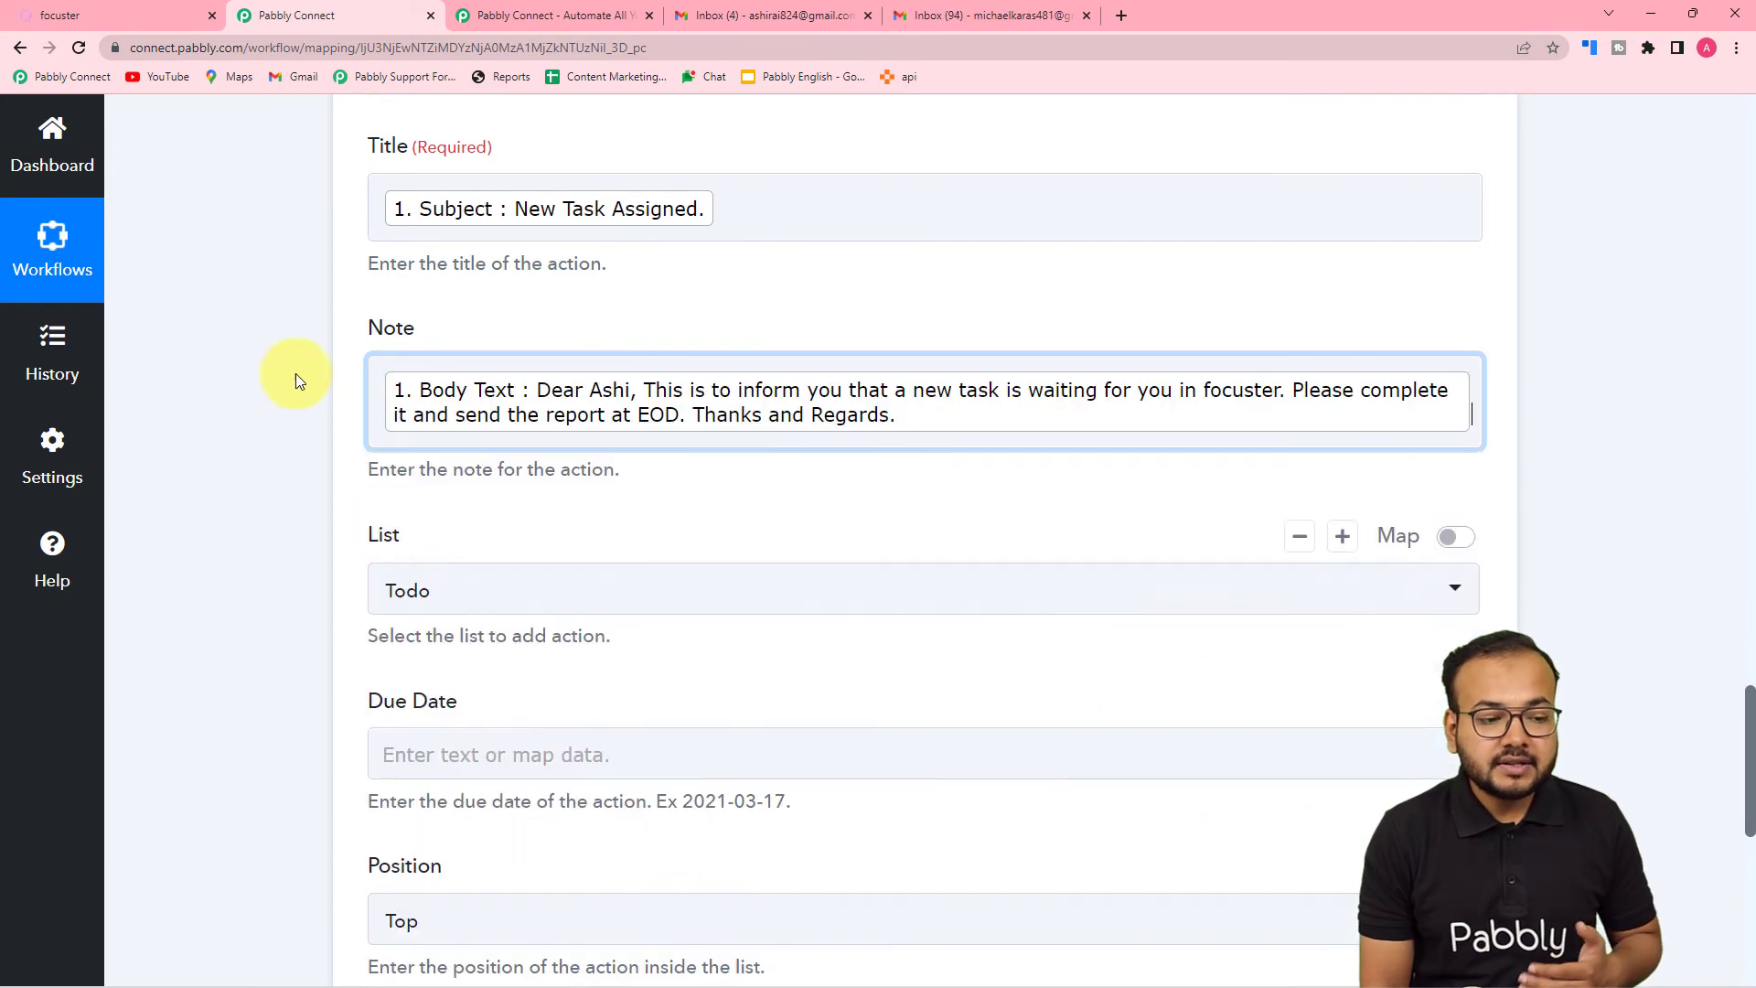
click(267, 353)
Set the list that receives the new action to Today
scroll(570, 388, down, 1)
scroll(570, 389, down, 2)
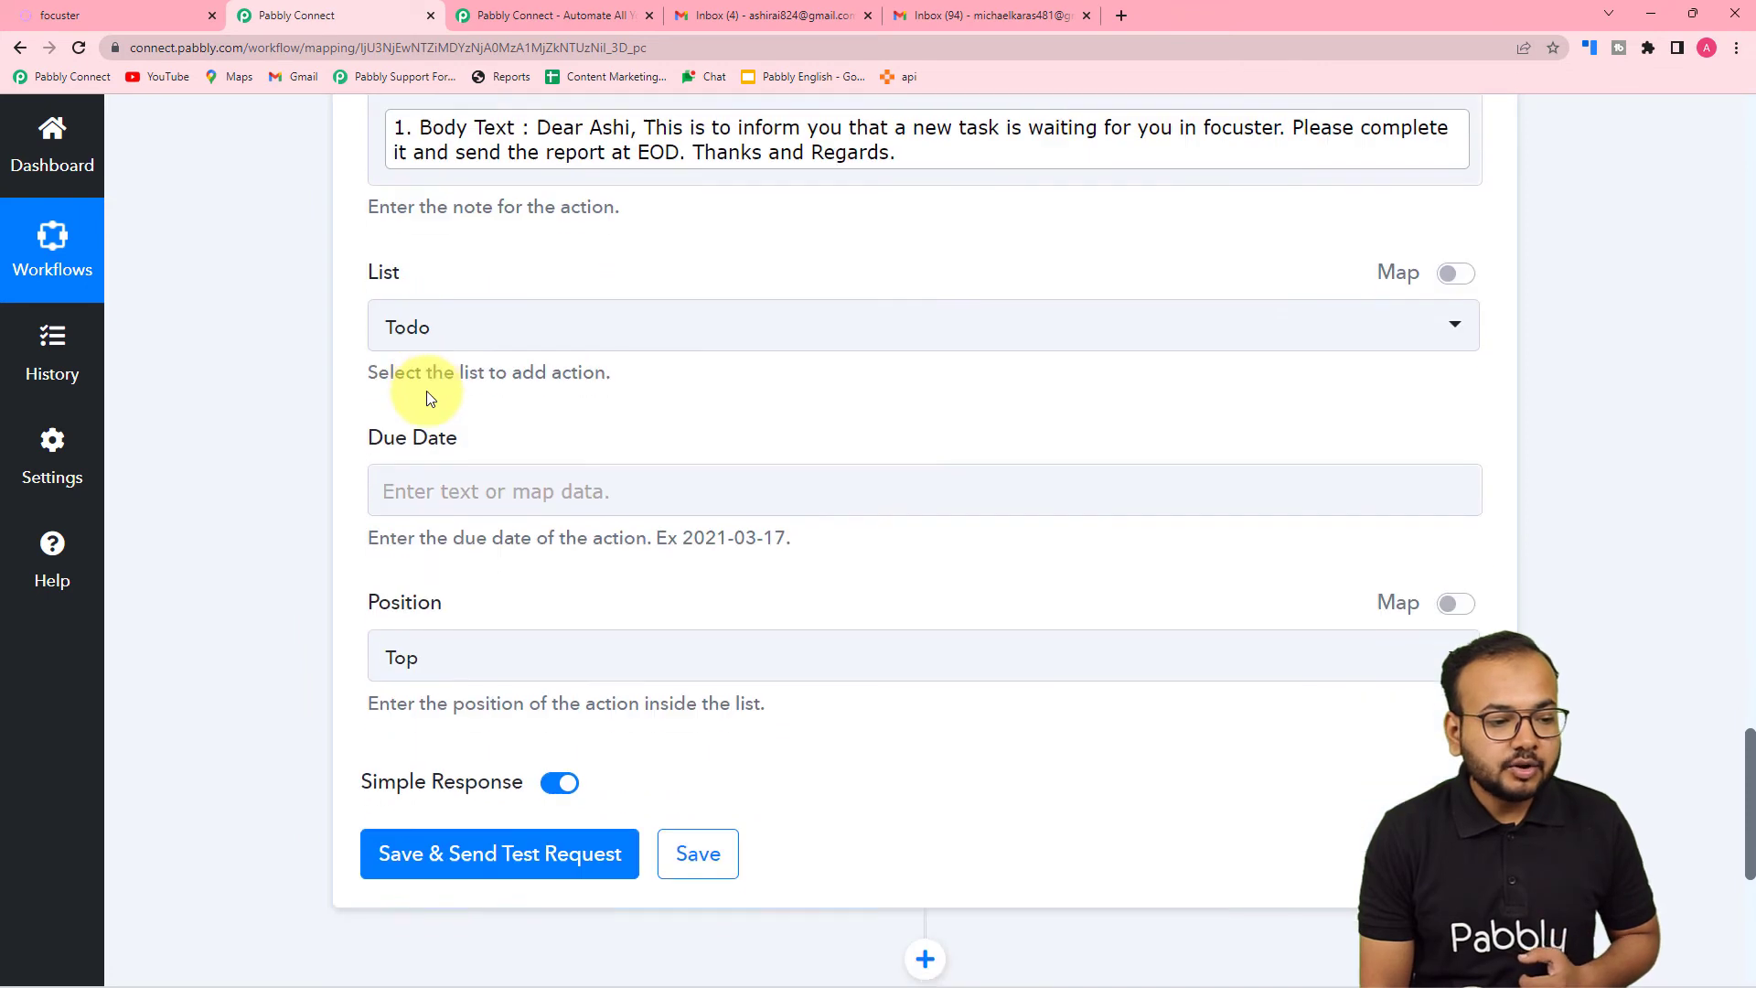
click(532, 331)
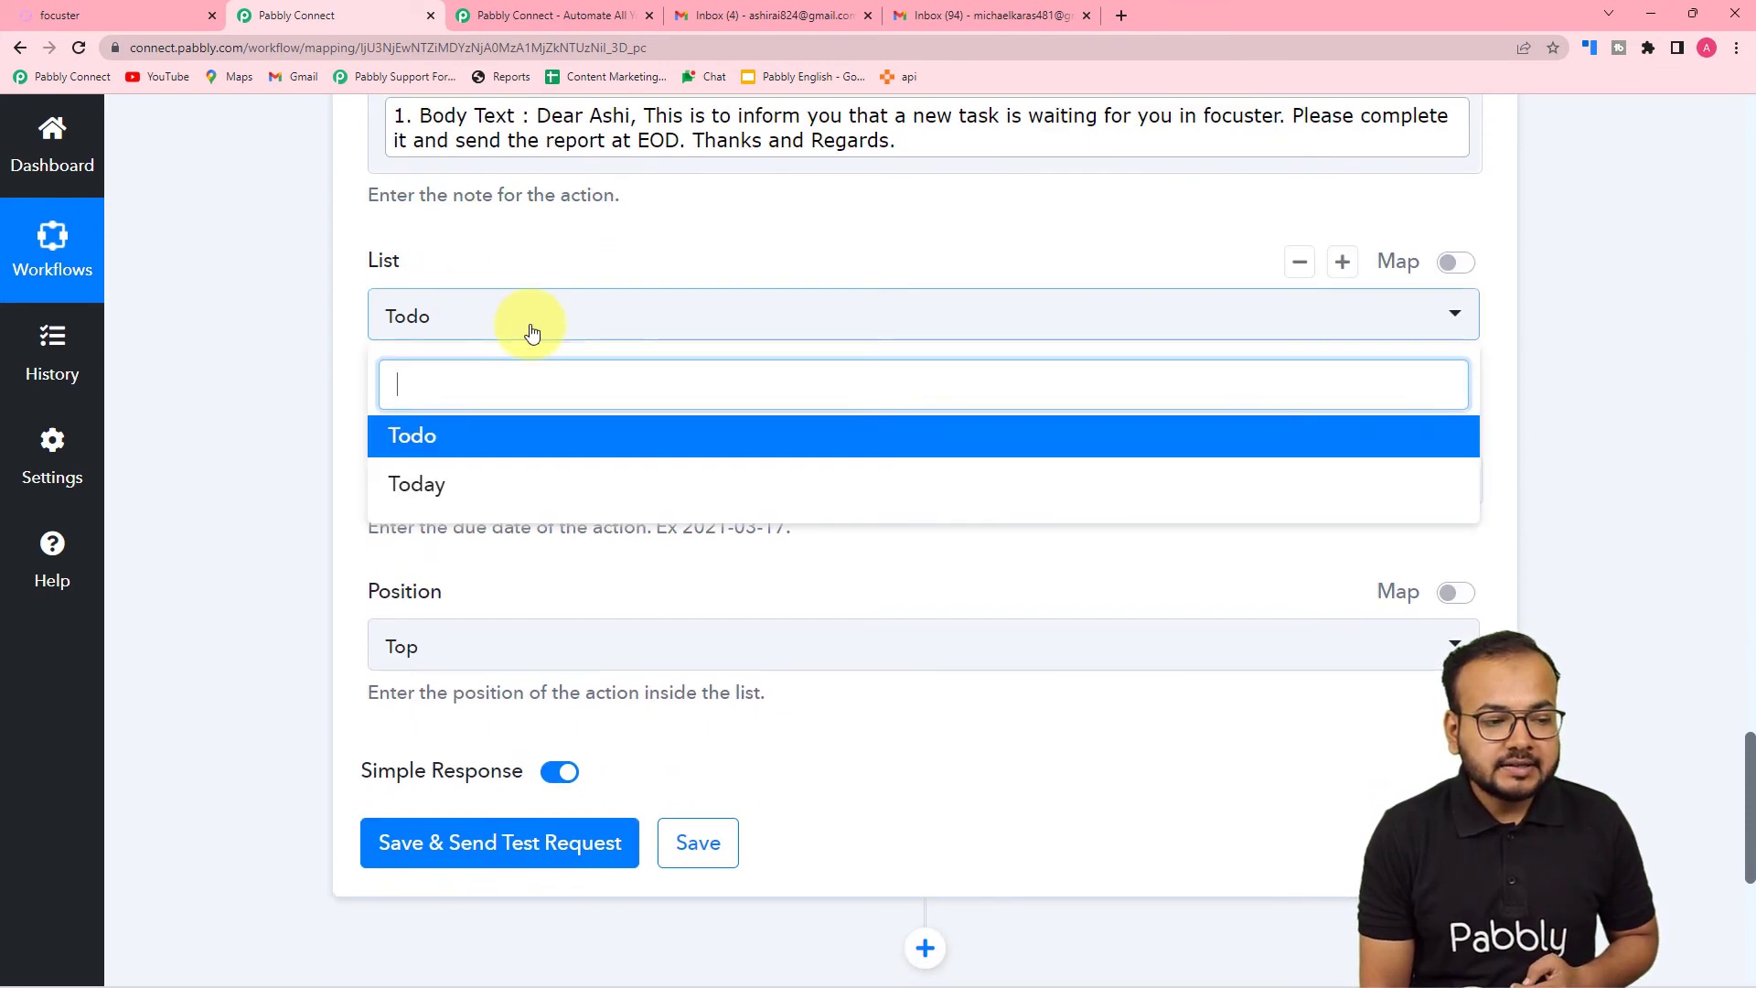
click(435, 487)
scroll(299, 391, down, 3)
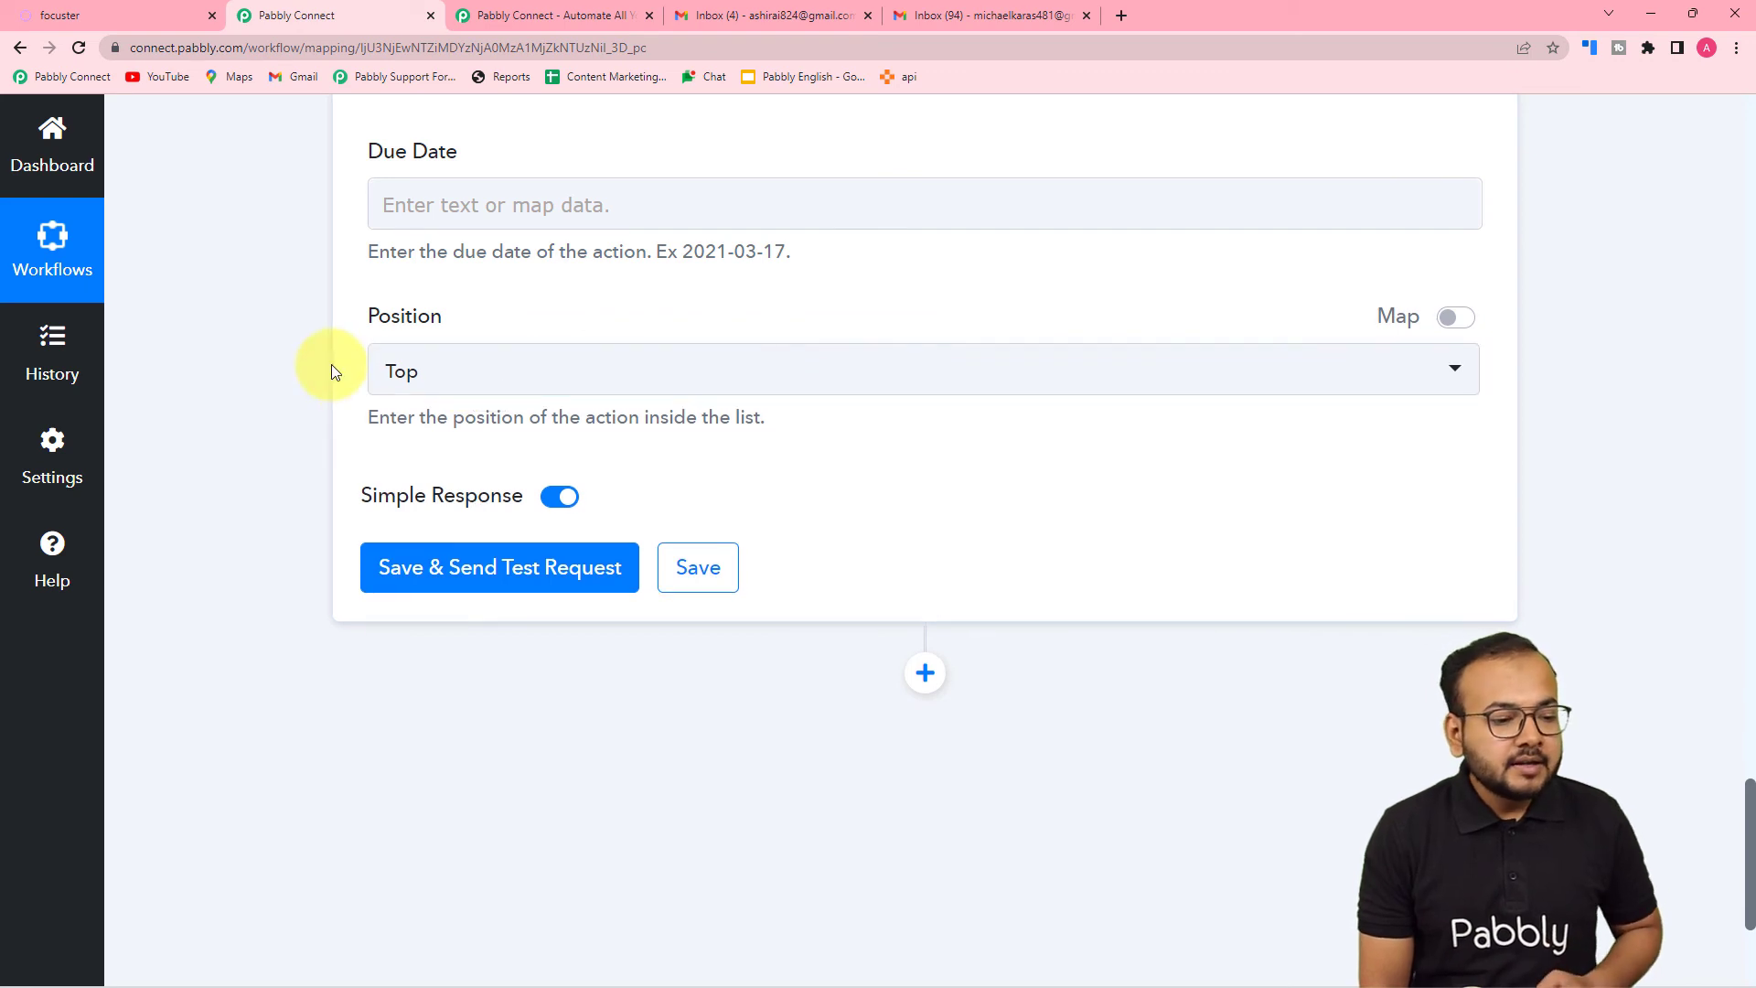
scroll(327, 380, down, 2)
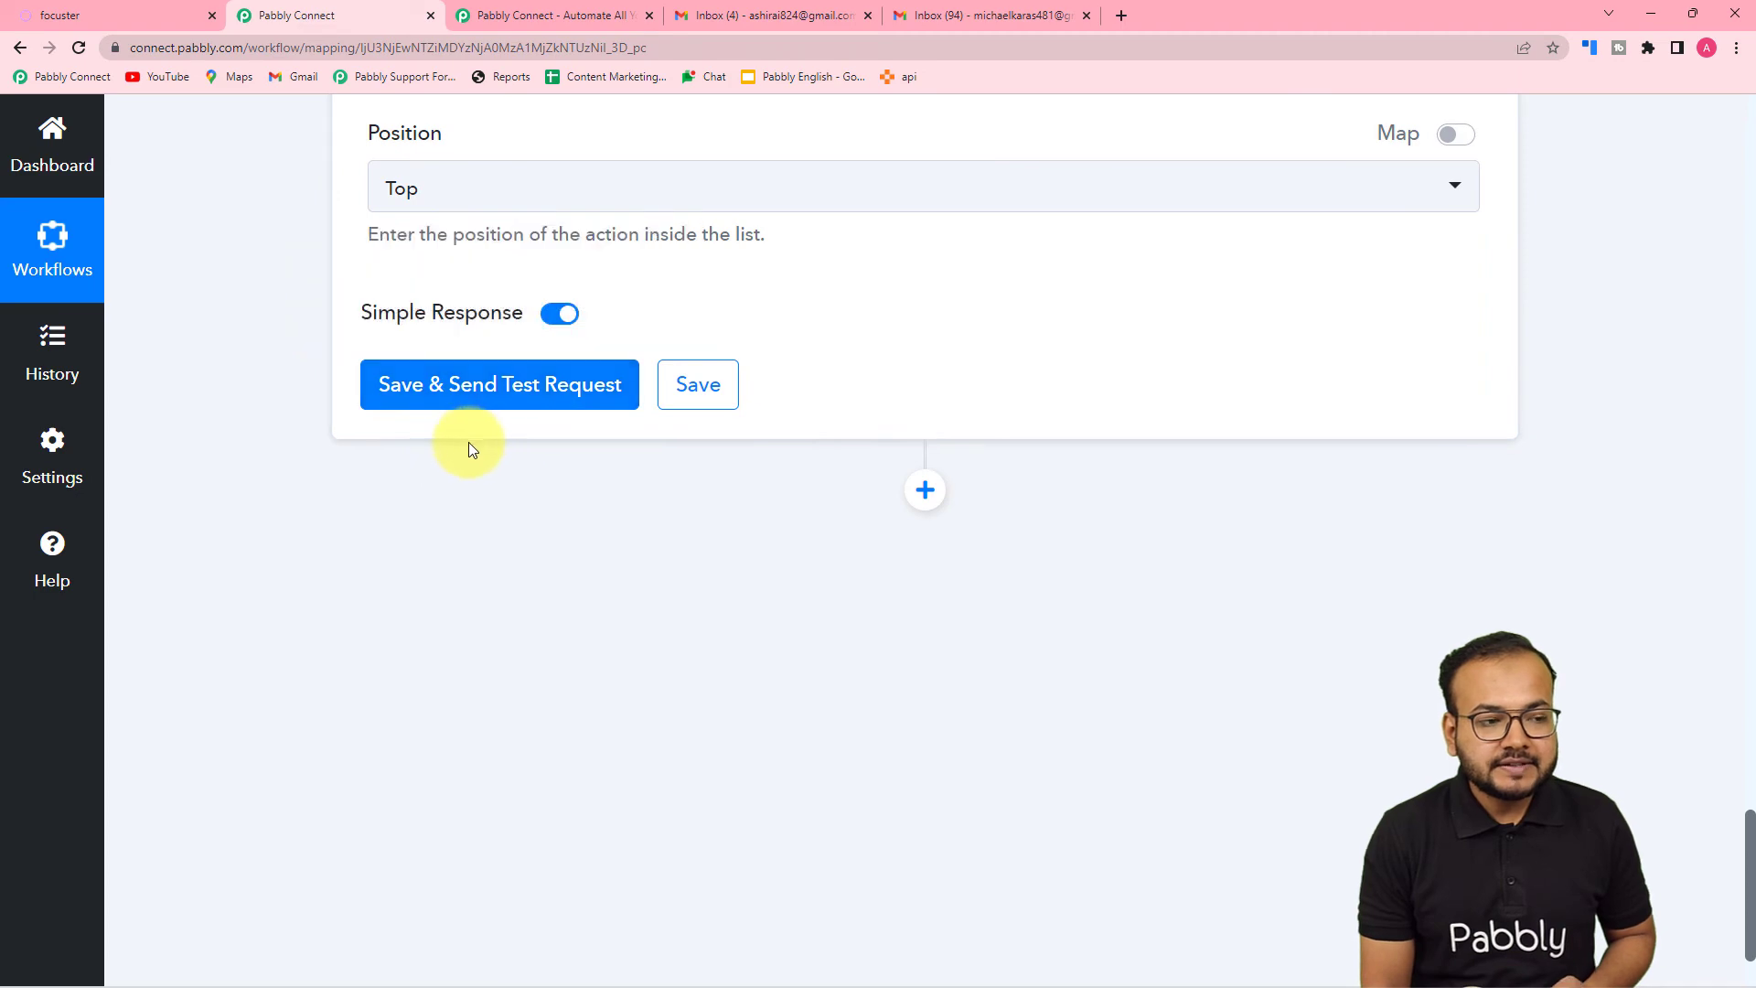
Switch to Focuster and leave its settings for the day plan, then save and send the test request in Pabbly Connect
click(135, 18)
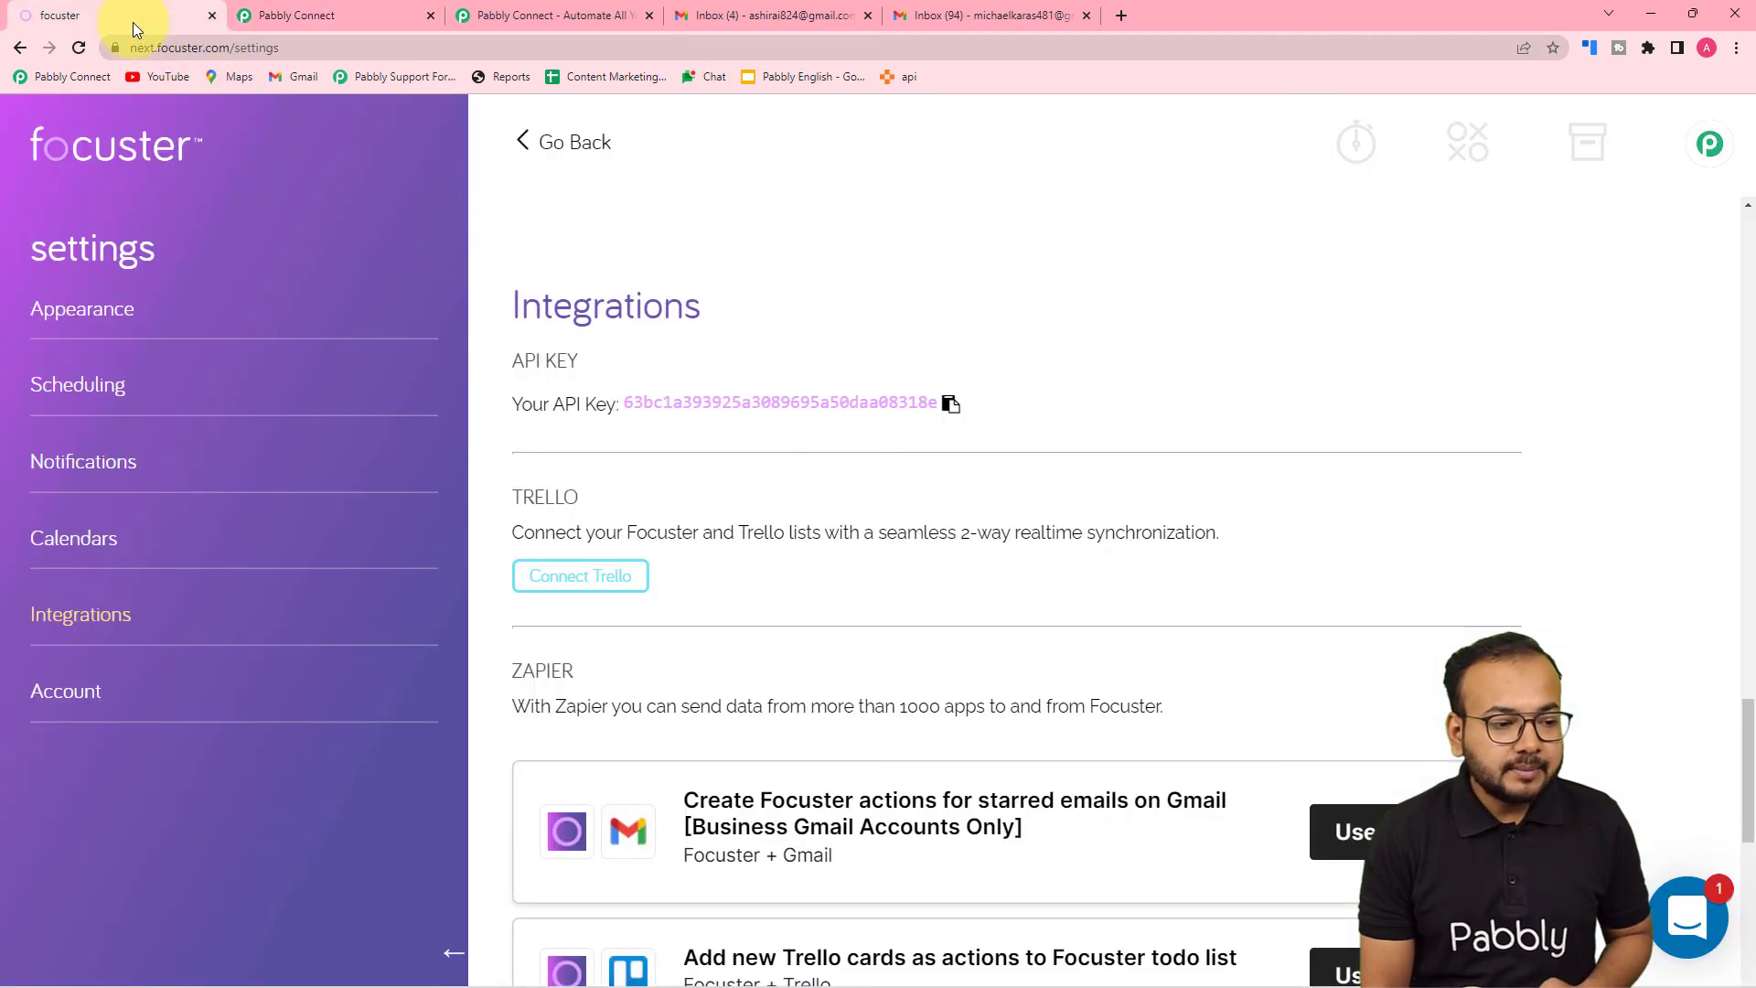
click(543, 142)
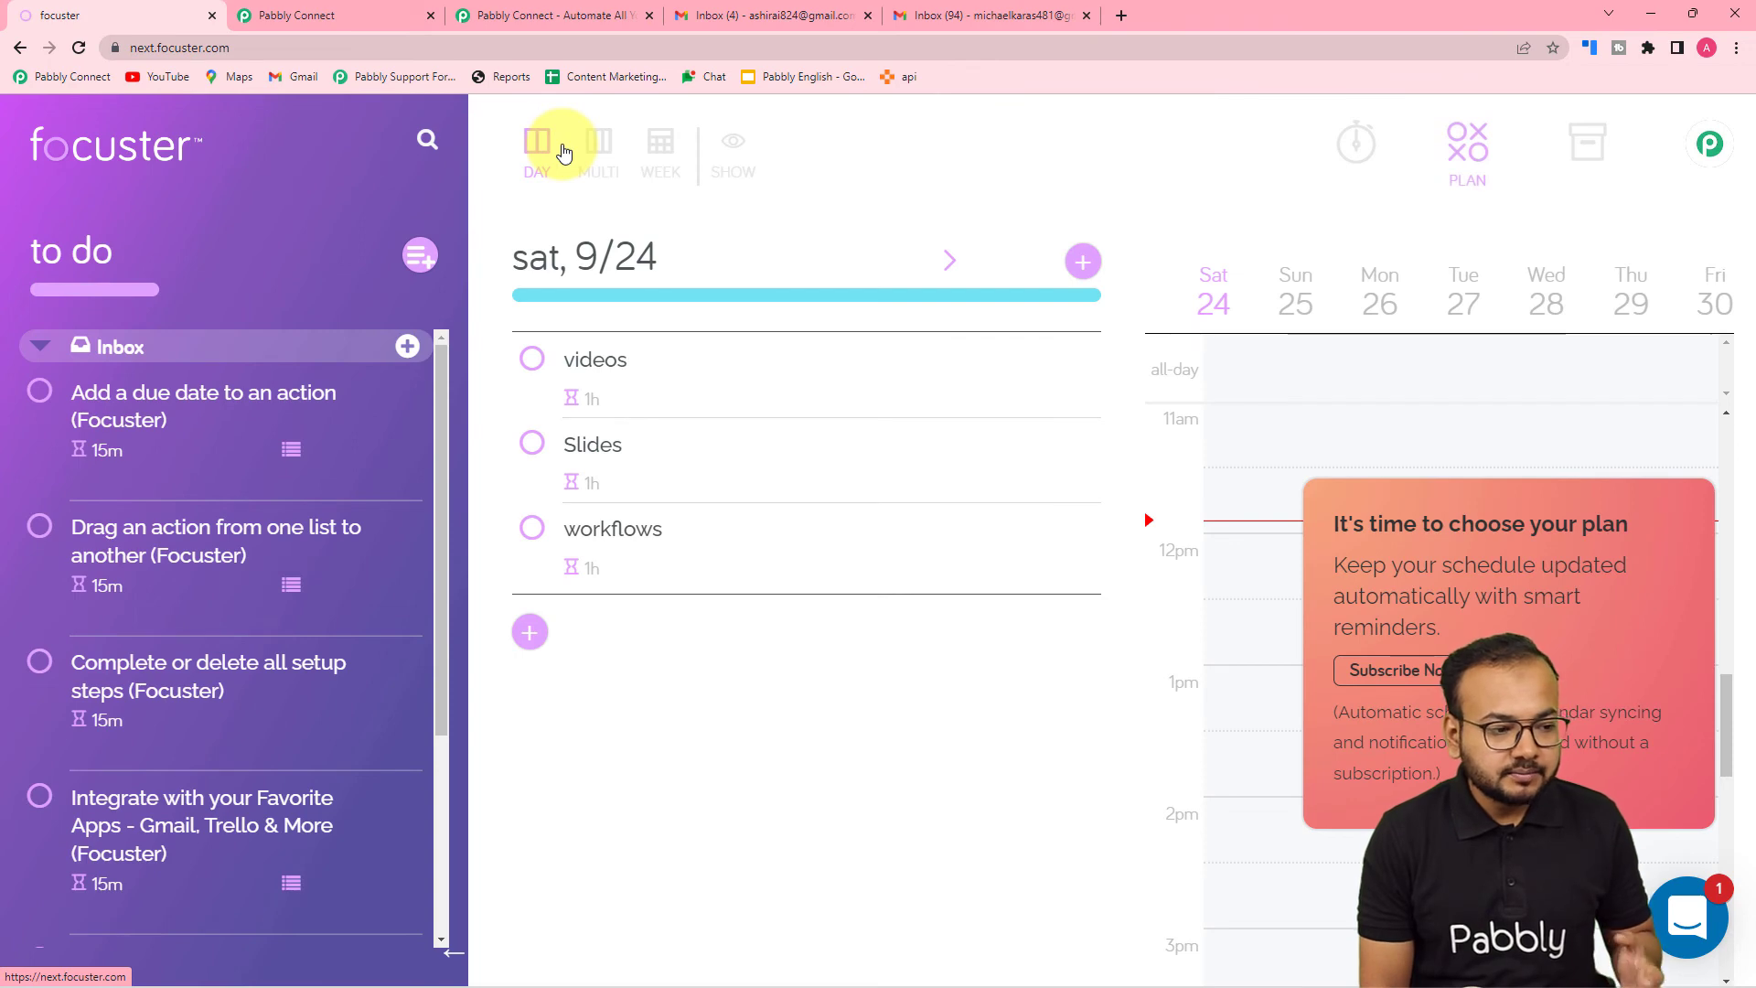
click(375, 11)
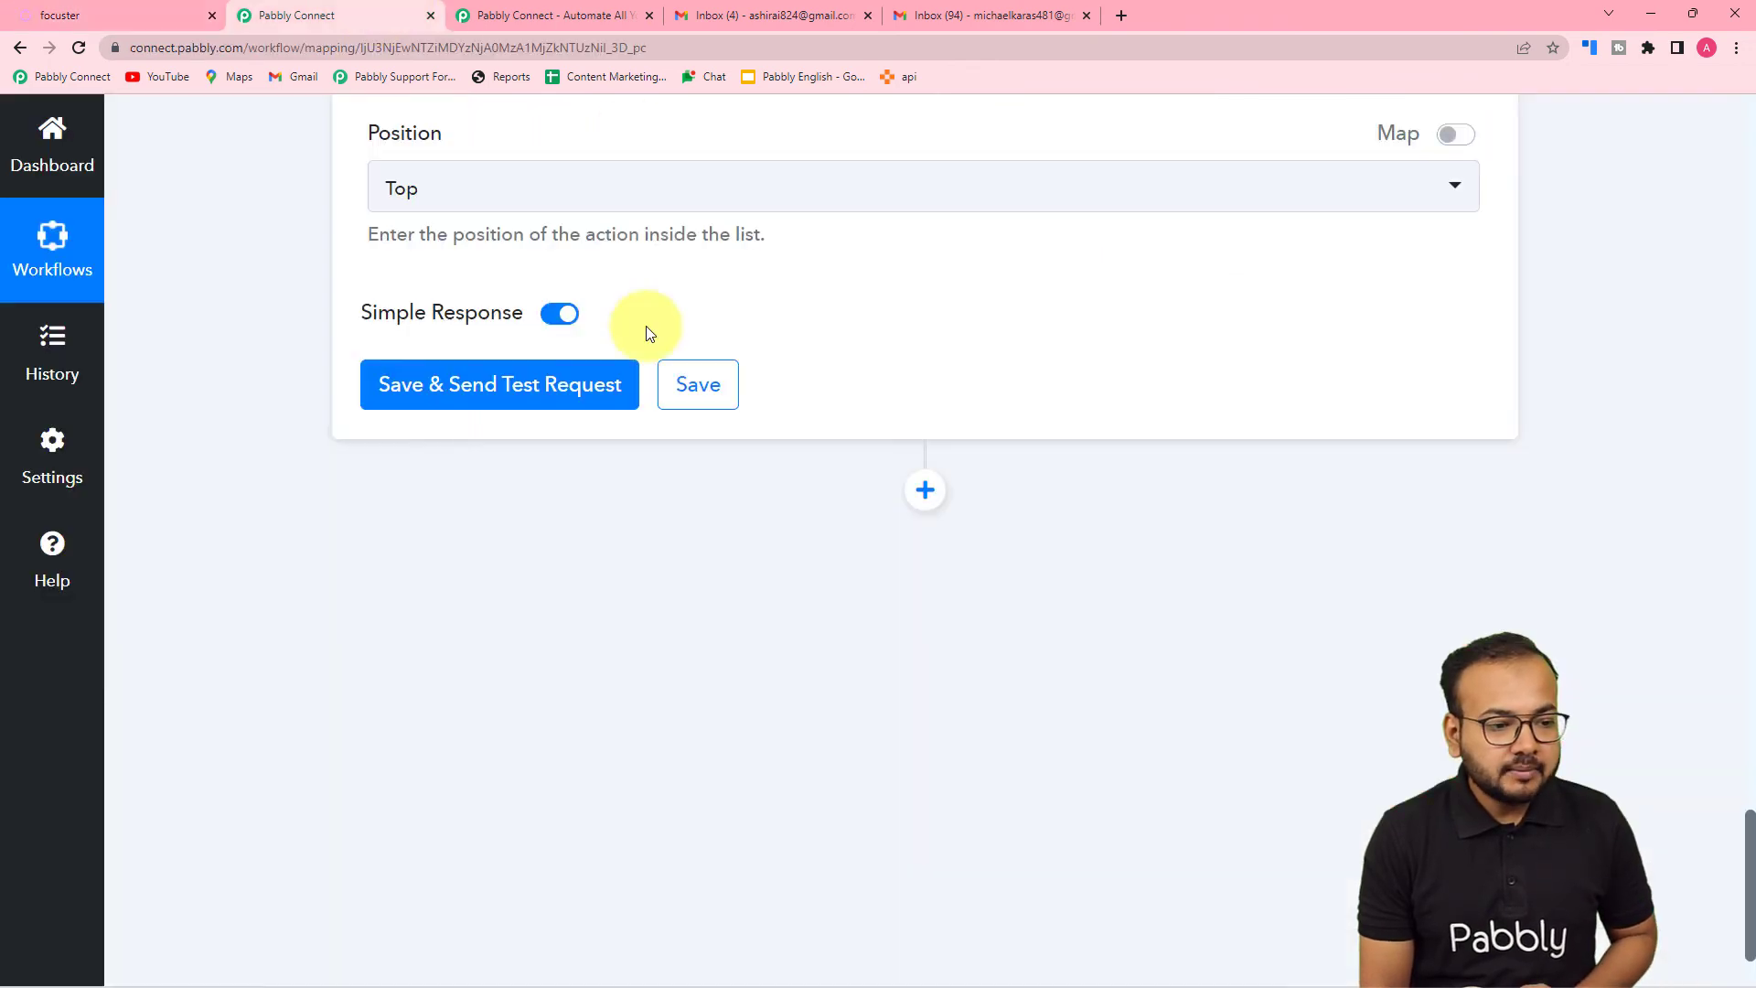
click(531, 386)
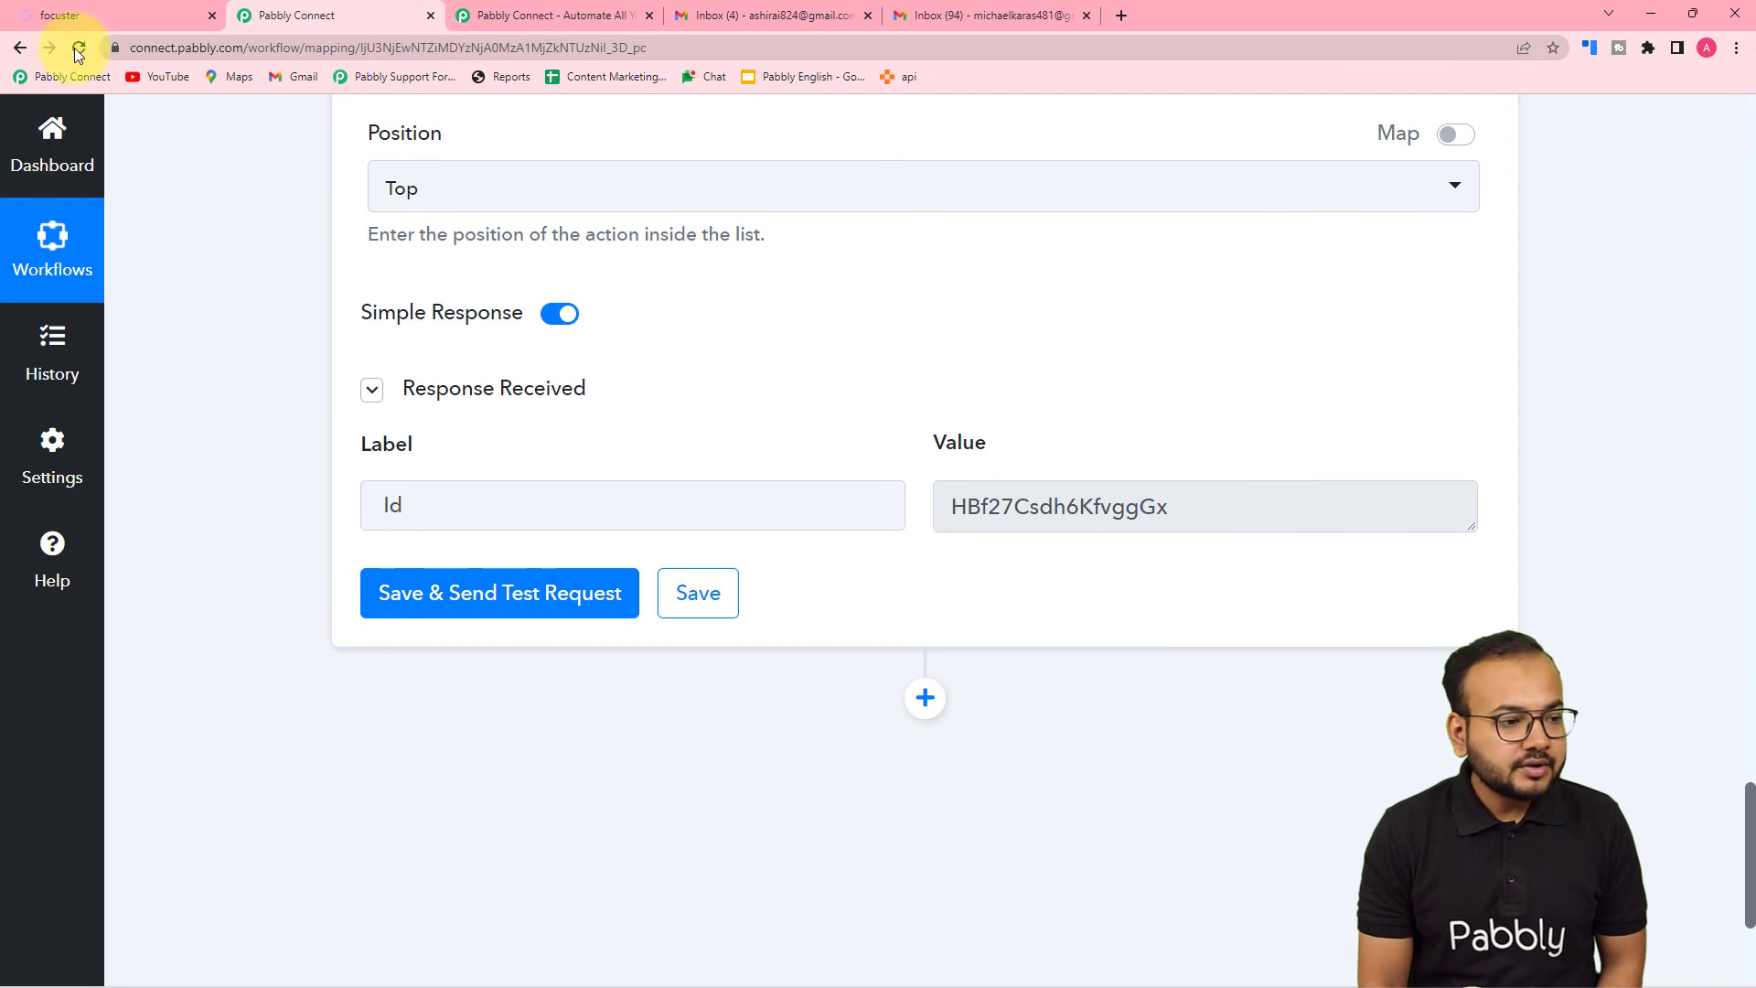
Switch to Focuster, expand the note of the New Task Assigned action, and compare it with the Title and Note mappings in Pabbly Connect
click(87, 17)
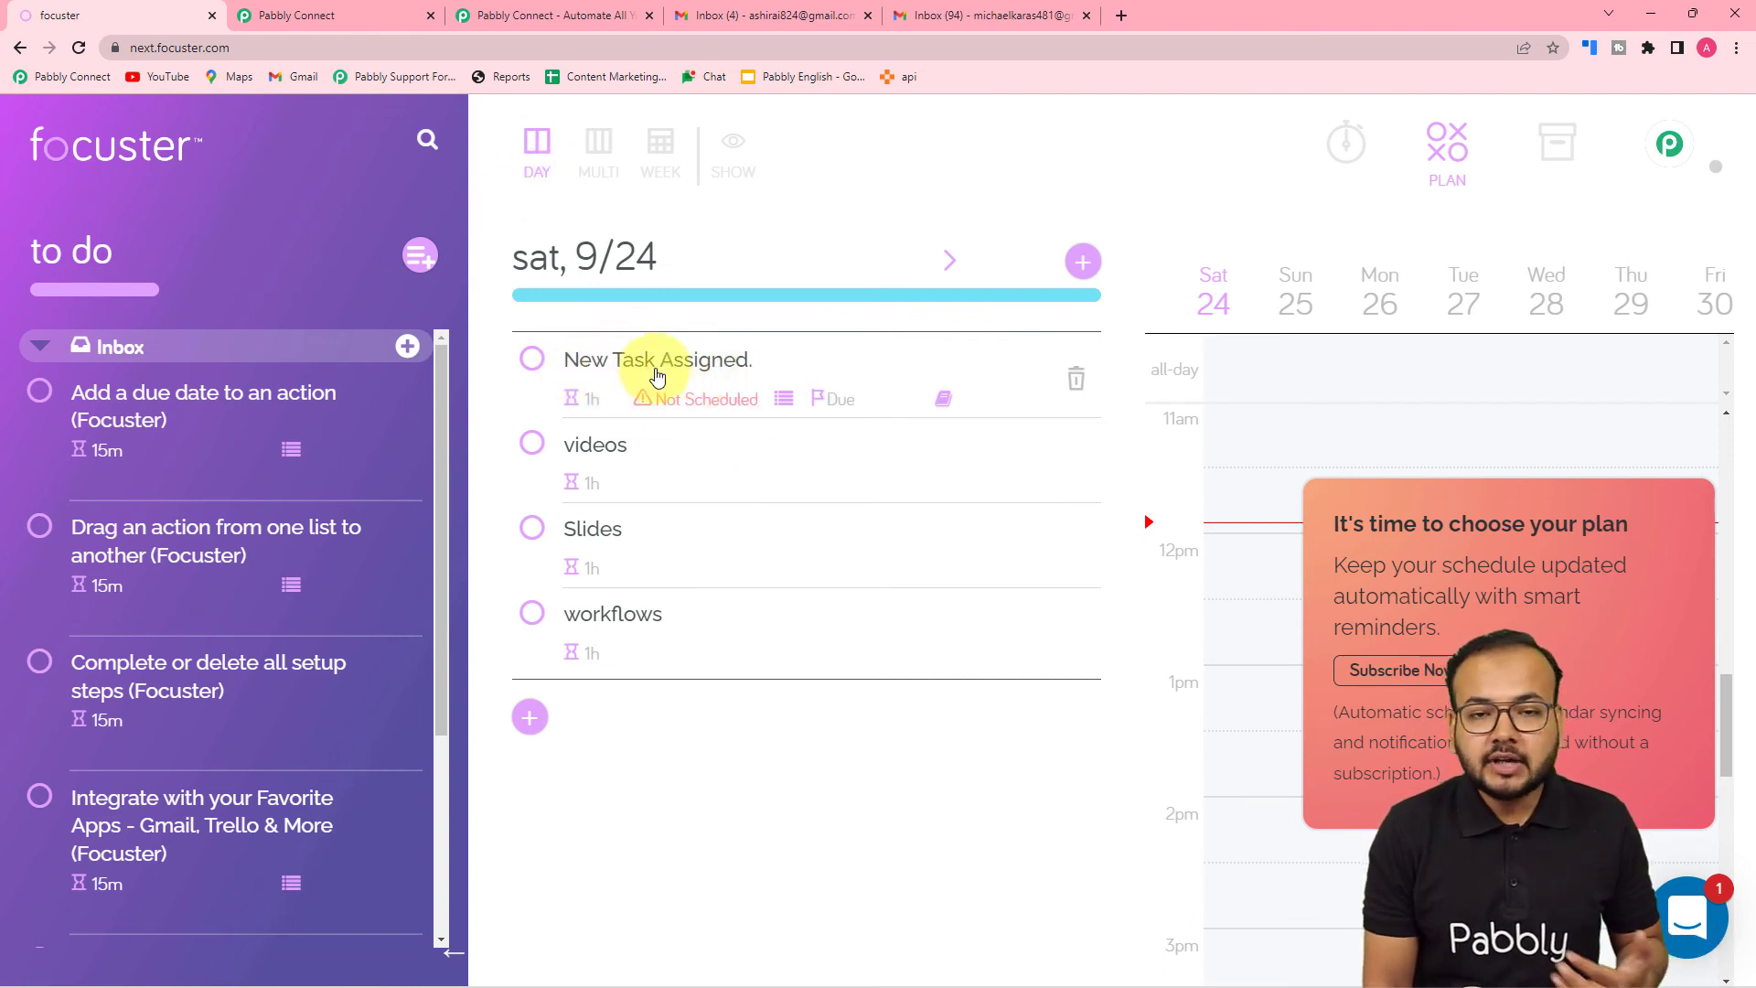
click(782, 403)
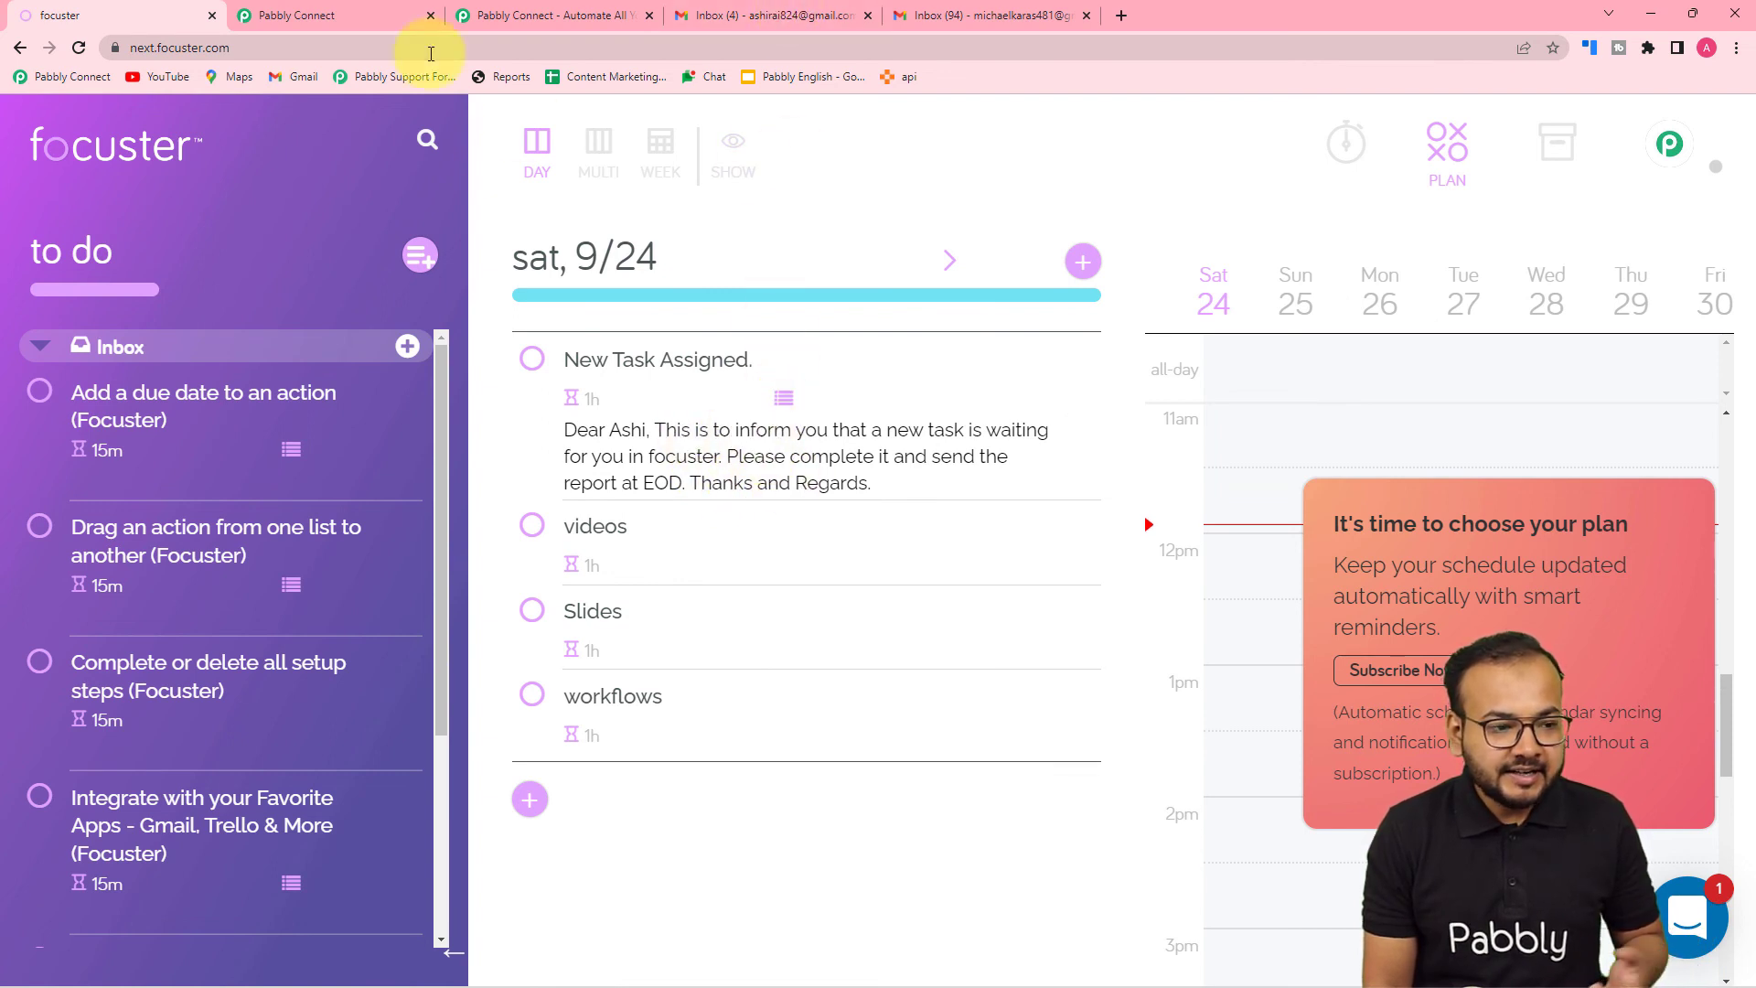
click(362, 9)
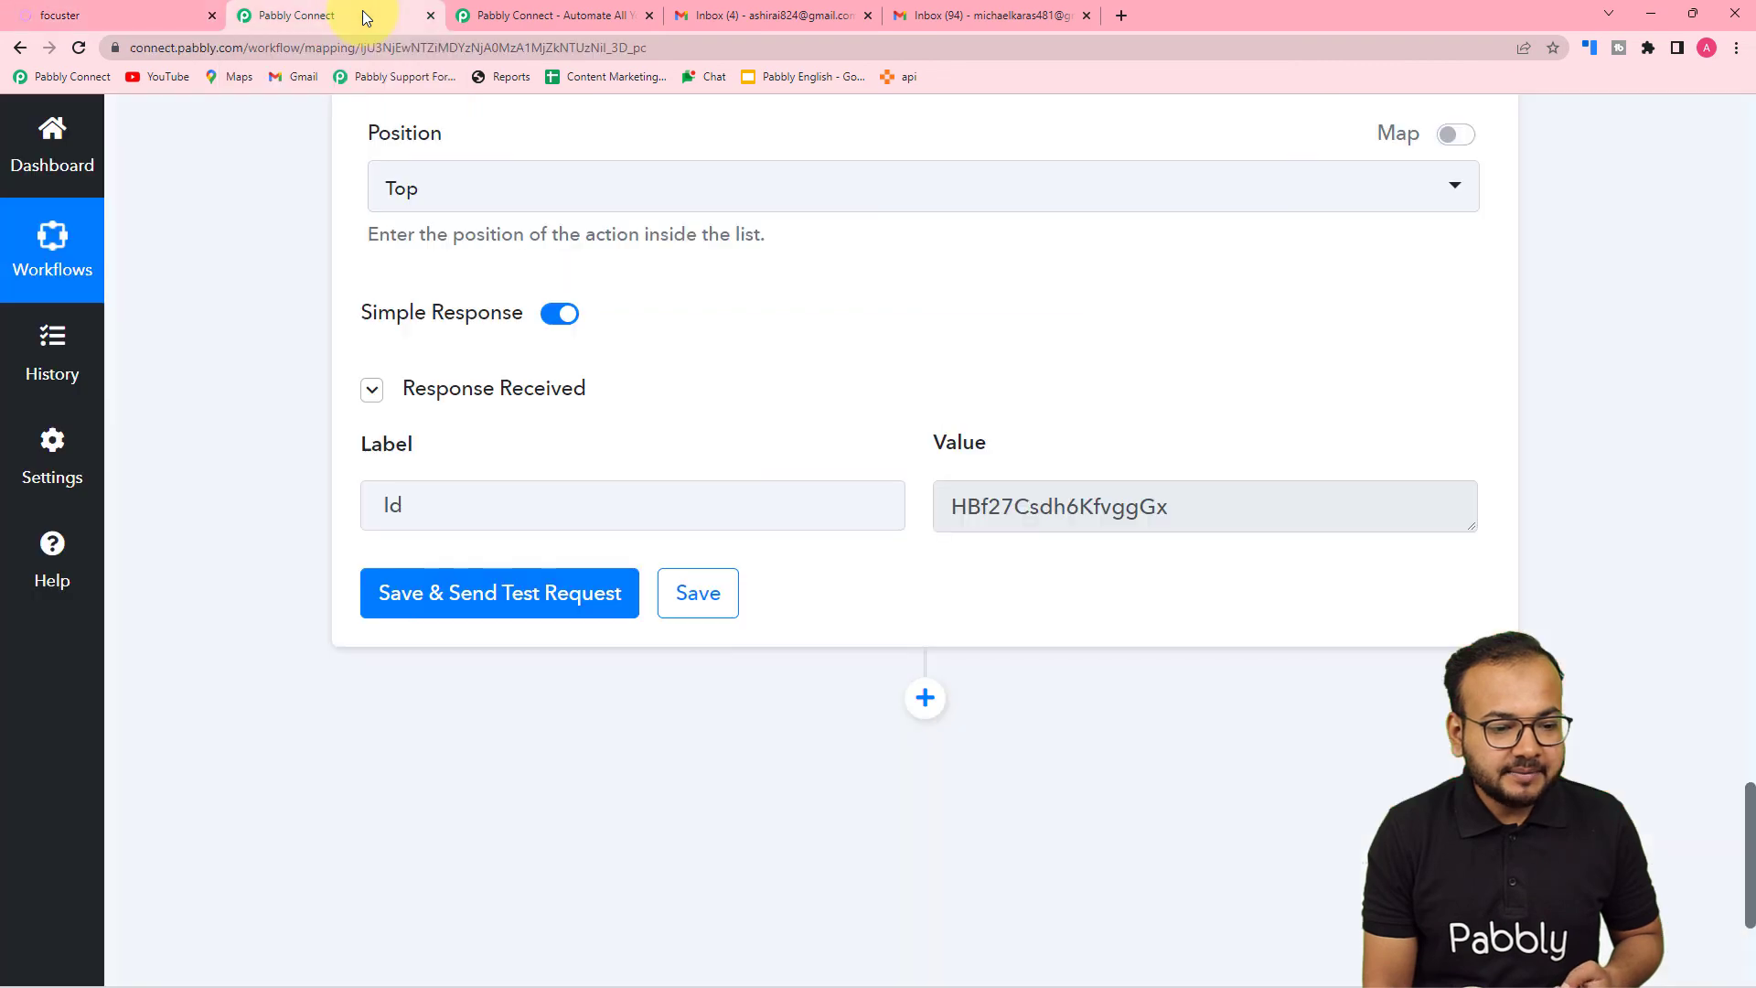
scroll(366, 393, up, 4)
scroll(365, 393, up, 4)
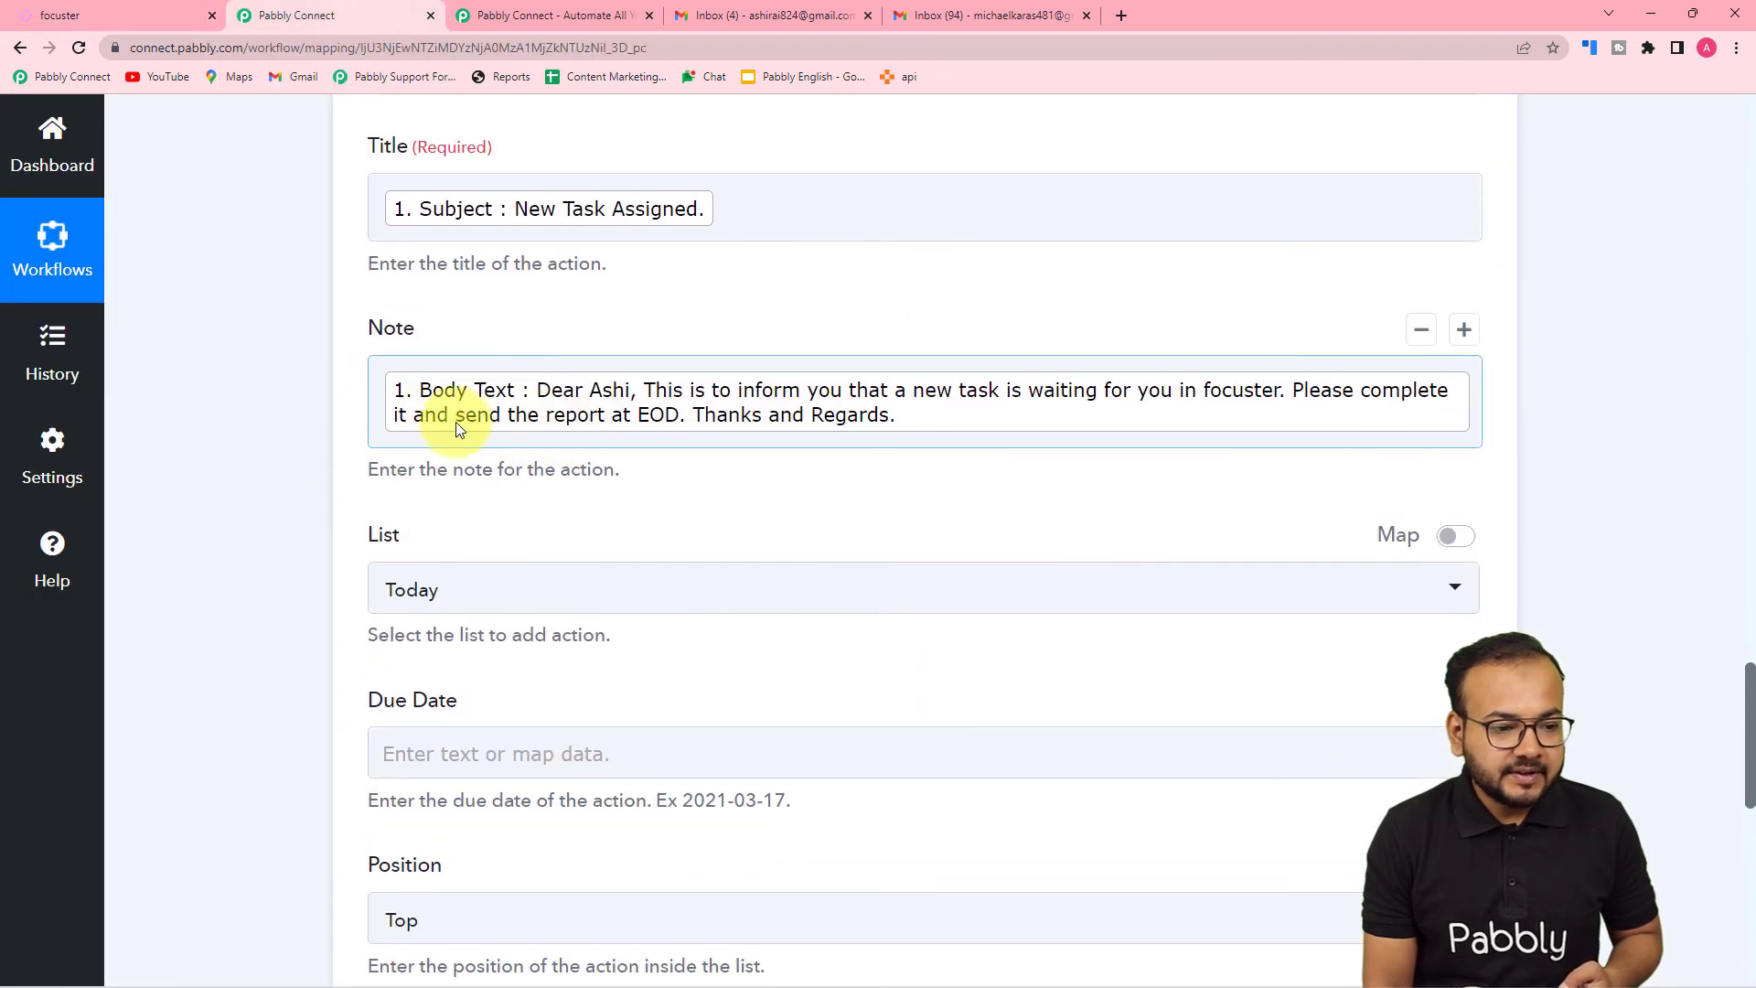
click(157, 11)
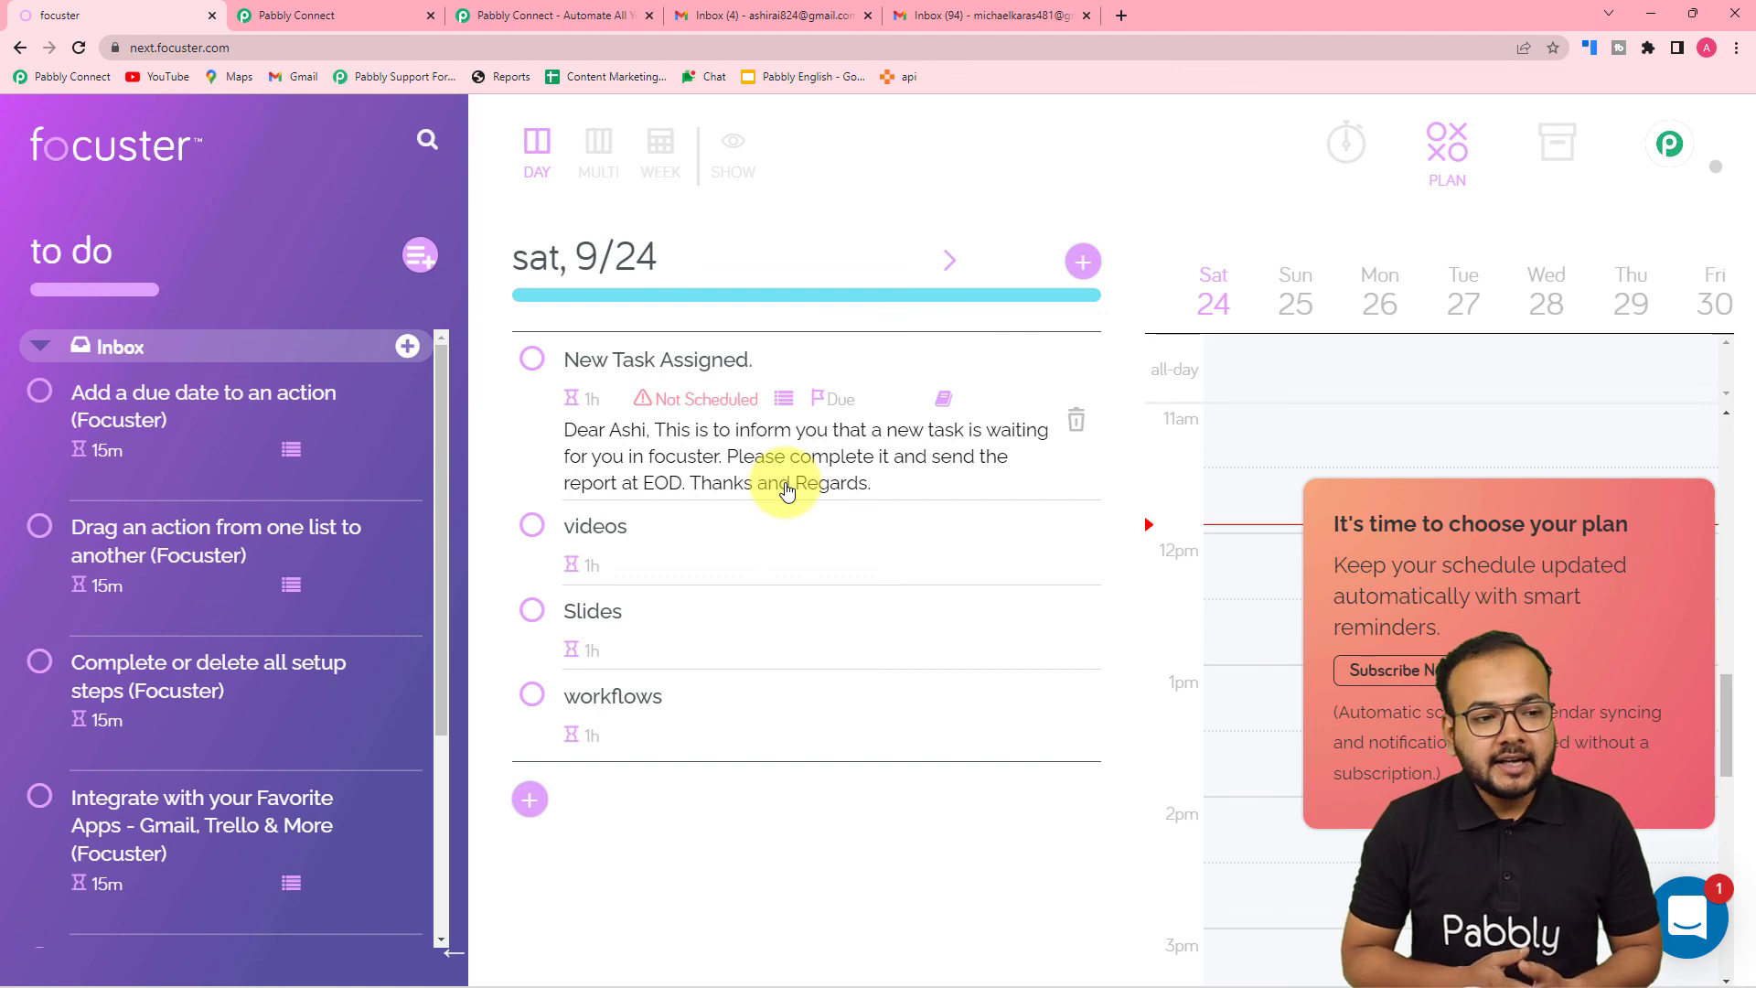
click(334, 20)
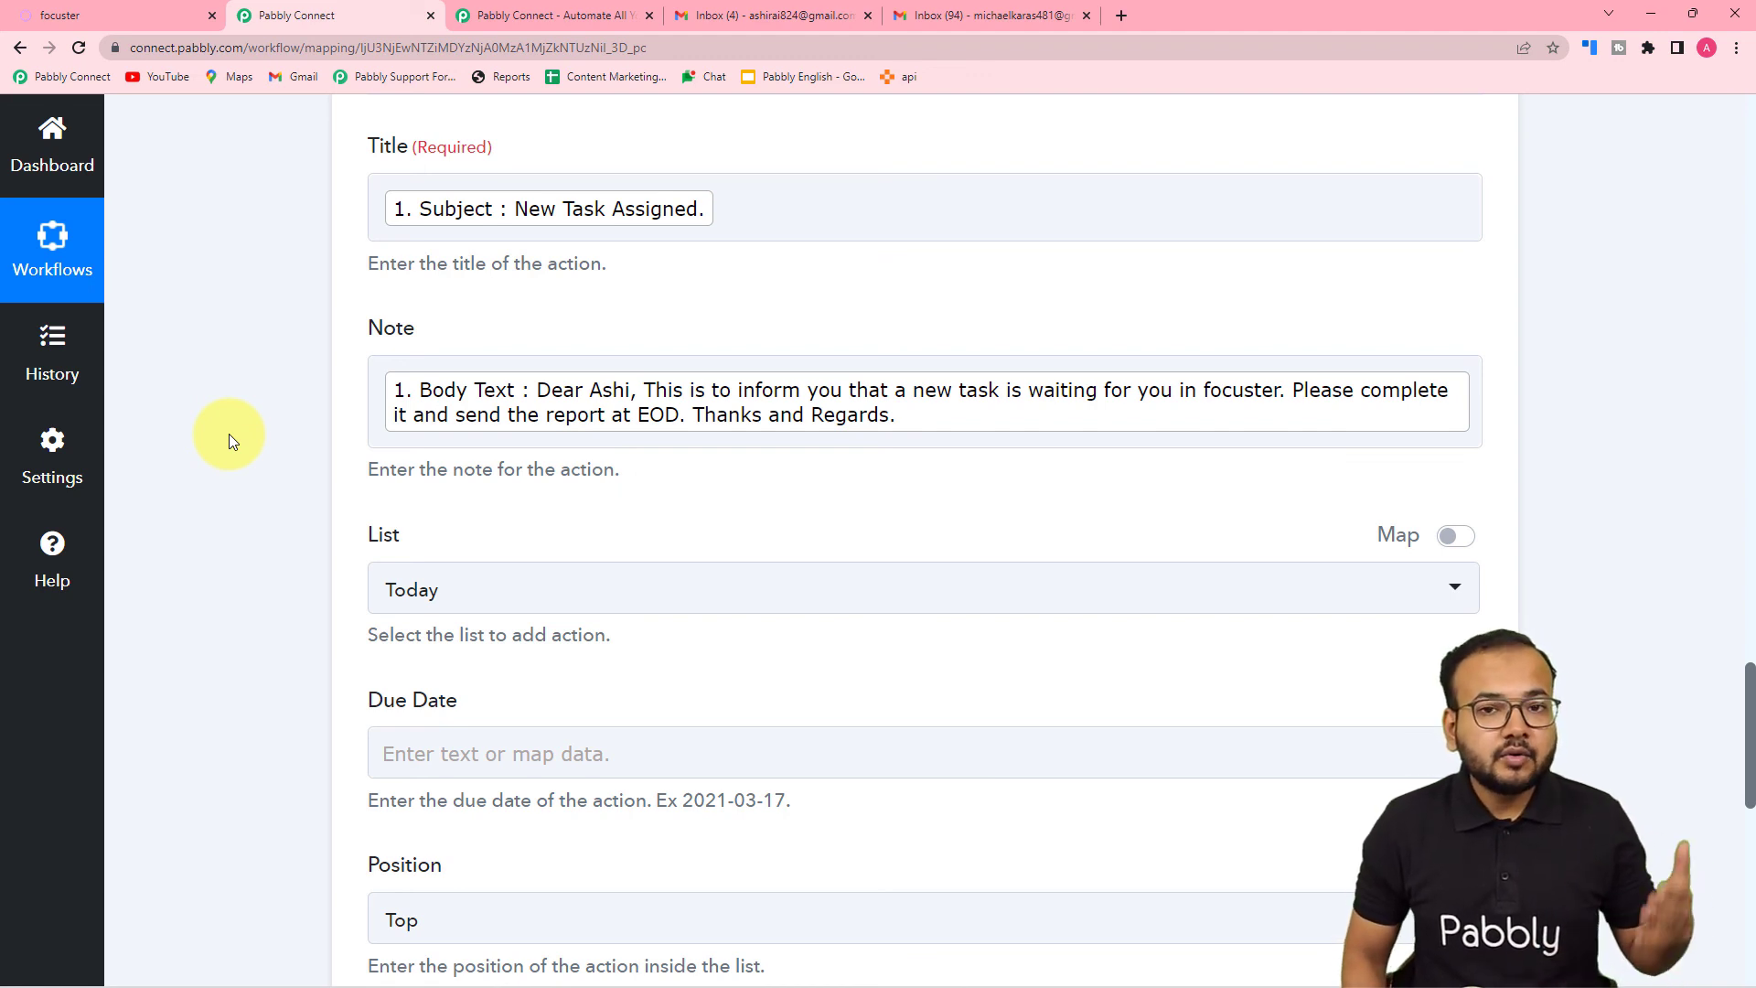
click(164, 15)
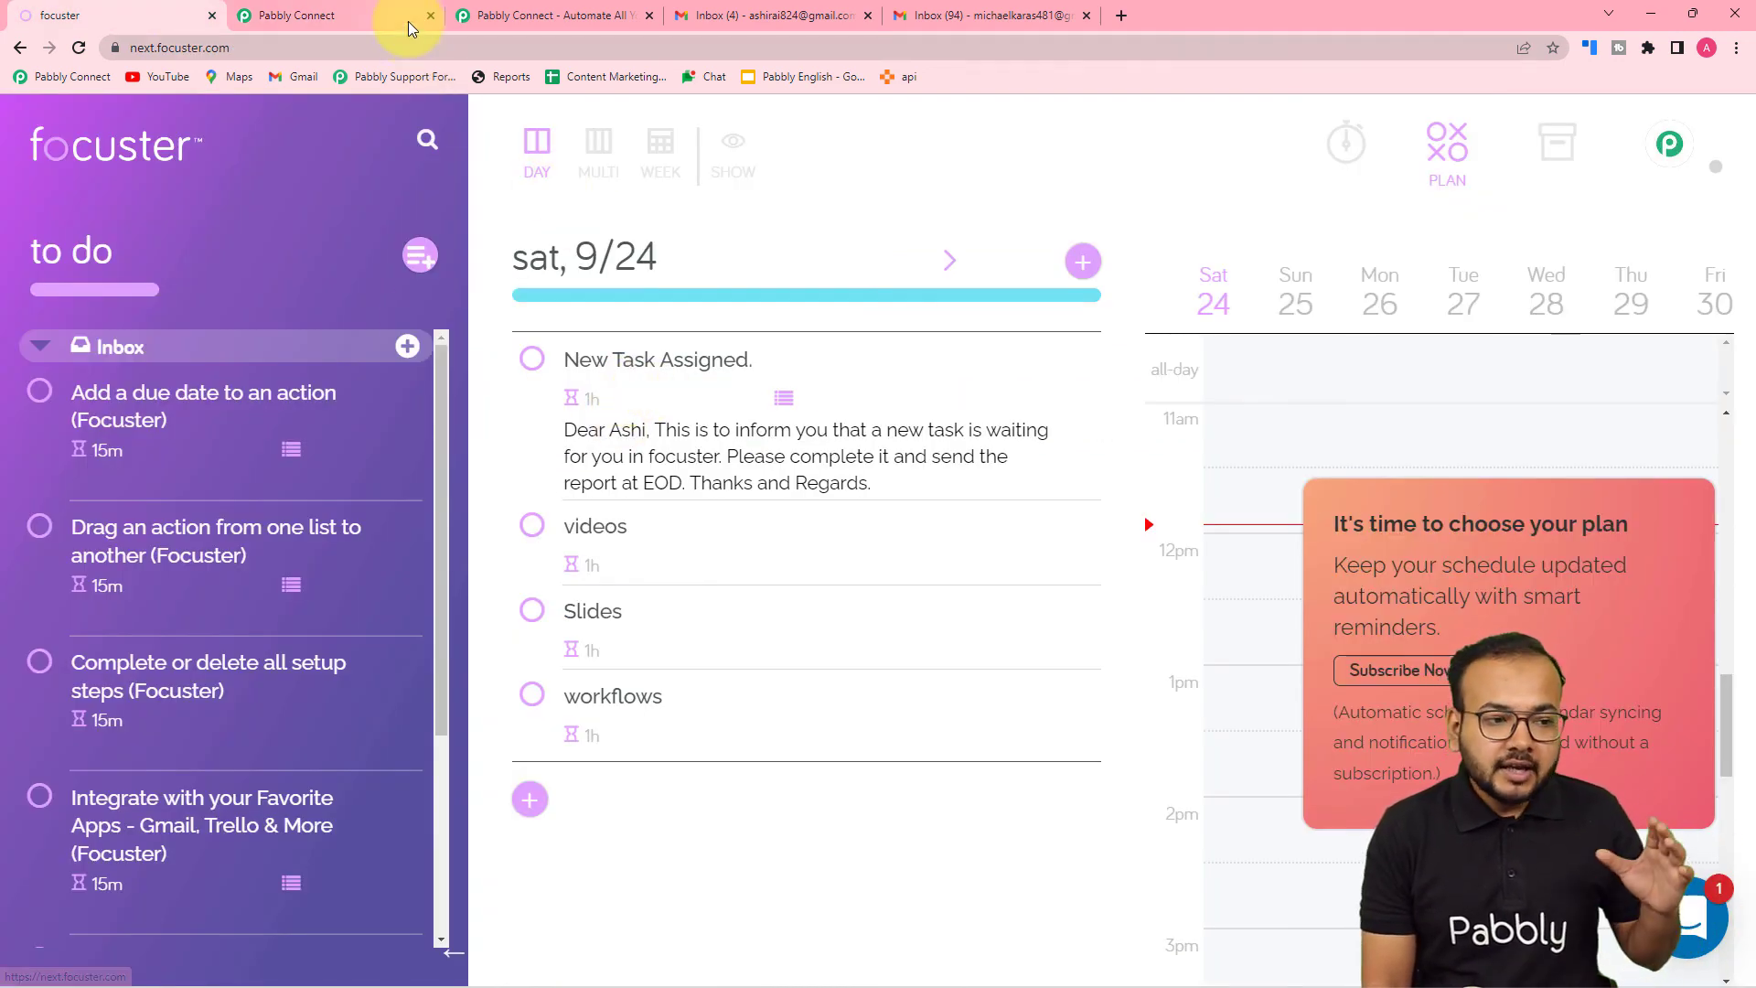
Return to Pabbly Connect and collapse the Focuster Create Action step
click(384, 11)
scroll(467, 314, up, 5)
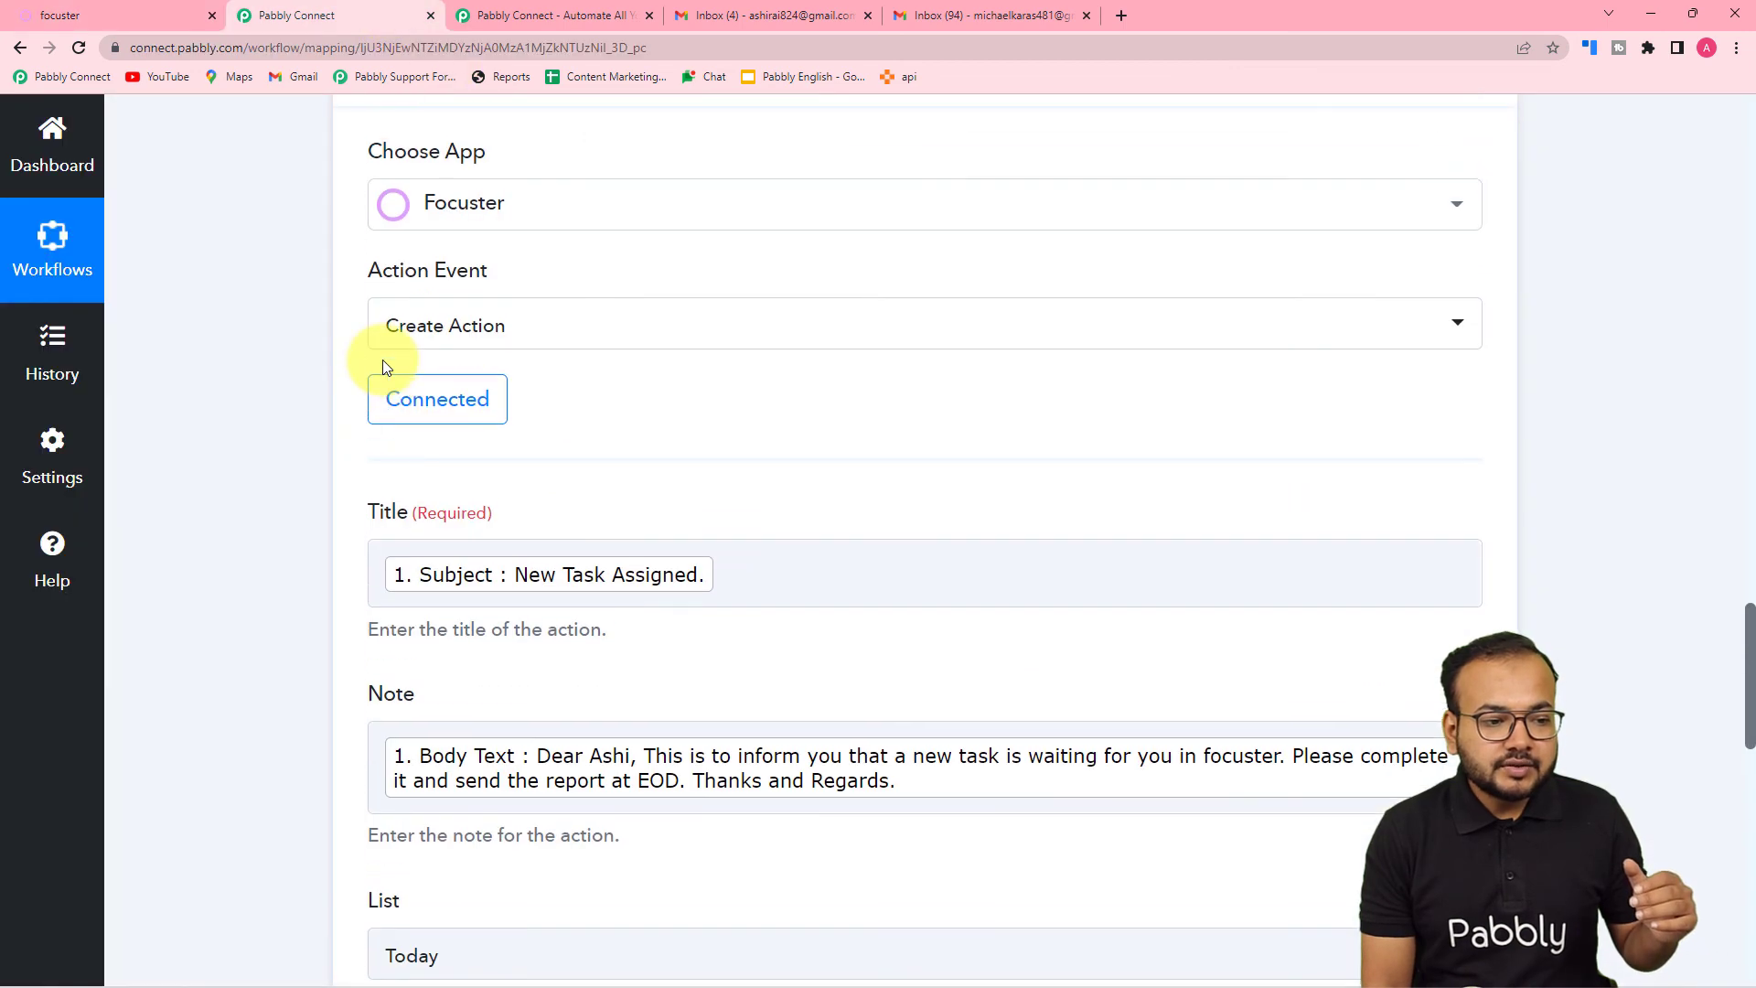
click(1479, 134)
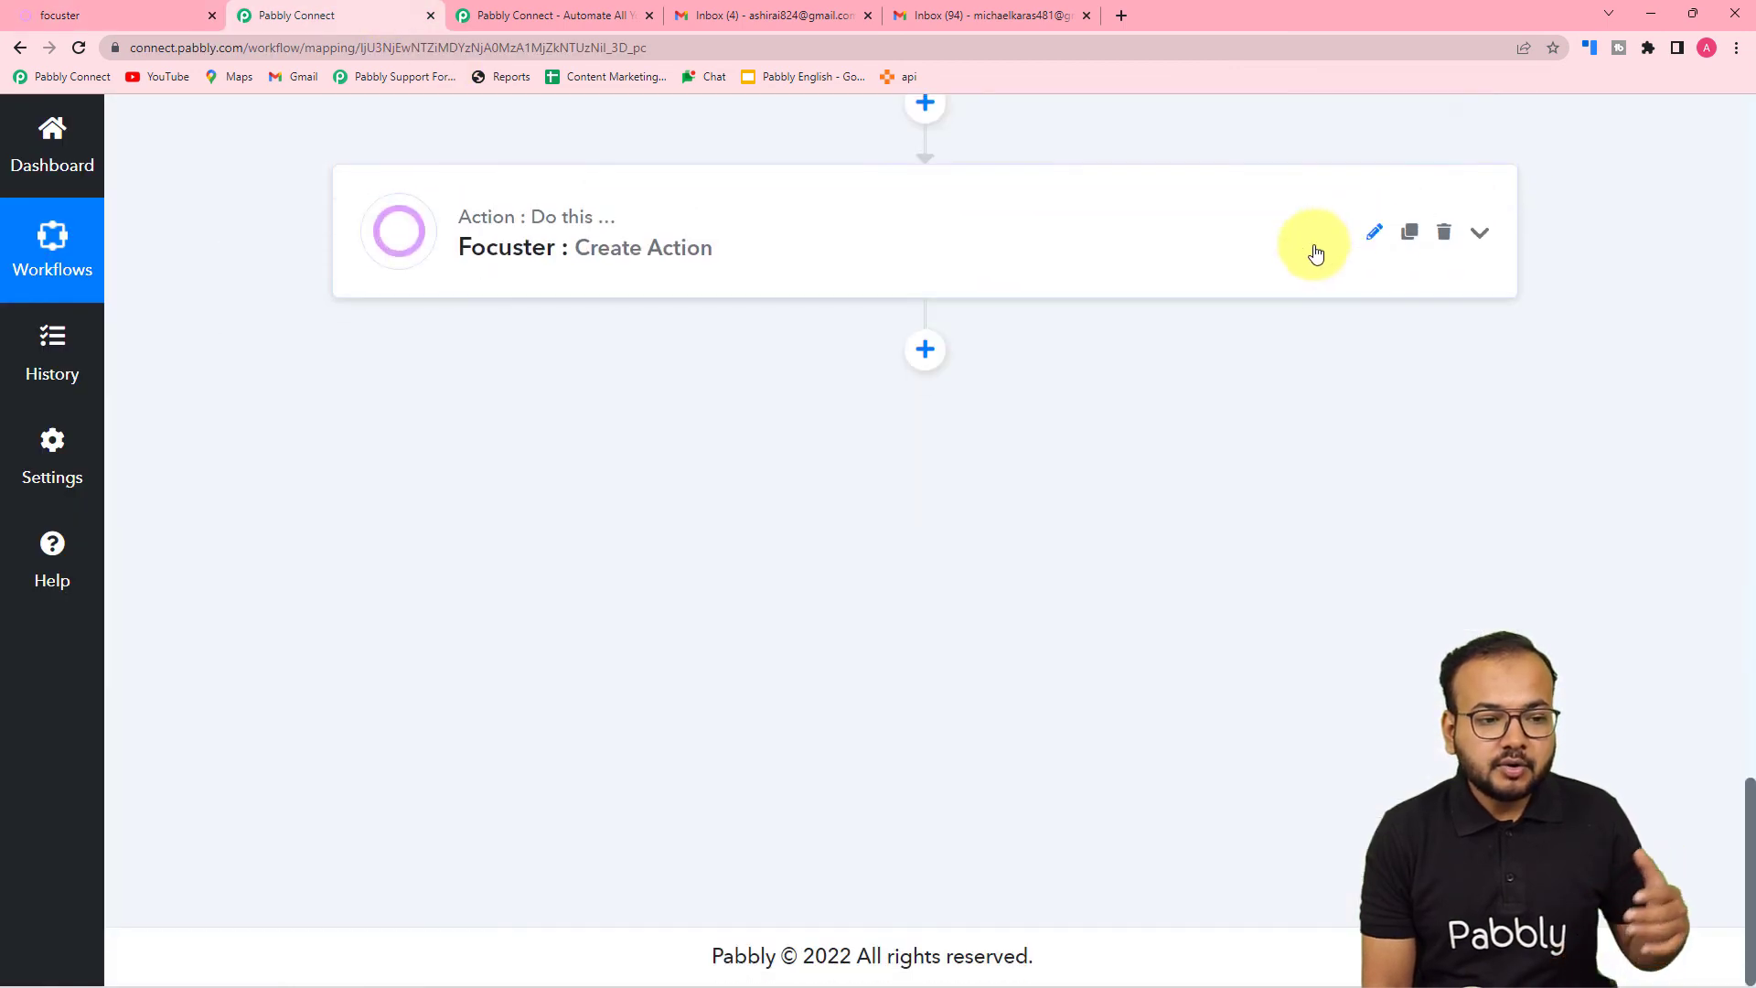
scroll(836, 530, up, 3)
mouse_move(838, 533)
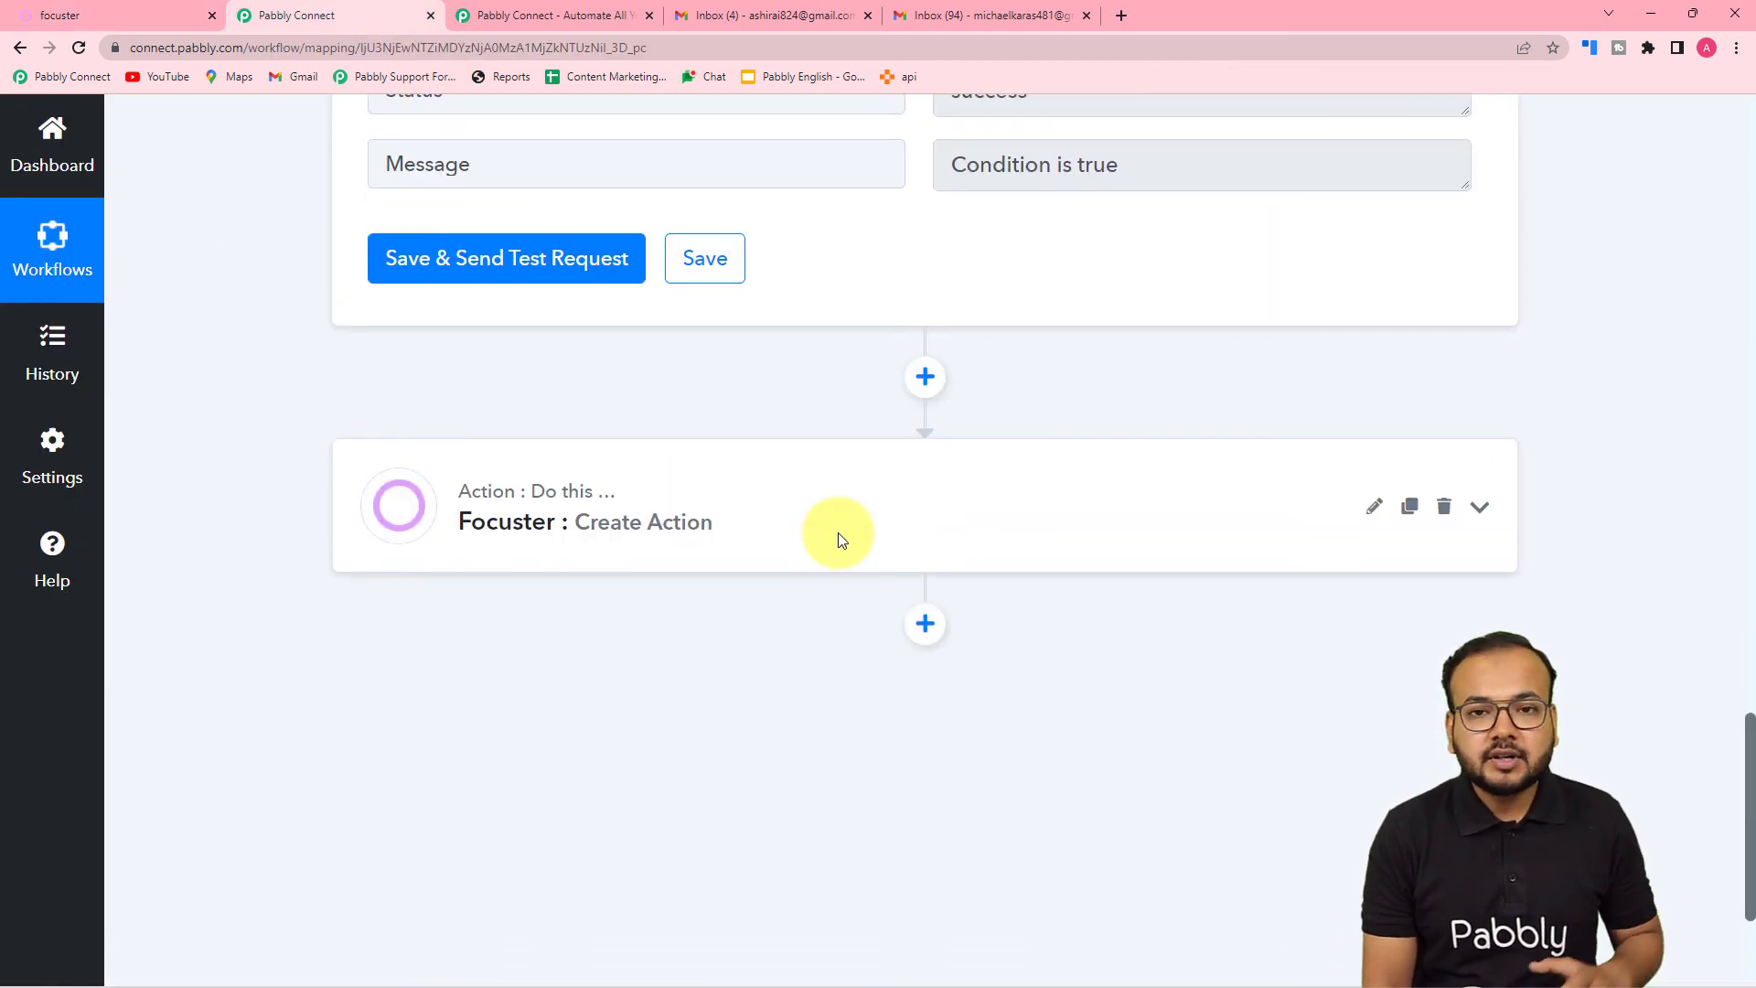